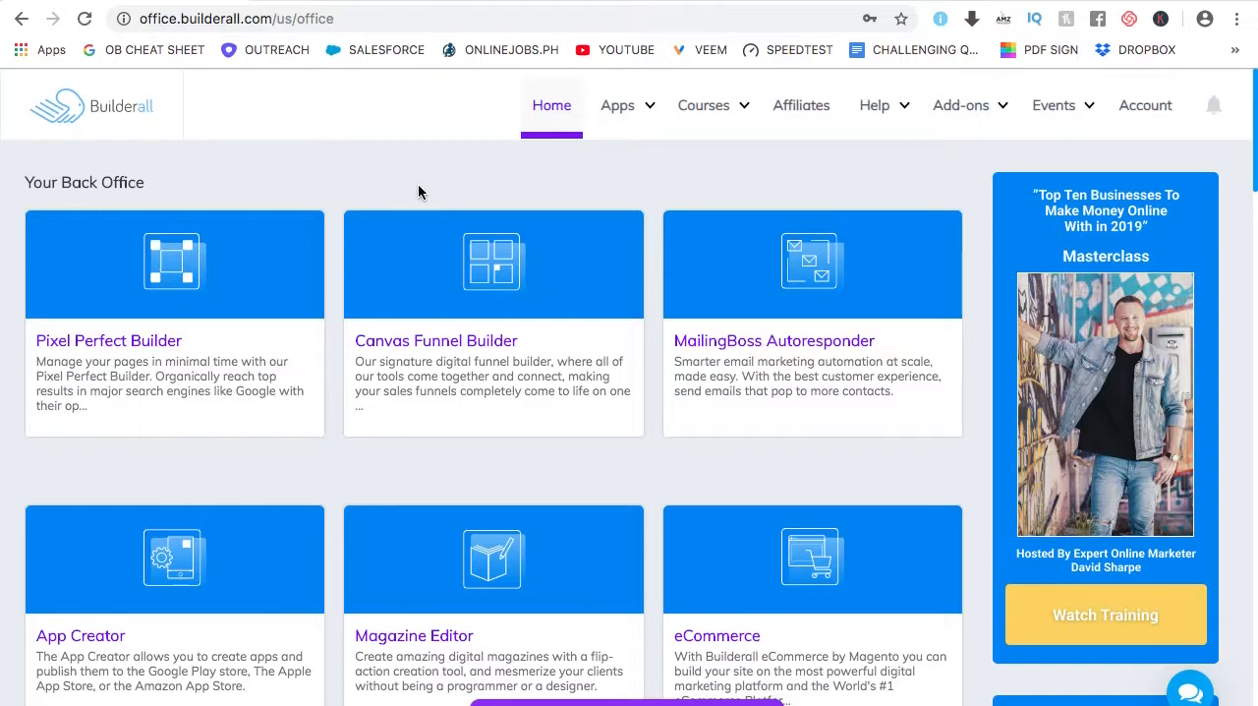
# Step: Browse the apps offered in the Builderall back office, from Pixel Perfect Builder through to CRM and Marketplace
pyautogui.scroll(-3, 472, 245)
pyautogui.scroll(2, 488, 232)
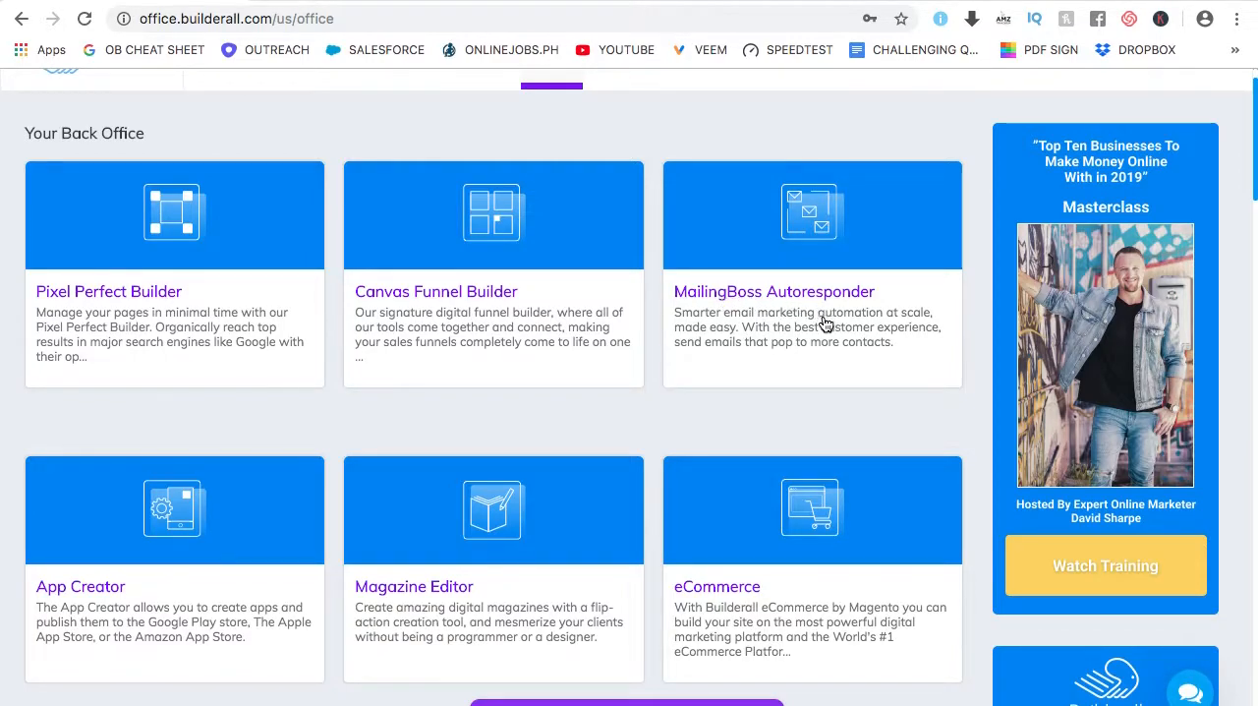
pyautogui.scroll(-1, 797, 322)
pyautogui.scroll(-3, 796, 322)
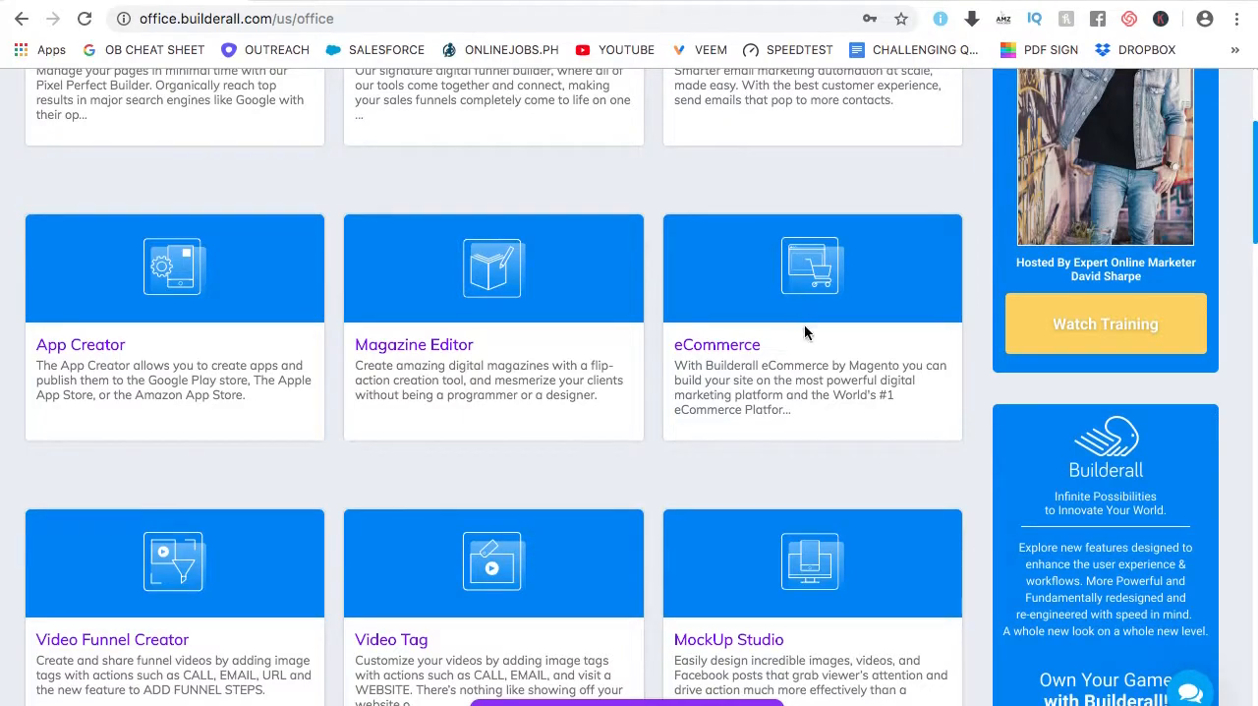
pyautogui.scroll(-4, 798, 332)
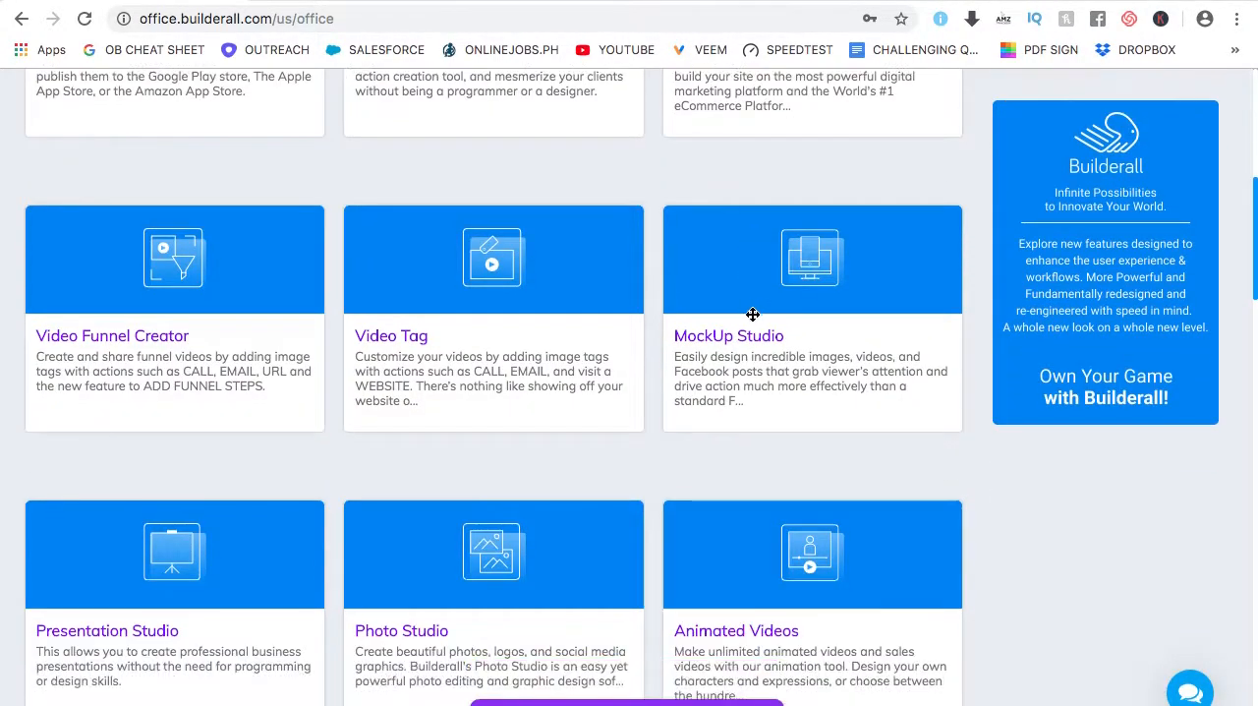
pyautogui.scroll(-1, 727, 304)
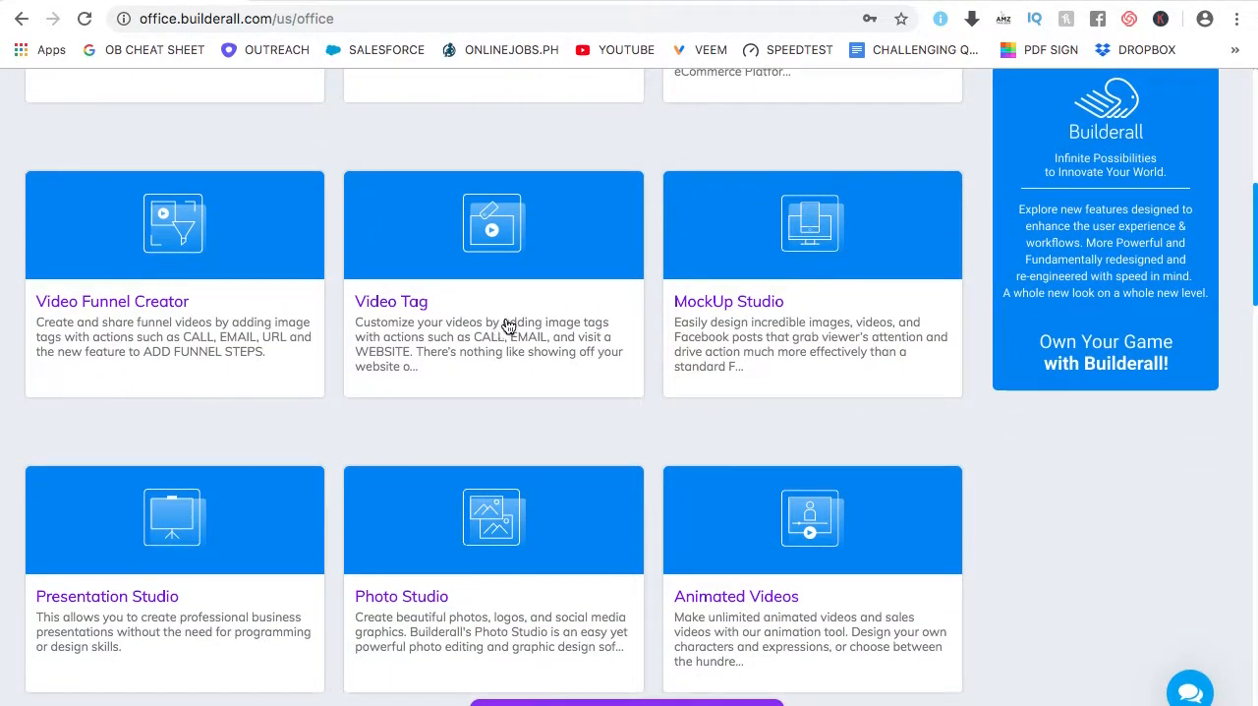
pyautogui.scroll(-5, 521, 314)
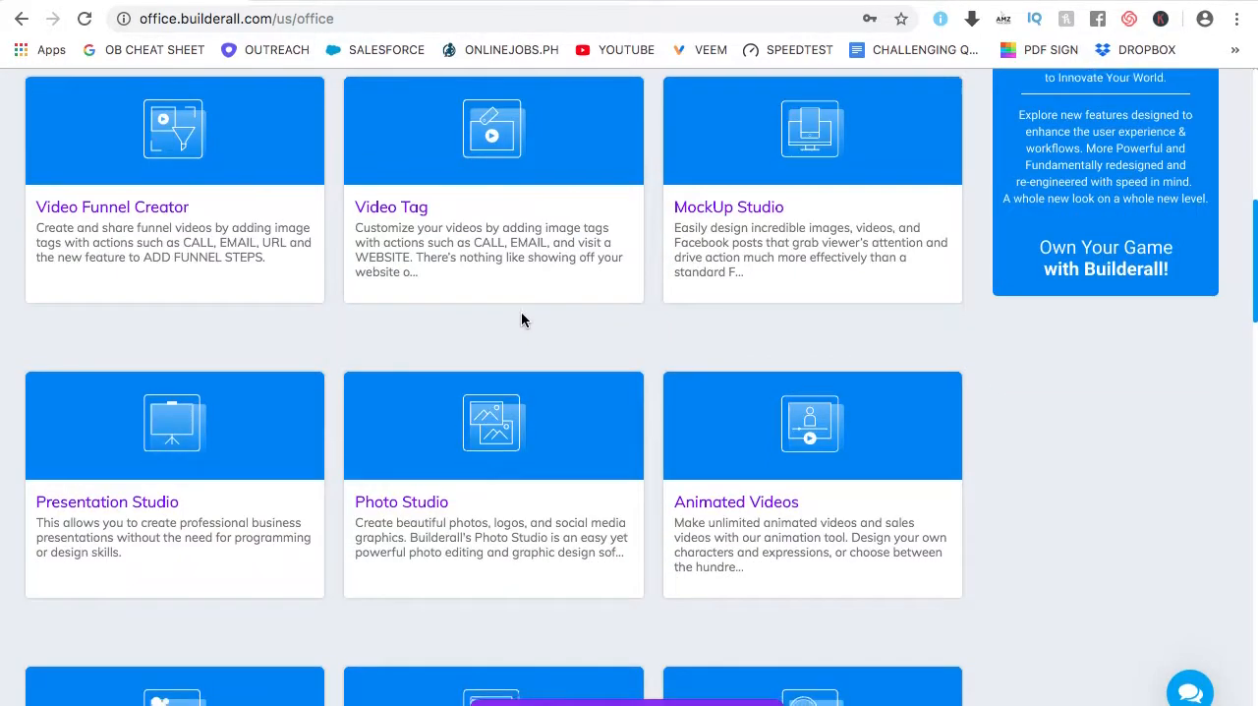
pyautogui.scroll(-1, 525, 313)
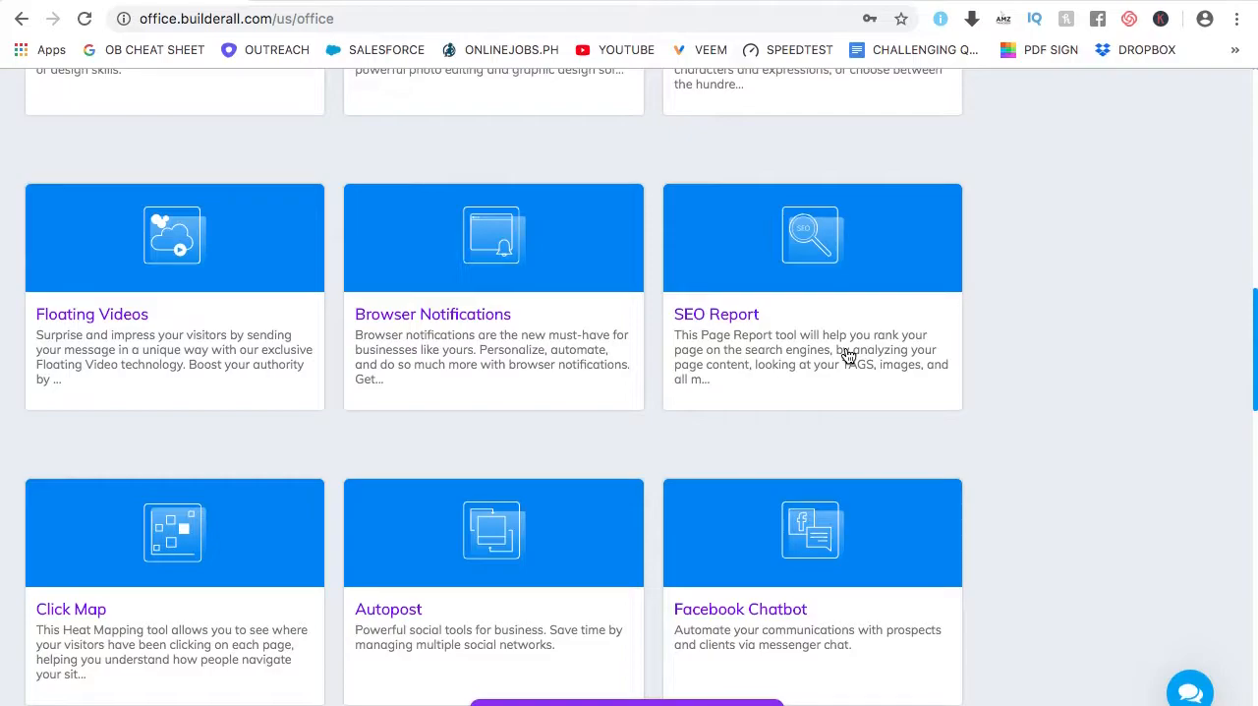
pyautogui.scroll(-3, 847, 355)
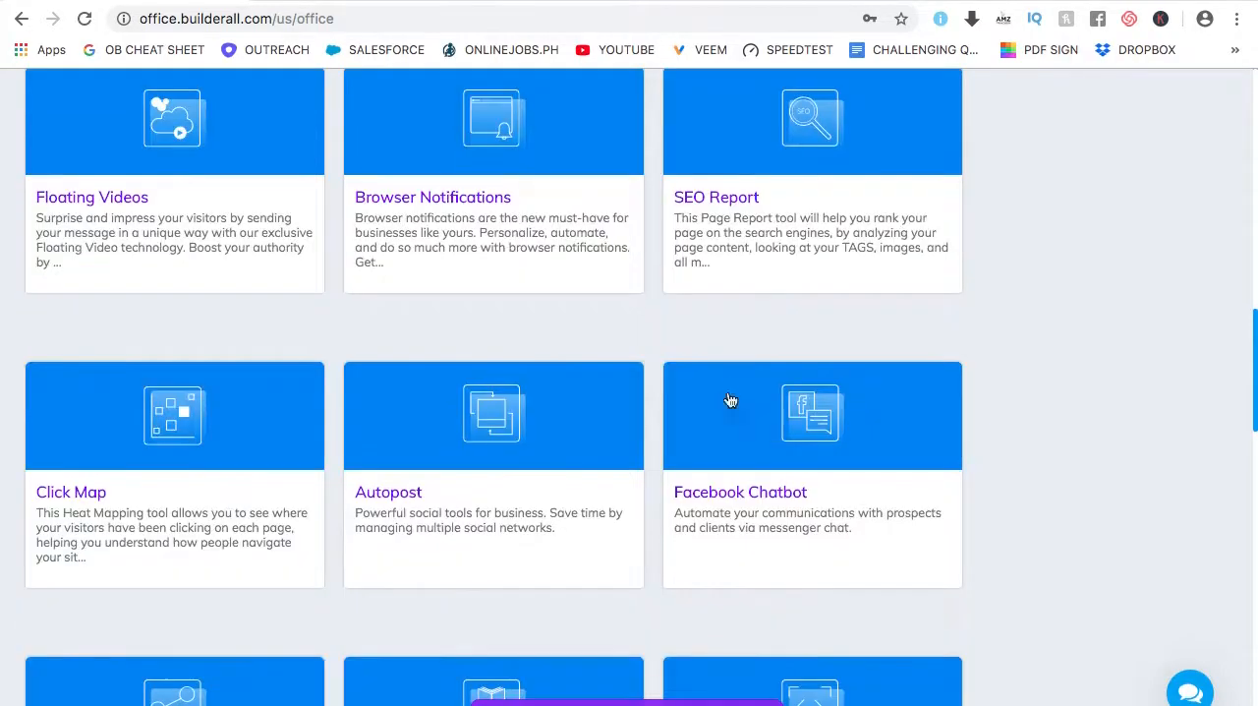
pyautogui.scroll(-1, 835, 373)
pyautogui.scroll(-3, 522, 413)
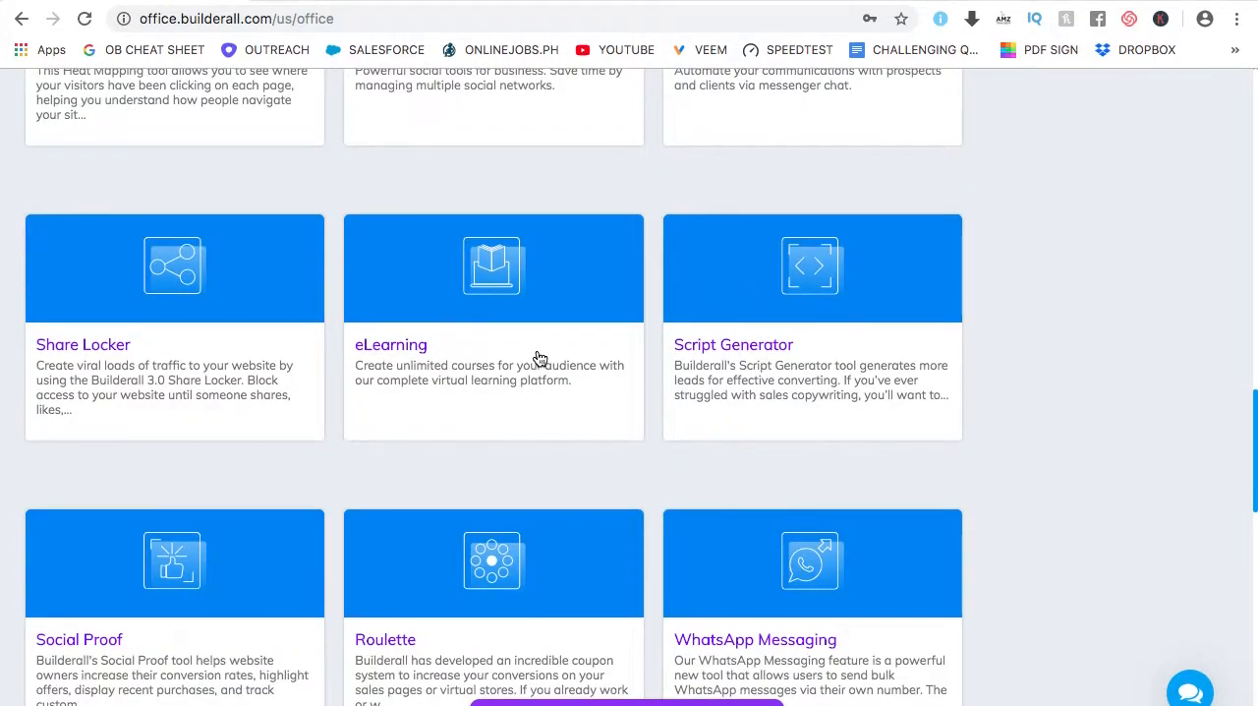
pyautogui.scroll(-2, 503, 366)
pyautogui.scroll(-5, 502, 366)
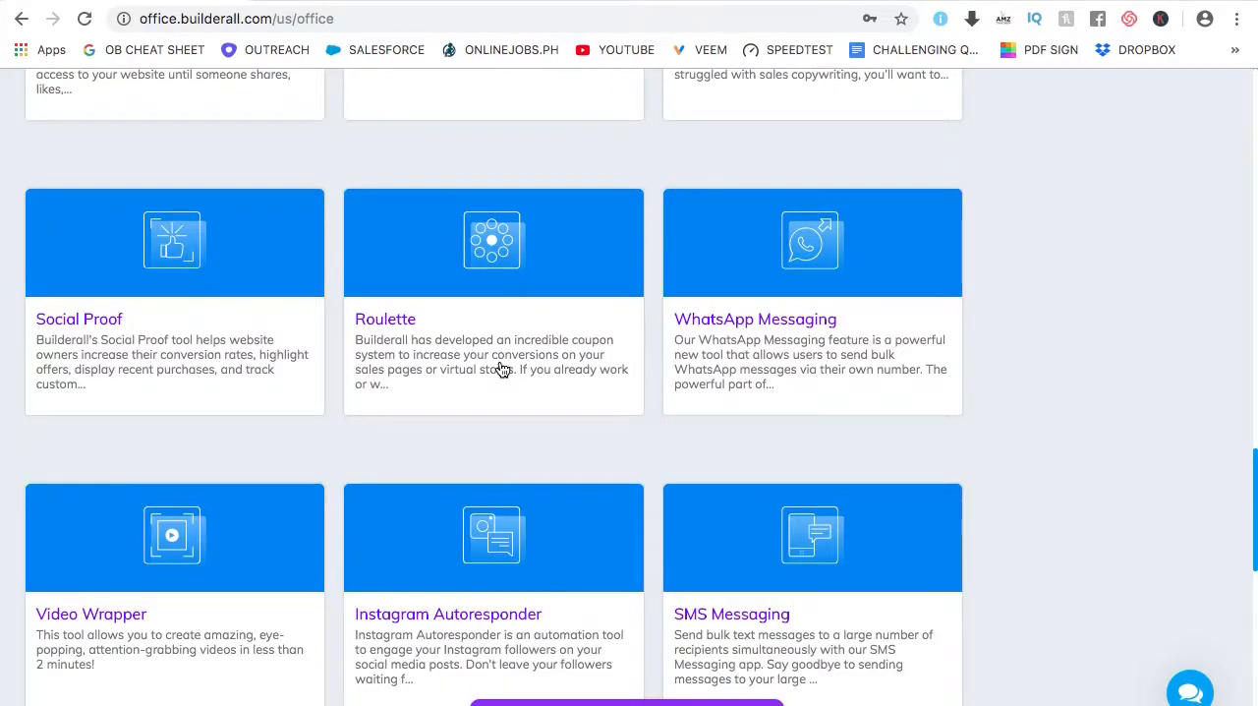
pyautogui.scroll(-3, 500, 367)
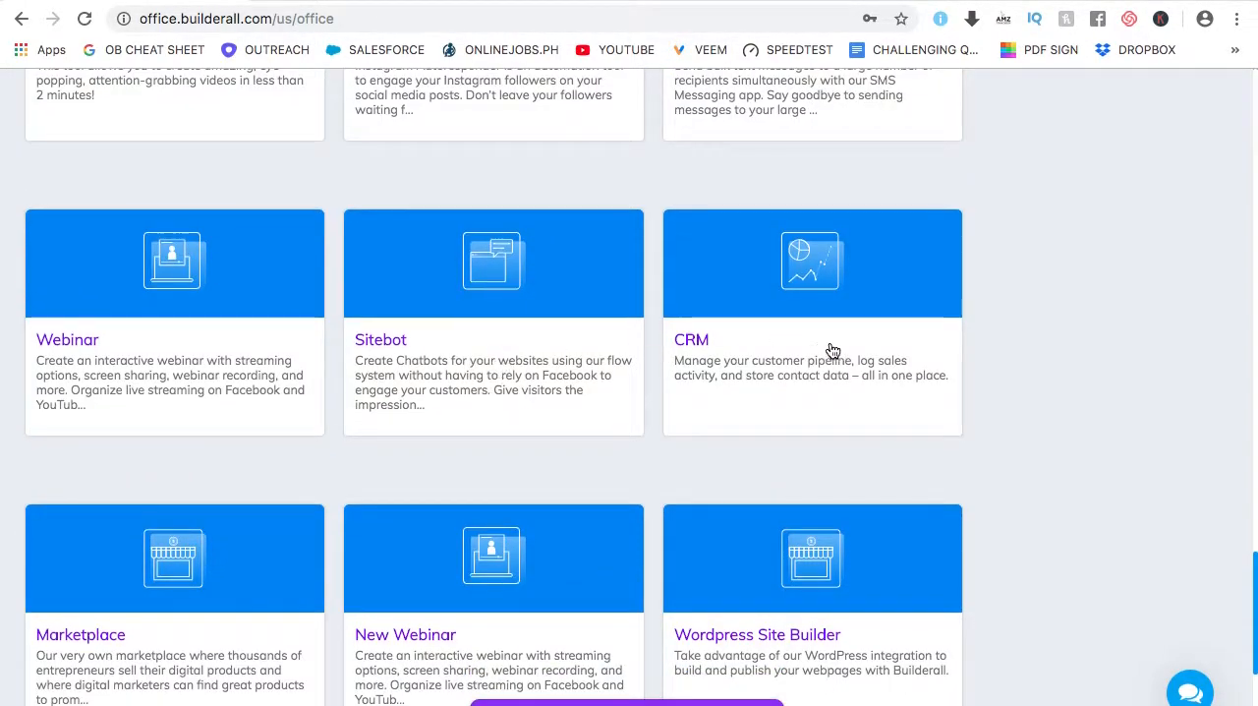
# Step: Launch Cheetah Builder Pixel Perfect Responsive Technology (BETA) from the back office apps
pyautogui.scroll(-1, 570, 325)
pyautogui.scroll(-3, 568, 329)
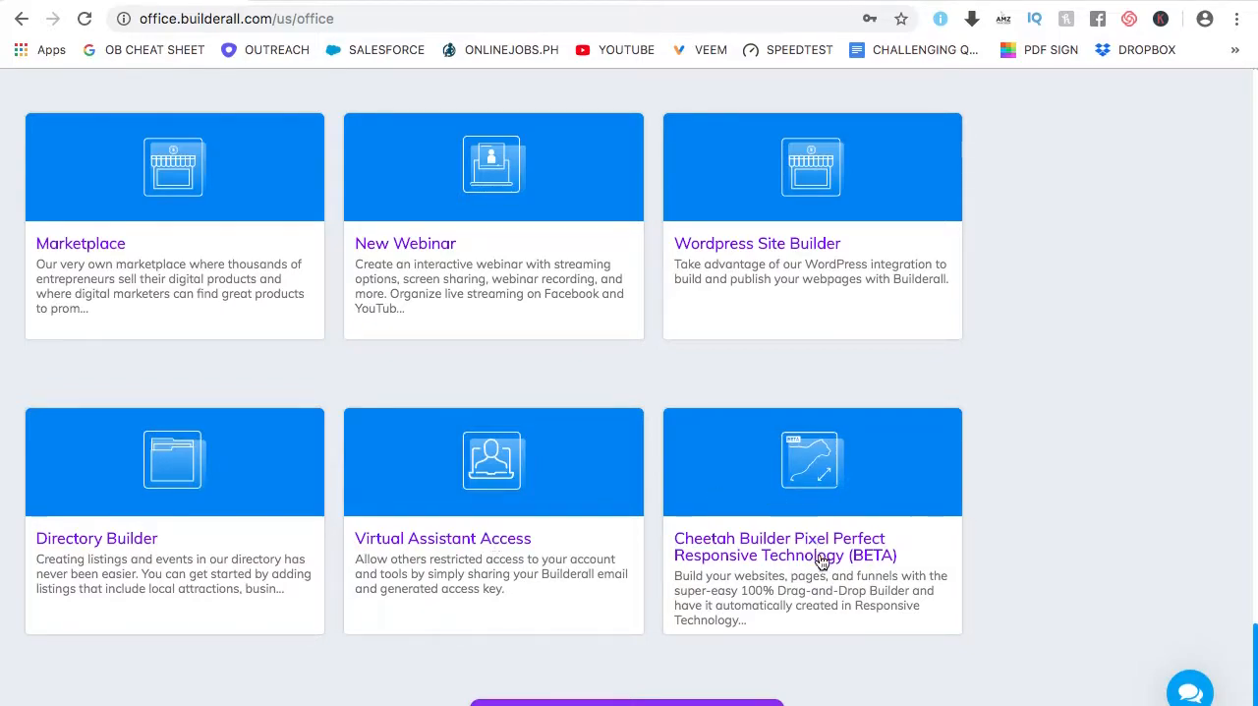
pyautogui.moveTo(901, 598)
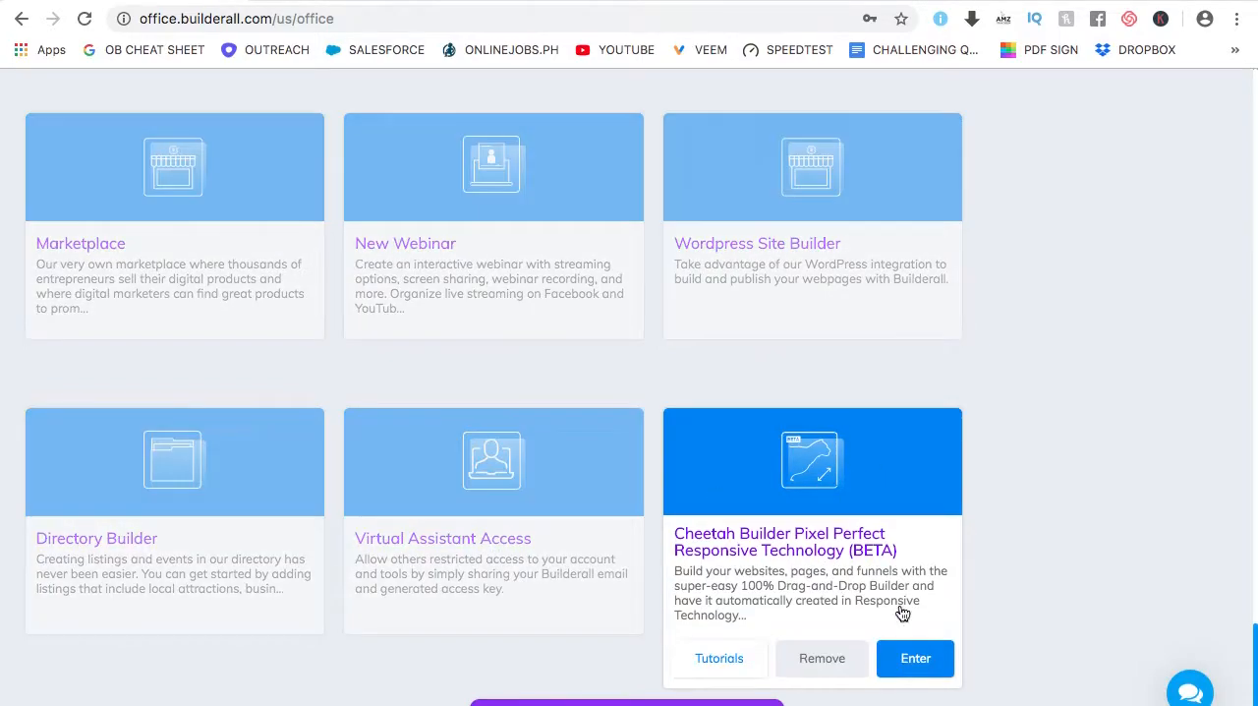
pyautogui.click(912, 659)
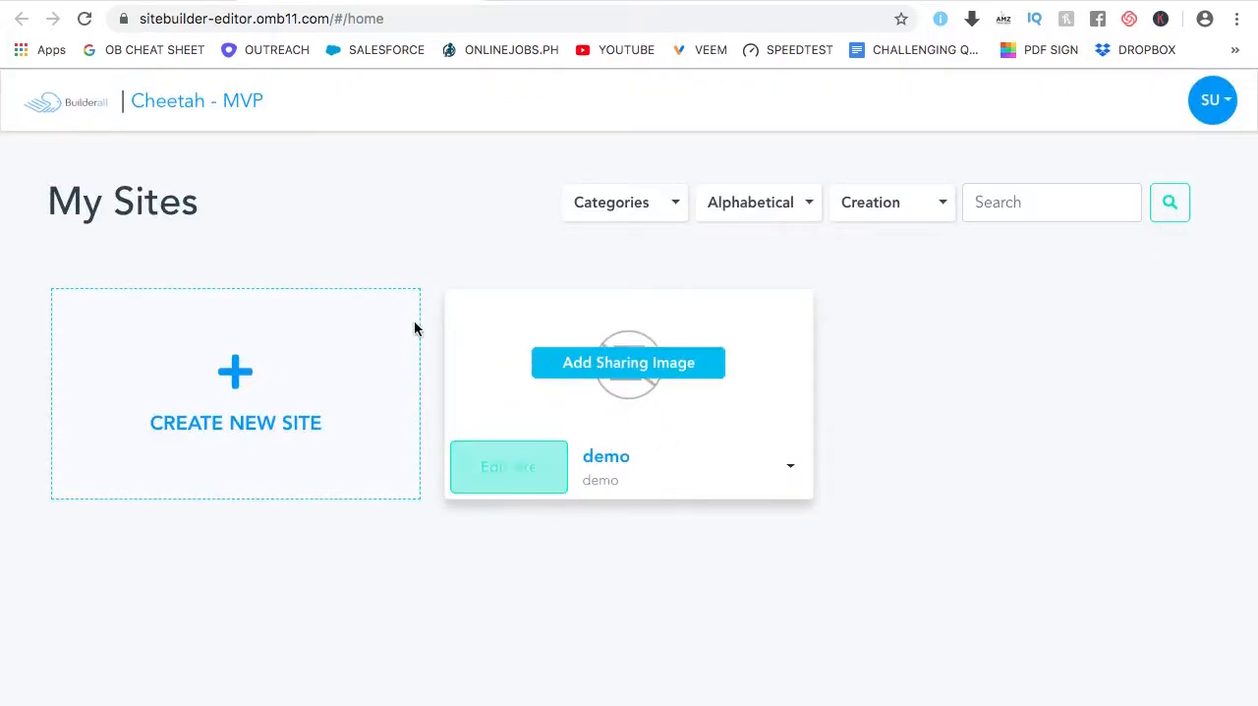
# Step: Create and save a new site with the title demo2 and the description demo2
pyautogui.click(234, 427)
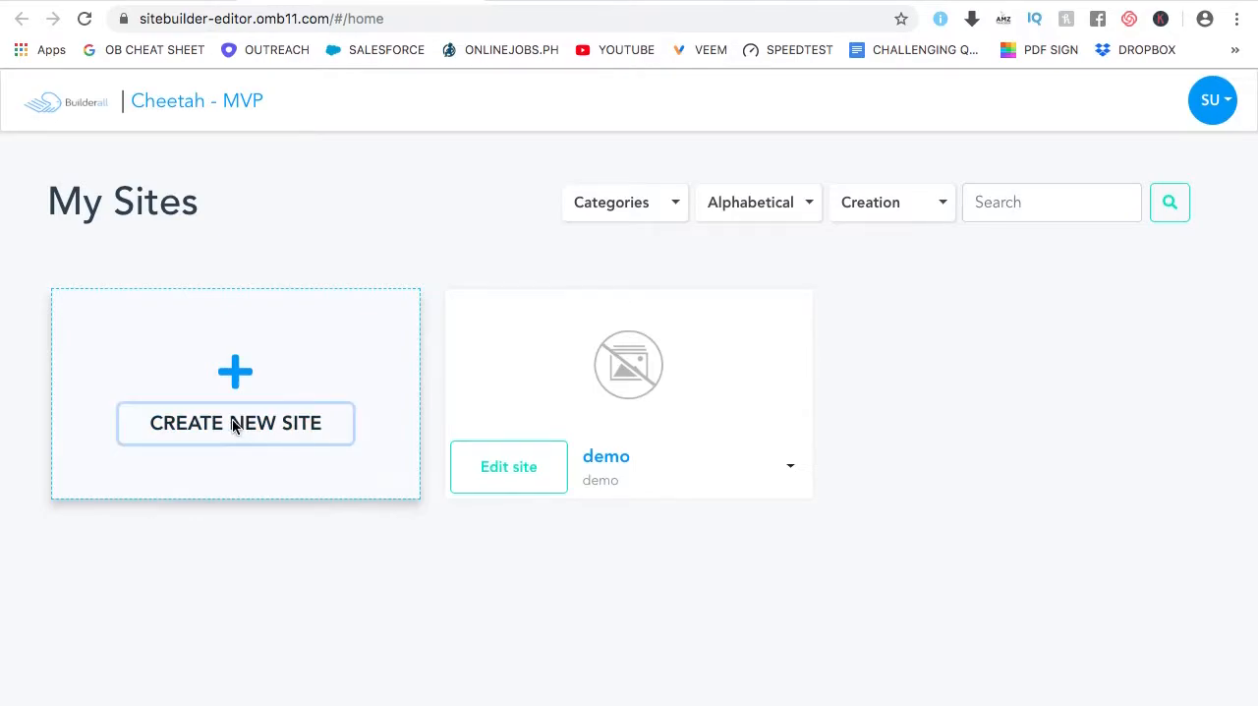
pyautogui.click(581, 333)
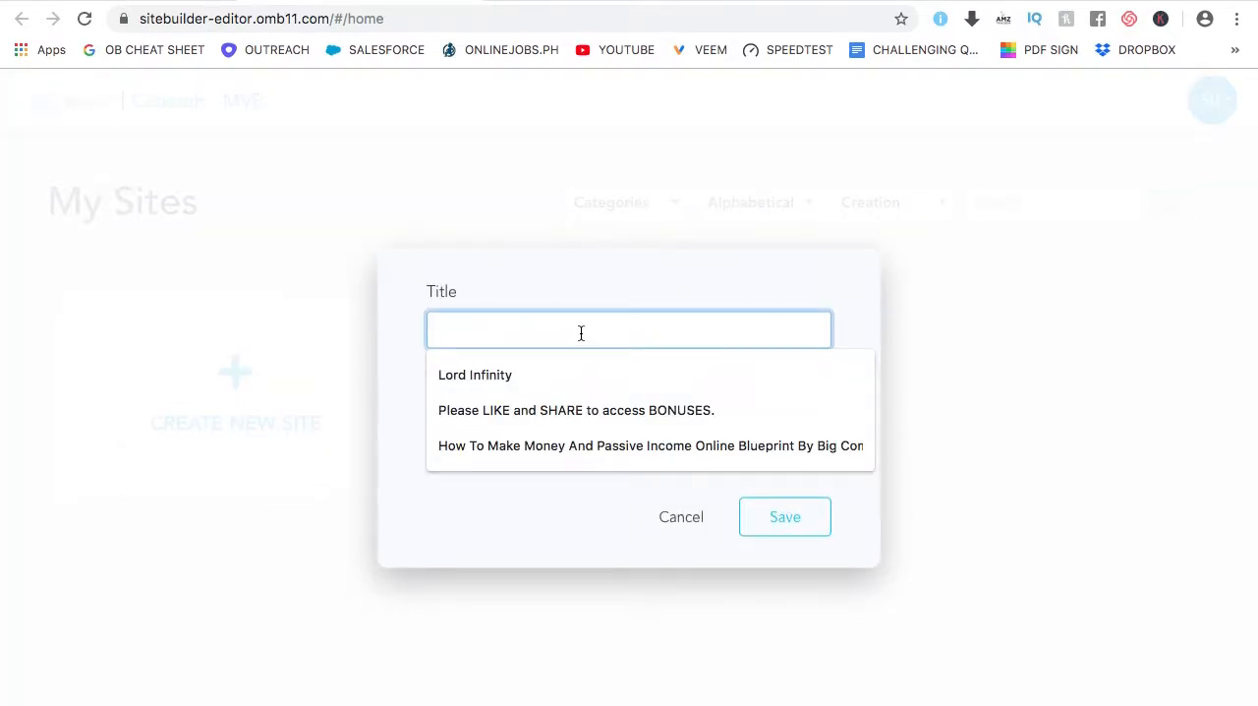
pyautogui.write('demo')
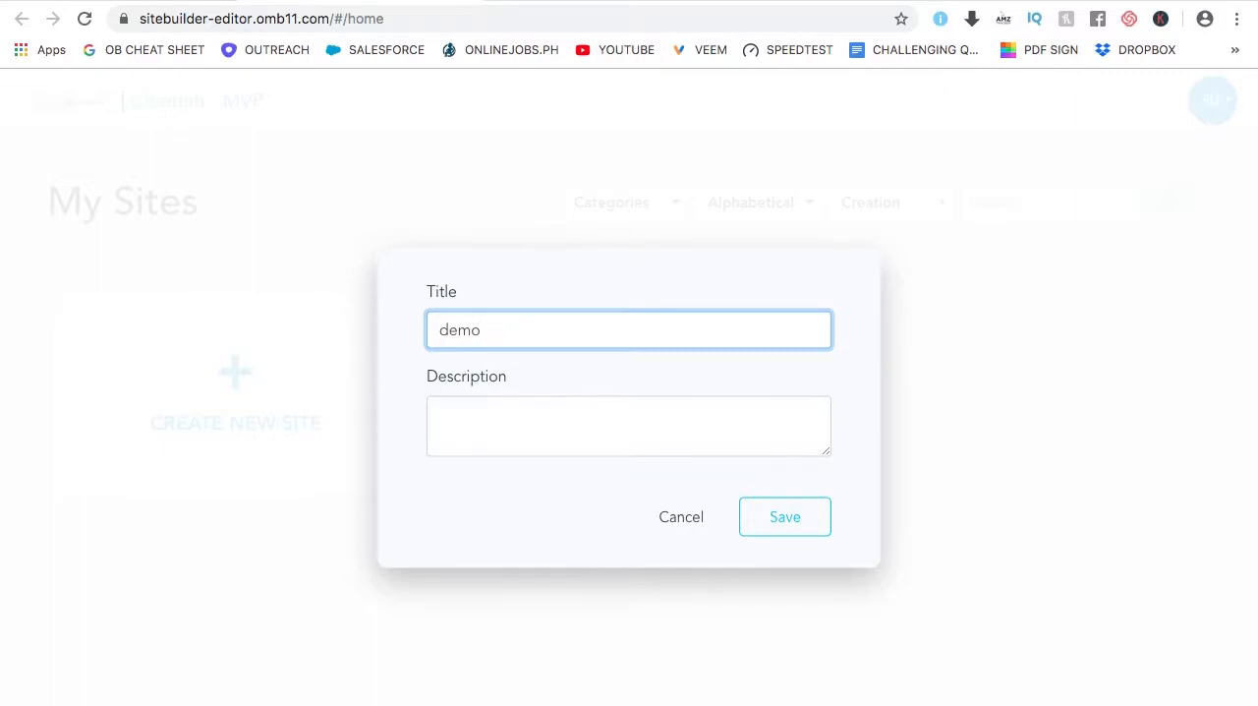
pyautogui.write('2')
pyautogui.click(586, 427)
pyautogui.write('demo2')
pyautogui.click(797, 524)
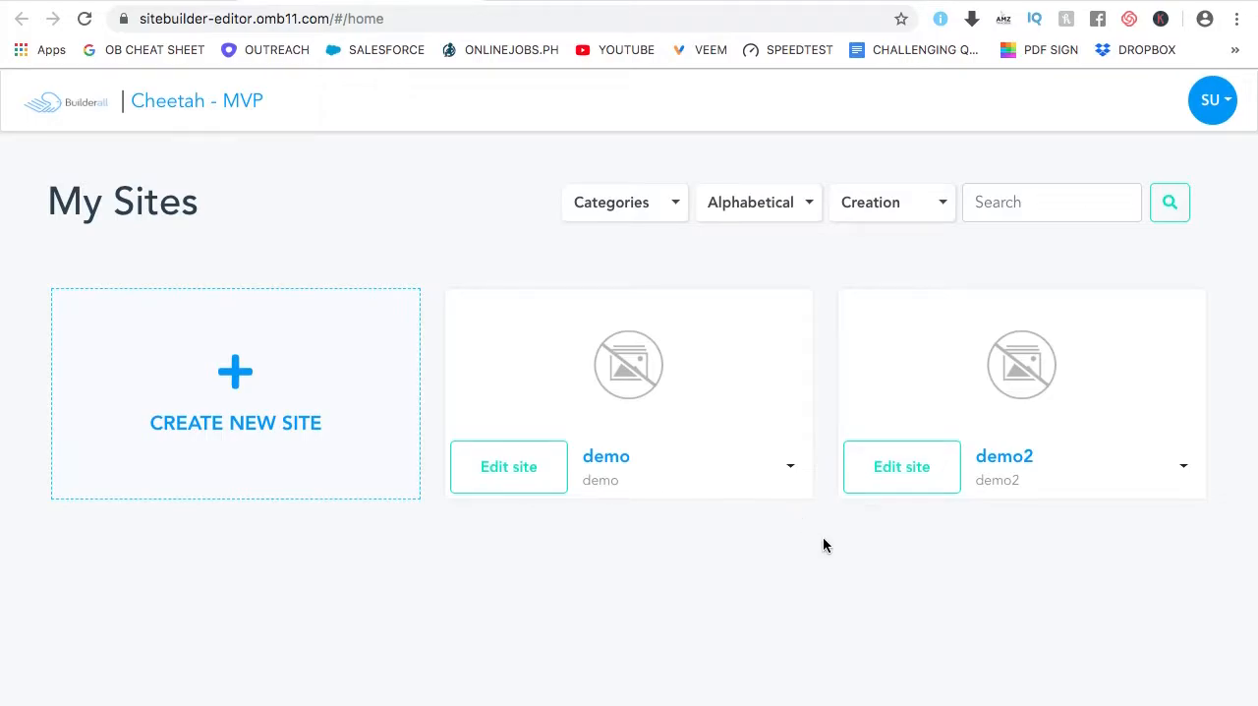
# Step: Open the demo2 site's Home page for editing and display the gridlines
pyautogui.click(905, 470)
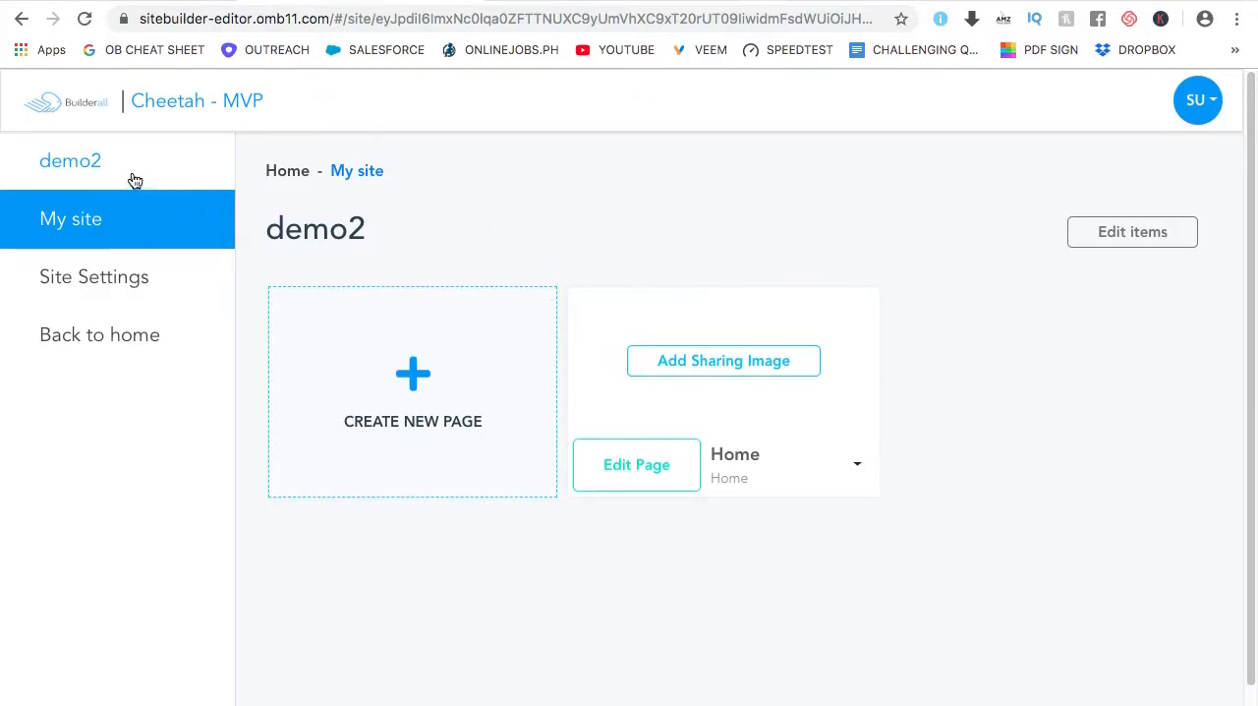
pyautogui.click(623, 470)
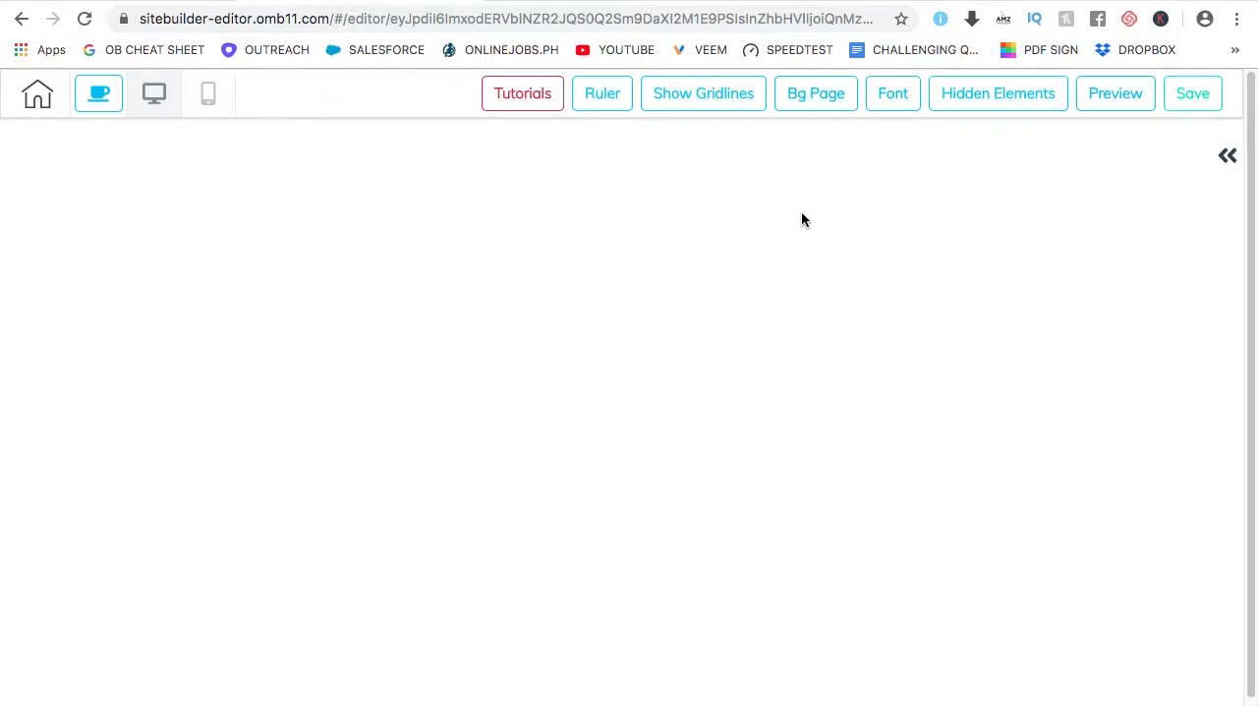
pyautogui.click(702, 102)
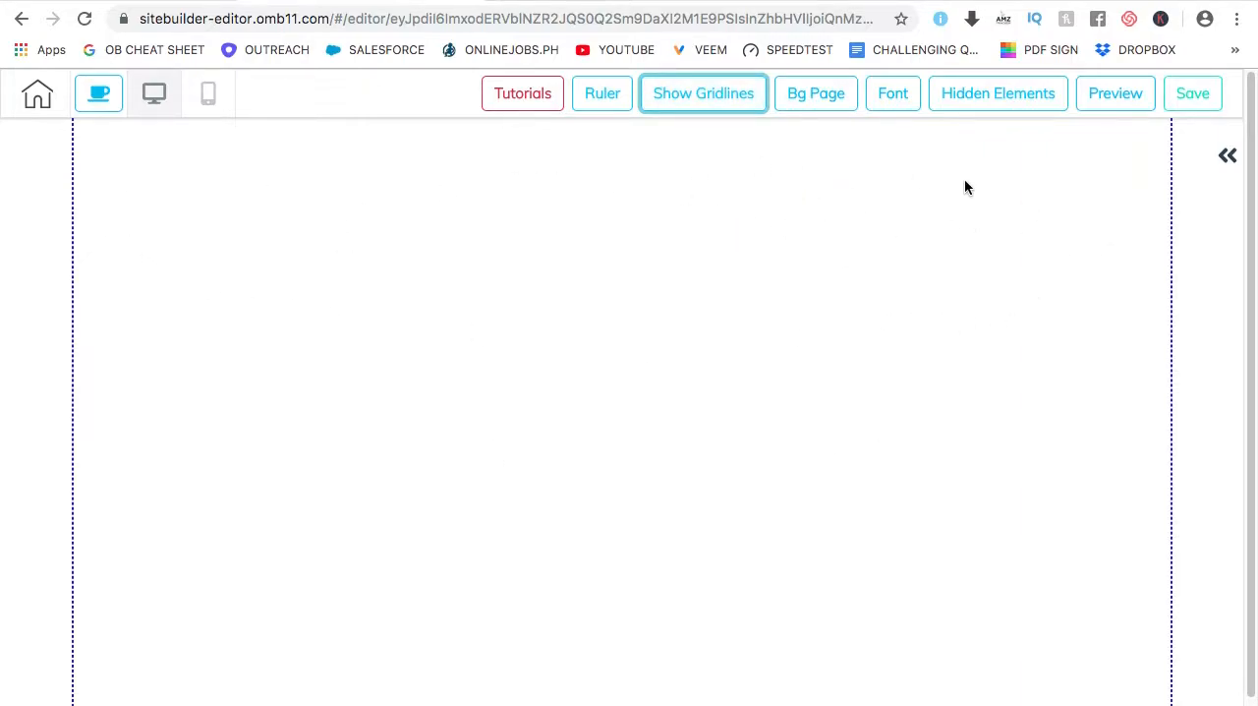
# Step: Add the light Header panel template with black menu items and a blue Login button to the page
pyautogui.click(1230, 160)
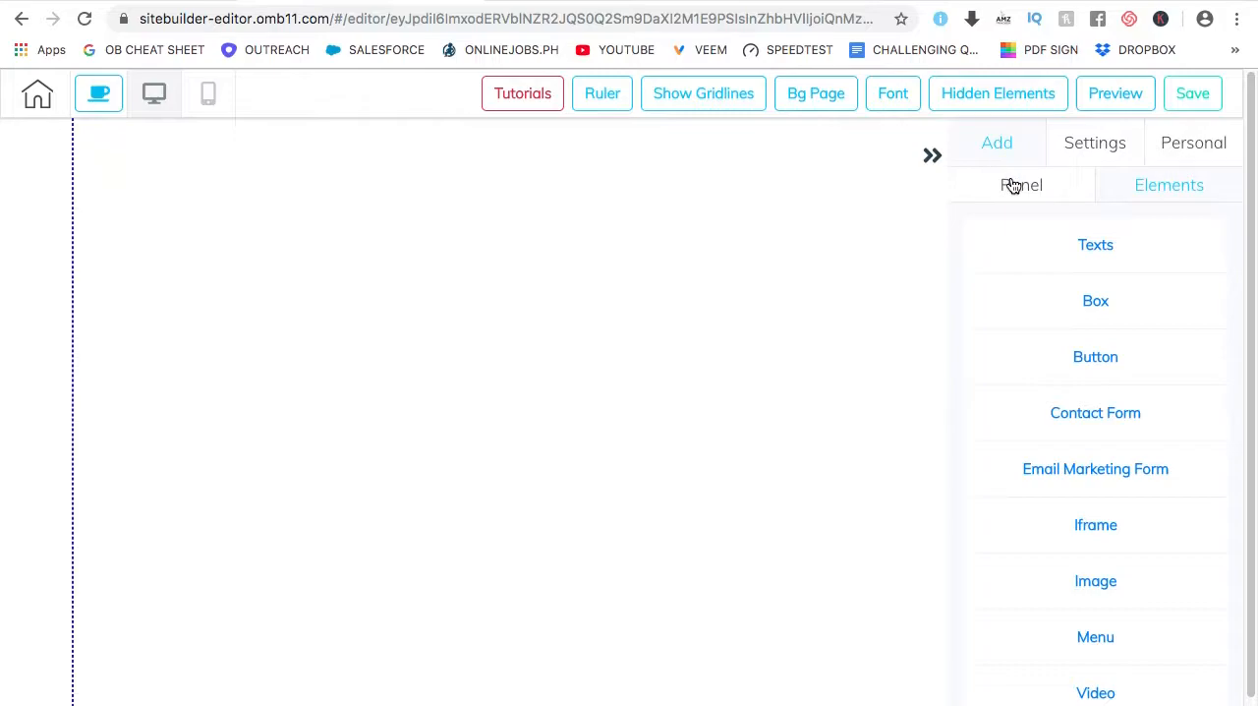
pyautogui.click(1014, 184)
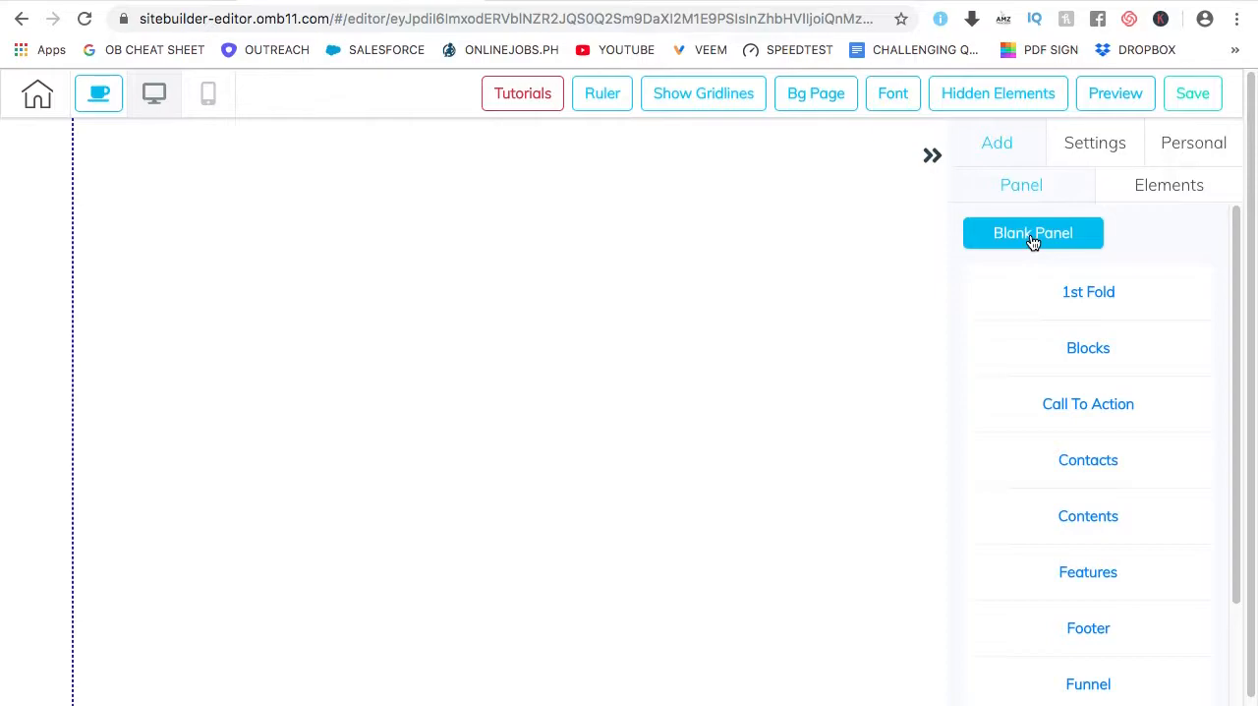
pyautogui.scroll(-1, 1061, 411)
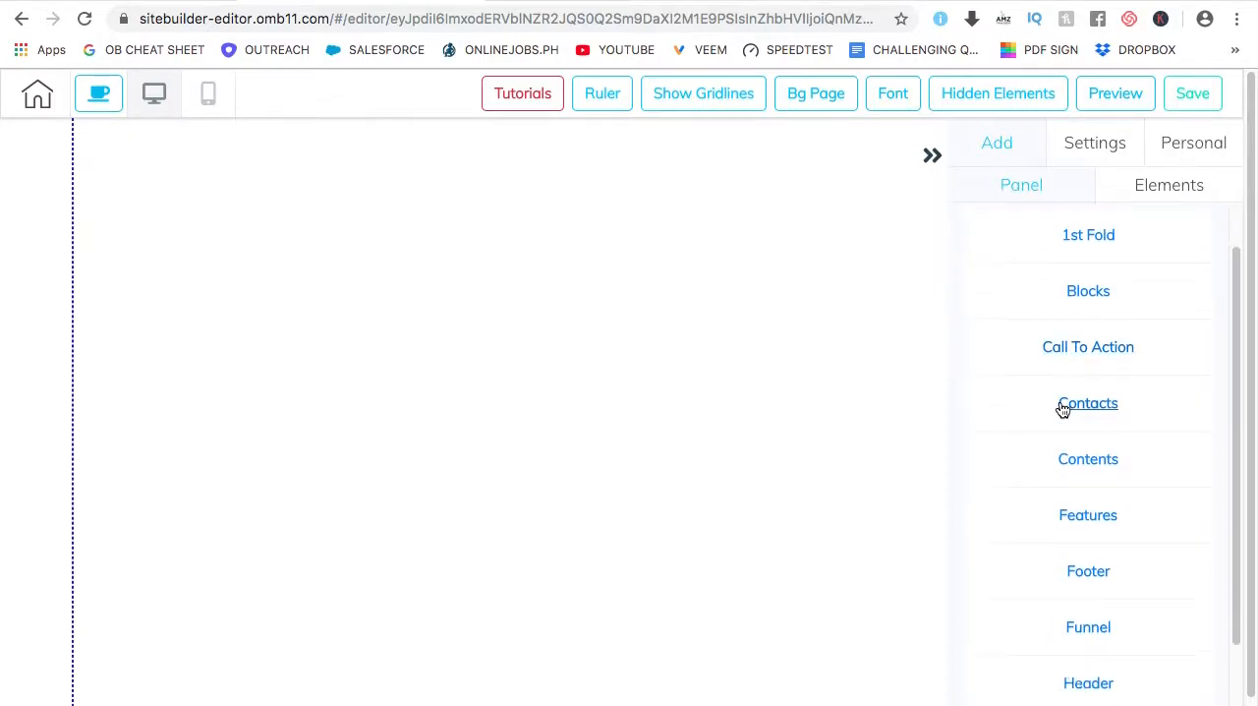
pyautogui.scroll(-2, 1128, 396)
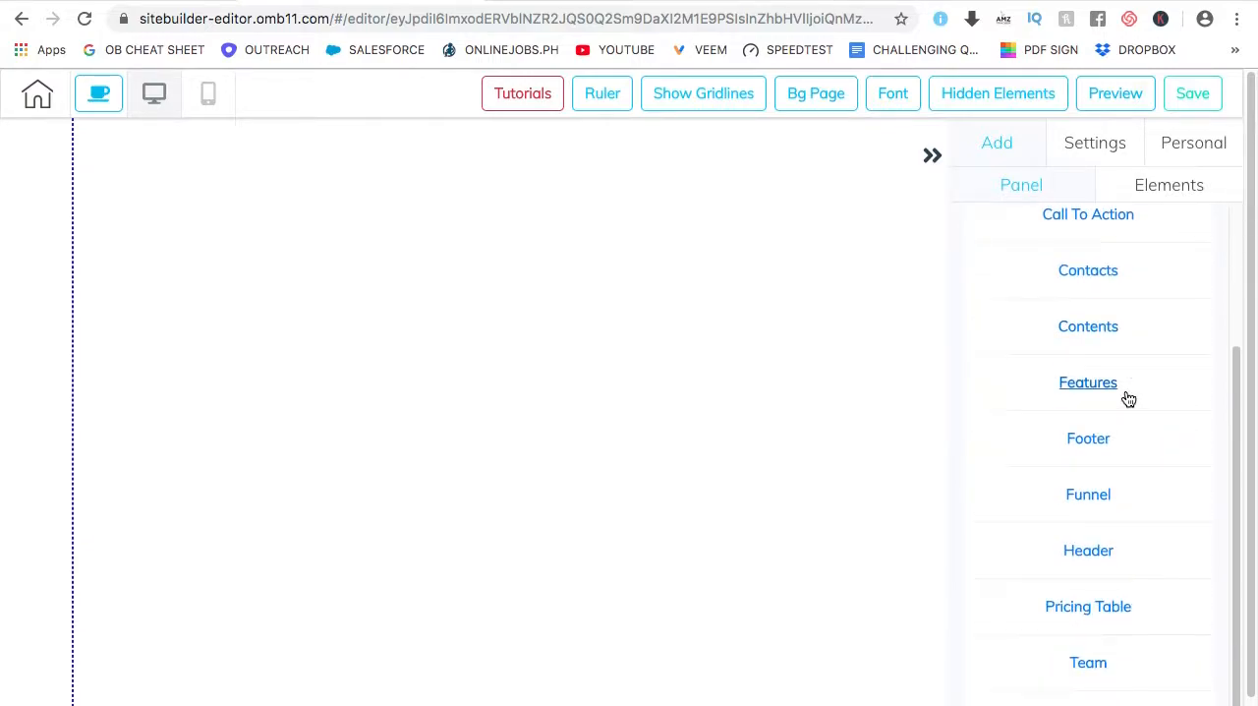
pyautogui.click(1096, 556)
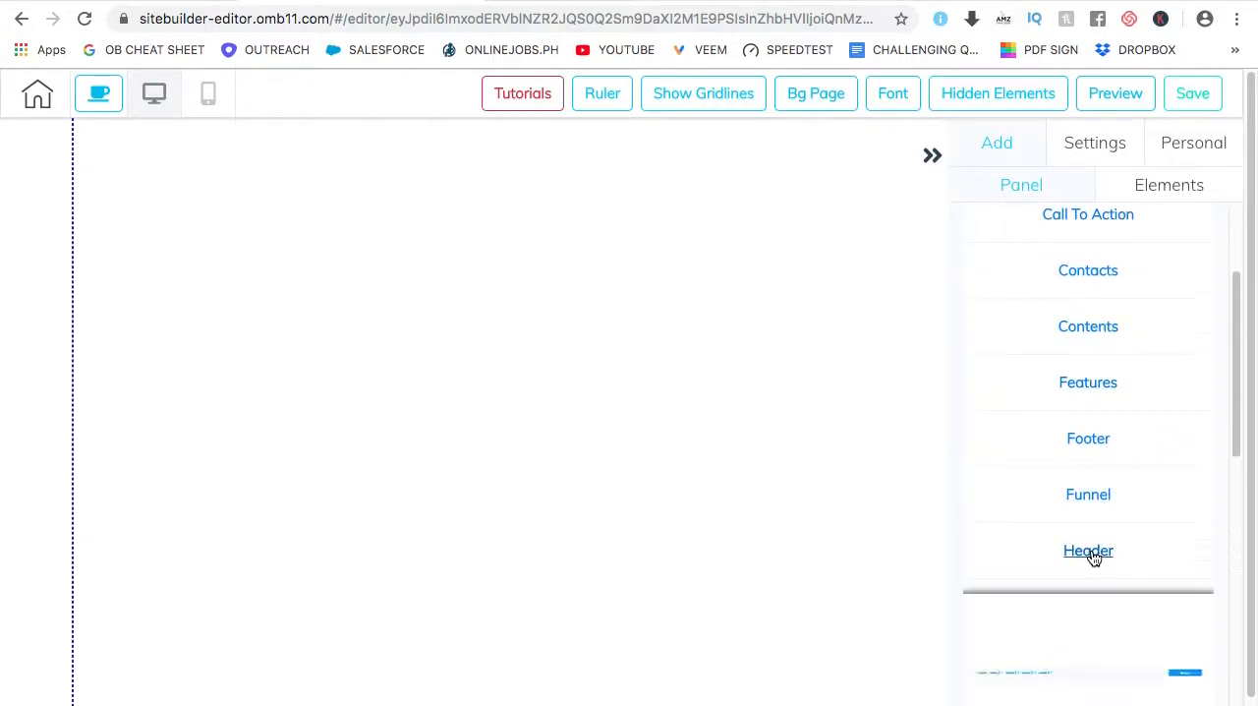
pyautogui.scroll(-3, 1140, 491)
pyautogui.scroll(-1, 1150, 469)
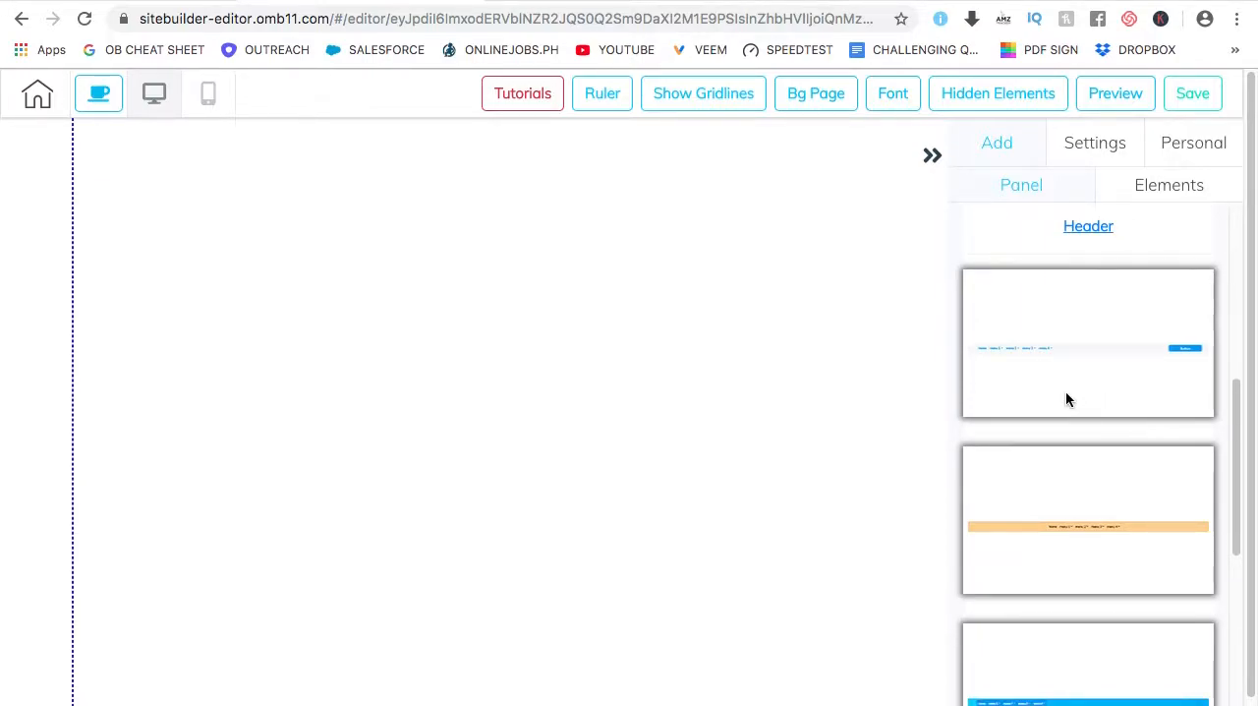
pyautogui.scroll(-1, 1081, 418)
pyautogui.scroll(-3, 1085, 432)
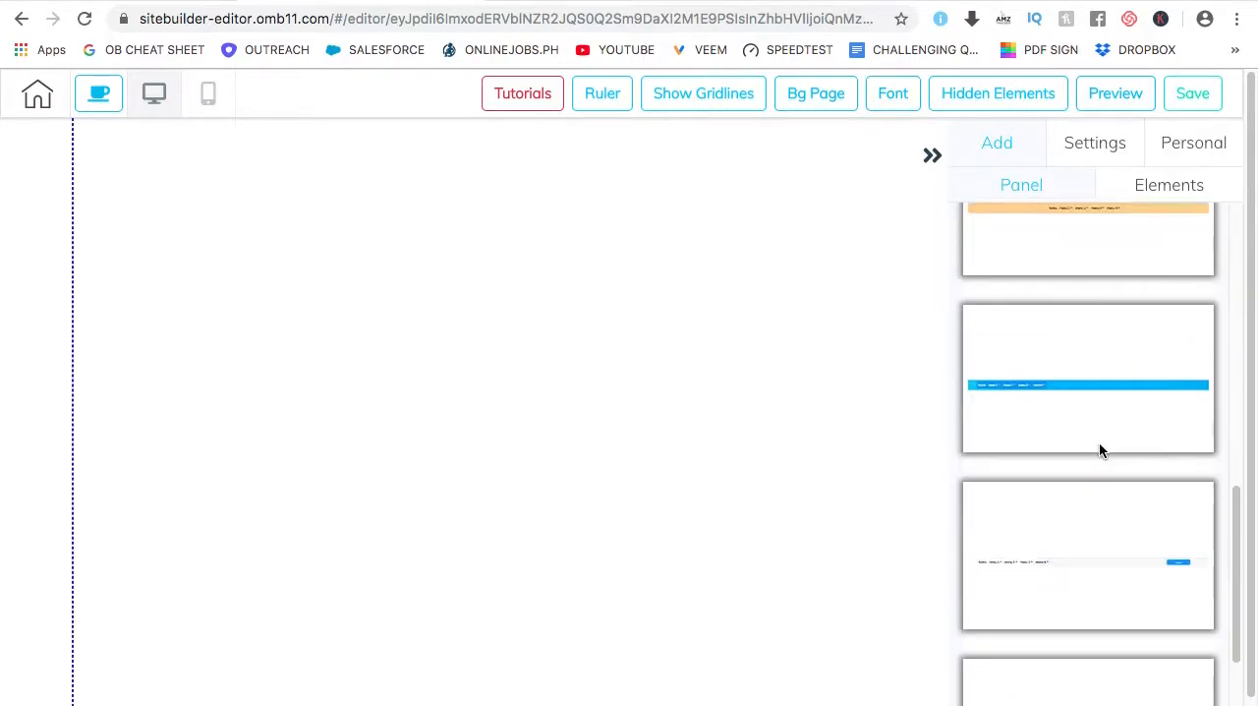
pyautogui.scroll(1, 1097, 433)
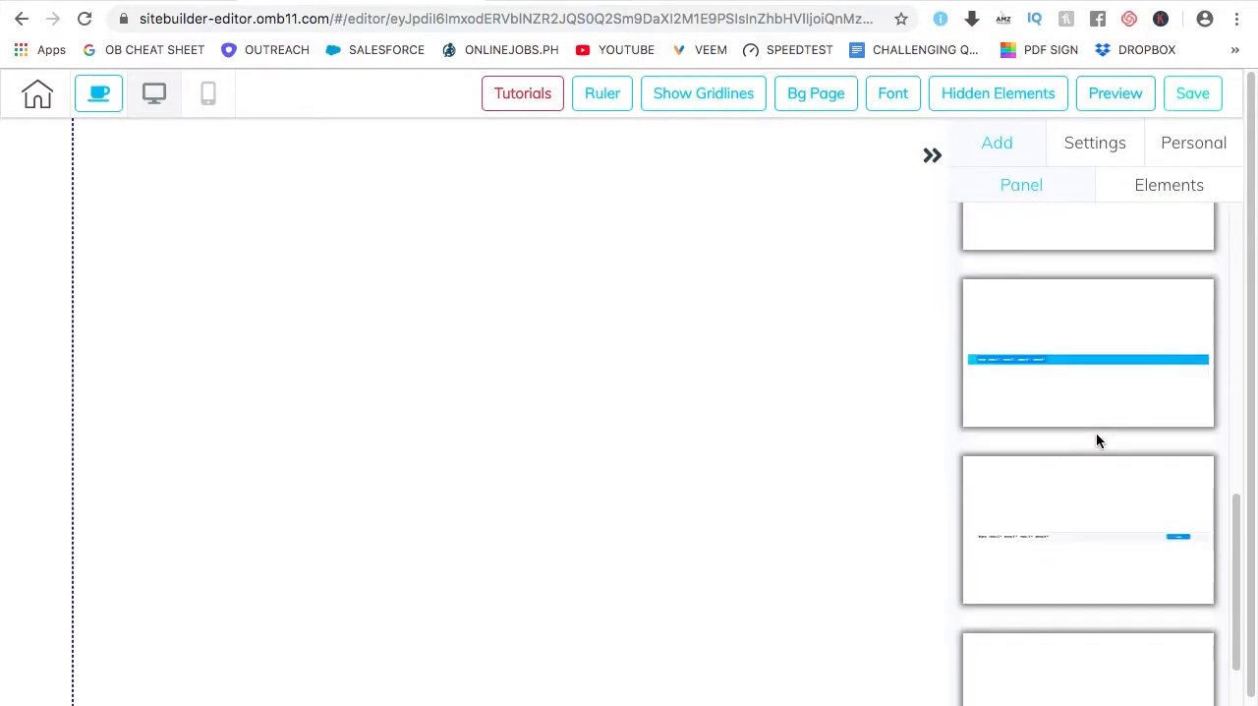
pyautogui.scroll(-1, 1091, 440)
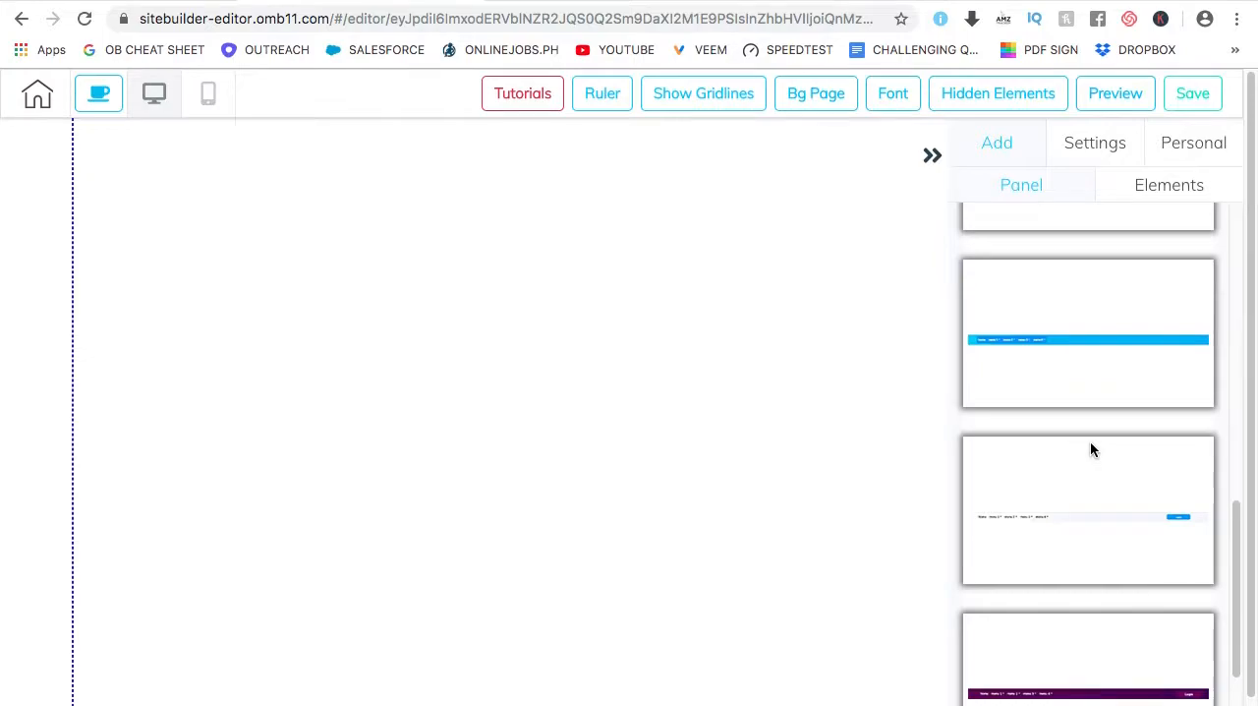
pyautogui.scroll(-1, 1091, 447)
pyautogui.click(1086, 456)
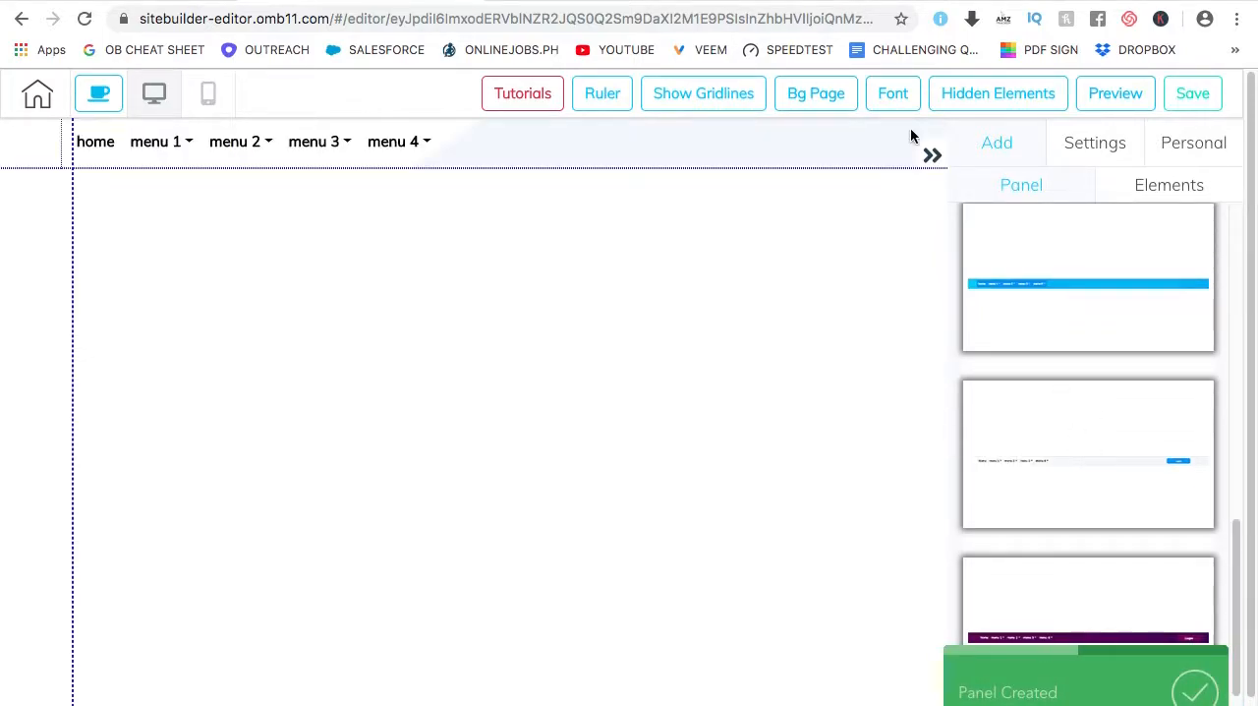
pyautogui.click(931, 155)
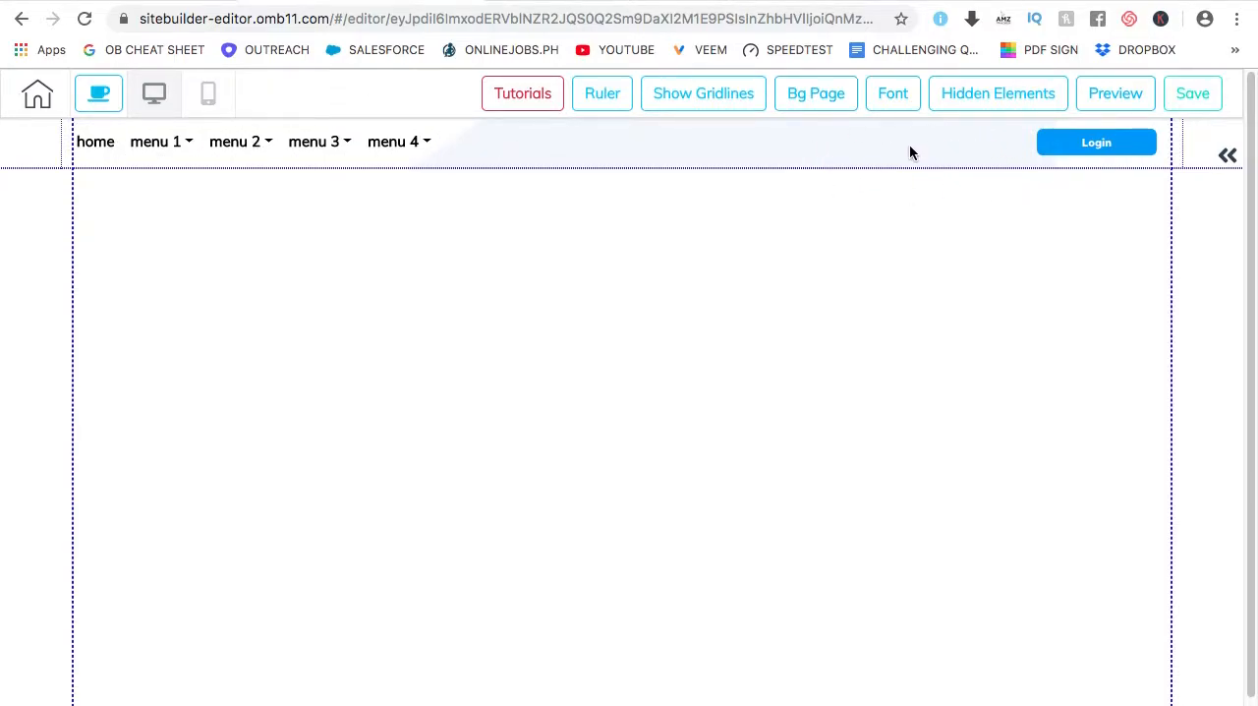
# Step: Delete the header panel from the page
pyautogui.click(571, 143)
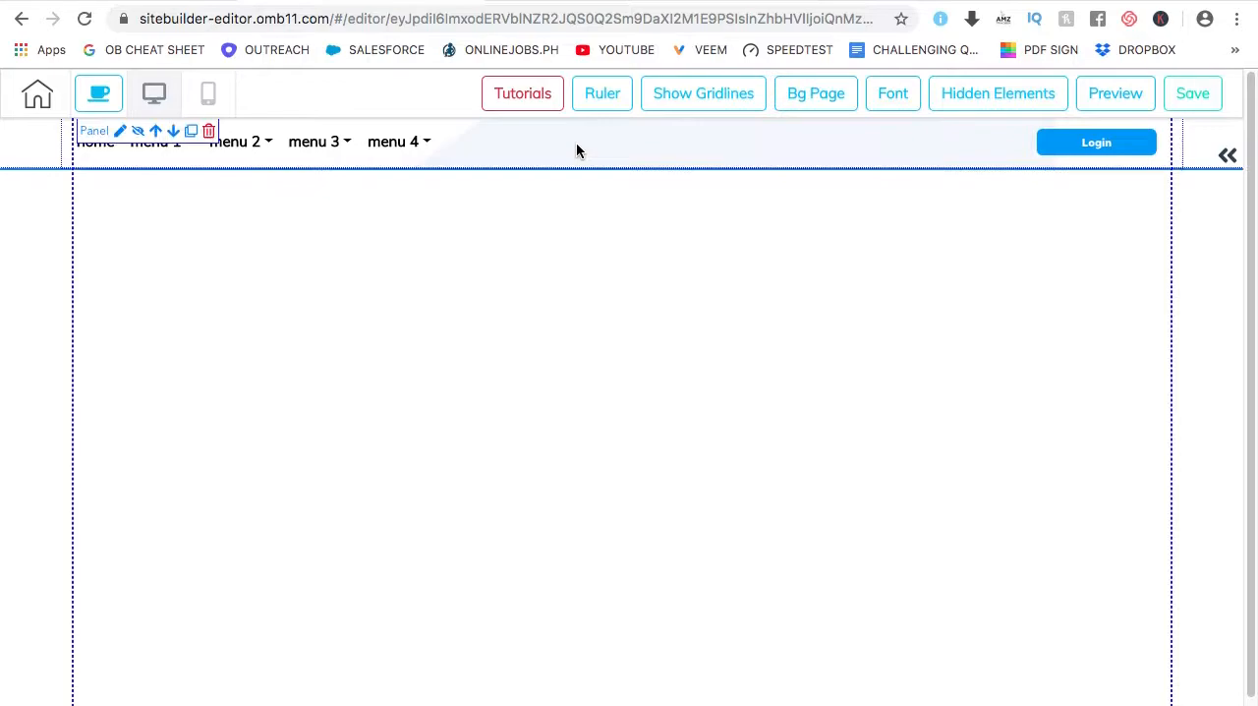
pyautogui.click(209, 132)
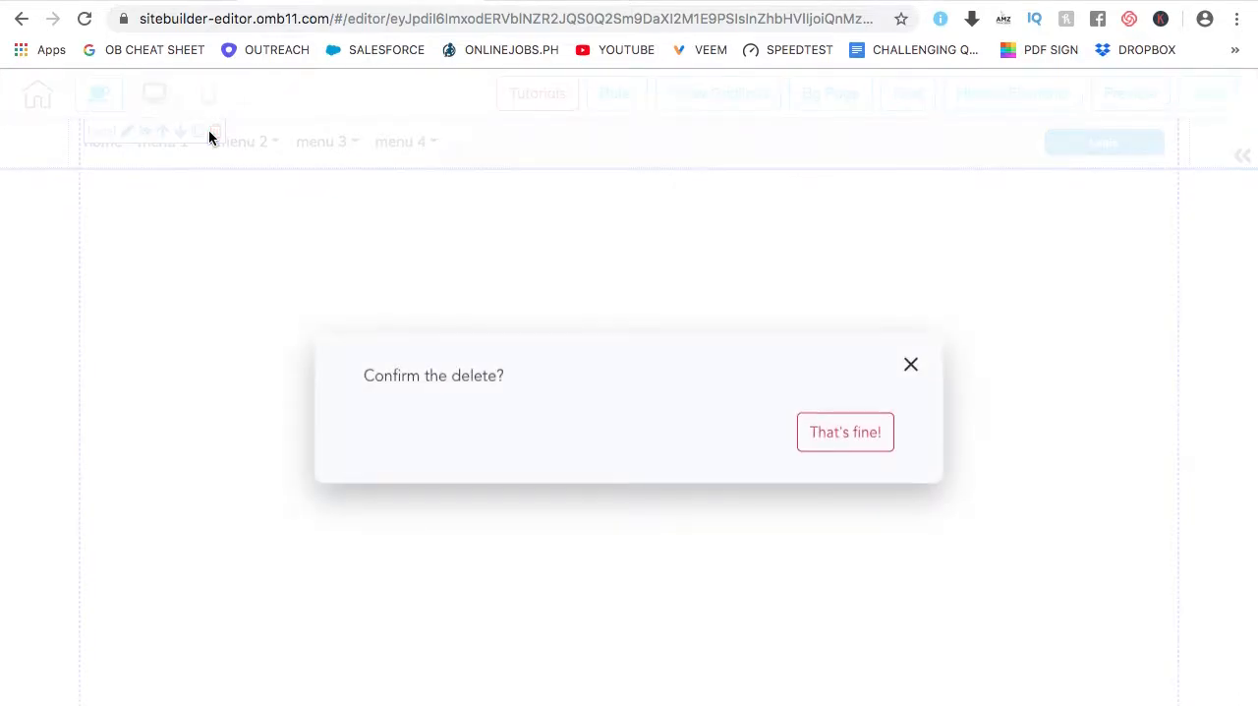
pyautogui.click(853, 435)
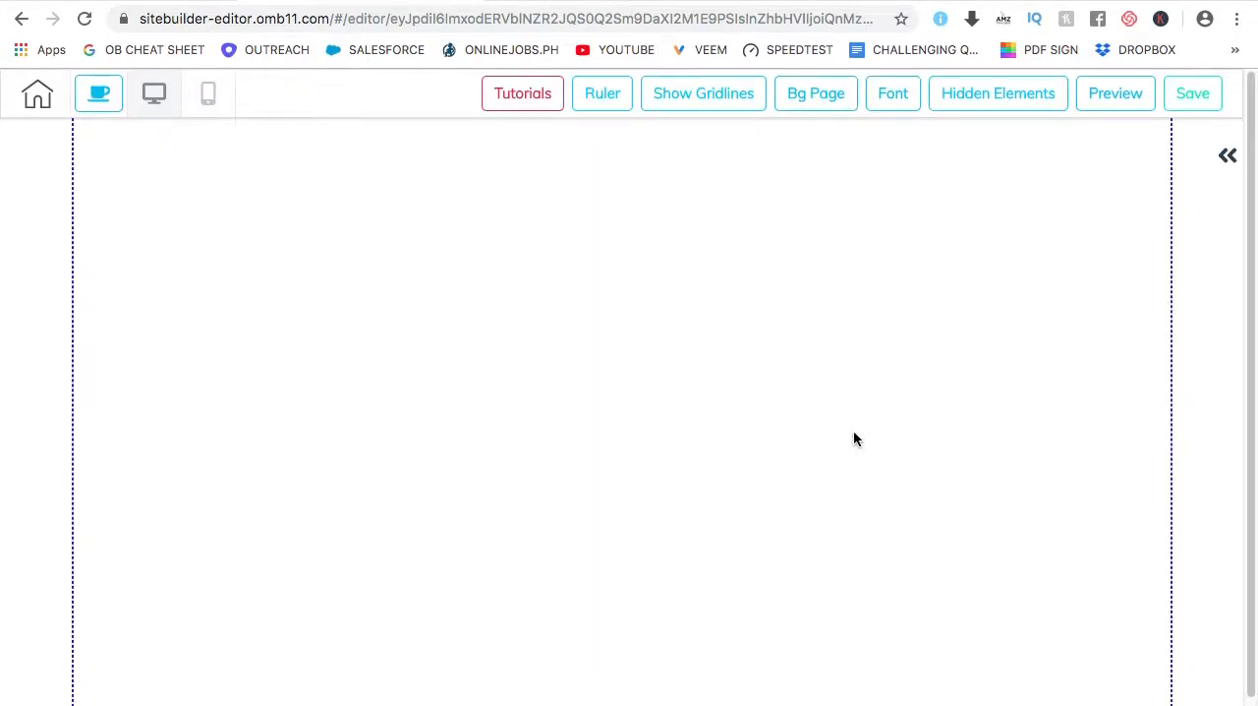
# Step: Add the light Header panel template with blue menu items and a blue button to the page
pyautogui.click(1228, 157)
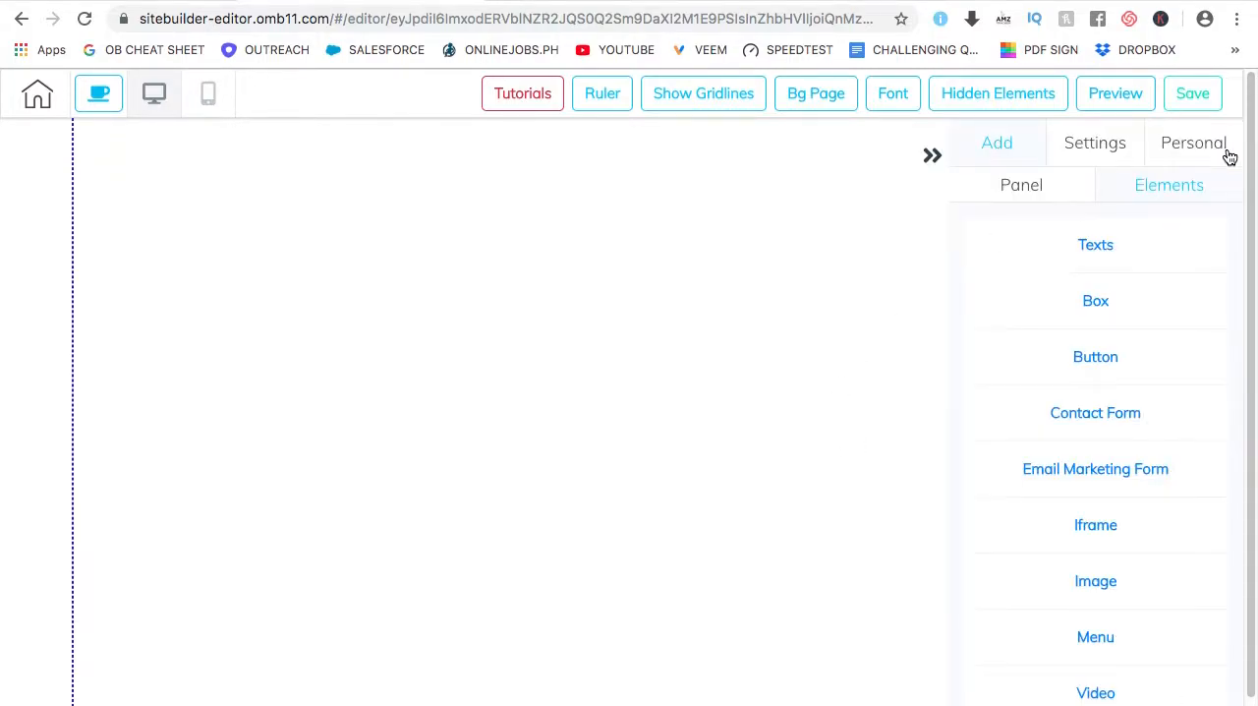
pyautogui.click(1024, 189)
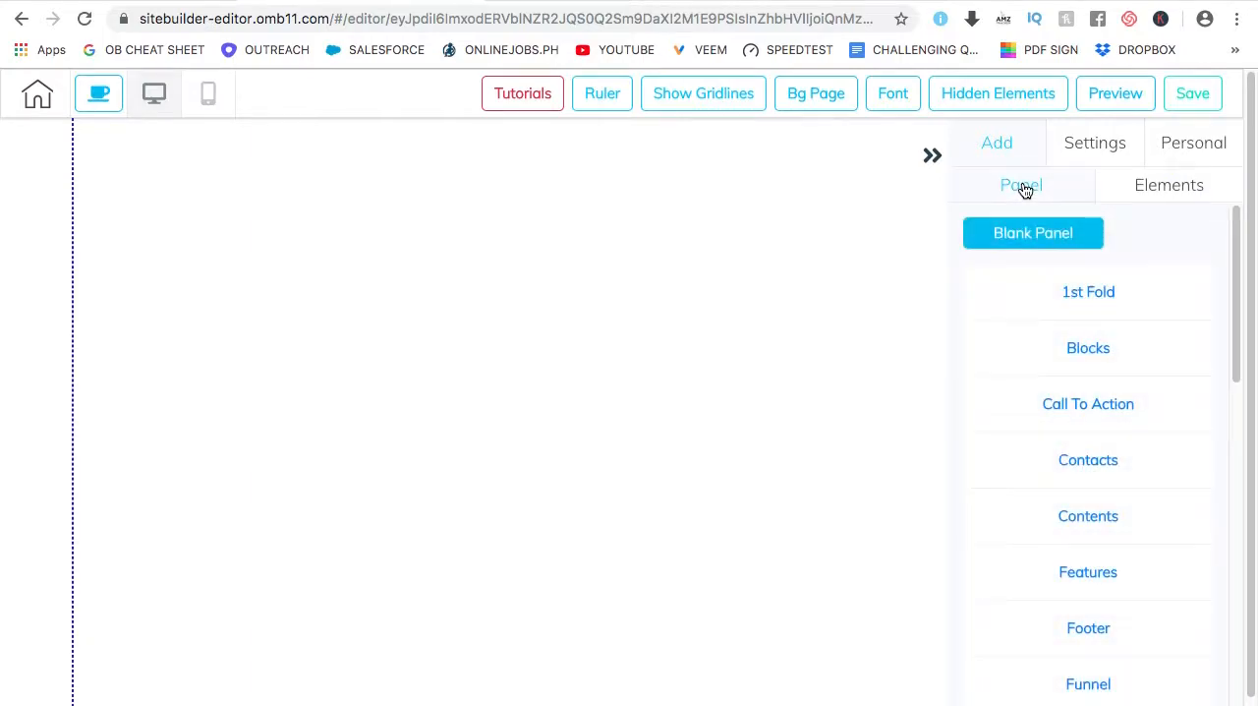
pyautogui.scroll(-2, 1130, 350)
pyautogui.scroll(-3, 1093, 511)
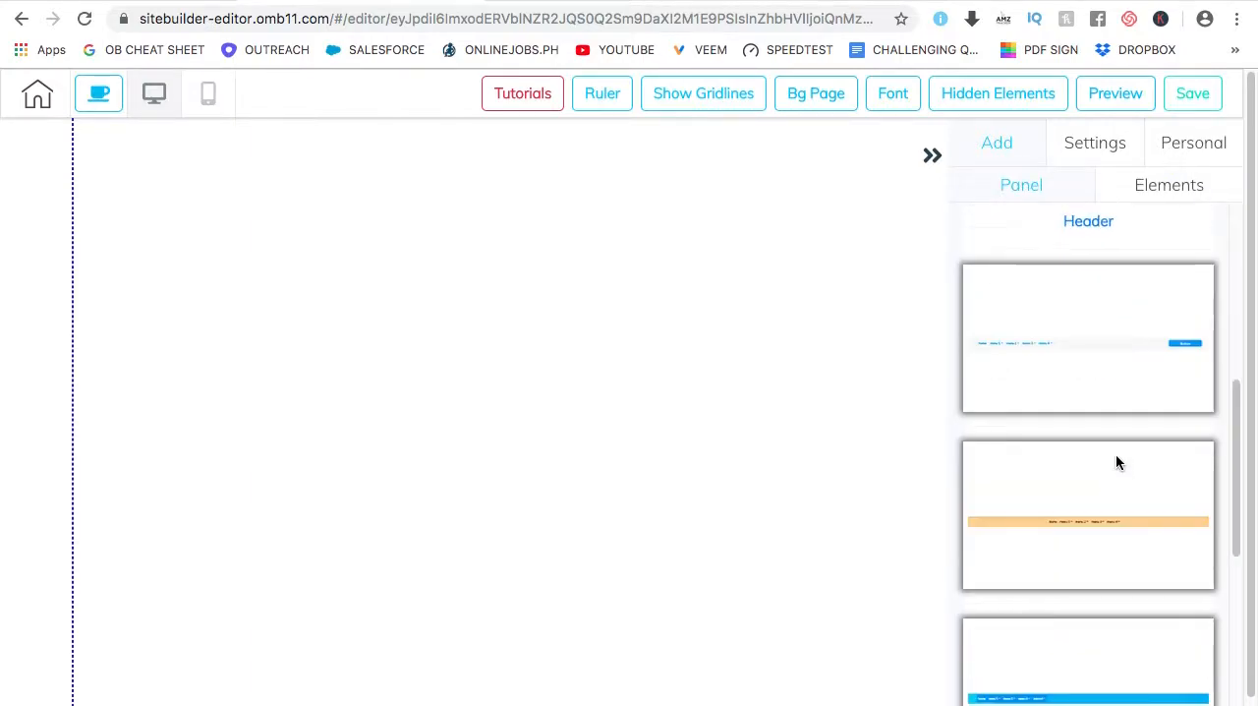
pyautogui.scroll(-1, 1105, 456)
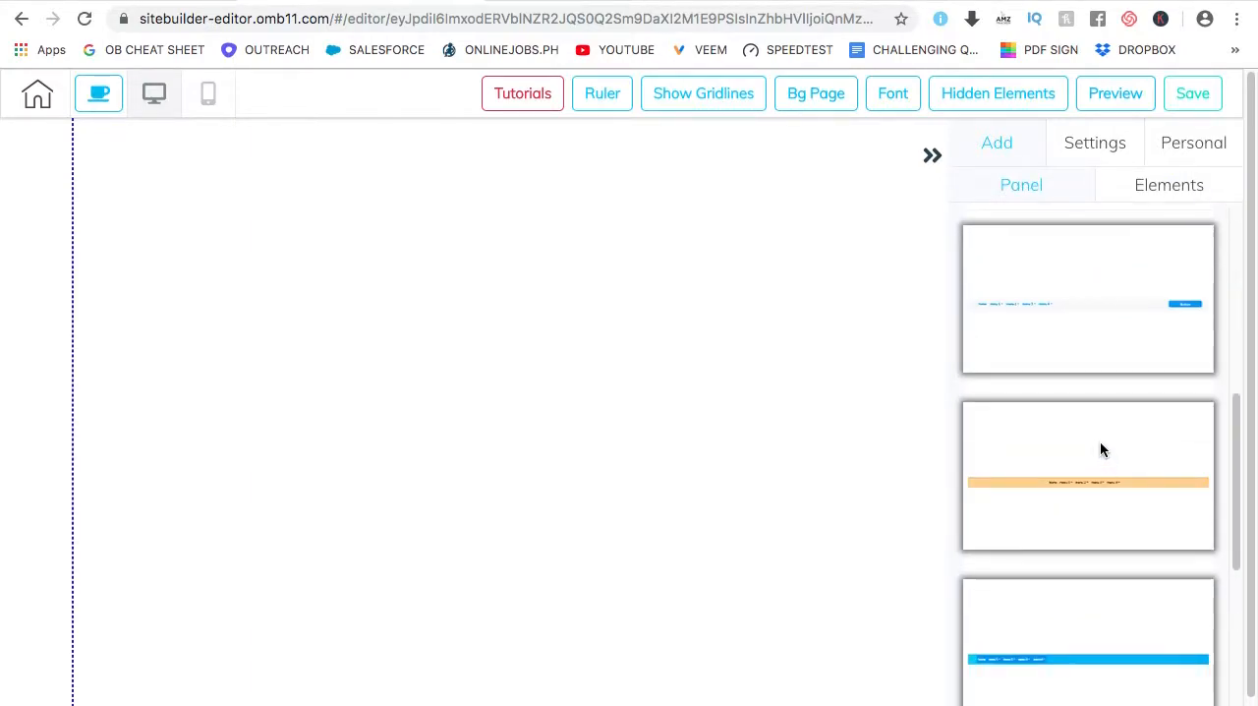
pyautogui.click(1091, 314)
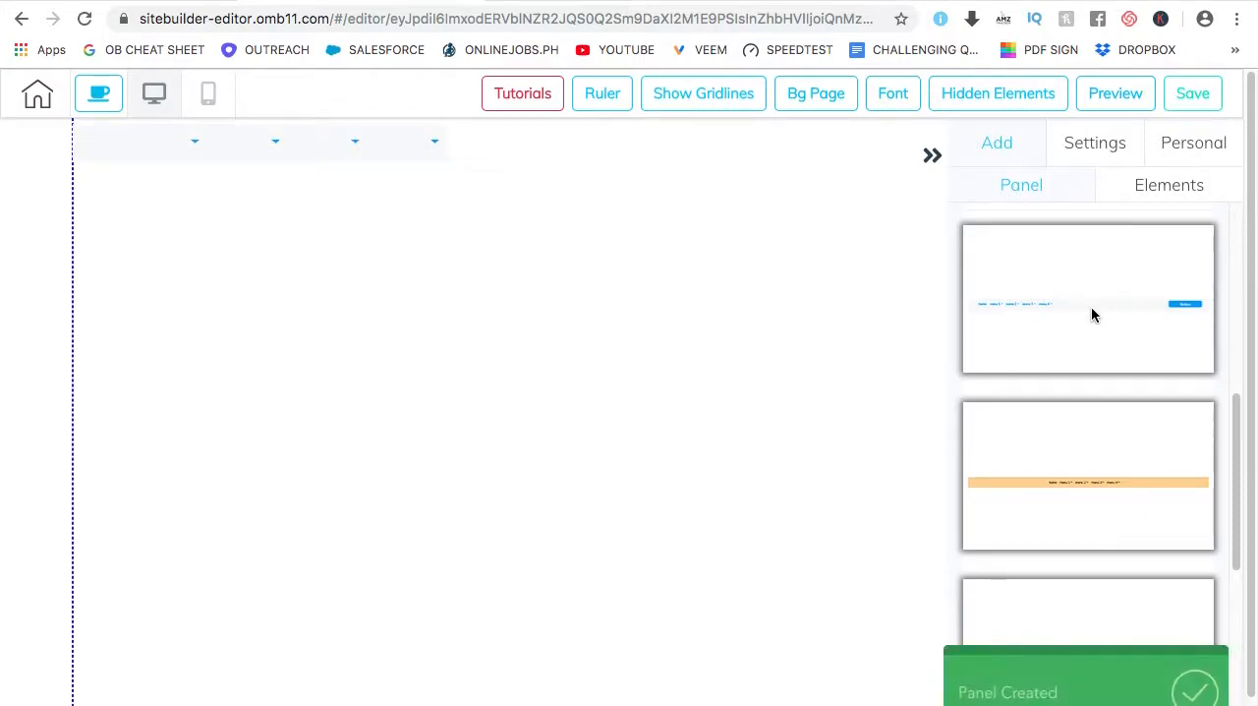
pyautogui.click(929, 157)
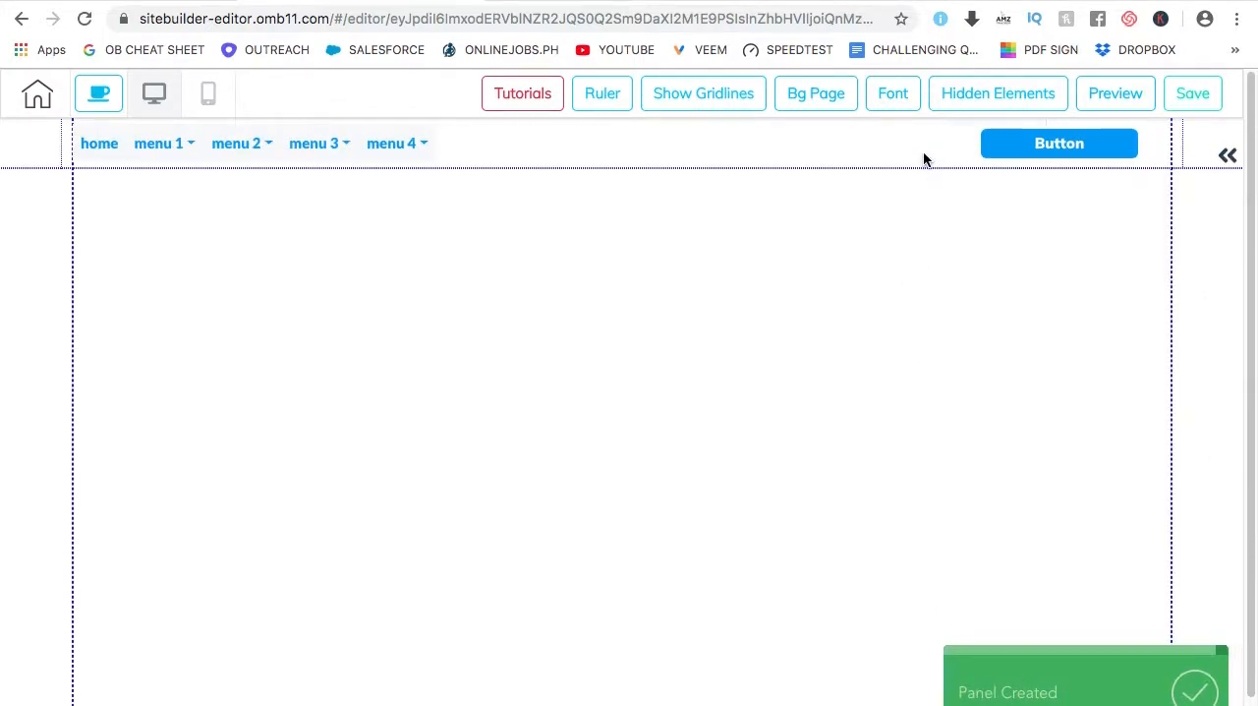
# Step: Set the header panel's height to 59
pyautogui.click(587, 146)
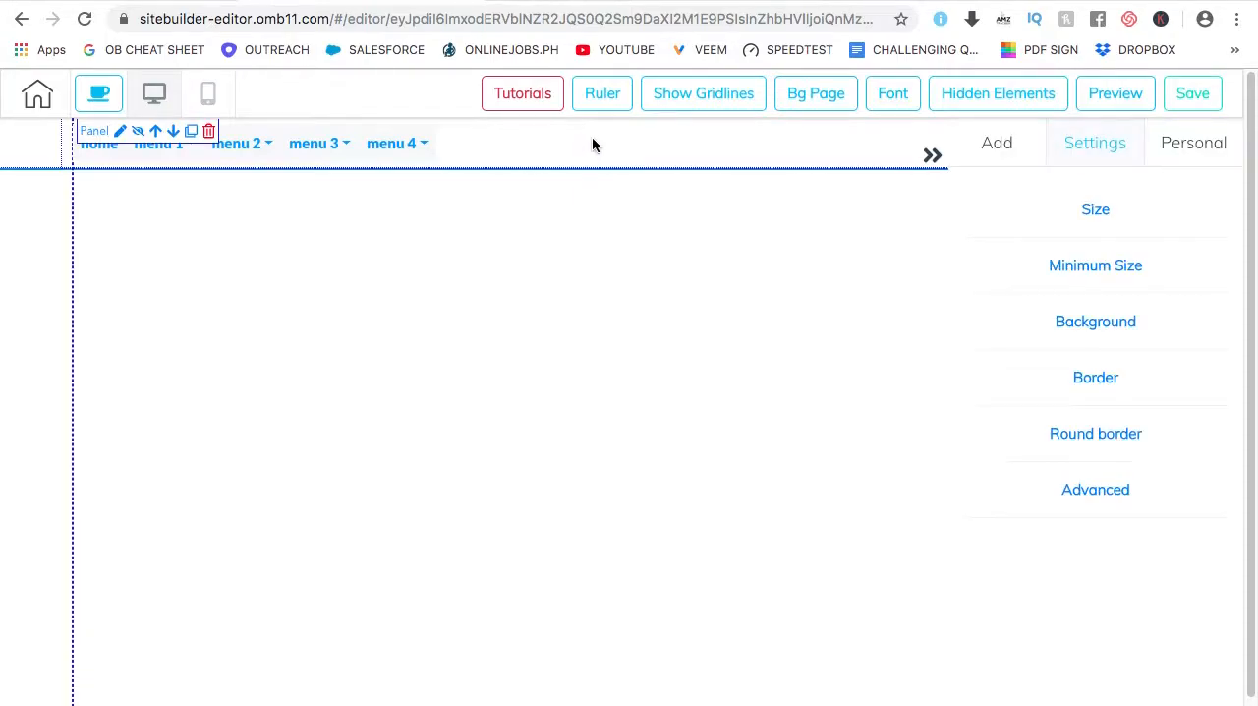
pyautogui.click(988, 146)
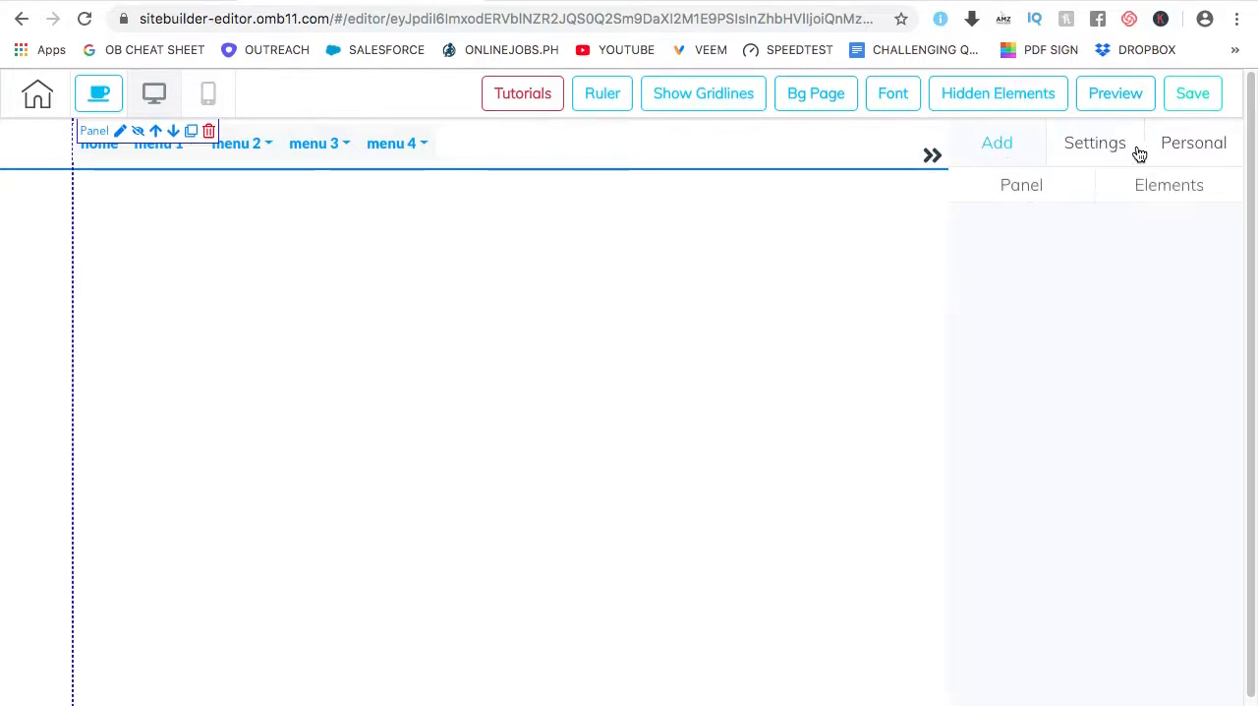
pyautogui.click(1012, 188)
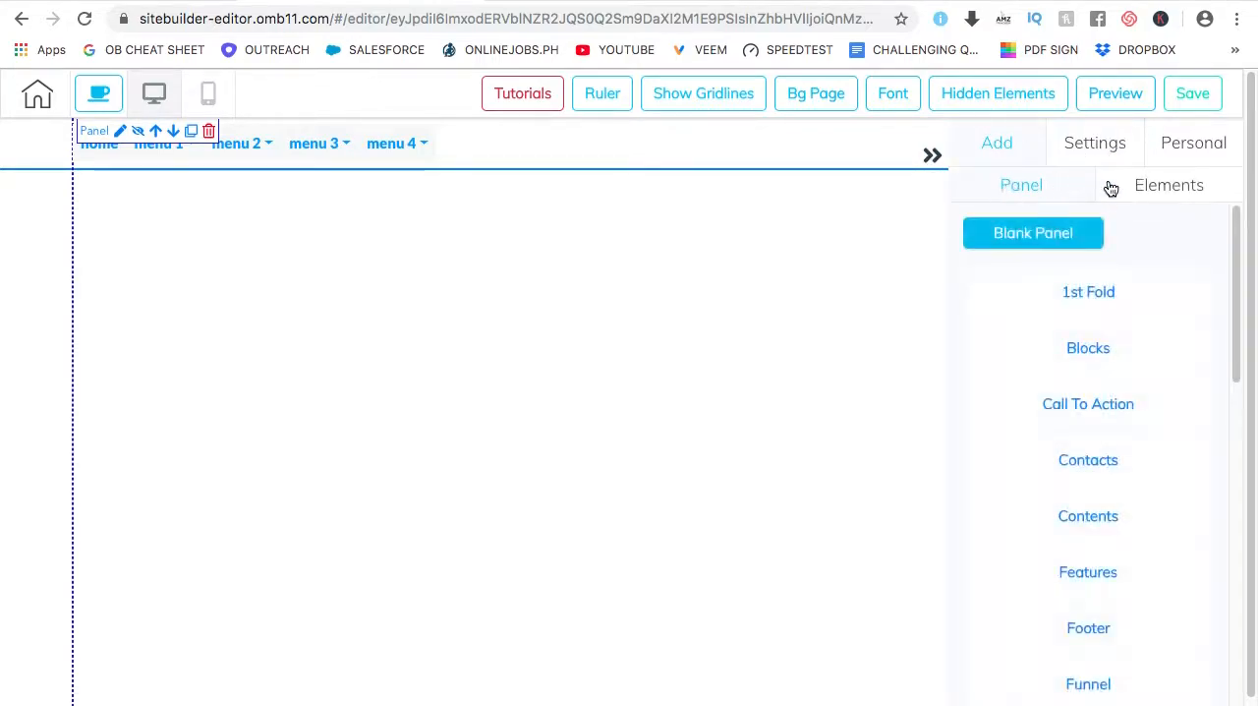
pyautogui.click(840, 146)
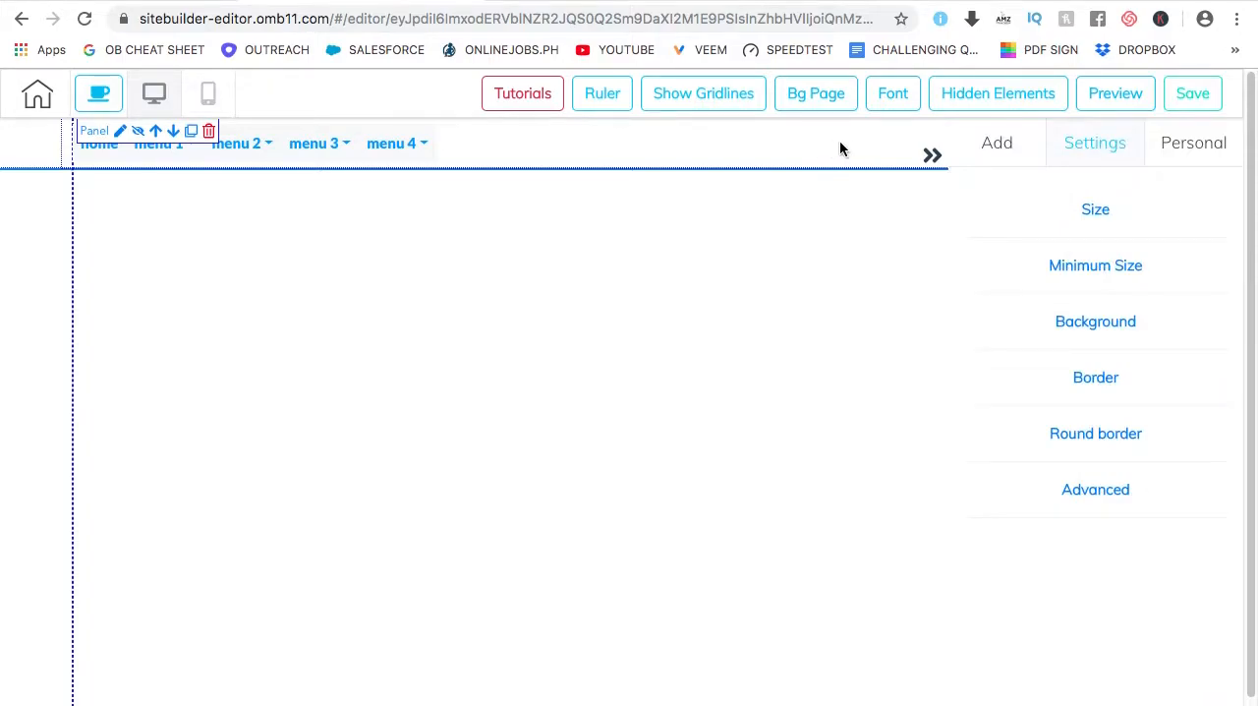
pyautogui.click(1095, 208)
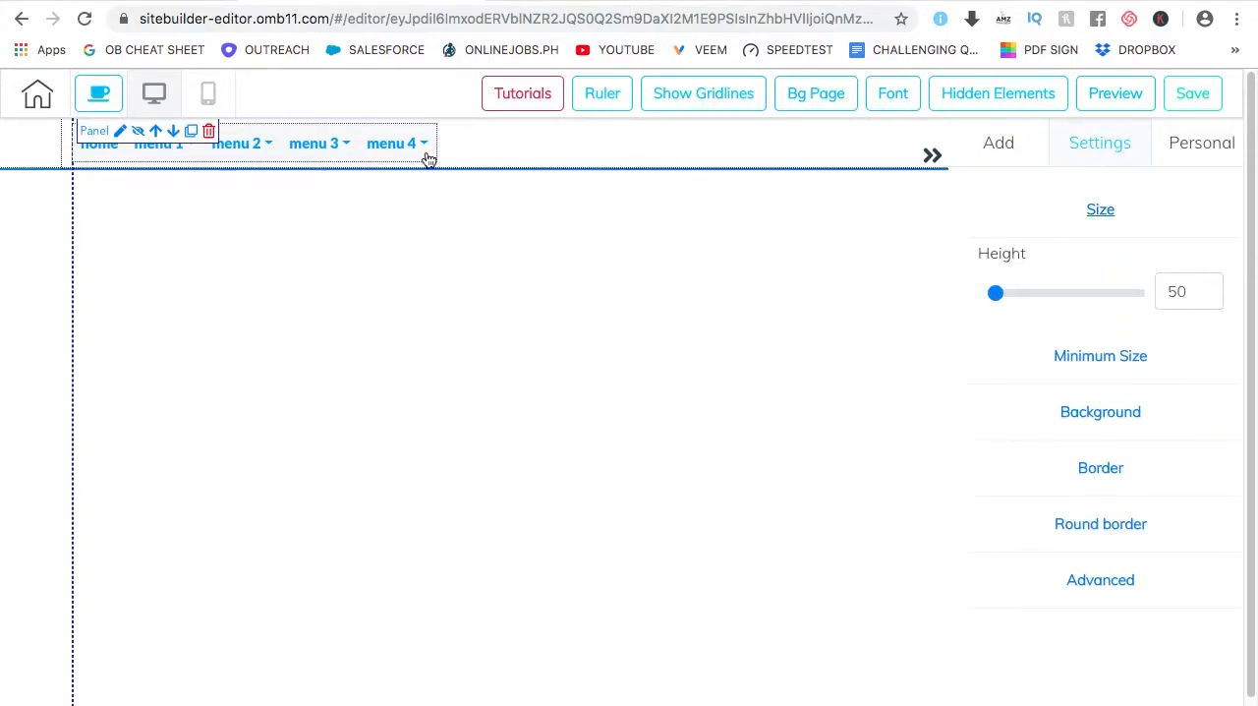
pyautogui.moveTo(1000, 295)
pyautogui.mouseDown()
pyautogui.moveTo(1016, 292)
pyautogui.moveTo(999, 287)
pyautogui.mouseUp()
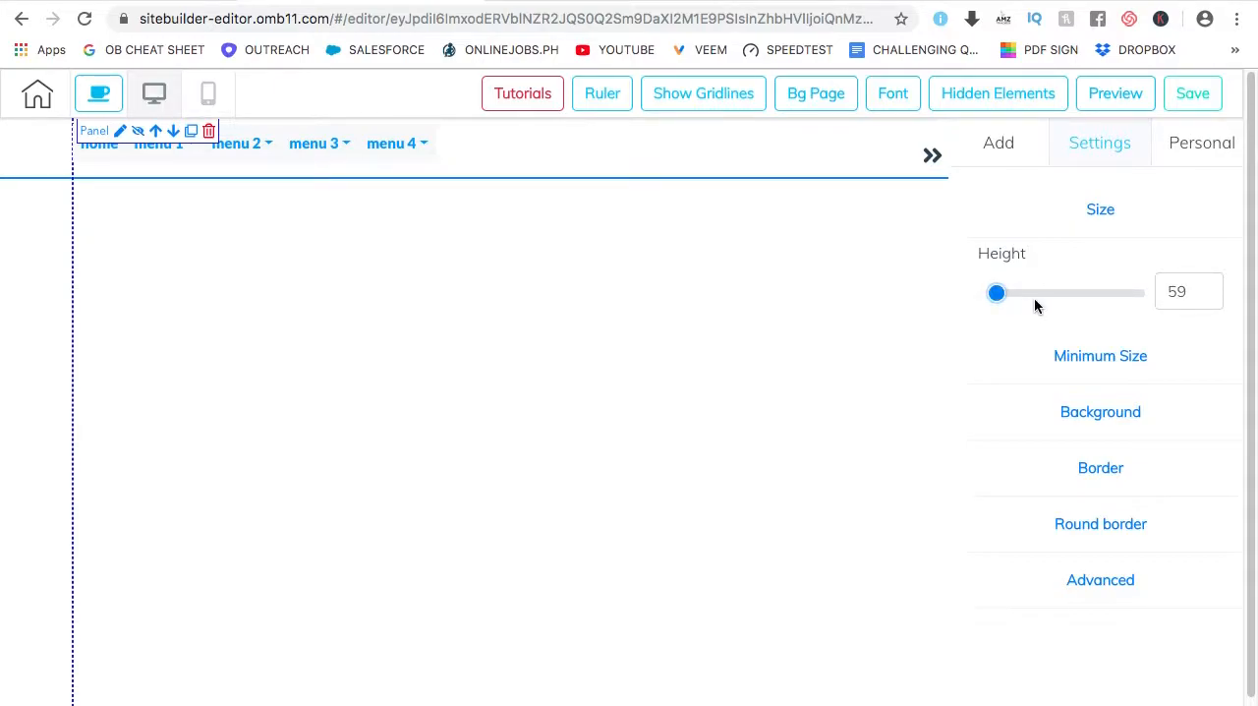
pyautogui.click(1098, 209)
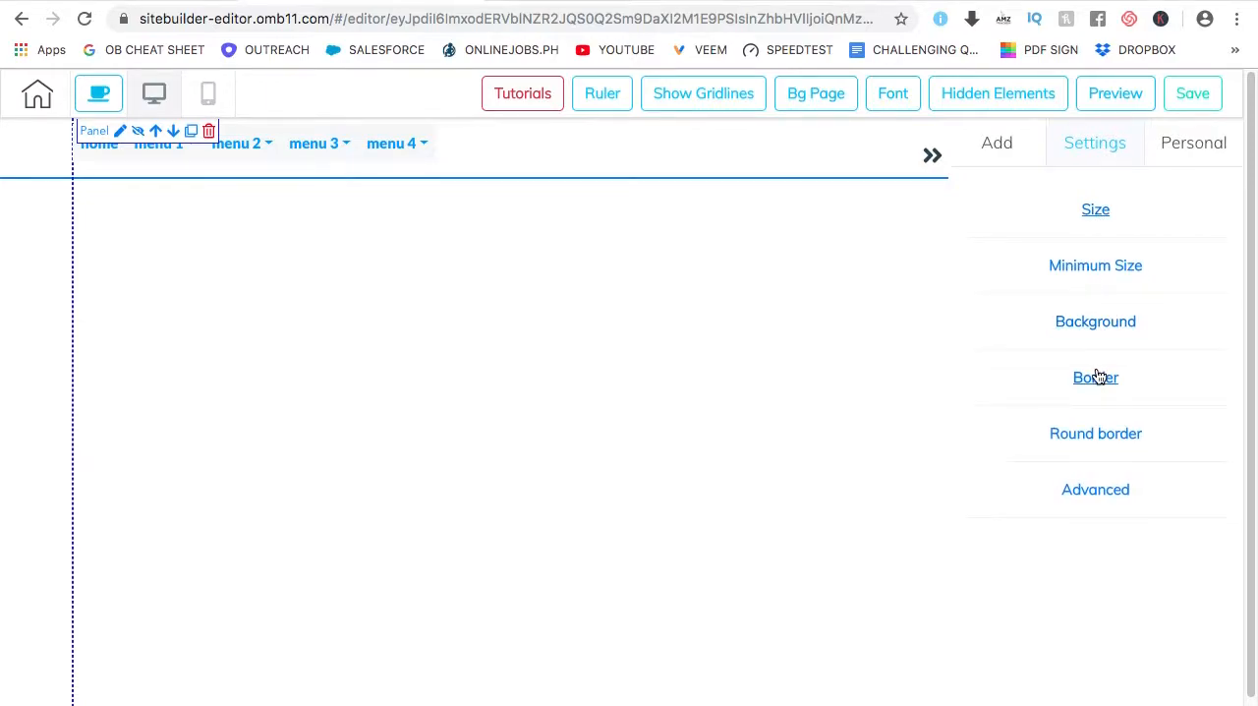
# Step: Set the header panel's background color to the red shade with RGB 202, 65, 65 and alpha 0
pyautogui.click(1105, 330)
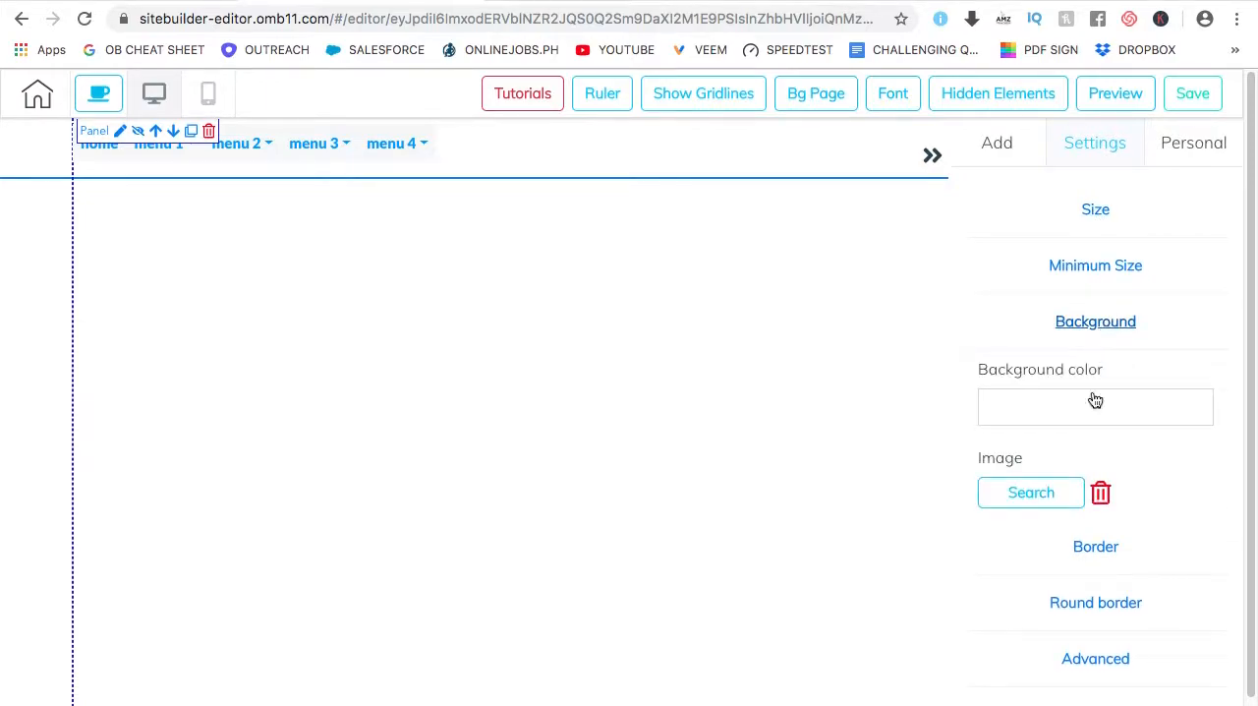
pyautogui.click(1095, 412)
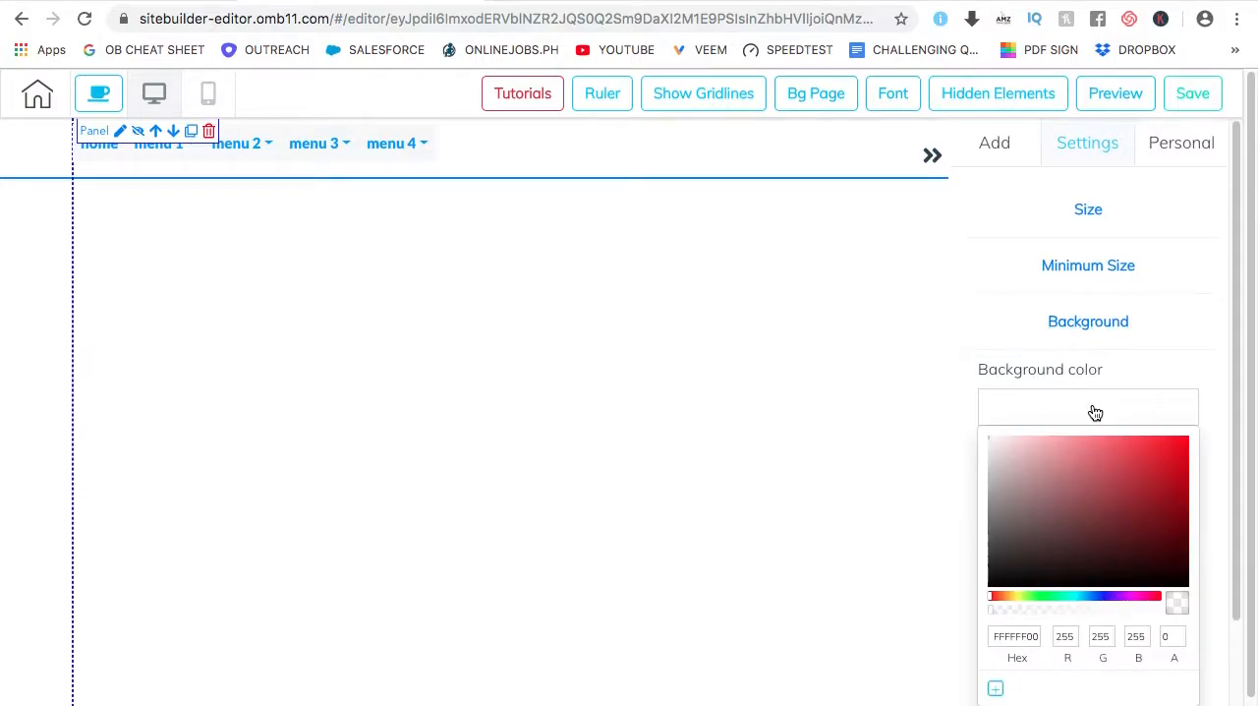
pyautogui.click(1148, 461)
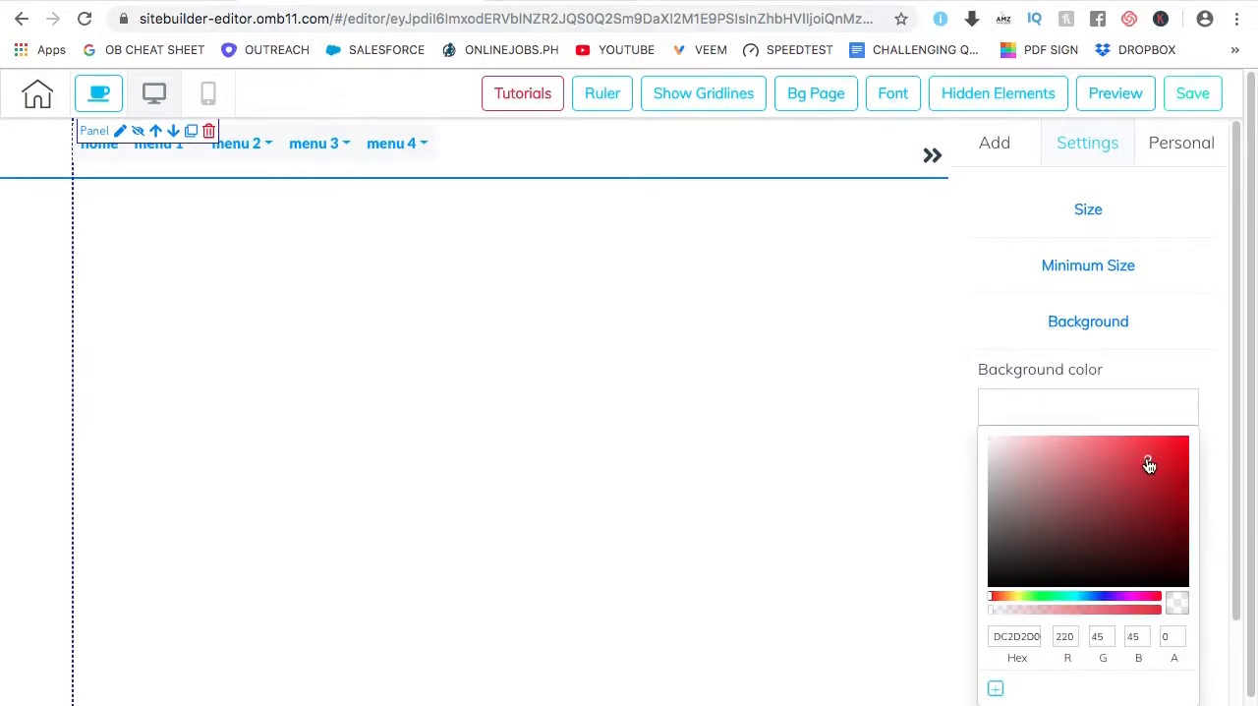
pyautogui.scroll(-2, 1149, 497)
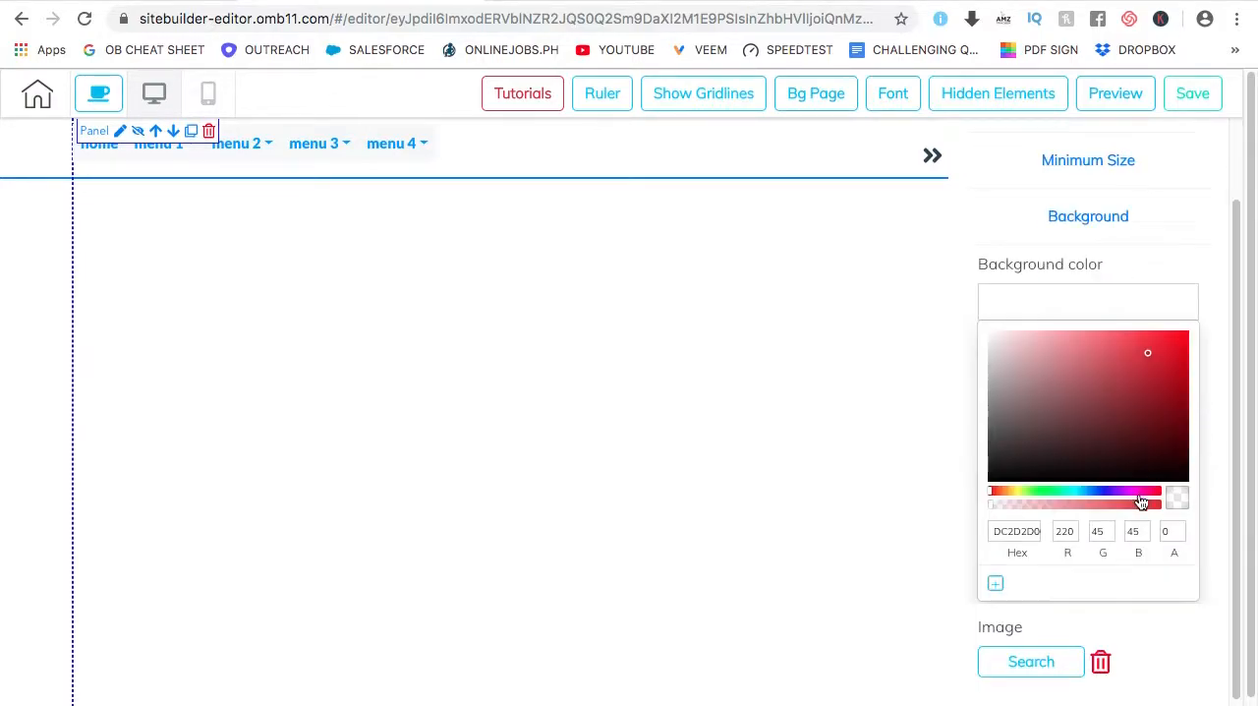
pyautogui.click(1162, 379)
pyautogui.moveTo(1161, 381); pyautogui.dragTo(1140, 355)
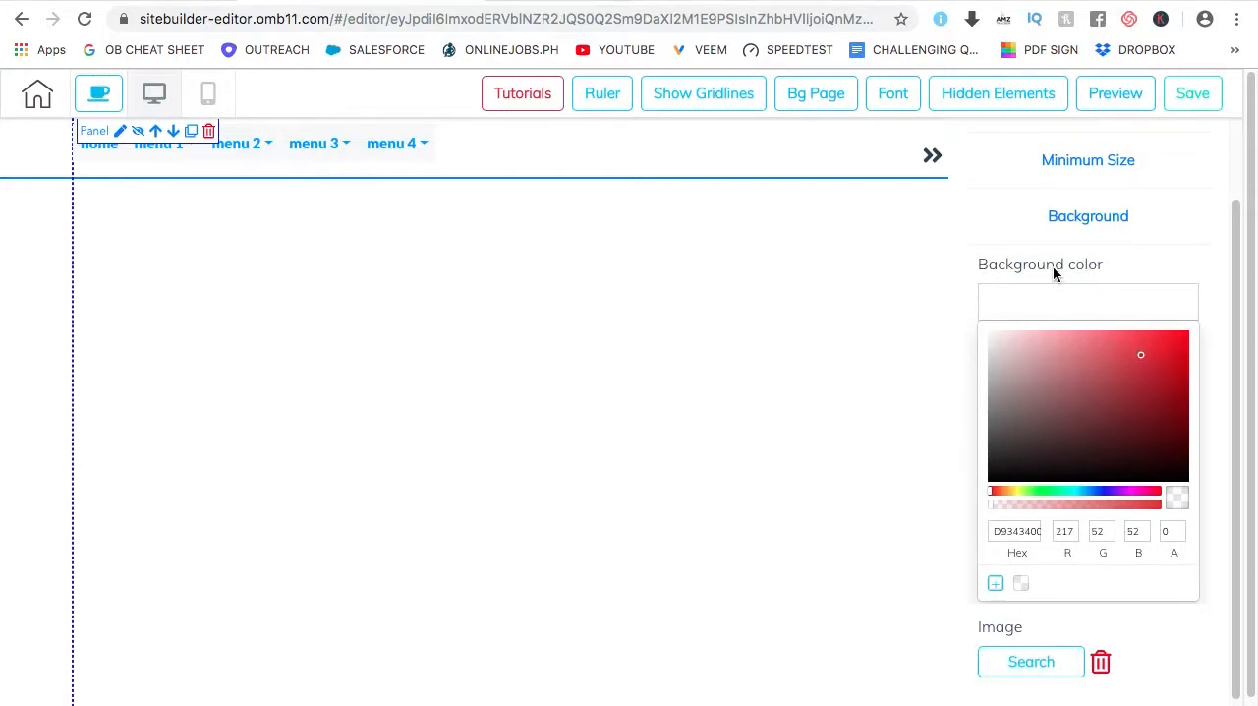
pyautogui.scroll(-2, 1116, 262)
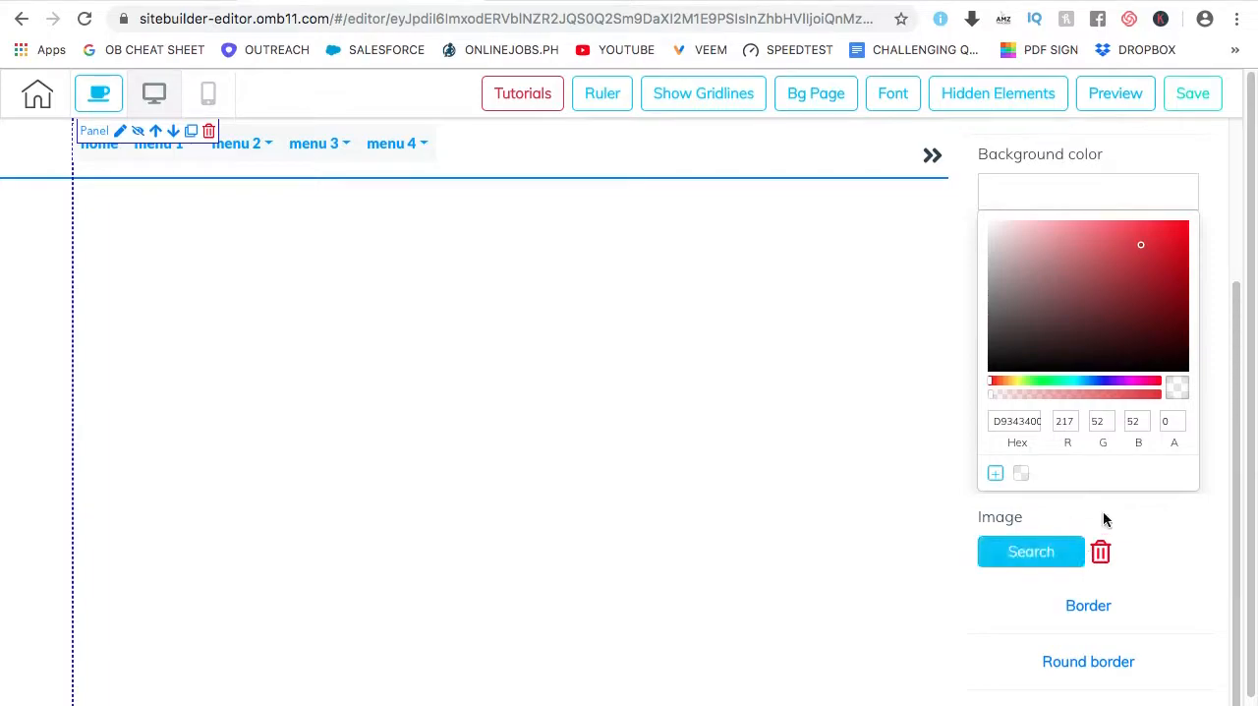
pyautogui.scroll(1, 1100, 403)
pyautogui.scroll(3, 1100, 403)
pyautogui.click(1123, 417)
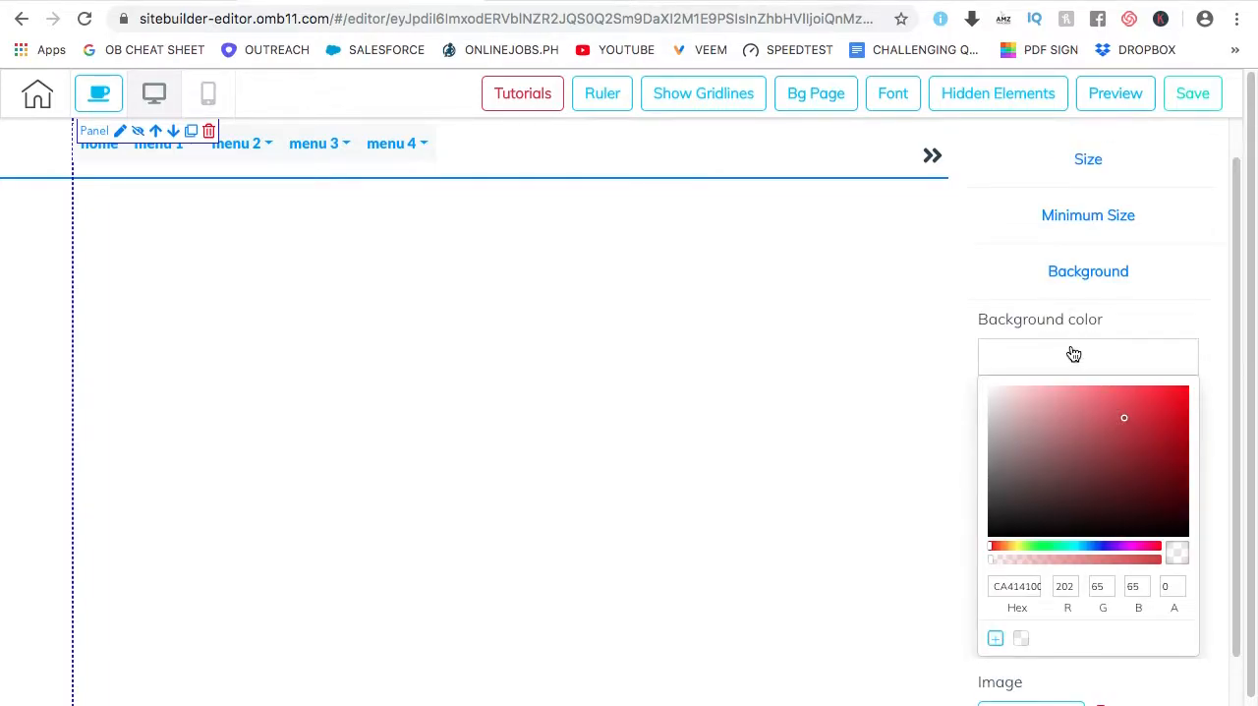
pyautogui.click(1101, 359)
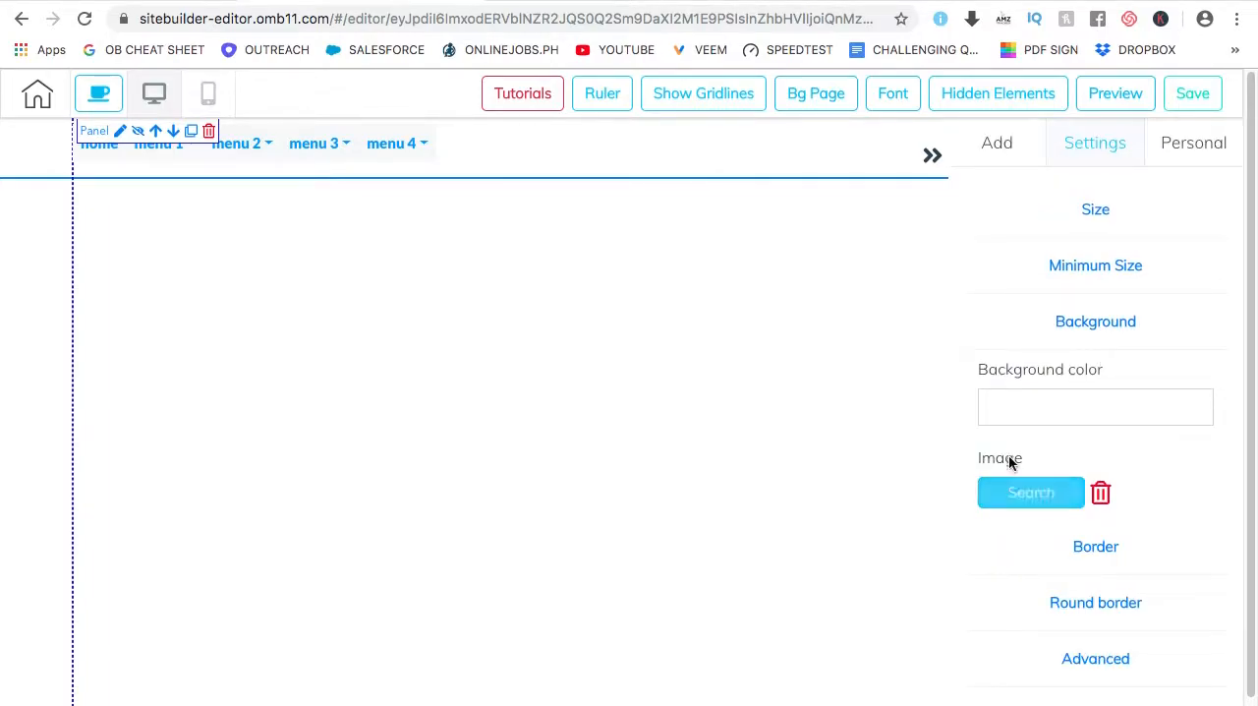
# Step: Examine the header panel's background image library, border options, and advanced anchor and save-element settings
pyautogui.click(1040, 495)
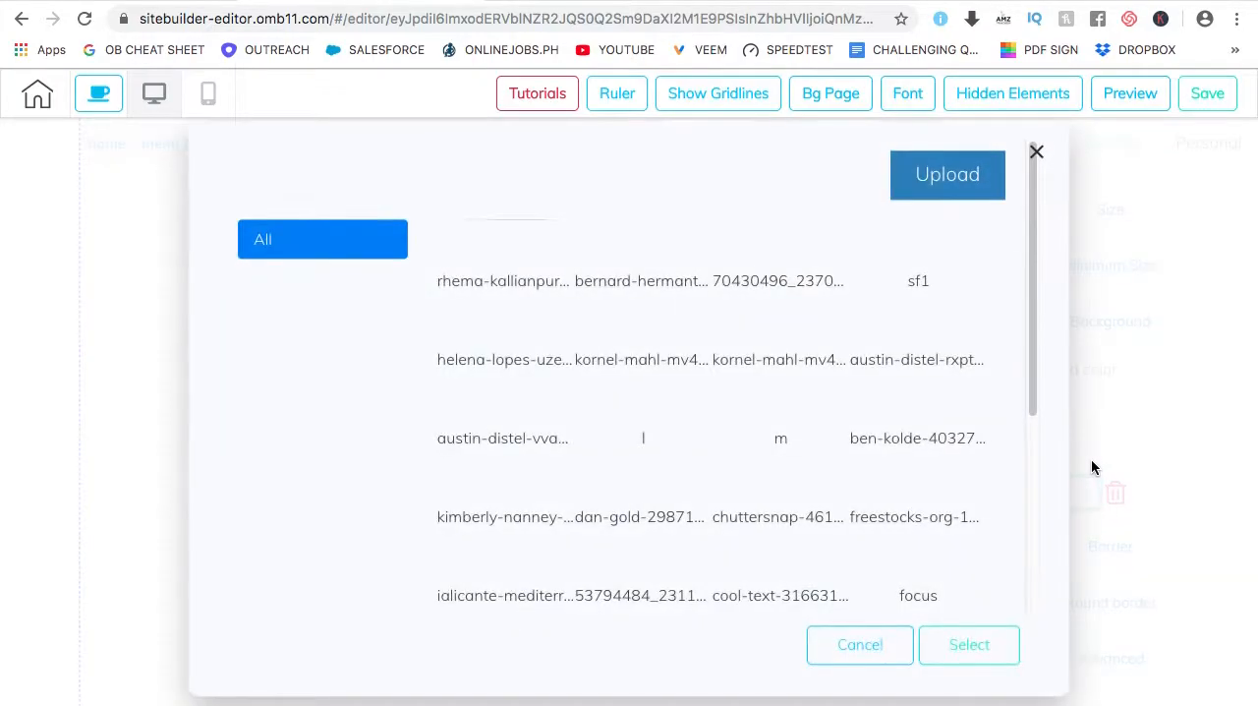
pyautogui.click(1038, 152)
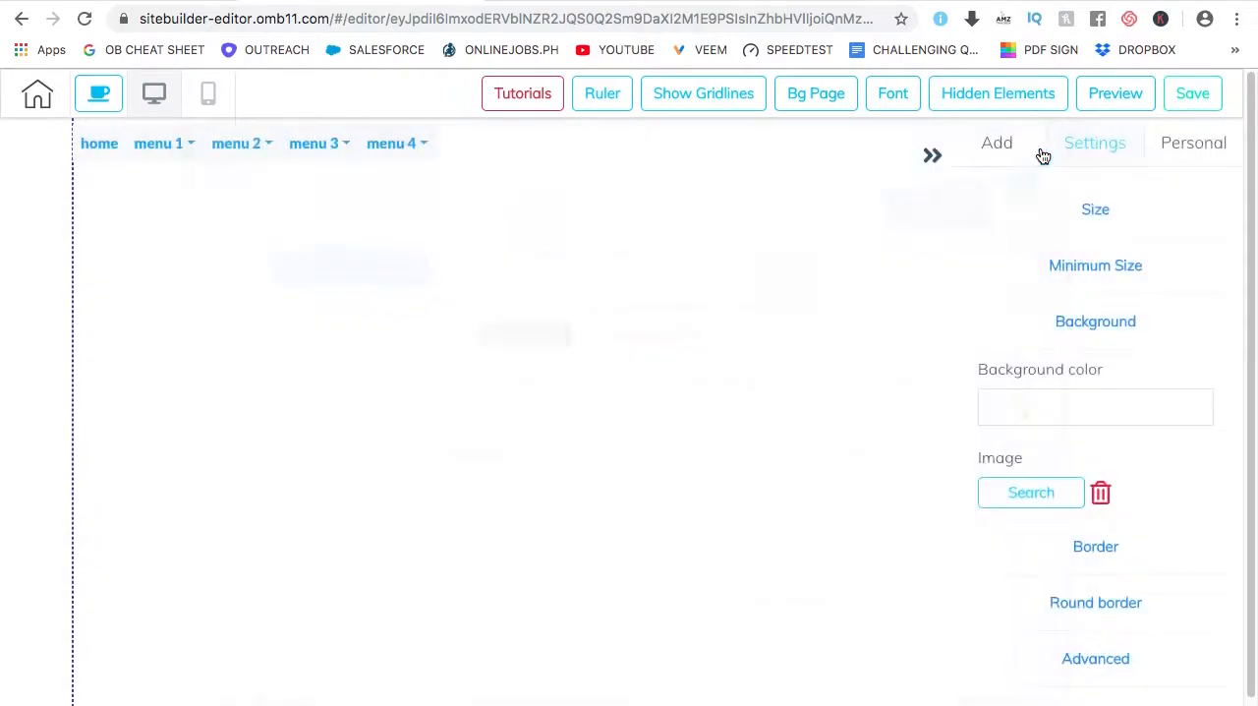
pyautogui.click(1111, 321)
pyautogui.click(1094, 380)
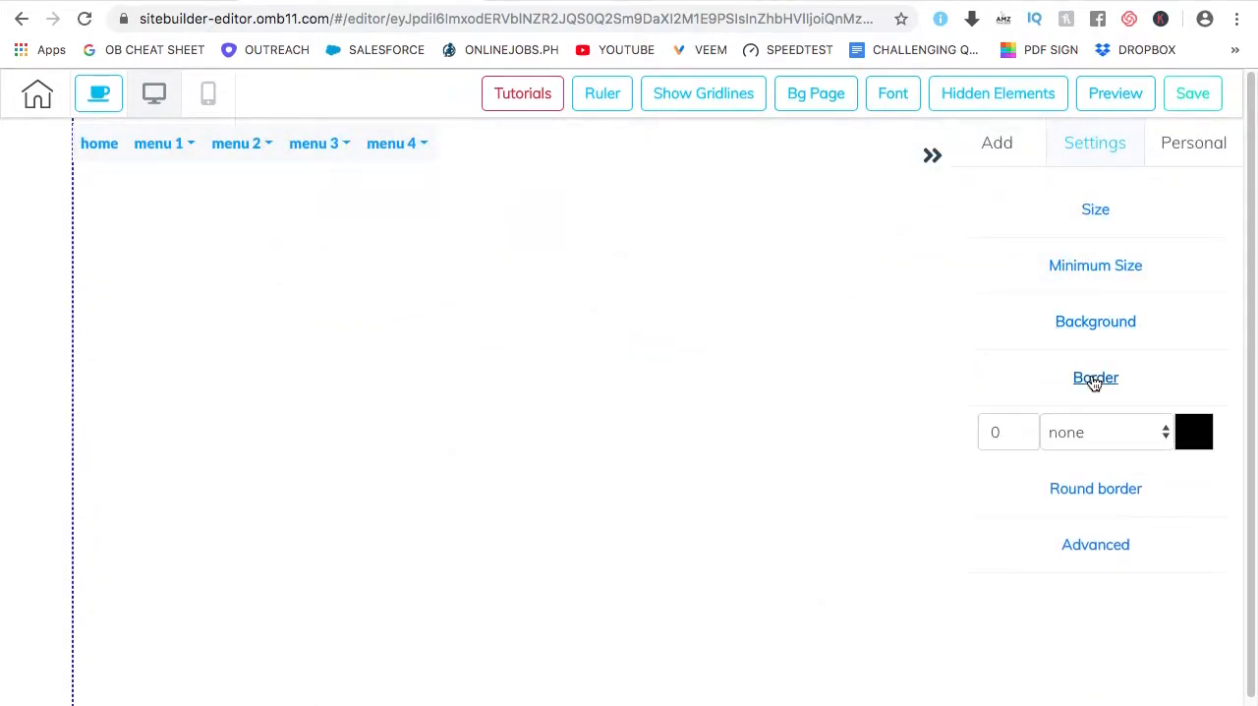
pyautogui.click(1094, 381)
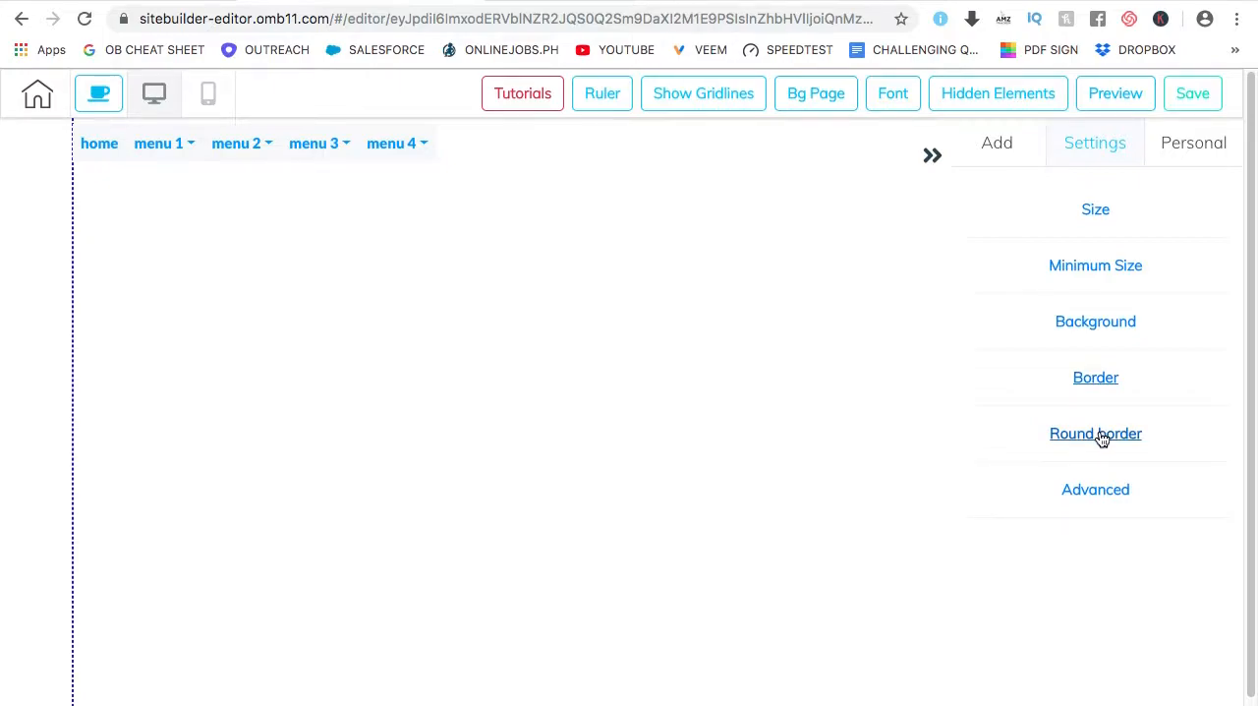
pyautogui.click(1107, 490)
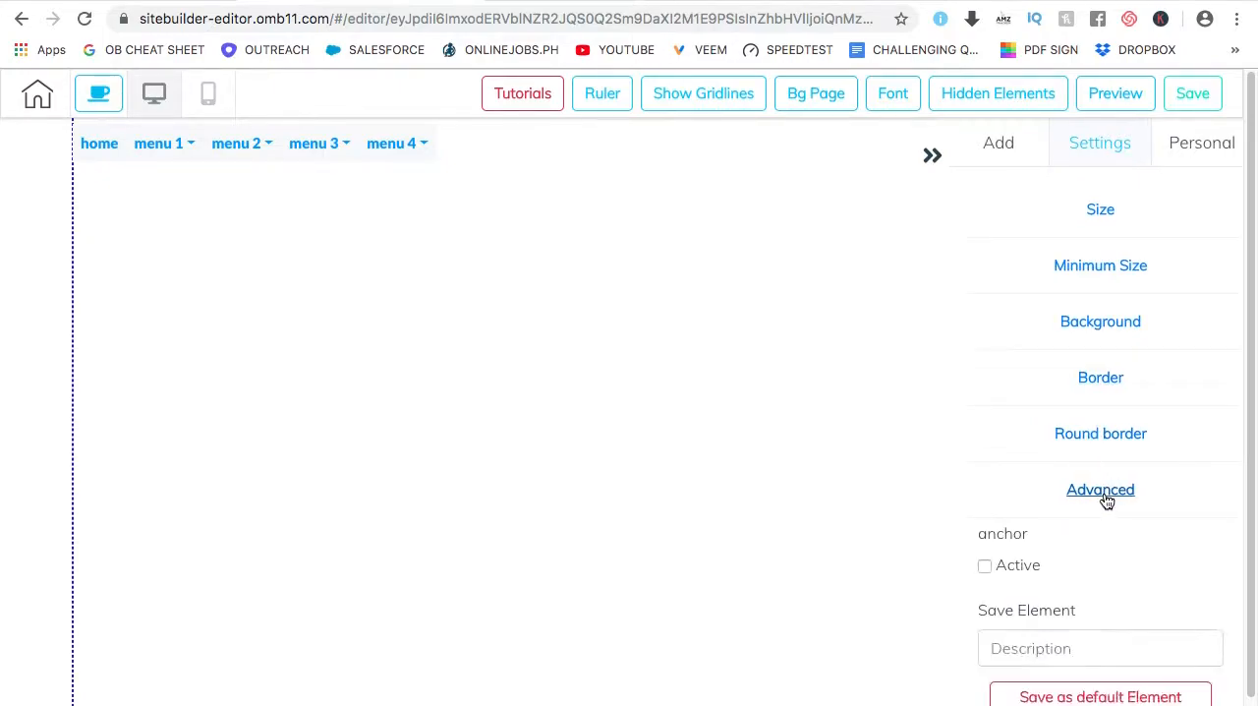
pyautogui.scroll(-1, 1120, 482)
pyautogui.scroll(-1, 1115, 475)
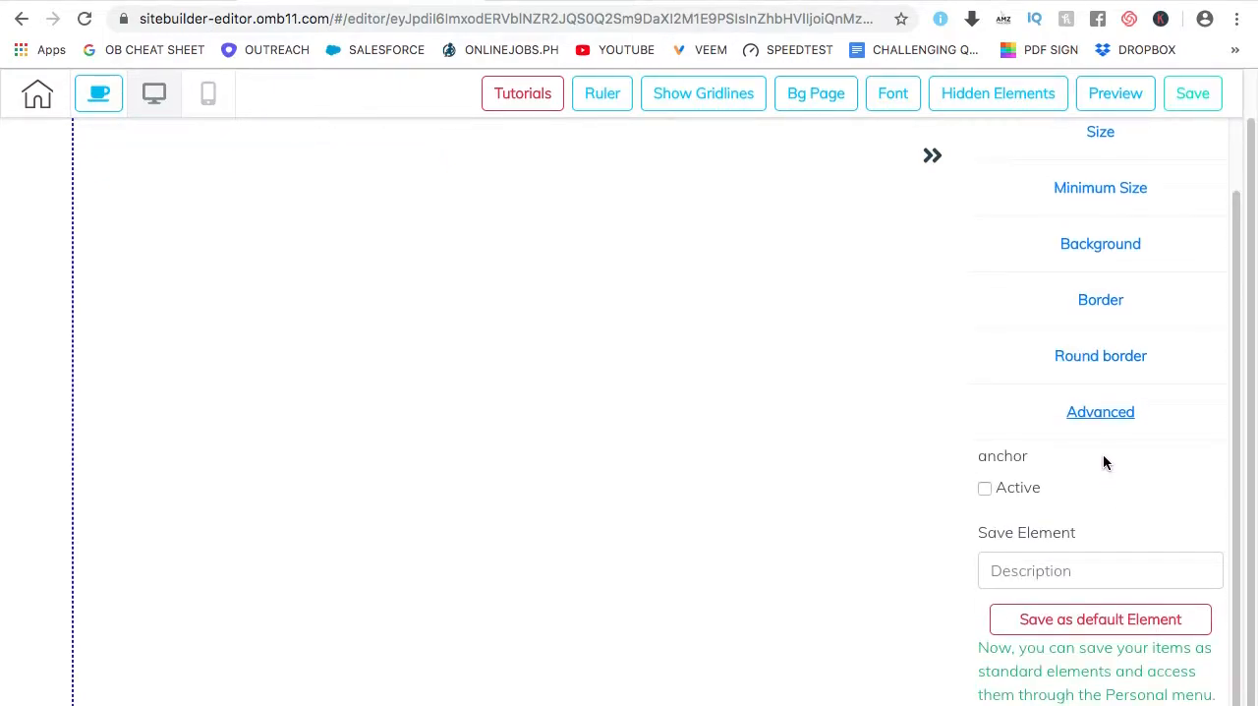
pyautogui.scroll(2, 1103, 461)
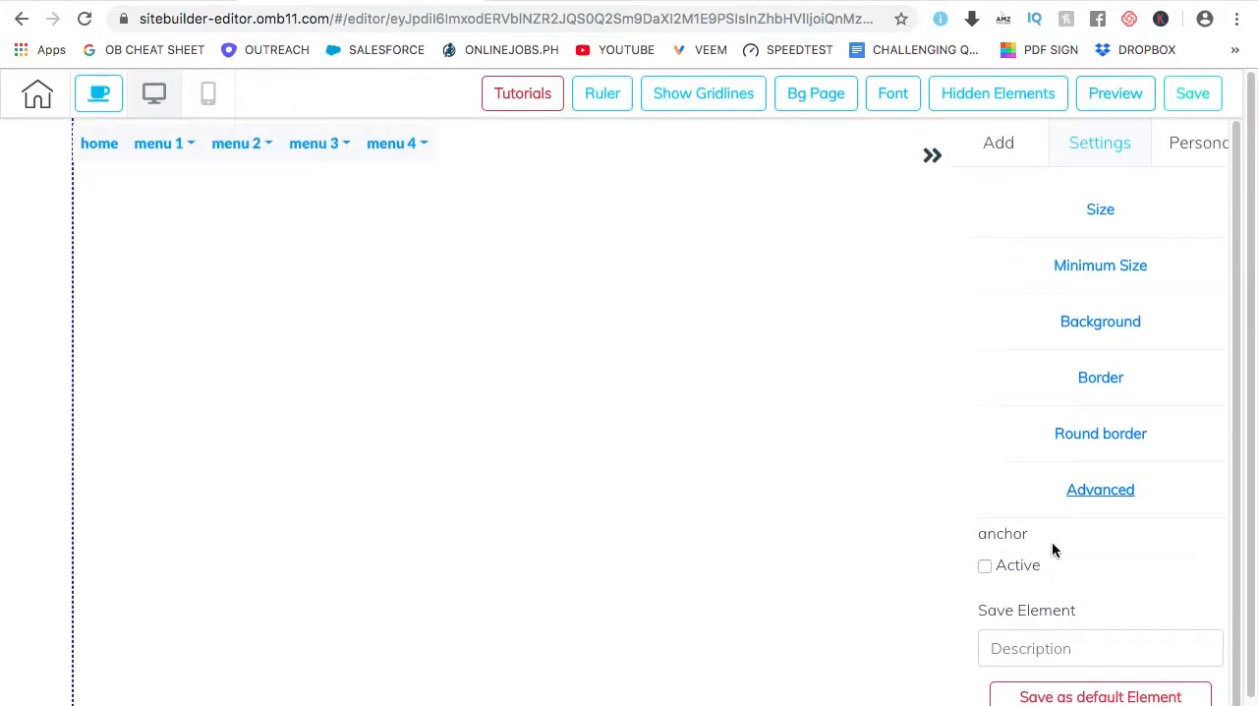
pyautogui.scroll(-2, 1096, 636)
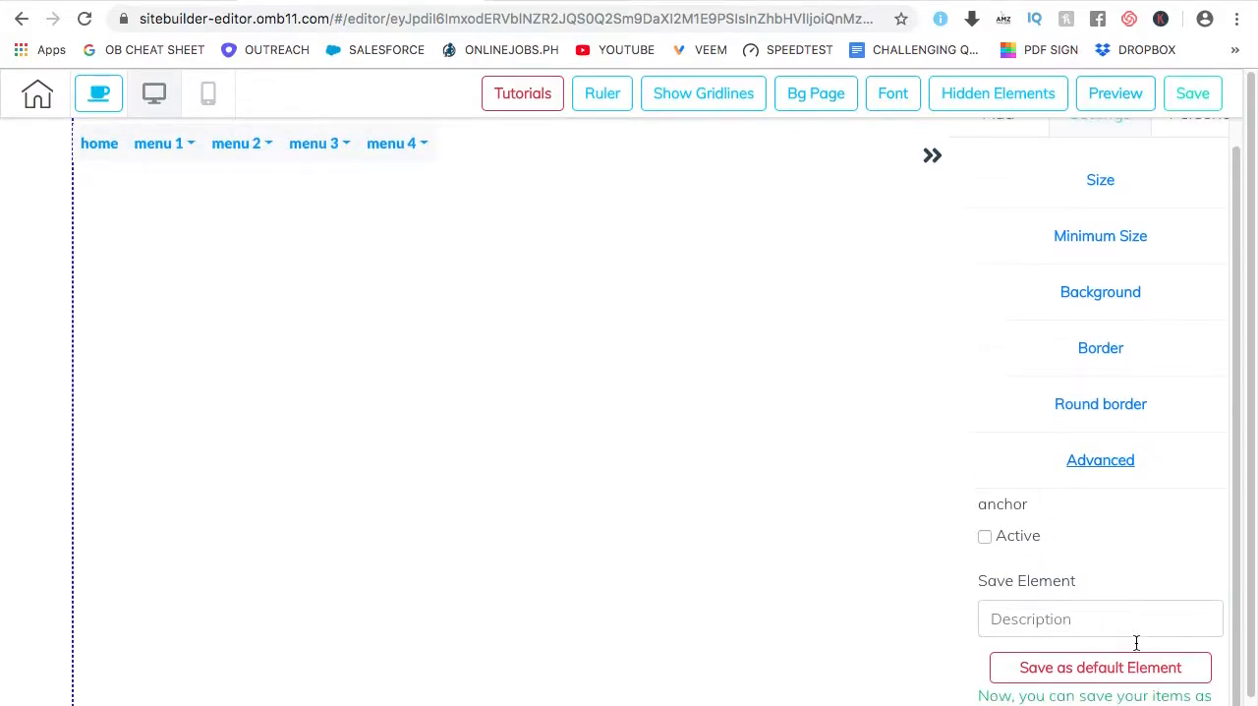
pyautogui.scroll(2, 1098, 455)
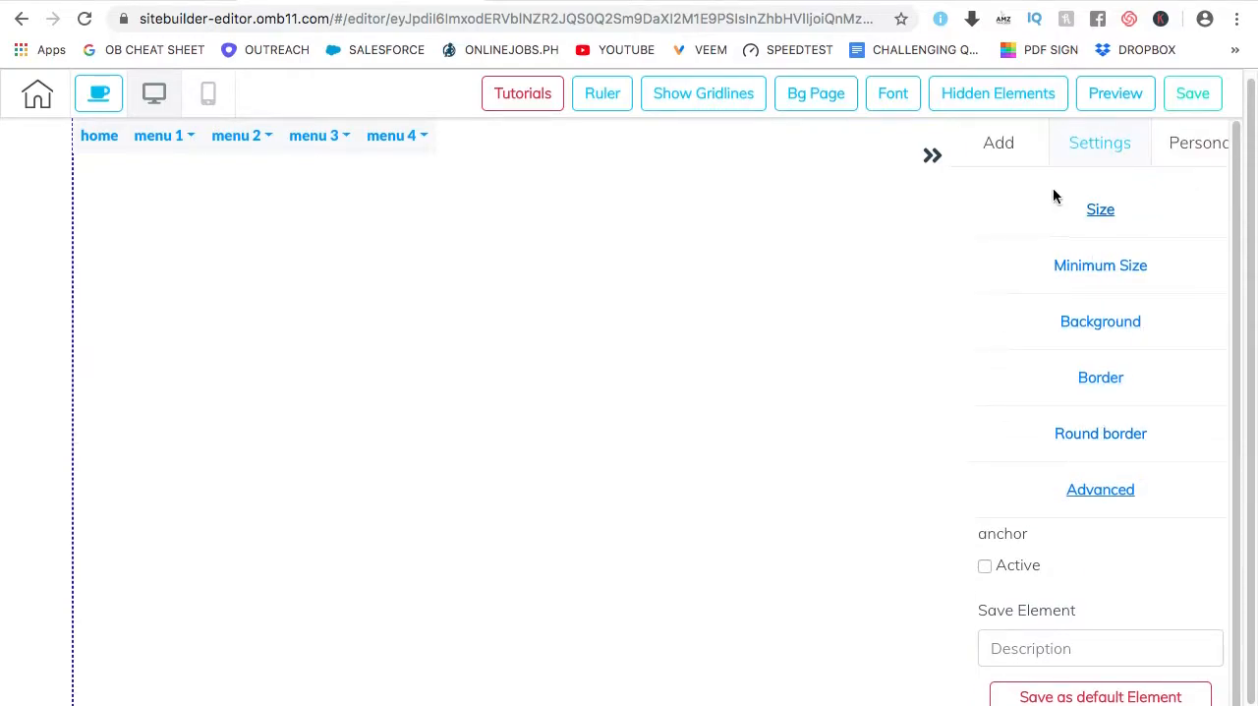
pyautogui.click(932, 154)
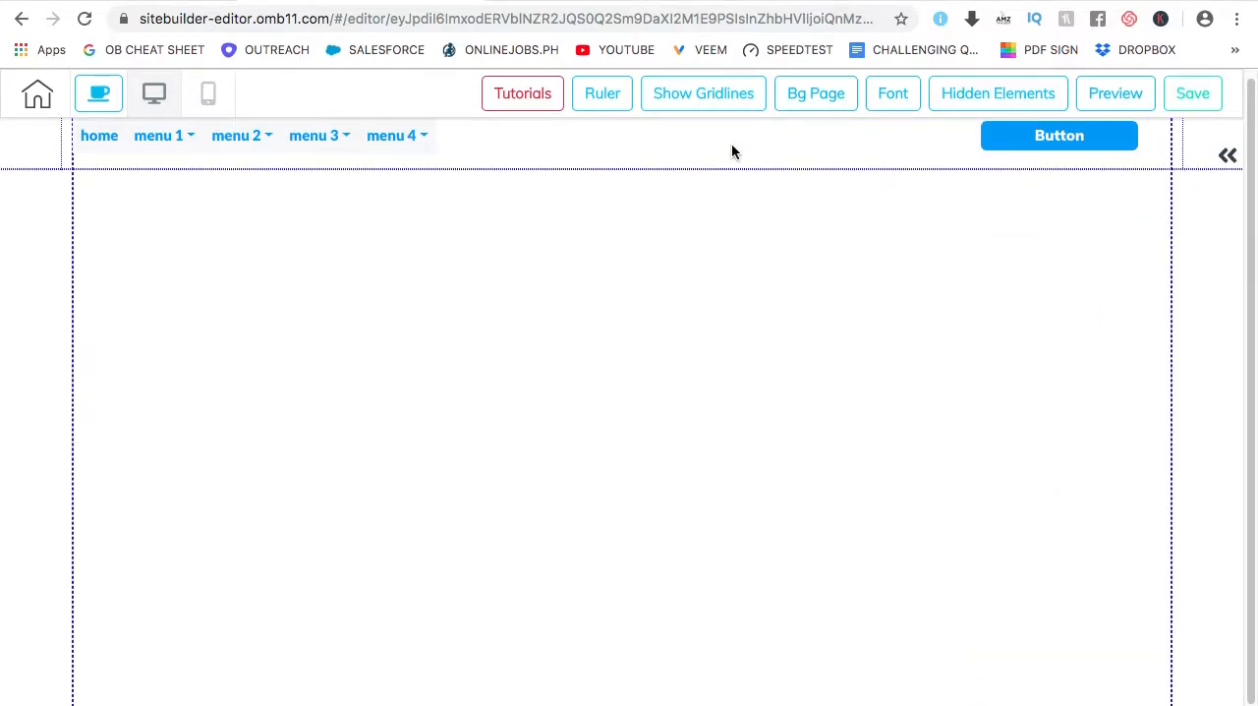
pyautogui.scroll(1, 740, 158)
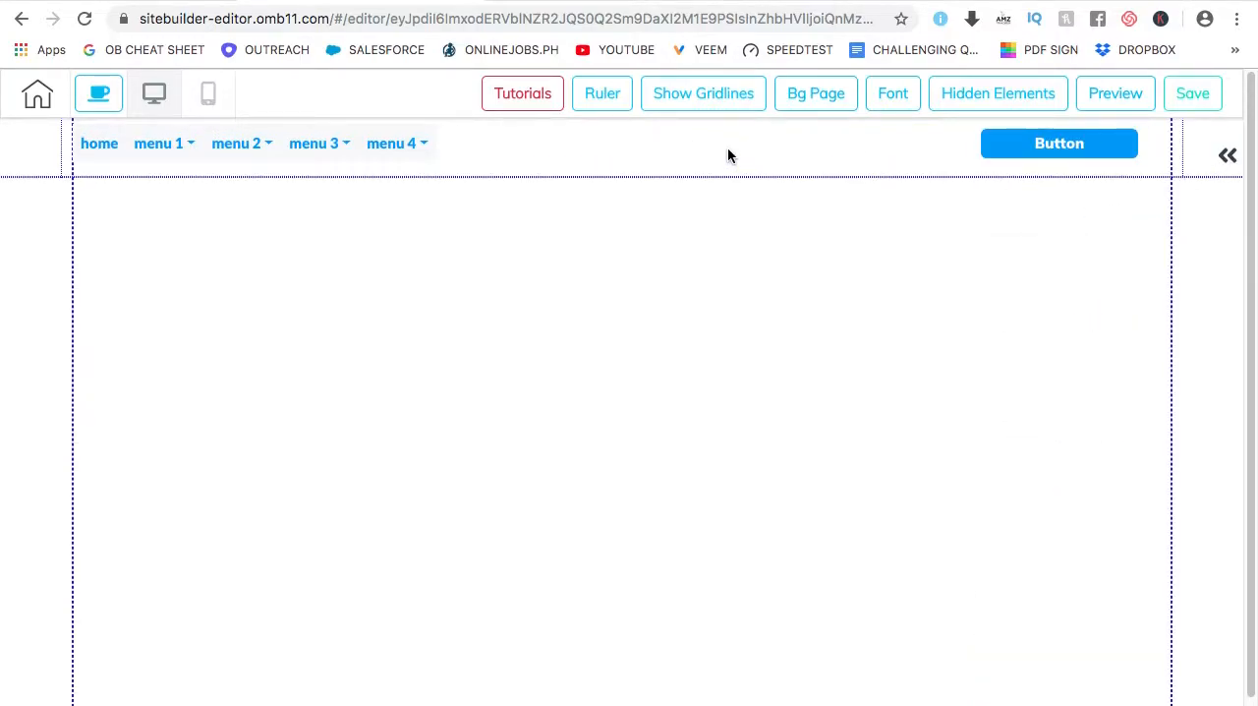
# Step: Add the orange "MARKETING DIGITAL BUSINESS" 1st Fold panel template with the money-bag illustration below the header
pyautogui.click(1228, 157)
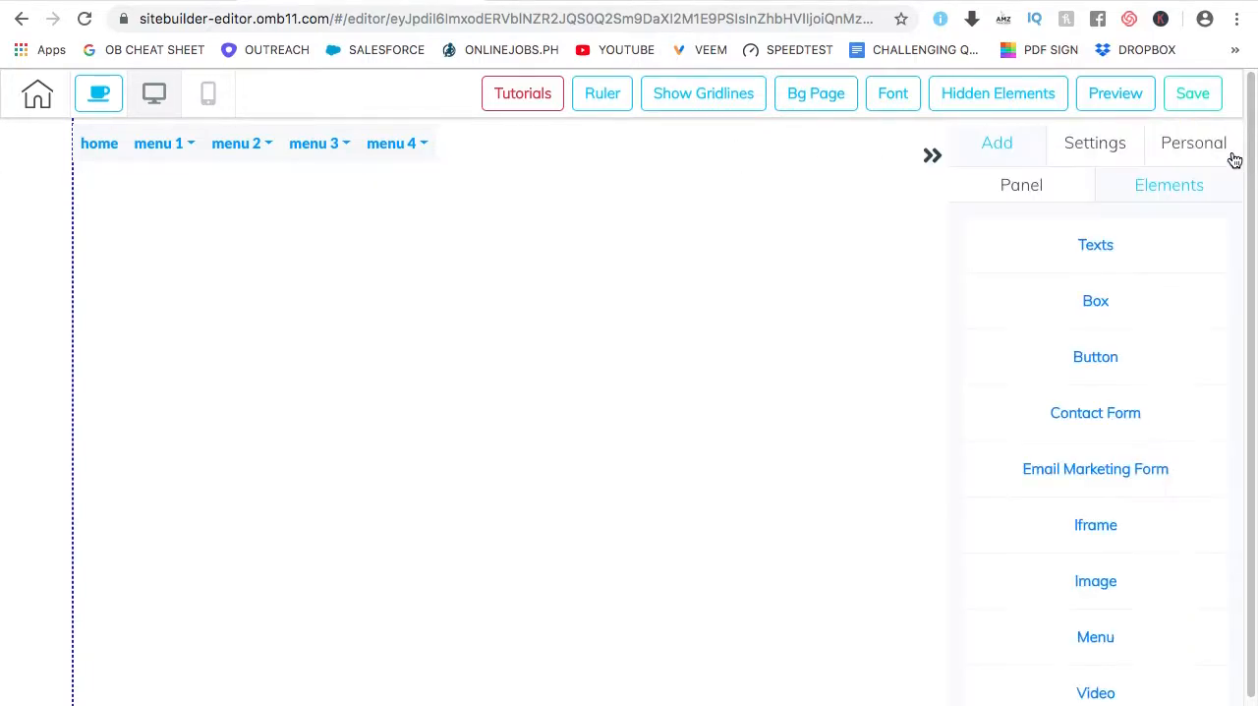
pyautogui.click(1016, 192)
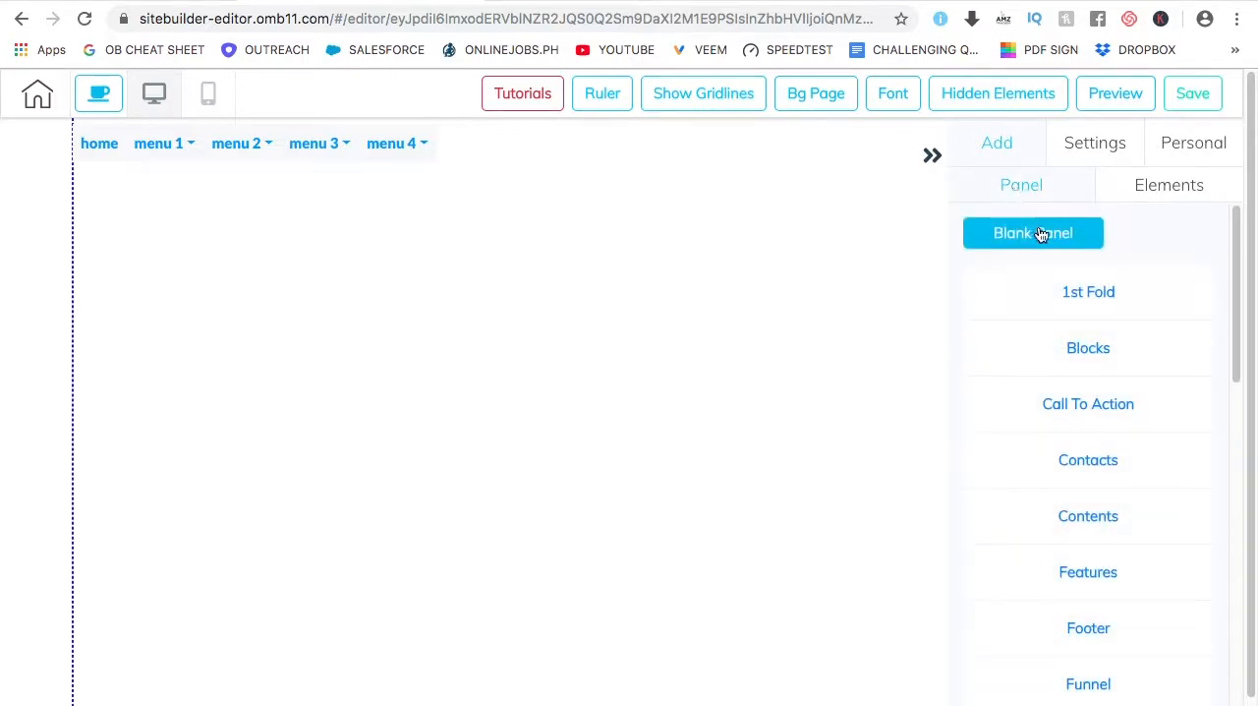
pyautogui.click(1100, 300)
pyautogui.scroll(-2, 1116, 389)
pyautogui.scroll(-2, 1137, 389)
pyautogui.scroll(-4, 1121, 393)
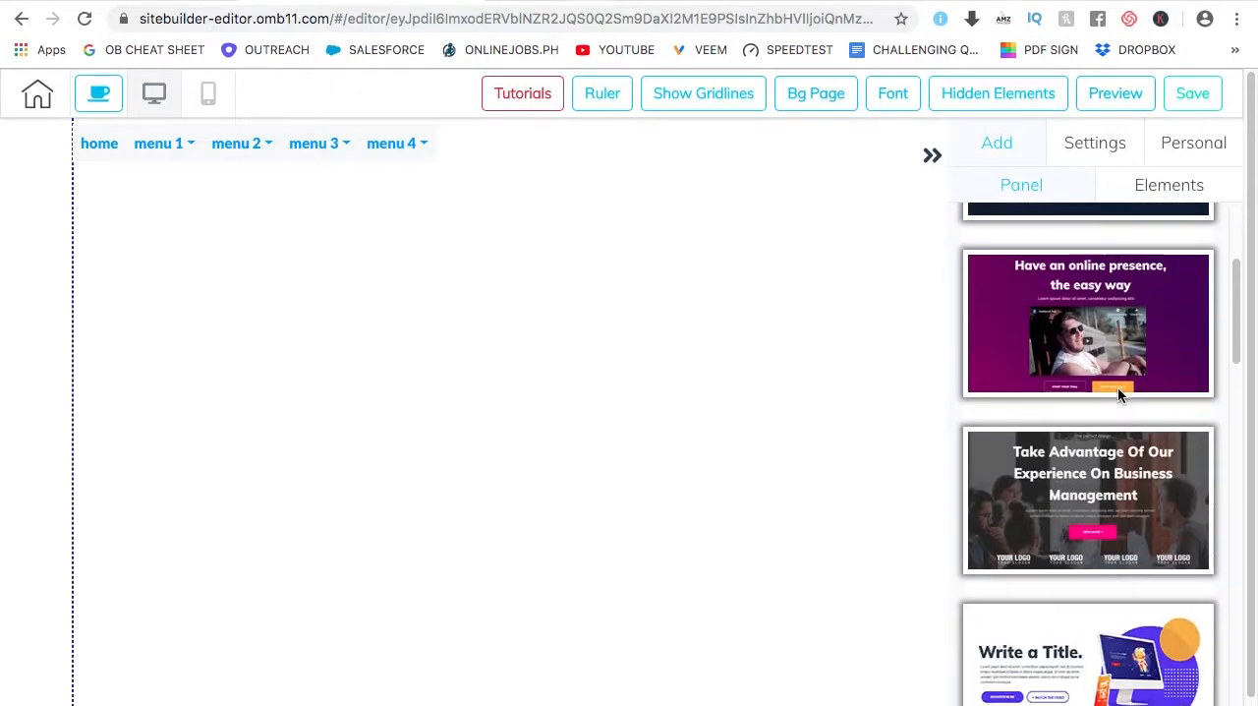
pyautogui.scroll(-5, 1115, 393)
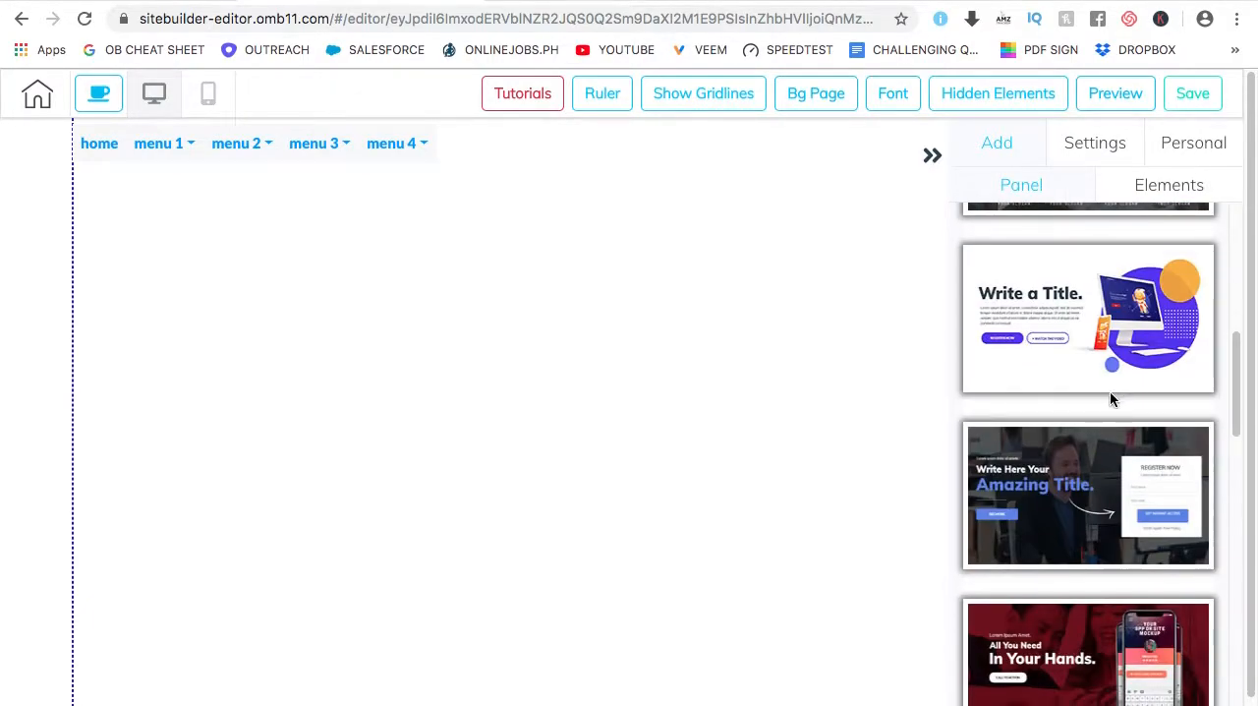
pyautogui.scroll(-2, 1110, 396)
pyautogui.scroll(-10, 1107, 397)
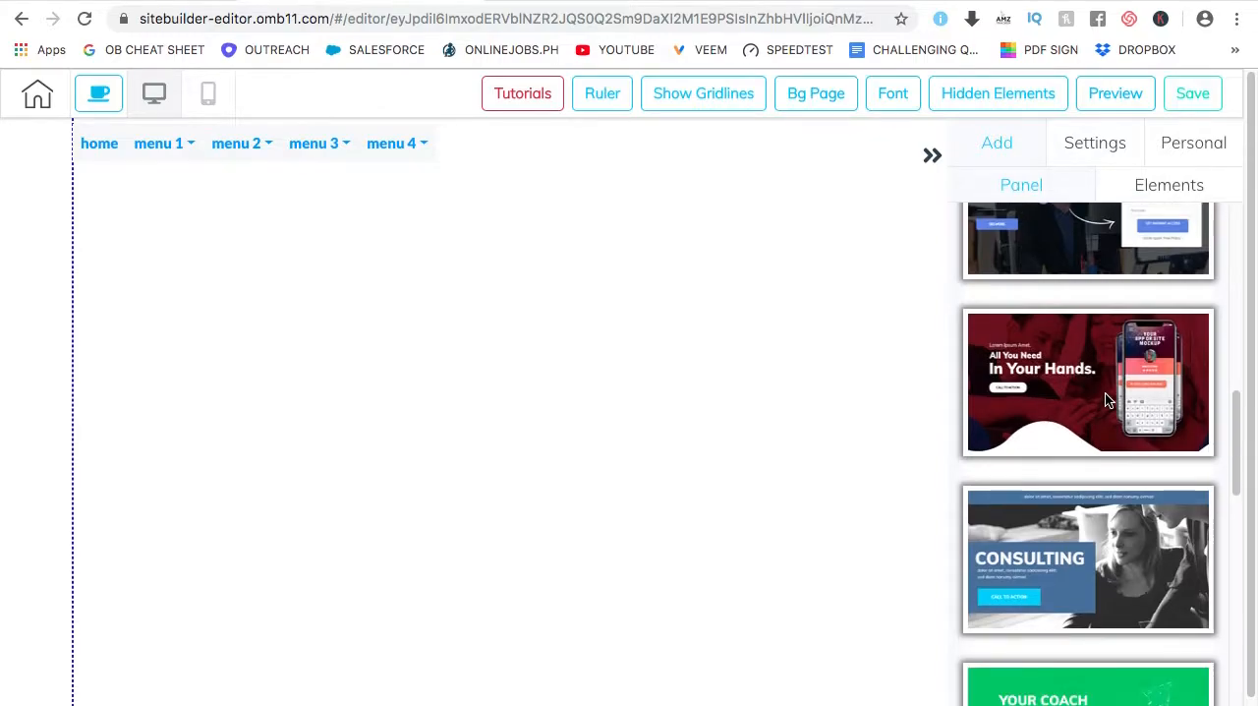
pyautogui.scroll(-7, 1105, 393)
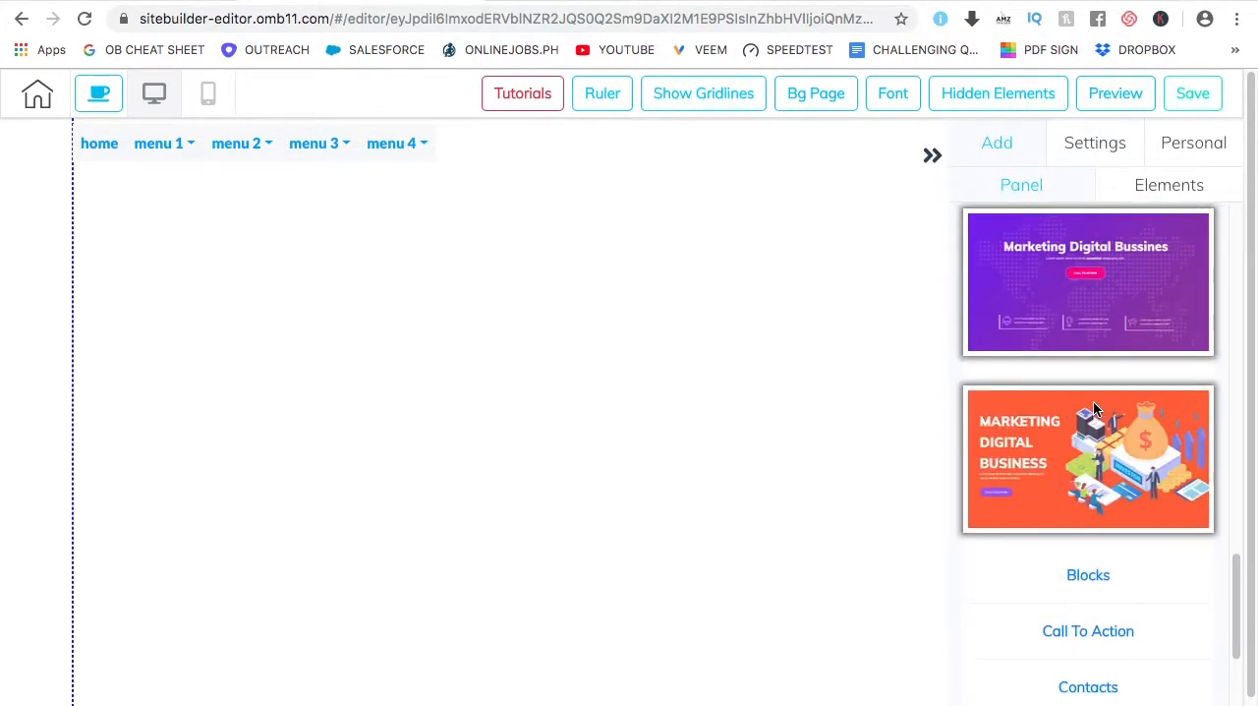
pyautogui.scroll(7, 1094, 408)
pyautogui.scroll(5, 1094, 405)
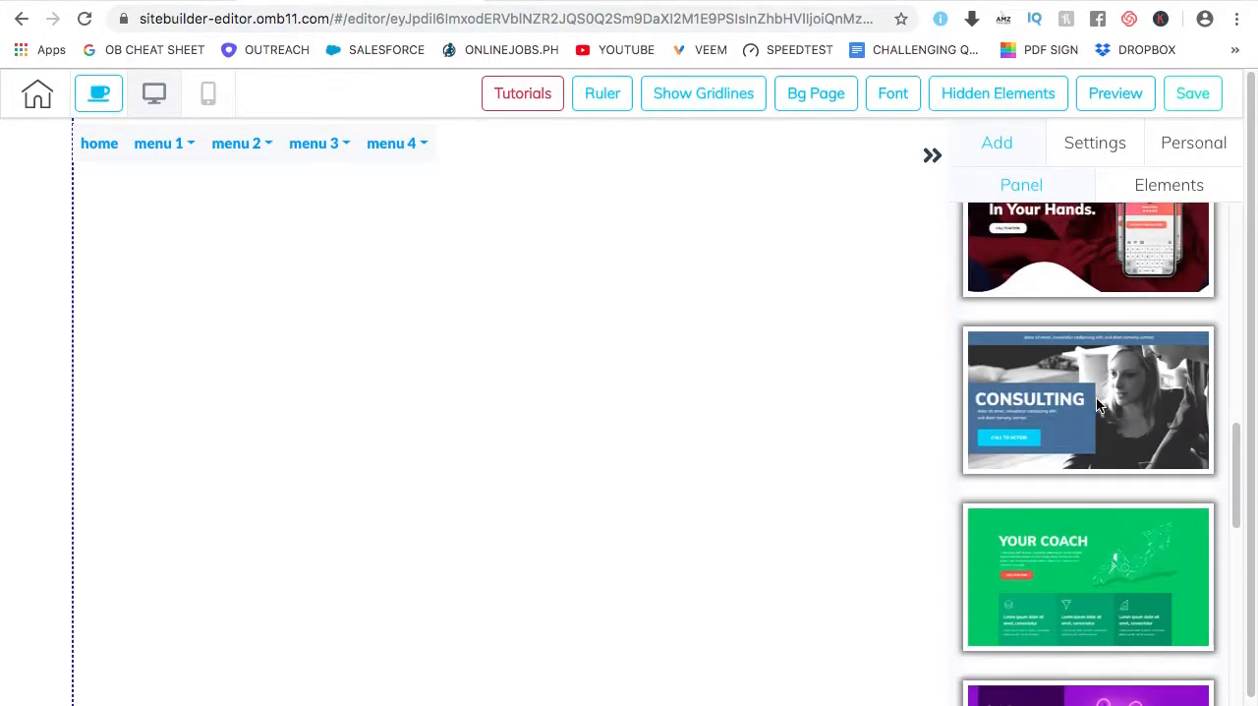
pyautogui.scroll(3, 1094, 401)
pyautogui.scroll(7, 1094, 403)
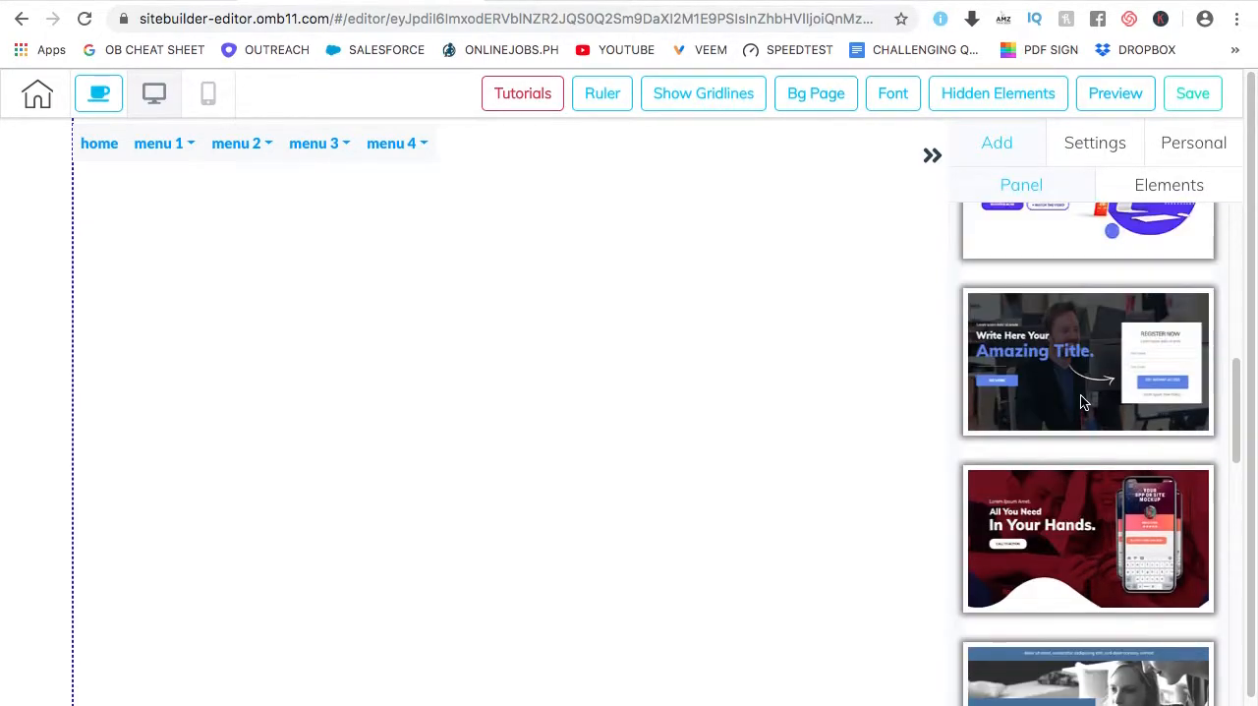
pyautogui.scroll(2, 1080, 397)
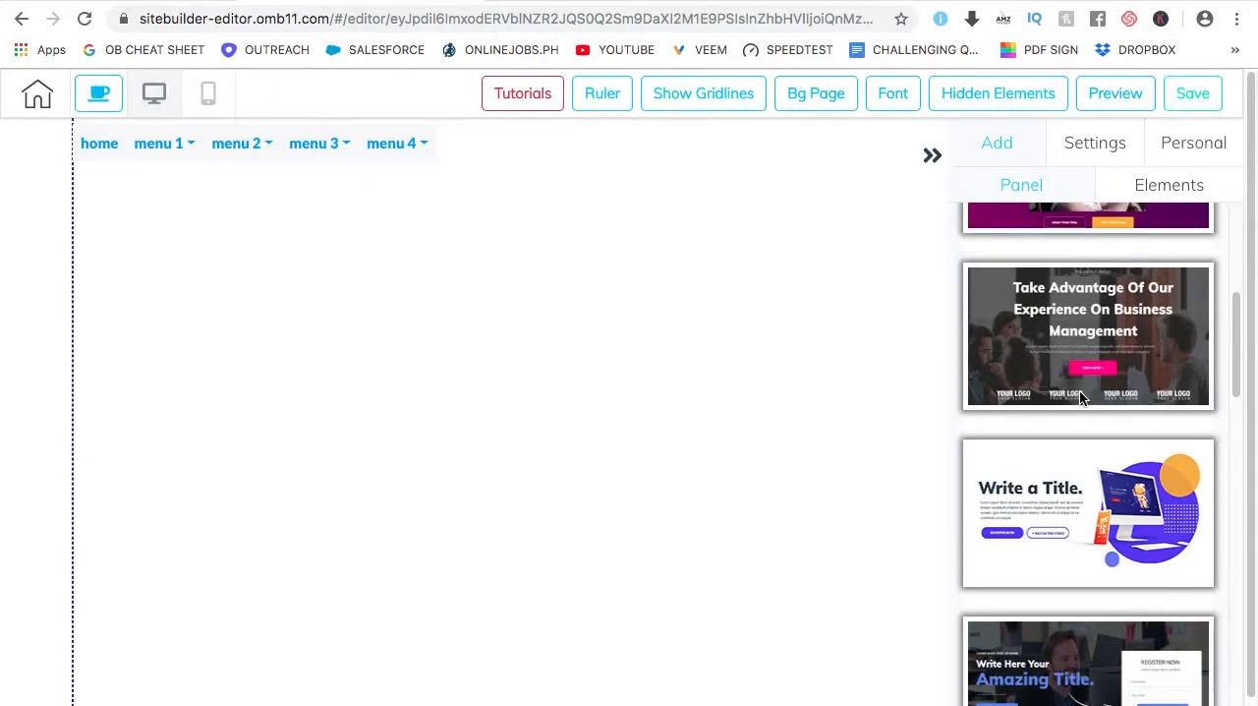
pyautogui.scroll(3, 1080, 389)
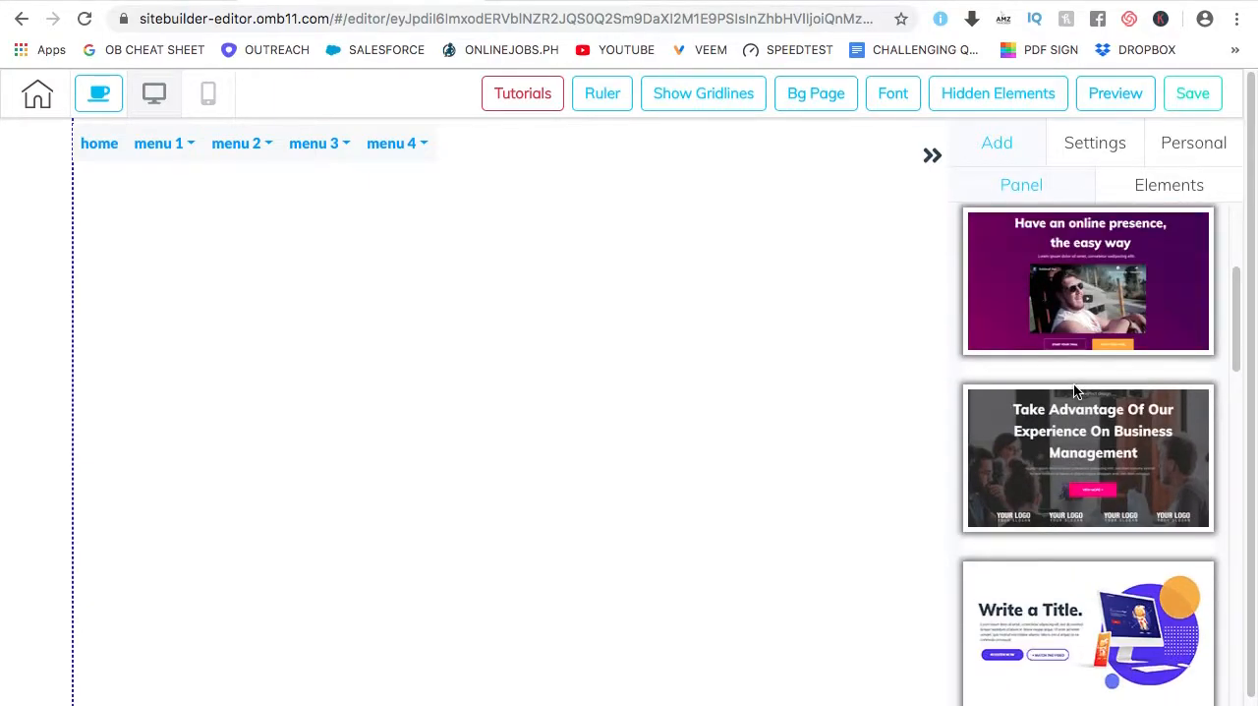
pyautogui.scroll(-12, 1074, 390)
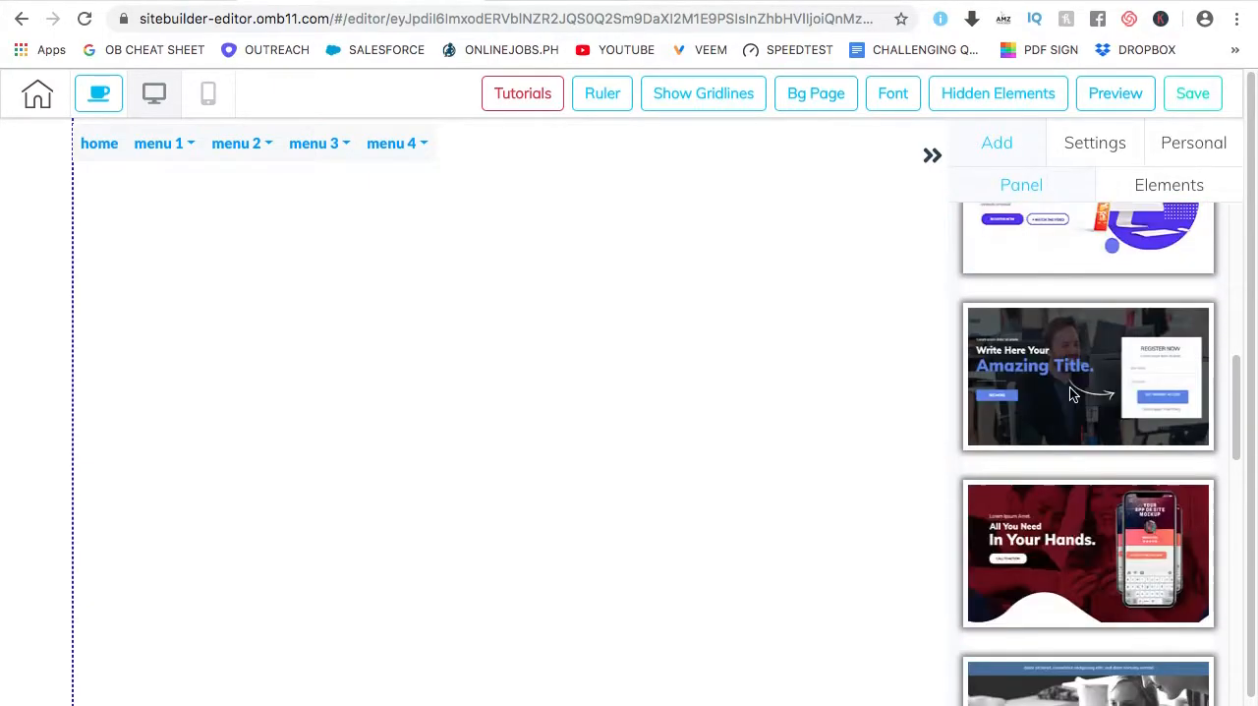
pyautogui.scroll(-7, 1075, 392)
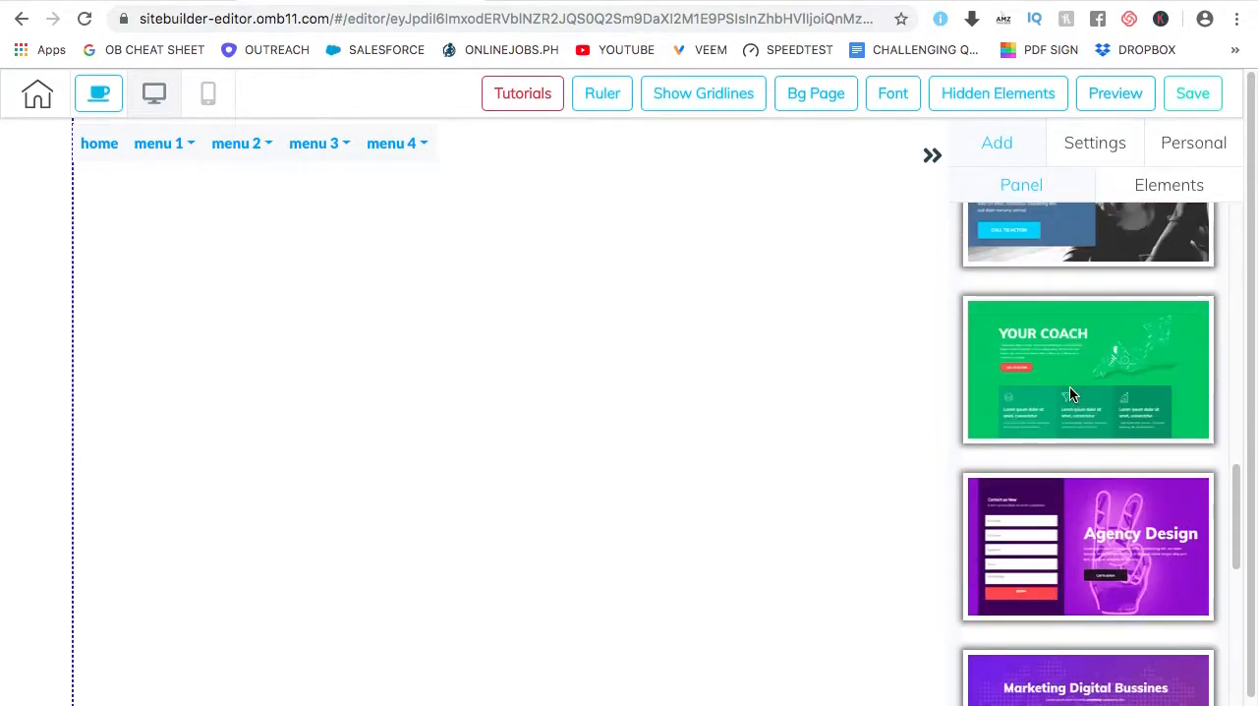
pyautogui.scroll(-3, 1066, 386)
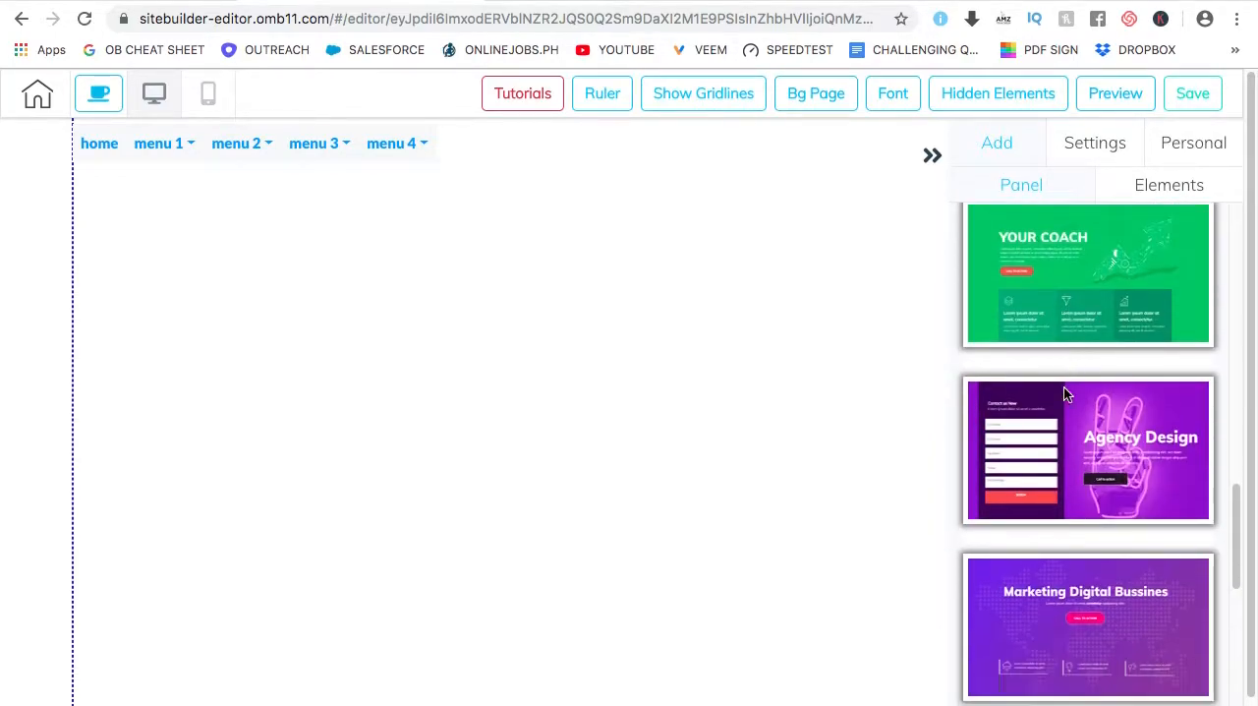
pyautogui.scroll(-3, 1062, 390)
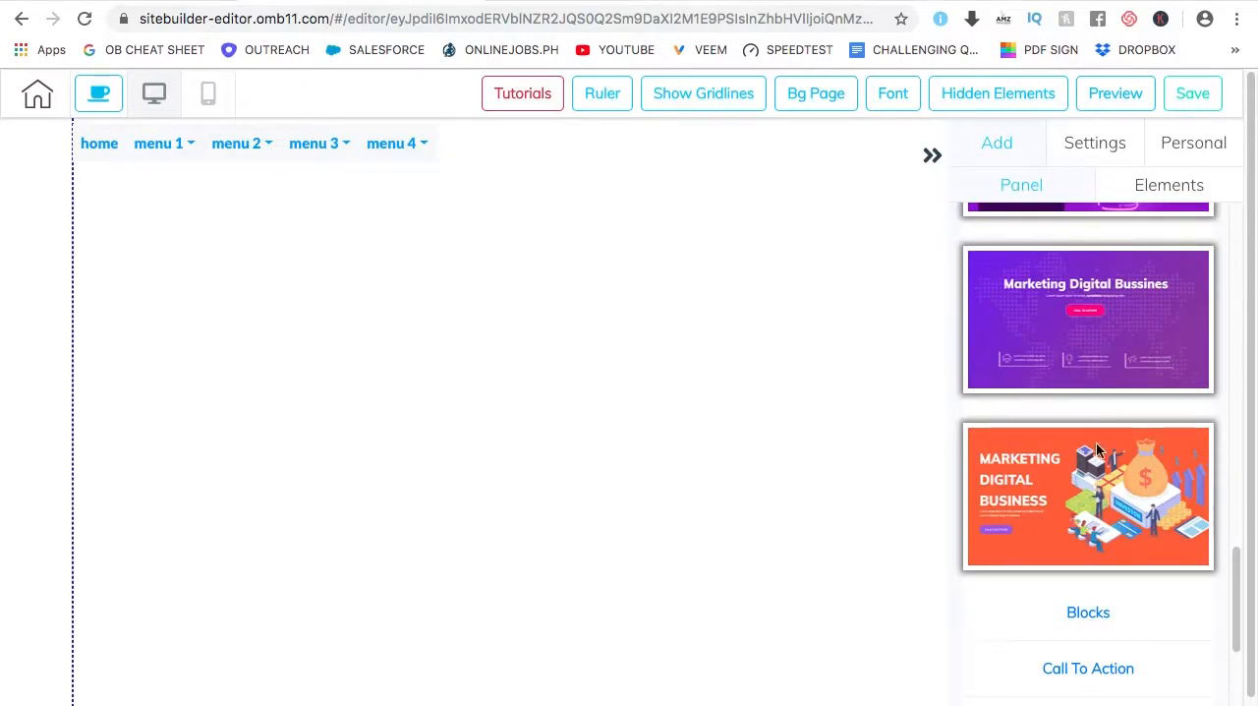
pyautogui.click(1097, 474)
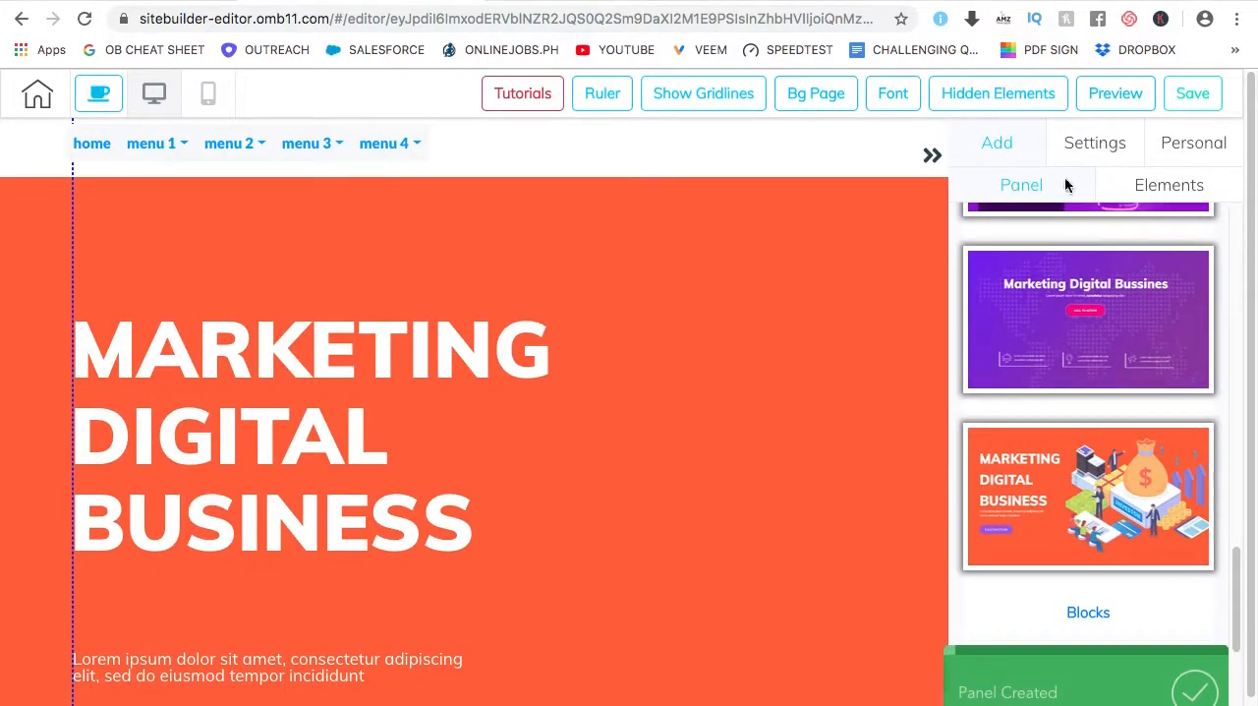
pyautogui.click(931, 155)
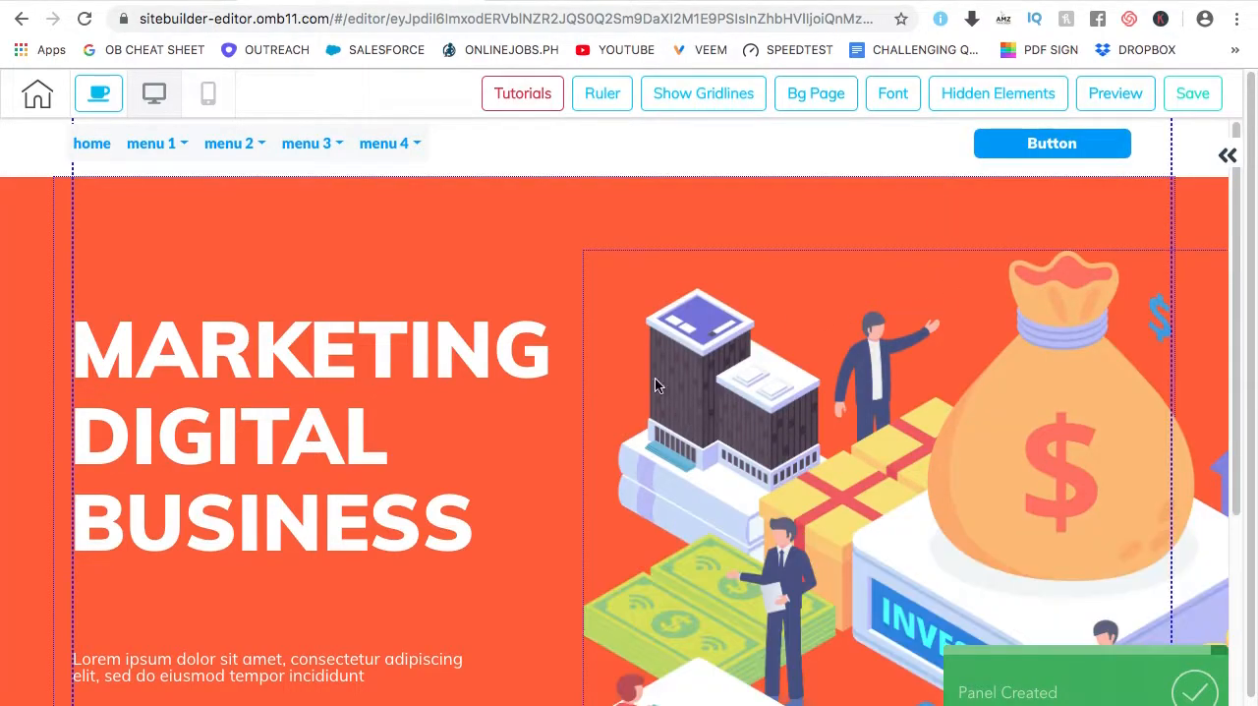
# Step: Examine the new 1st Fold panel's heading, paragraph text, call-to-action button and illustration
pyautogui.scroll(-1, 325, 421)
pyautogui.scroll(-3, 320, 423)
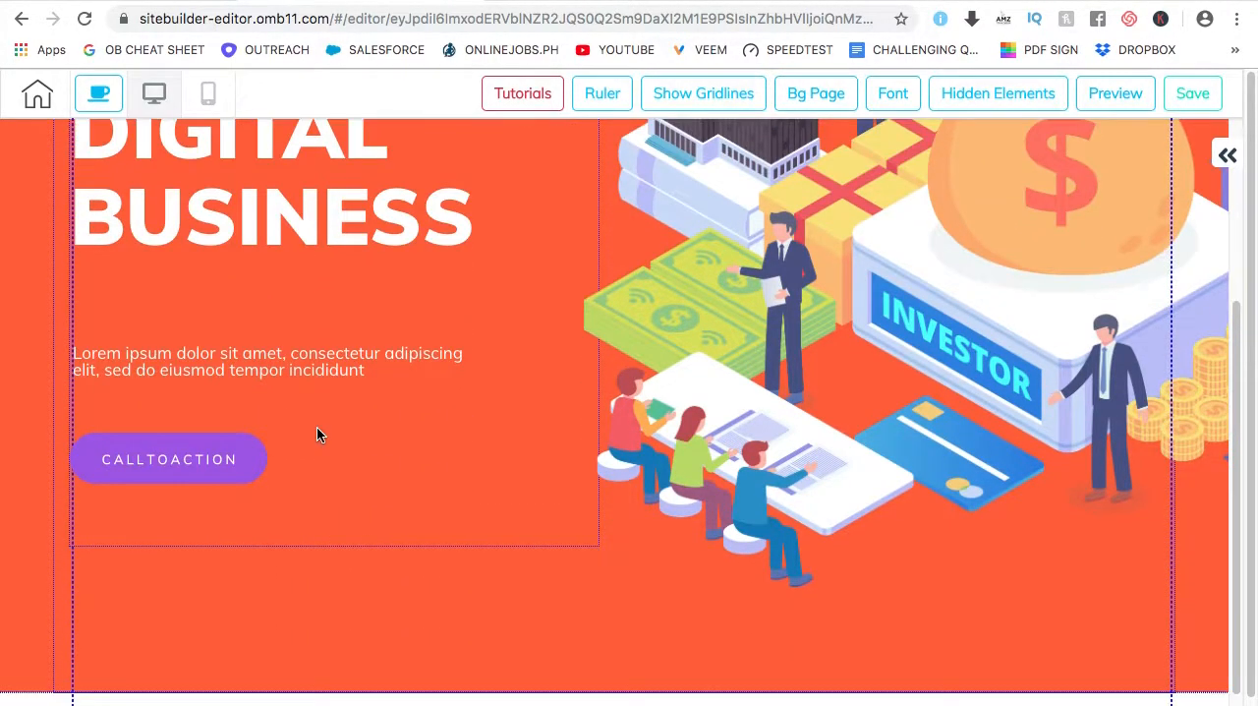
pyautogui.scroll(4, 316, 427)
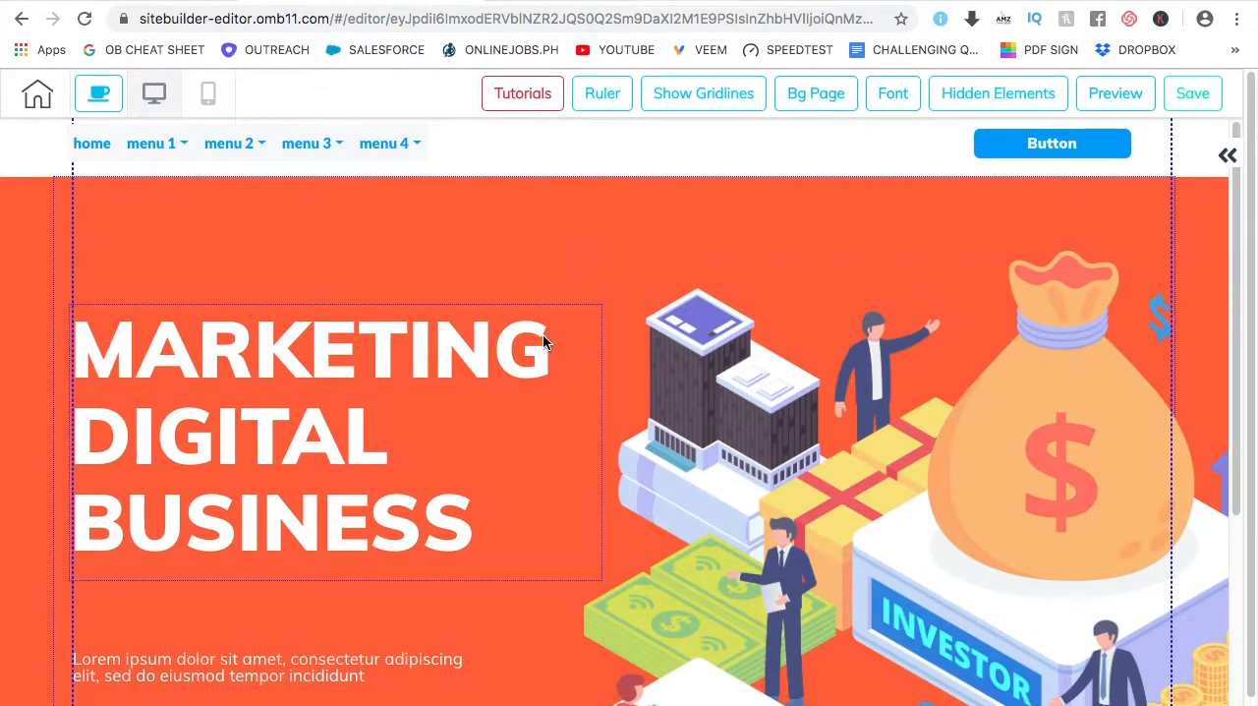
pyautogui.scroll(-3, 542, 339)
pyautogui.scroll(-3, 571, 402)
pyautogui.scroll(6, 596, 432)
pyautogui.scroll(-3, 436, 399)
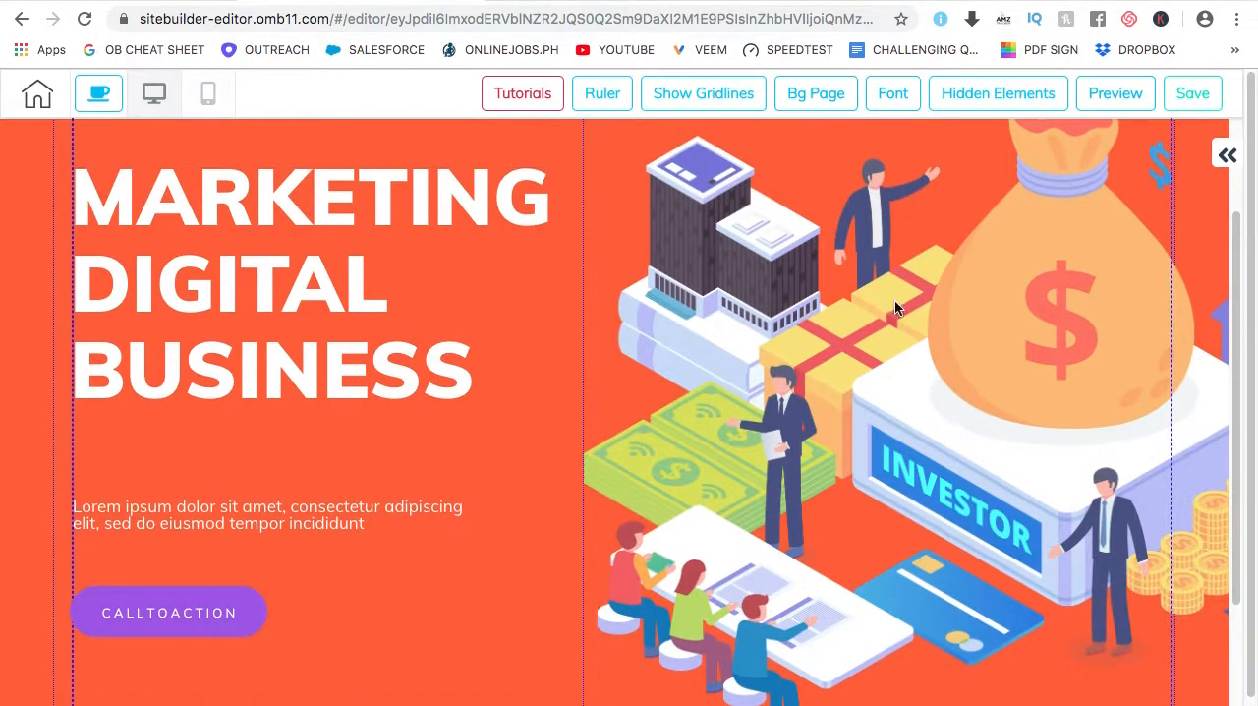
pyautogui.scroll(3, 931, 299)
# Step: Add the dark blue Blocks panel template with the "This is how you get what you desire" heading, video and photo testimonials
pyautogui.click(1228, 156)
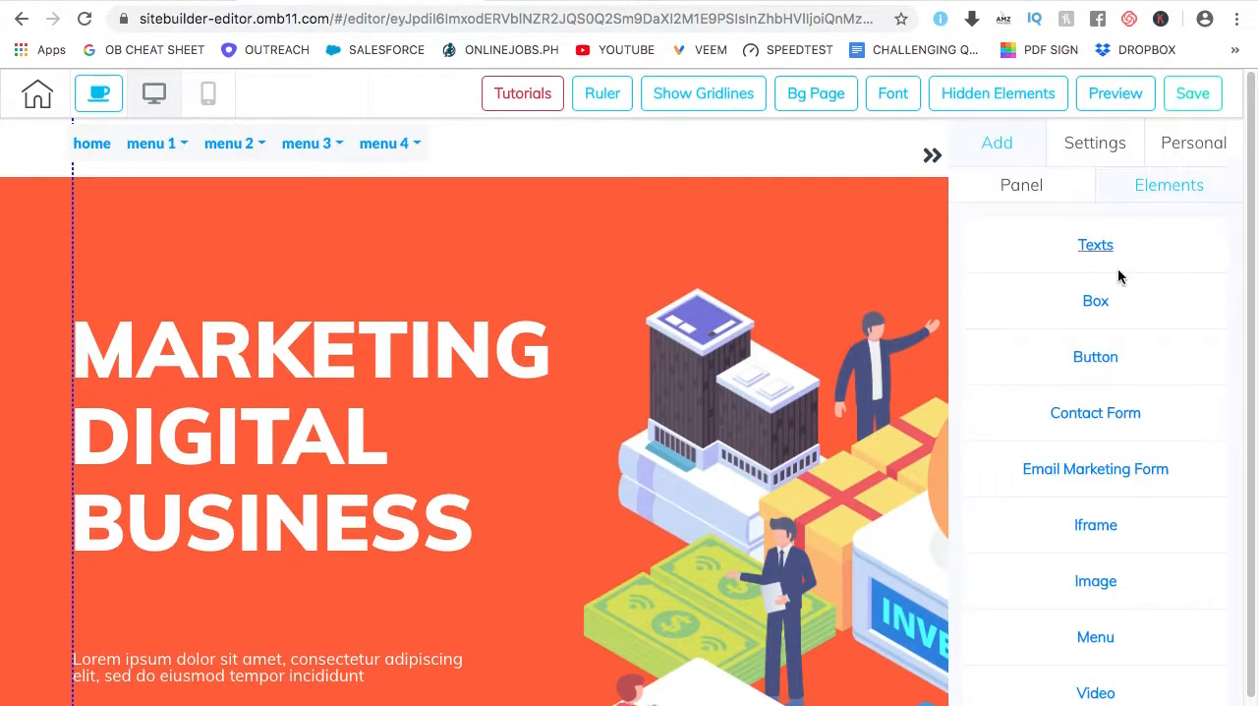
pyautogui.click(1018, 193)
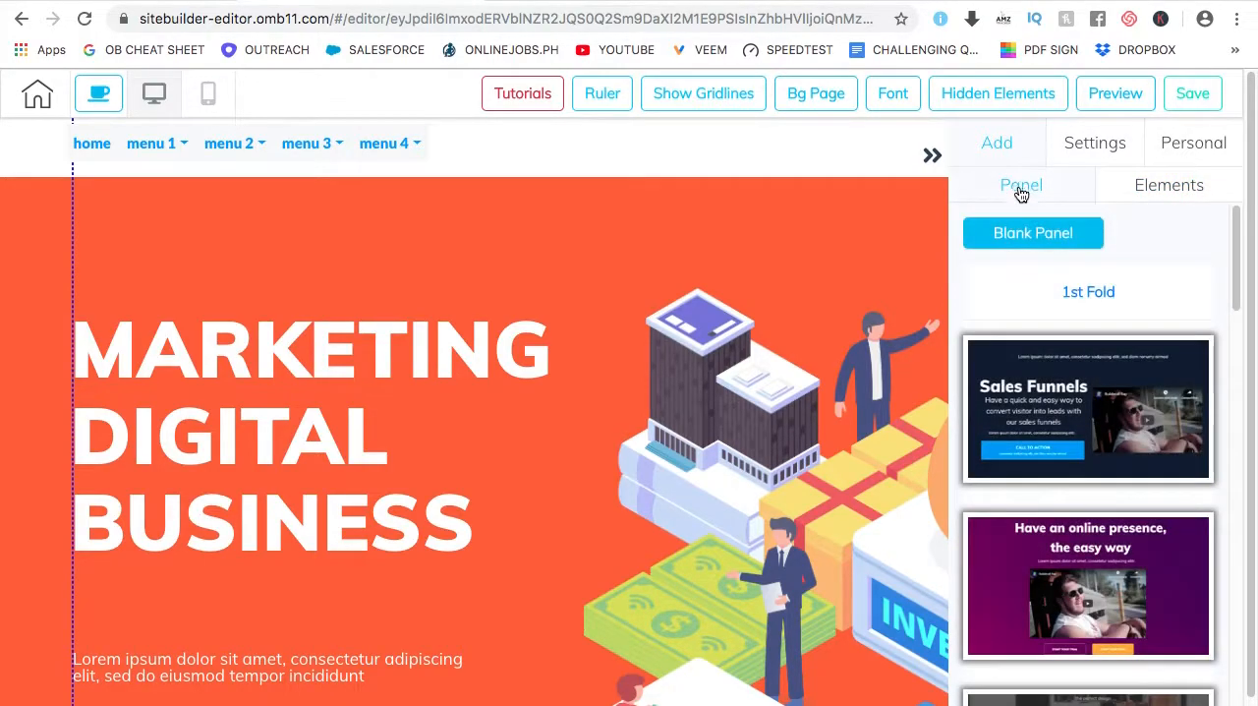
pyautogui.click(1091, 294)
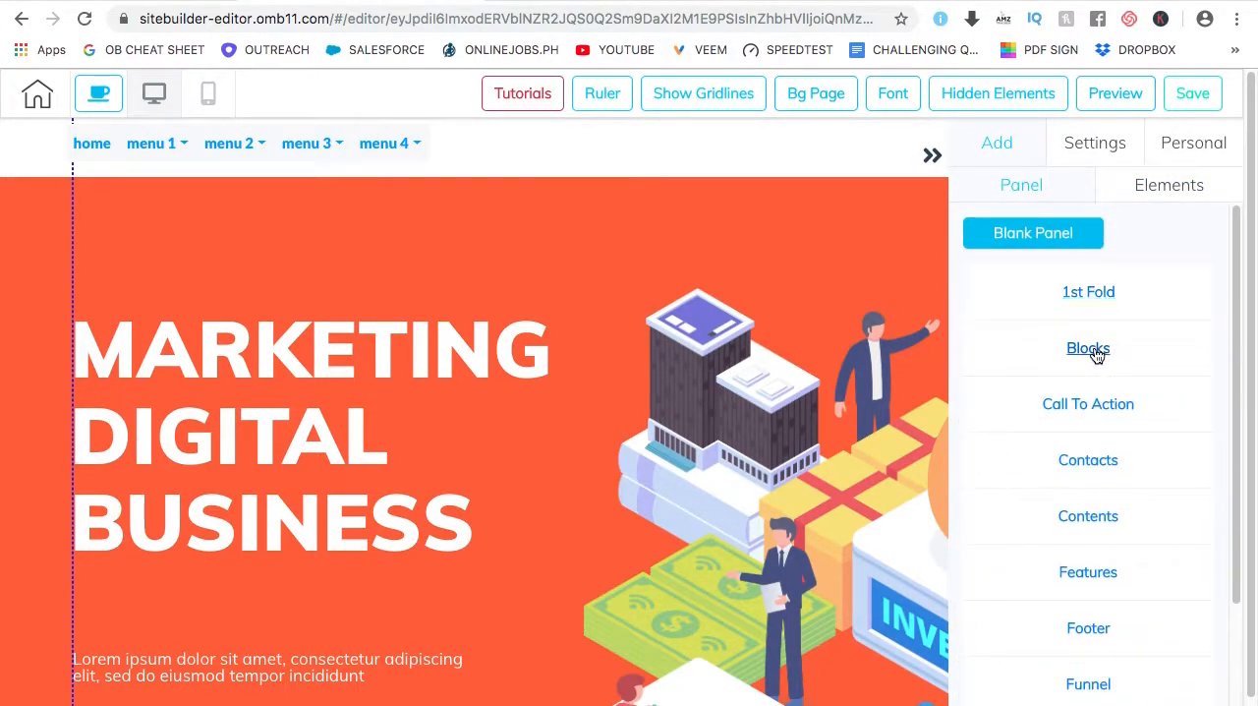
pyautogui.click(1091, 349)
pyautogui.scroll(-1, 1127, 397)
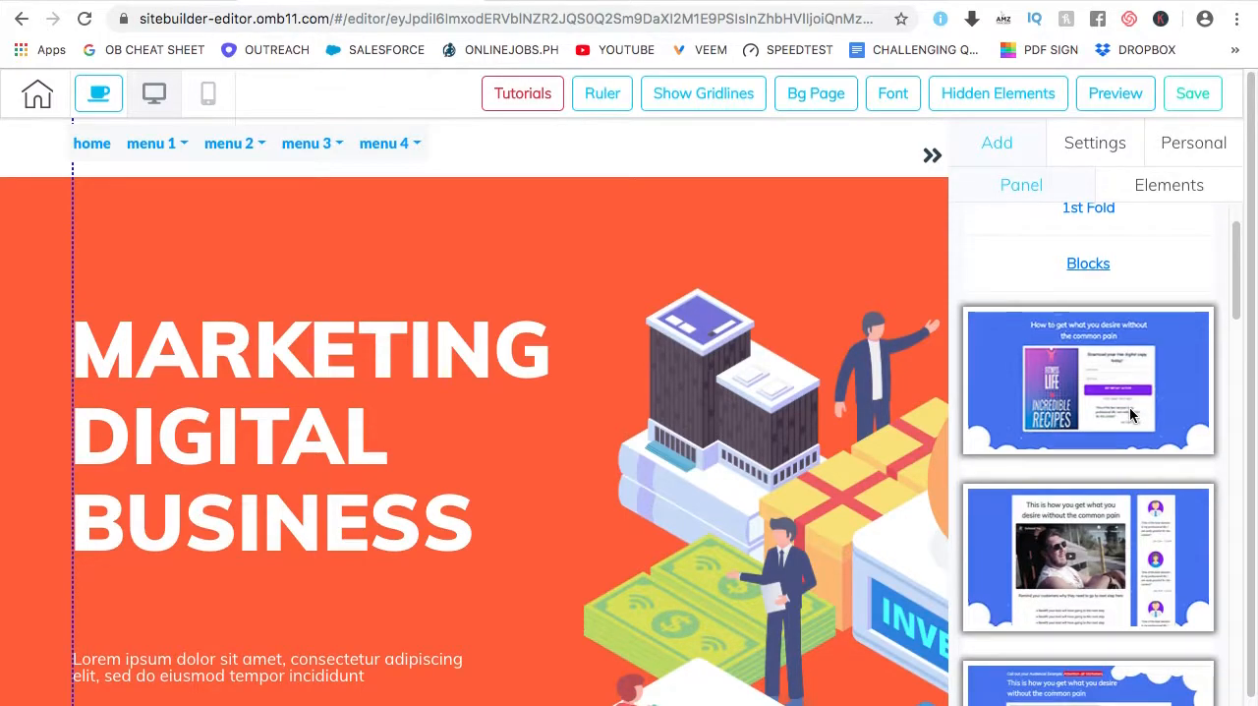
pyautogui.scroll(-3, 1129, 408)
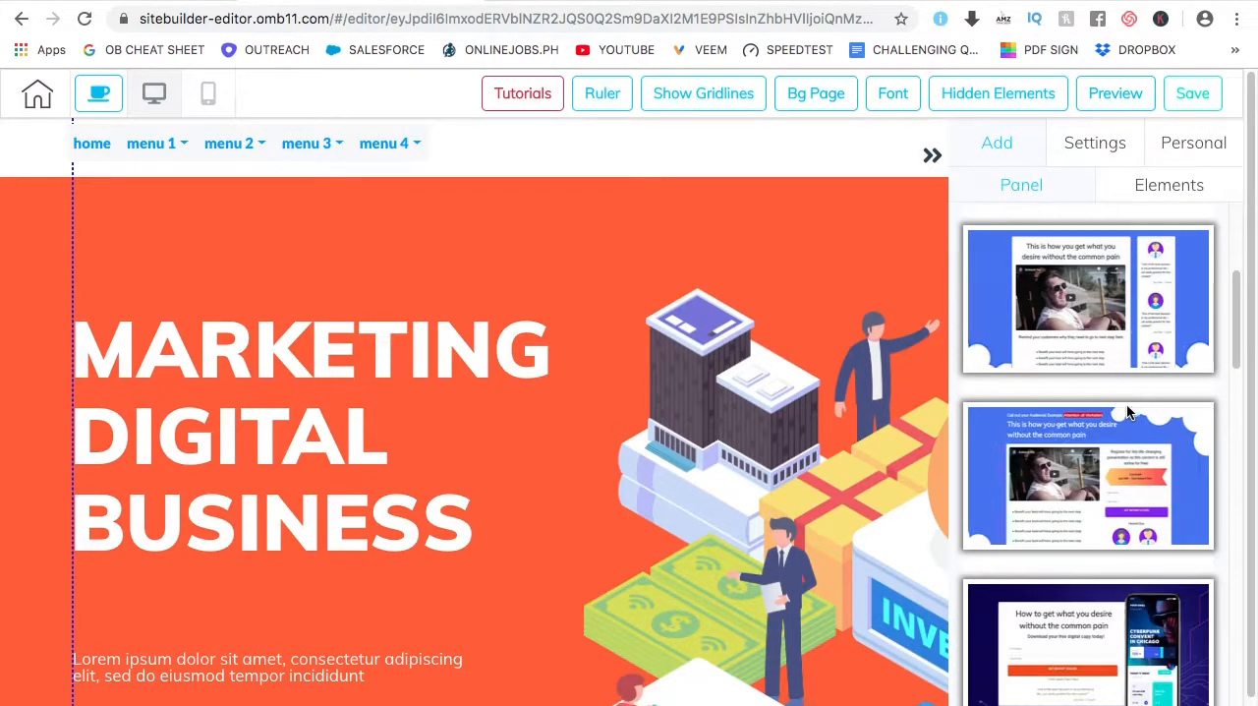
pyautogui.scroll(-4, 1128, 413)
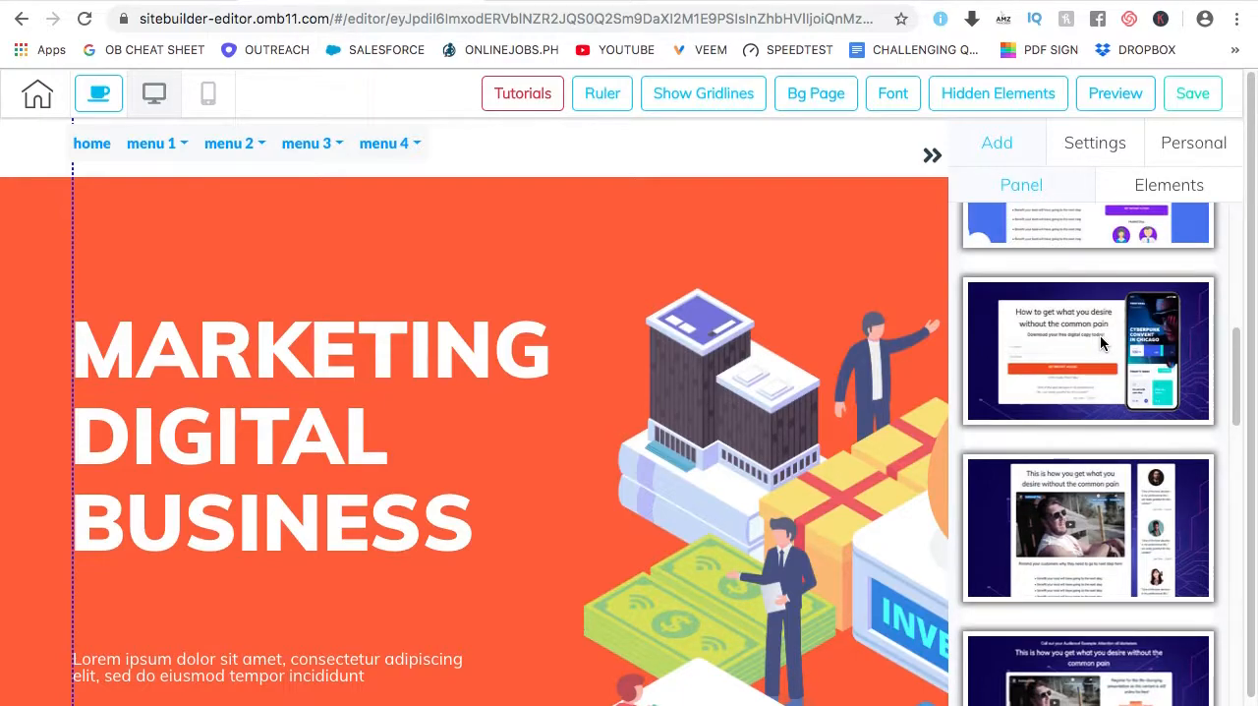
pyautogui.scroll(-2, 1100, 339)
pyautogui.scroll(-1, 1102, 341)
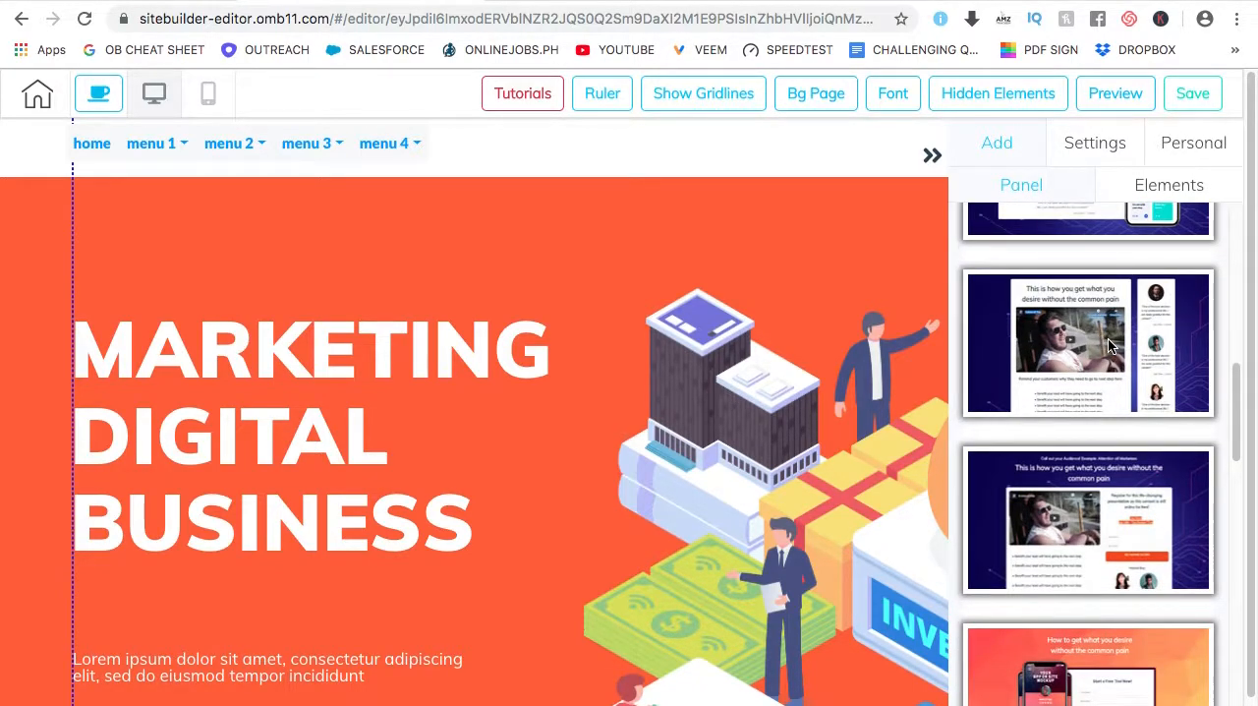
pyautogui.click(1108, 344)
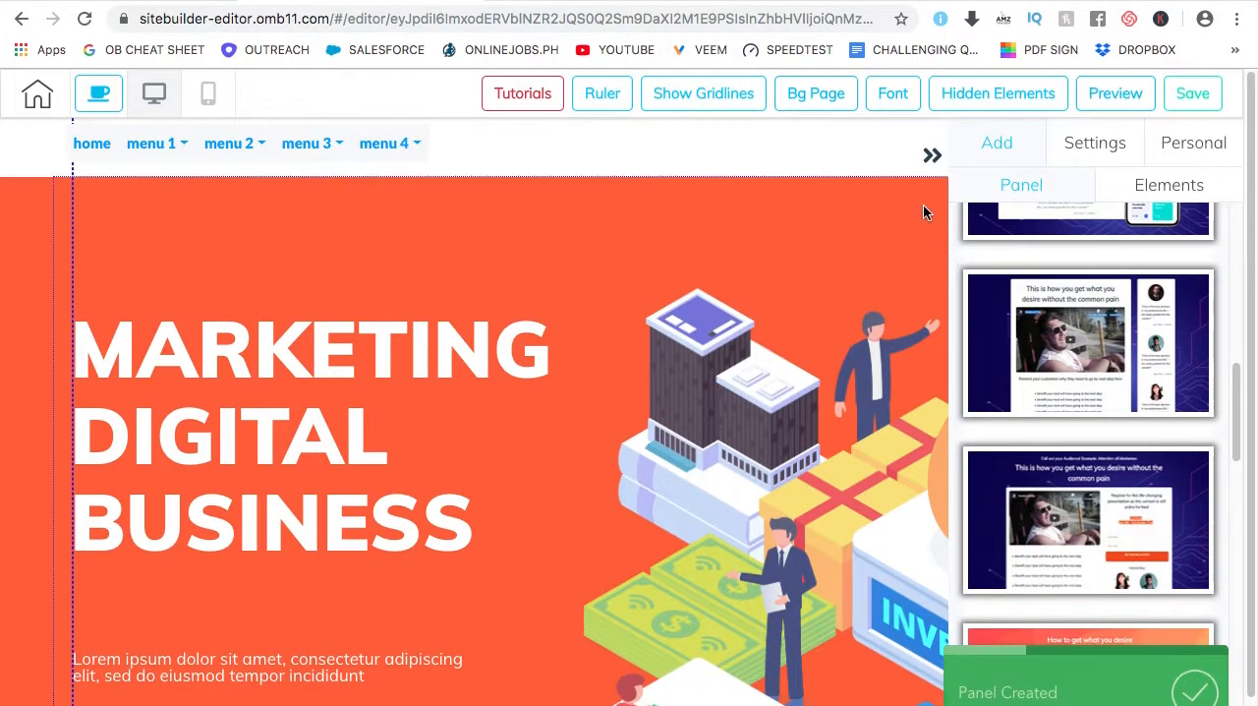
pyautogui.click(932, 157)
# Step: Move the Blocks panel's heading and its video slightly up and to the right
pyautogui.scroll(-10, 1030, 396)
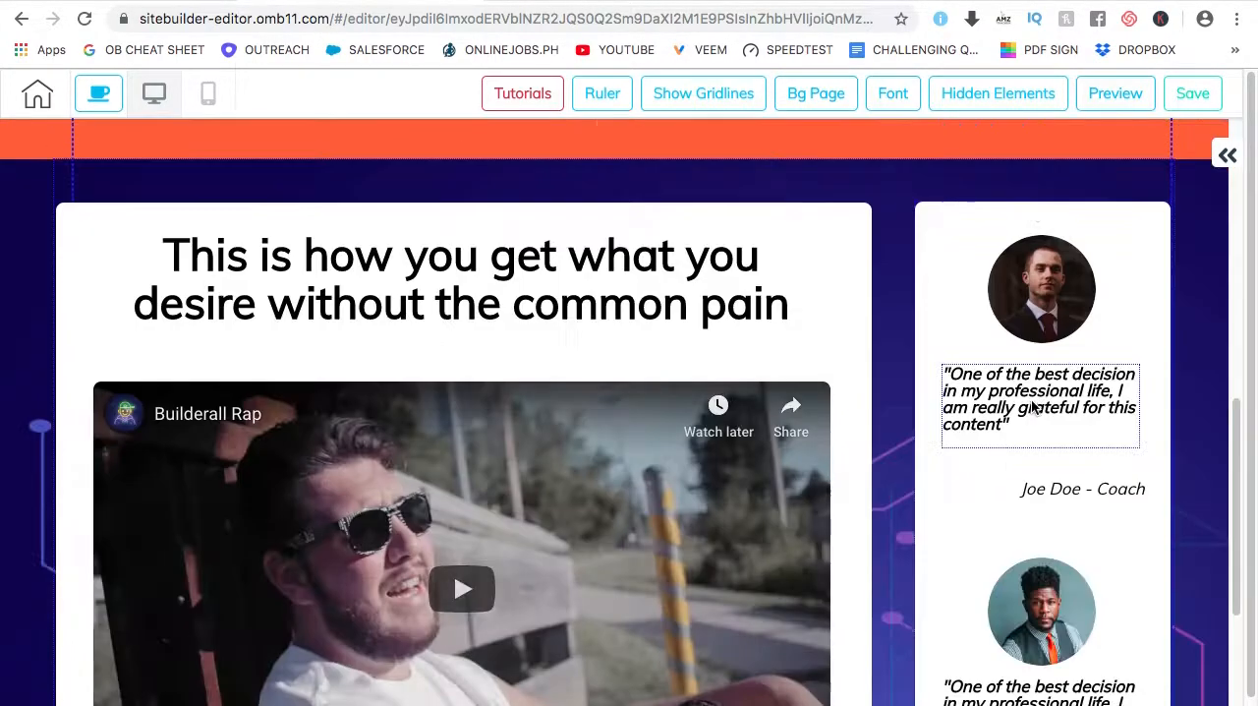
pyautogui.scroll(-3, 1037, 393)
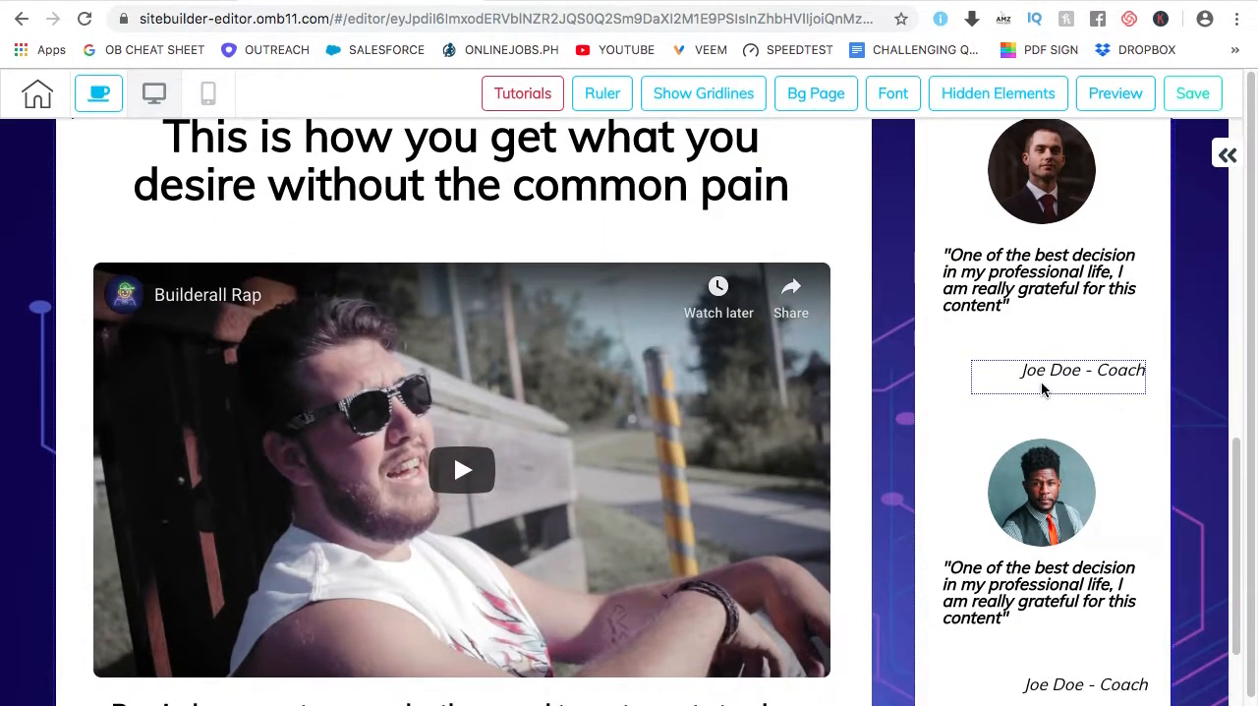
pyautogui.scroll(-4, 885, 384)
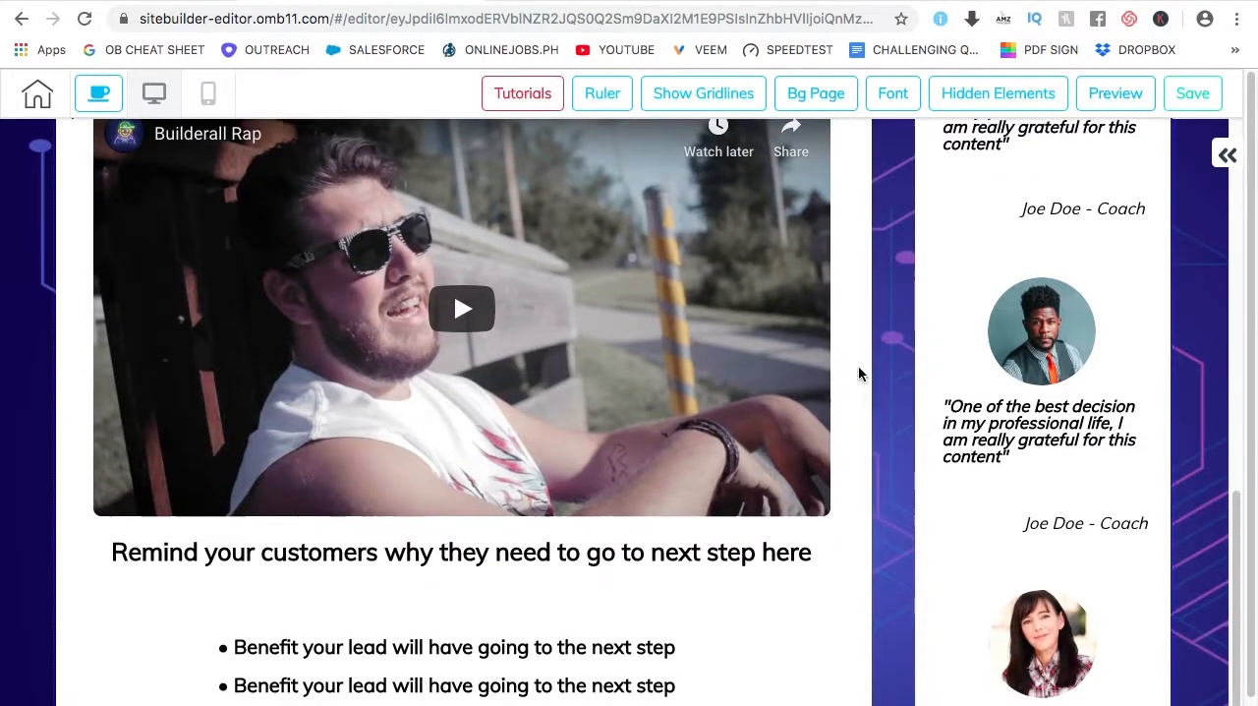
pyautogui.scroll(4, 566, 330)
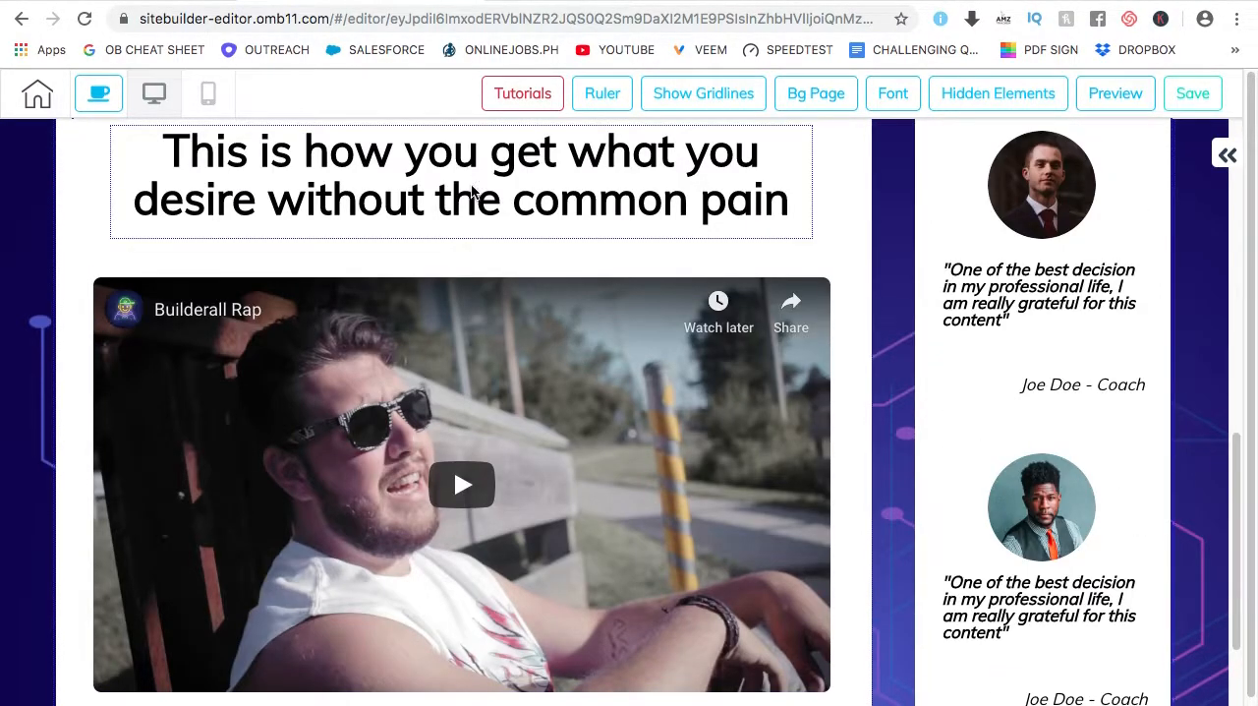
pyautogui.moveTo(473, 194); pyautogui.dragTo(497, 174)
pyautogui.moveTo(457, 374); pyautogui.dragTo(469, 369)
# Step: Shift the second testimonial's round portrait photo slightly up and to the left
pyautogui.scroll(-1, 581, 517)
pyautogui.scroll(-4, 581, 516)
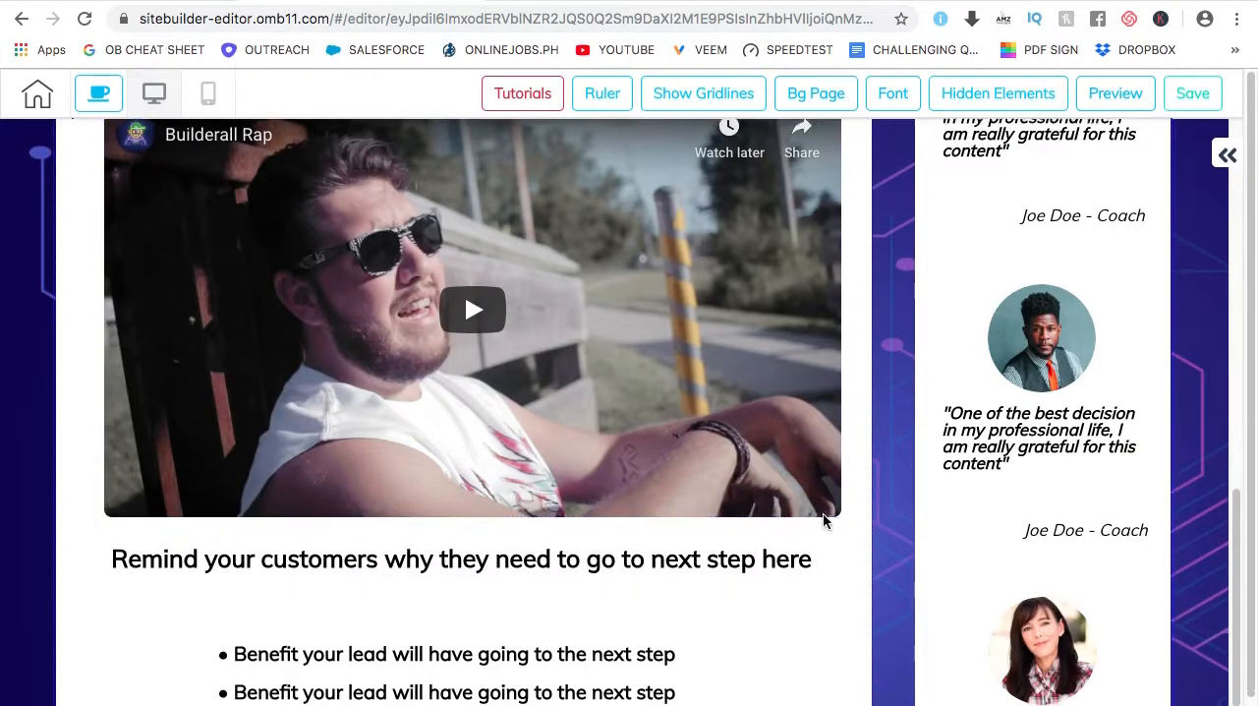
pyautogui.scroll(-1, 943, 413)
pyautogui.moveTo(1052, 308); pyautogui.dragTo(1047, 303)
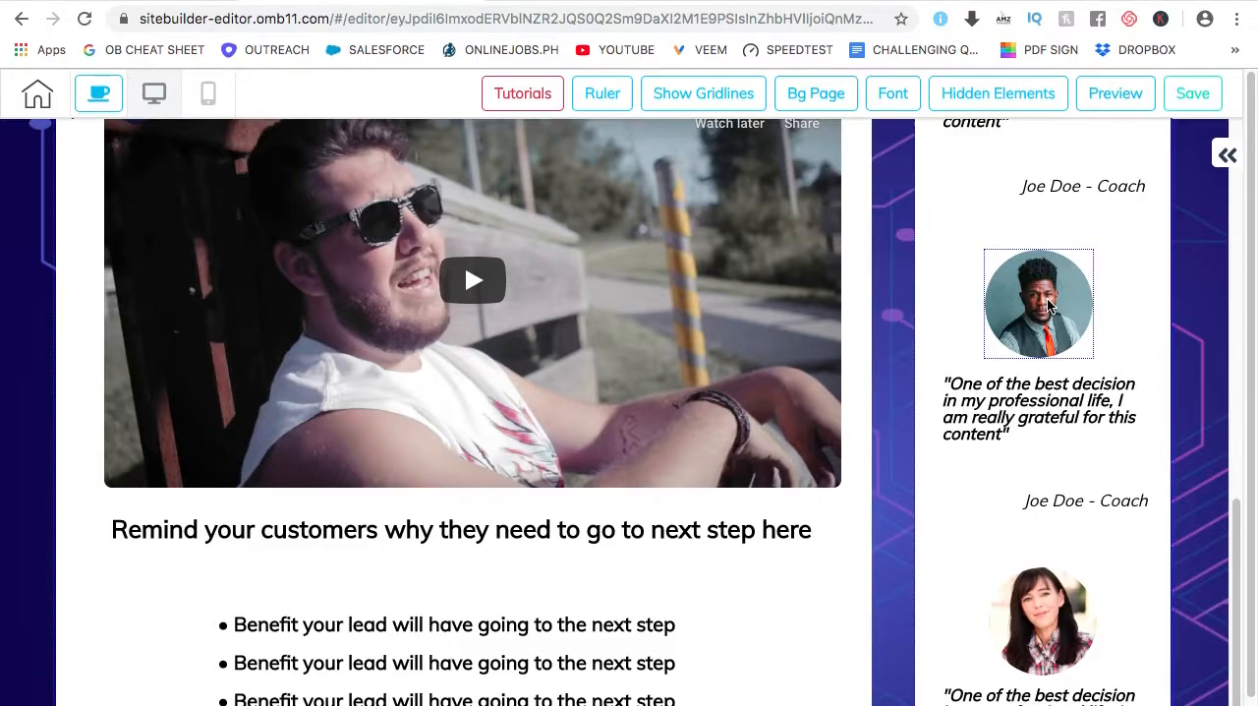
# Step: Open the second testimonial photo's settings and examine its layer, save-element and border options
pyautogui.click(1048, 304)
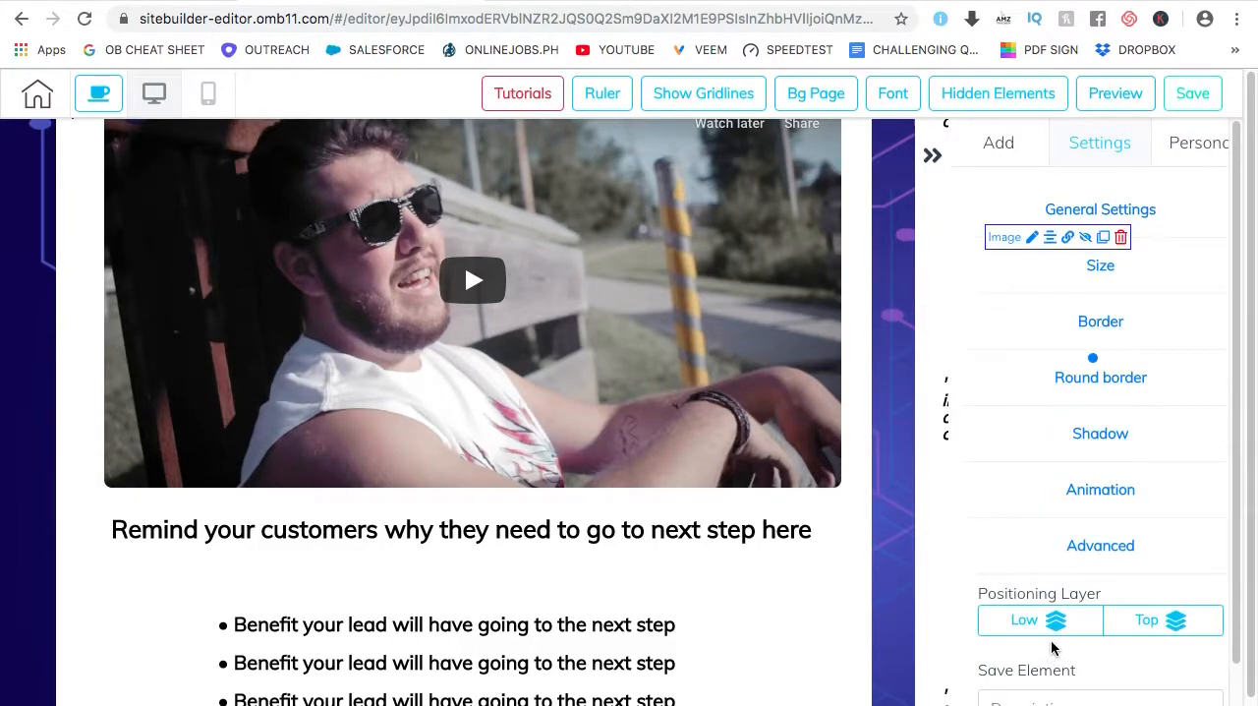
pyautogui.scroll(-2, 1056, 678)
pyautogui.scroll(2, 1047, 520)
pyautogui.click(1108, 326)
pyautogui.click(1093, 323)
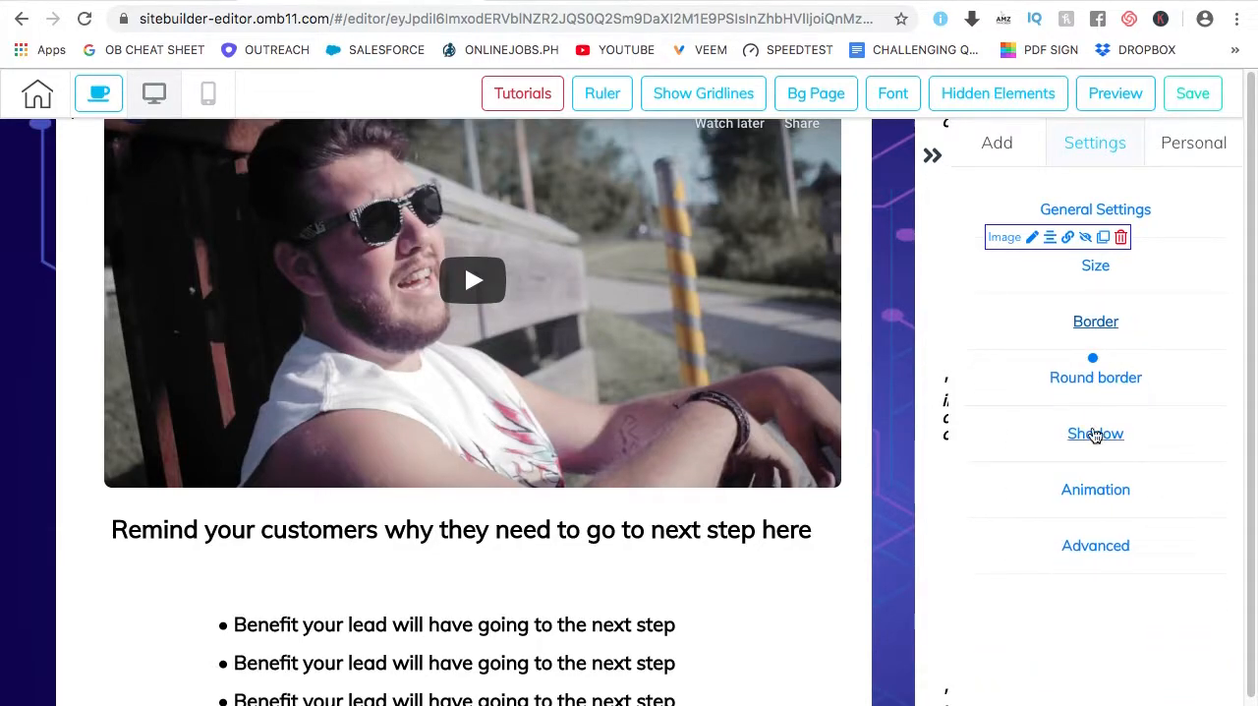
# Step: Examine the image source and opacity options in the second testimonial photo's general settings and close the settings
pyautogui.click(1095, 210)
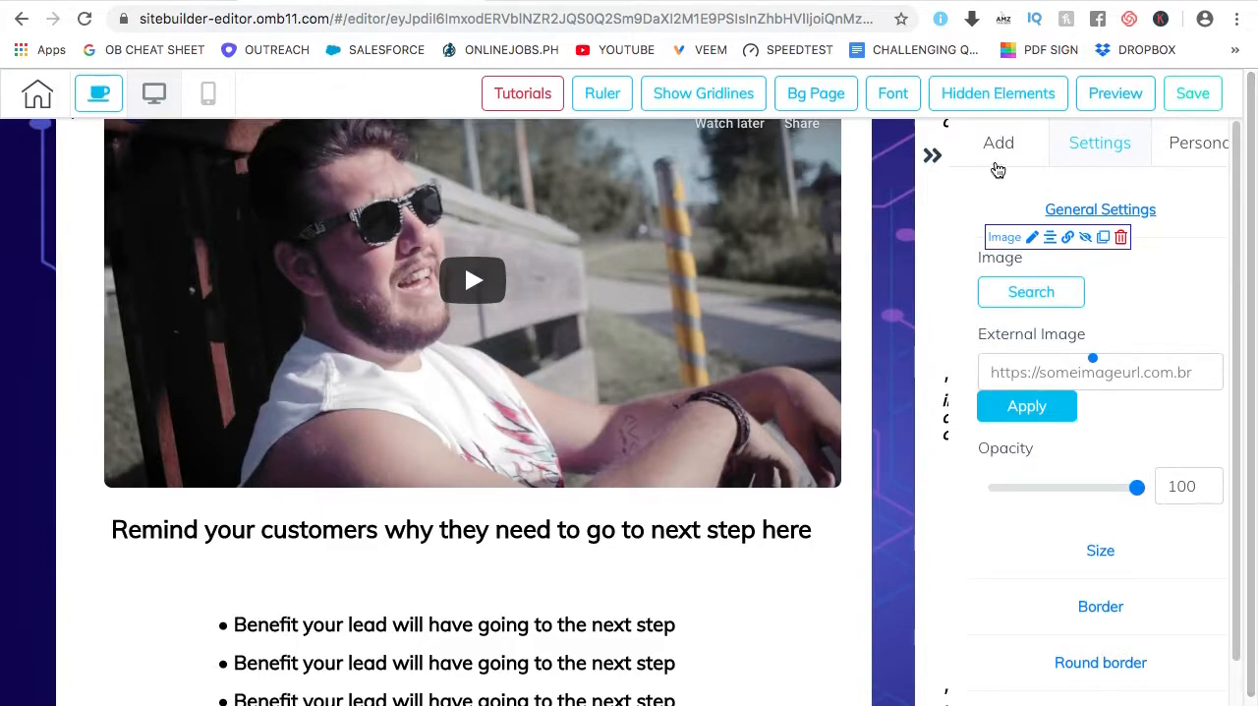
pyautogui.click(933, 155)
# Step: Replace the text of the Blocks panel's main heading above the video with "Testing the text" and save it
pyautogui.scroll(3, 688, 393)
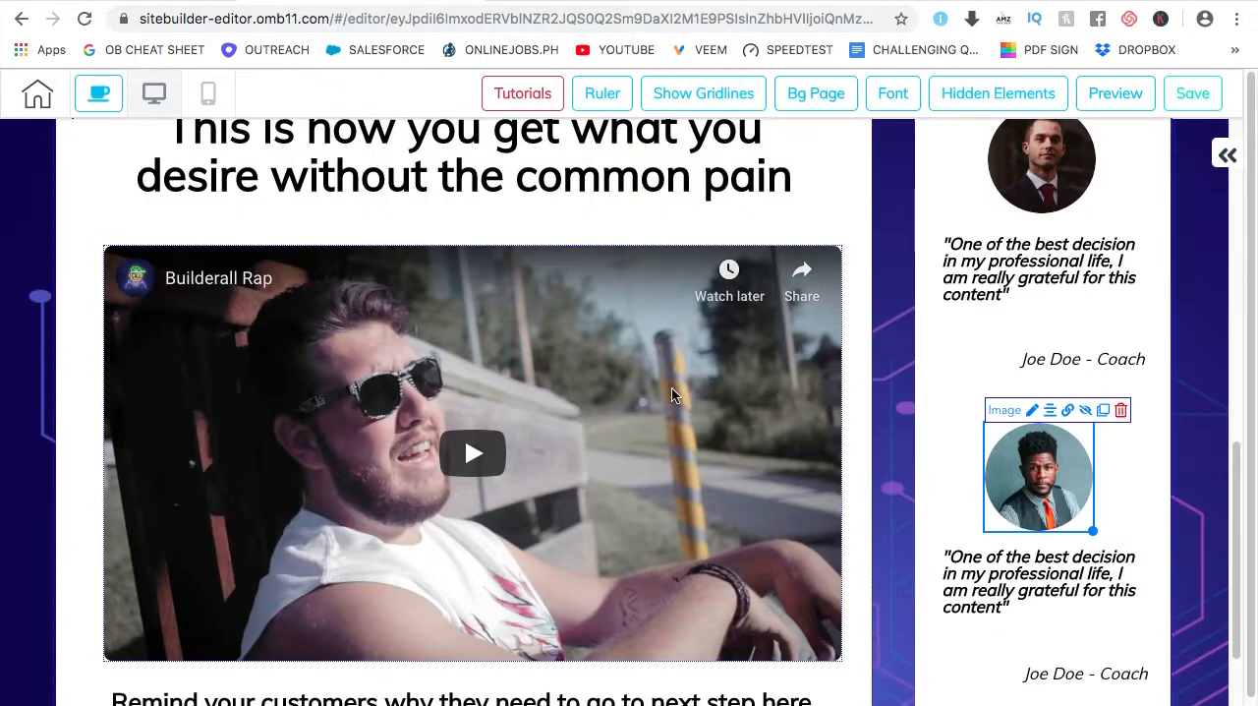
pyautogui.scroll(3, 533, 413)
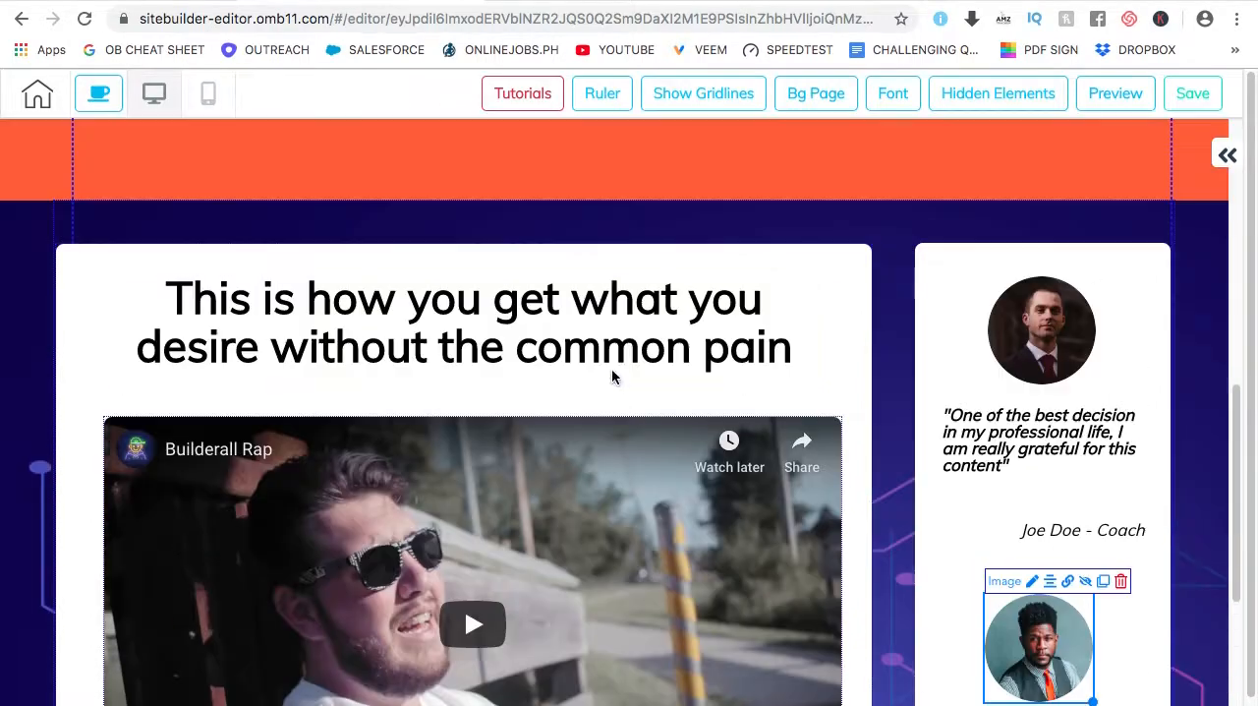
pyautogui.doubleClick(512, 308)
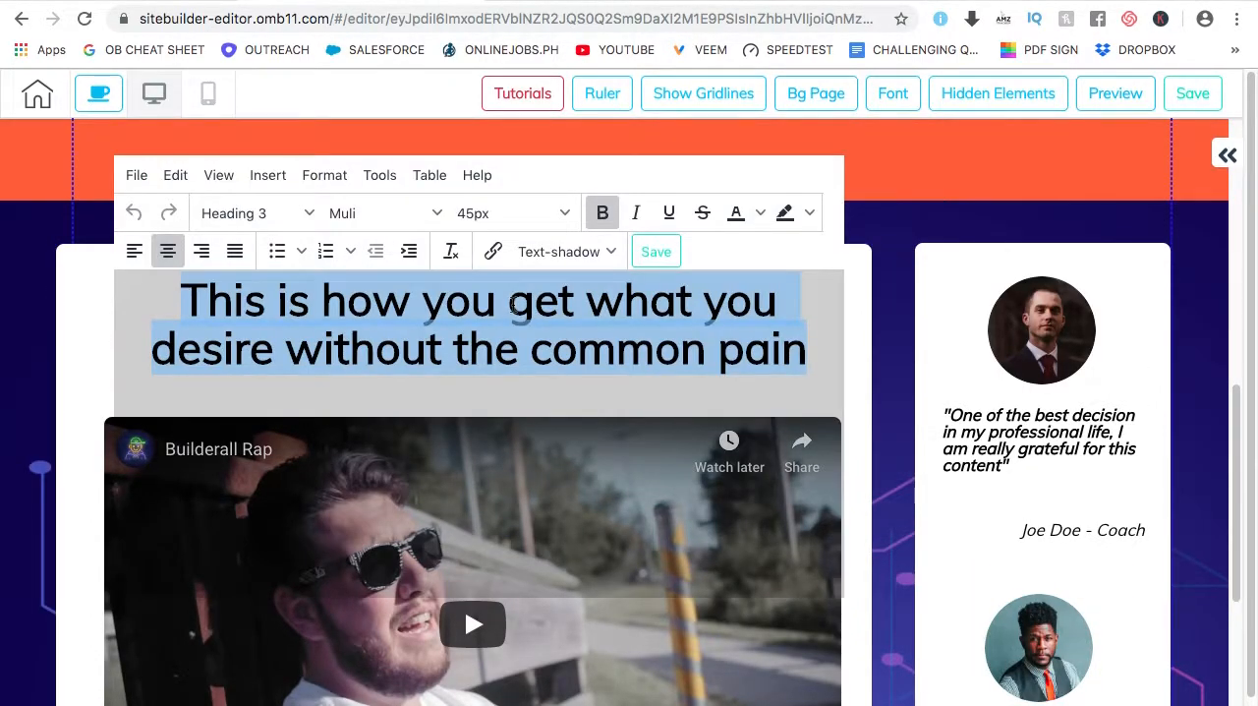
pyautogui.write('e')
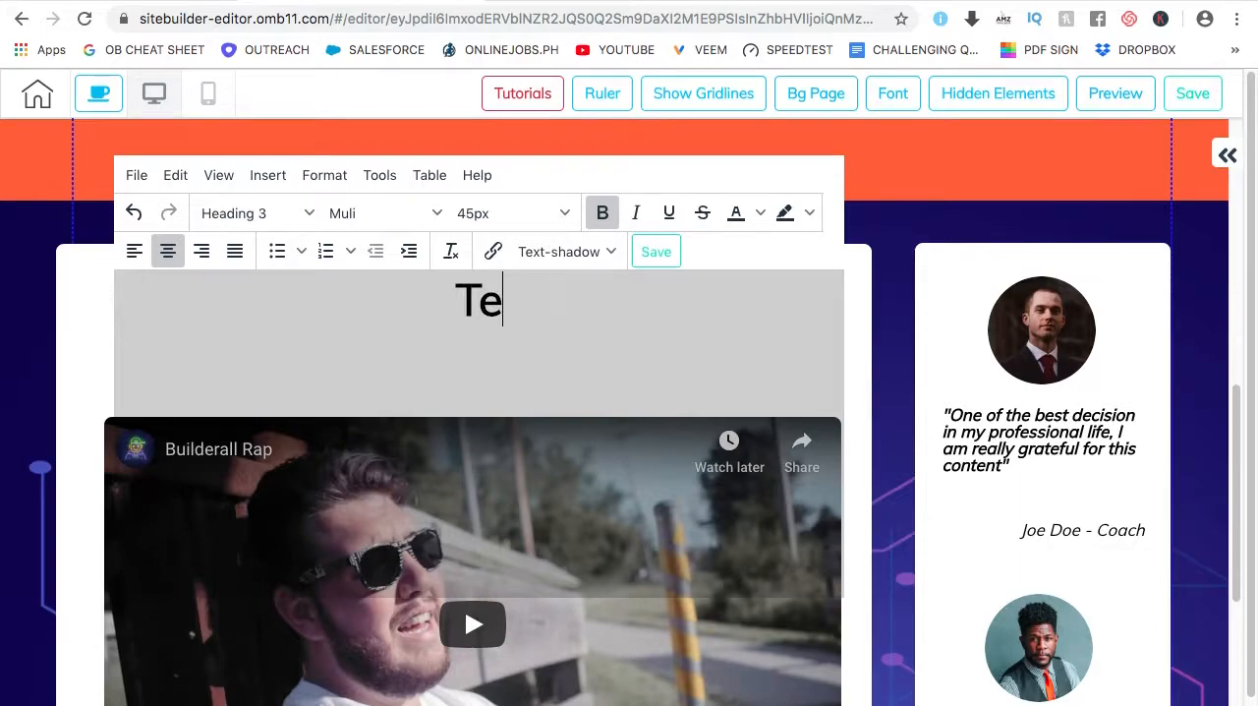
pyautogui.write('sting the text')
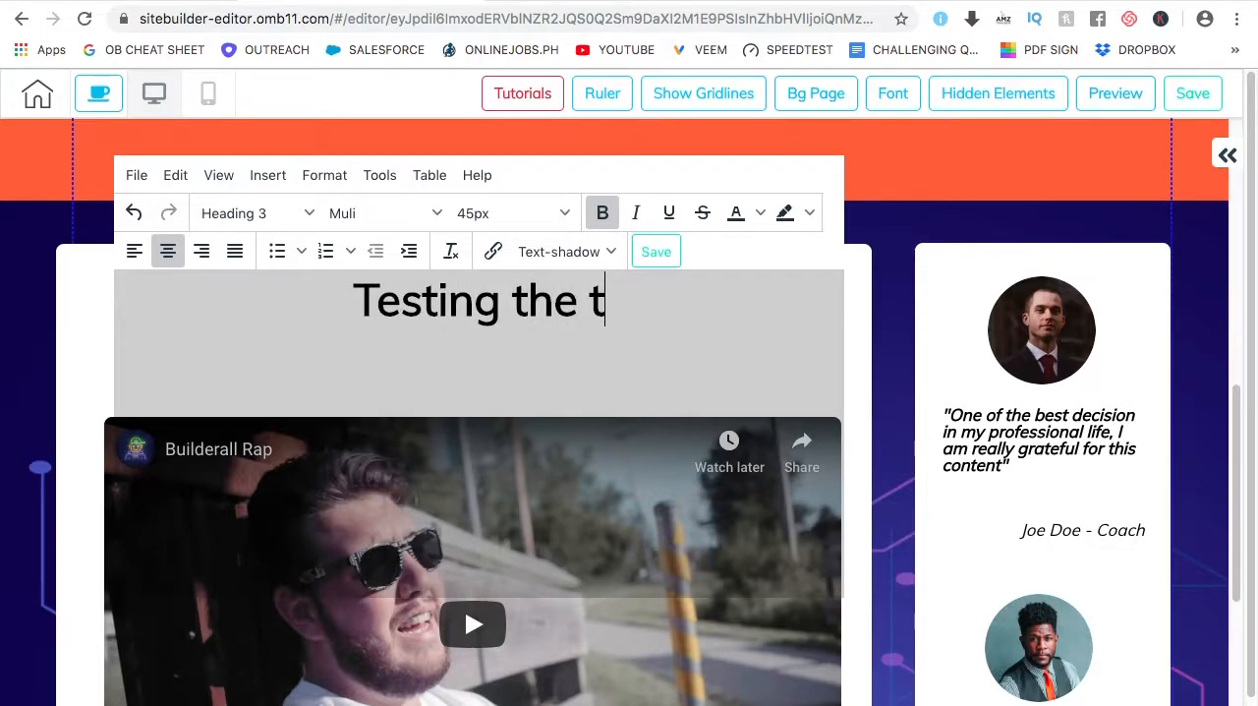
pyautogui.click(652, 254)
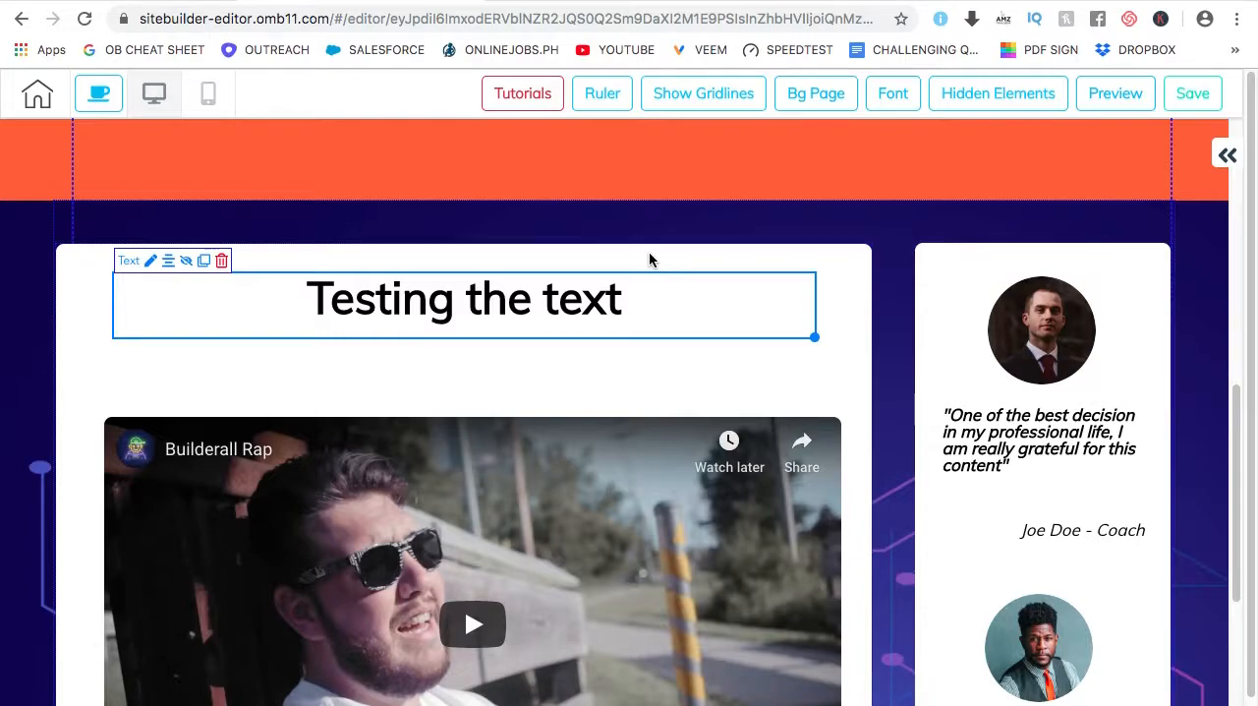
pyautogui.doubleClick(580, 304)
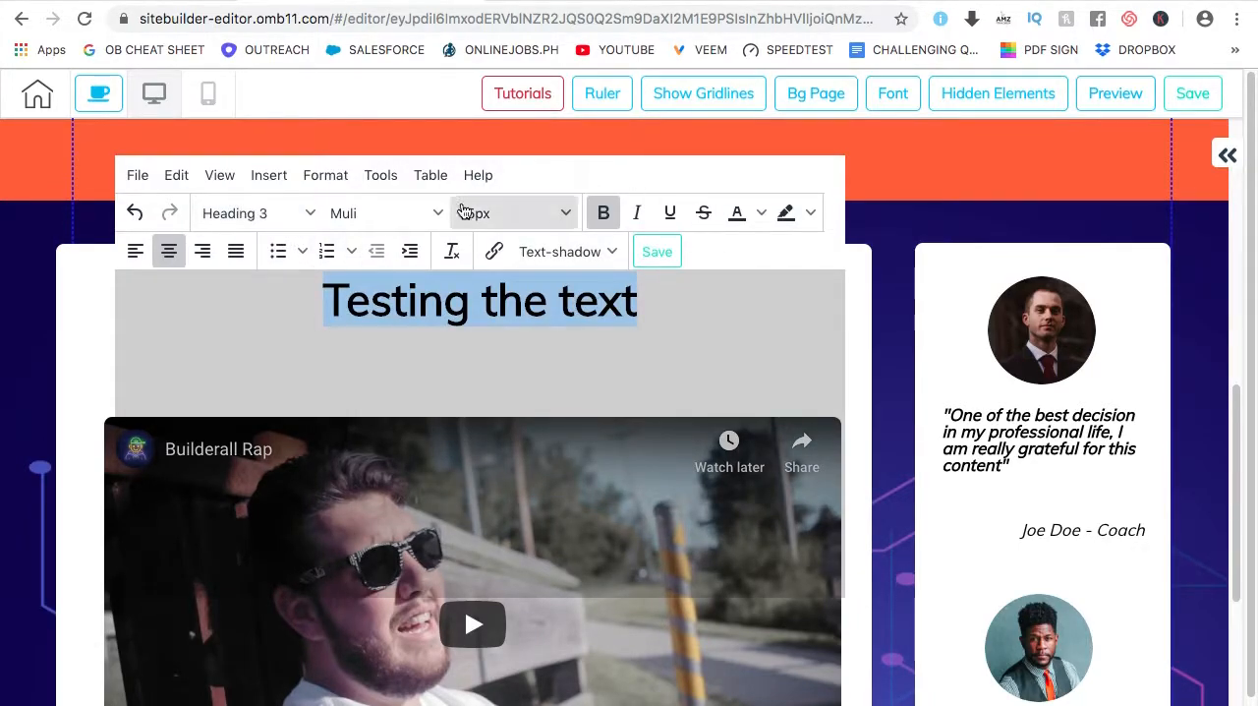
pyautogui.click(657, 253)
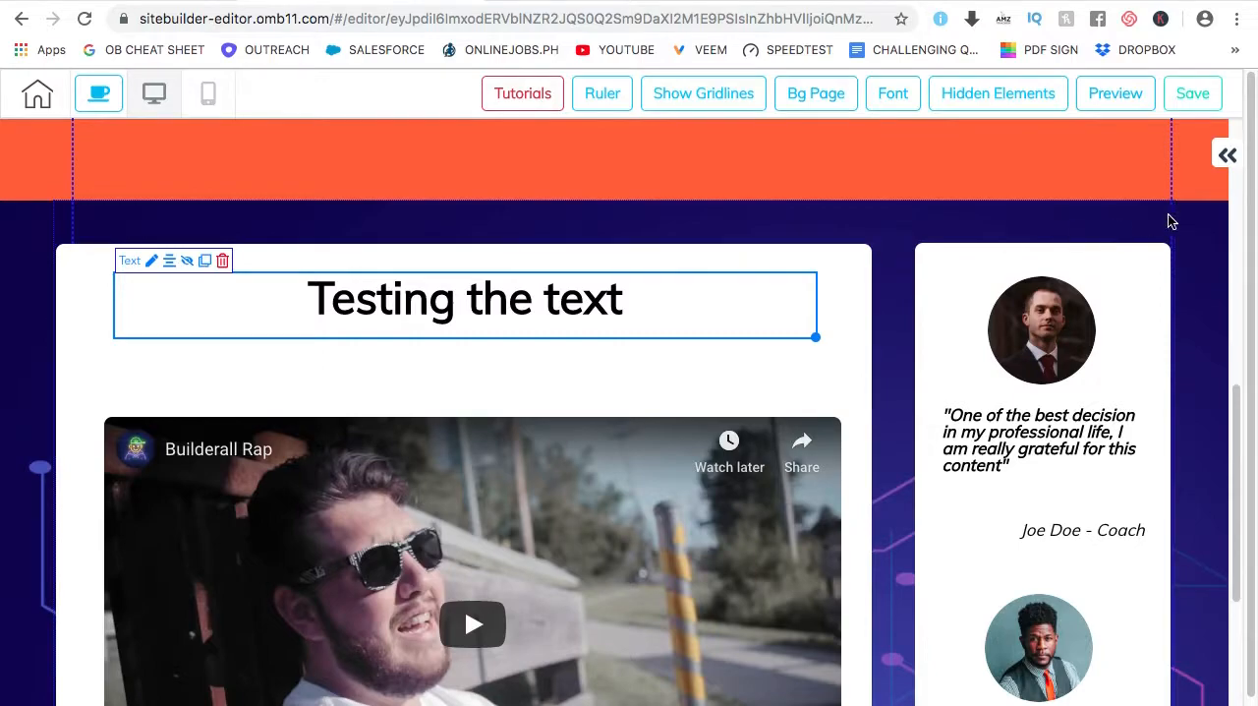
# Step: Add the Features panel template with the phone mockup, "Pellentesque habitant morbi" heading and three listed features
pyautogui.click(1228, 154)
pyautogui.click(1024, 192)
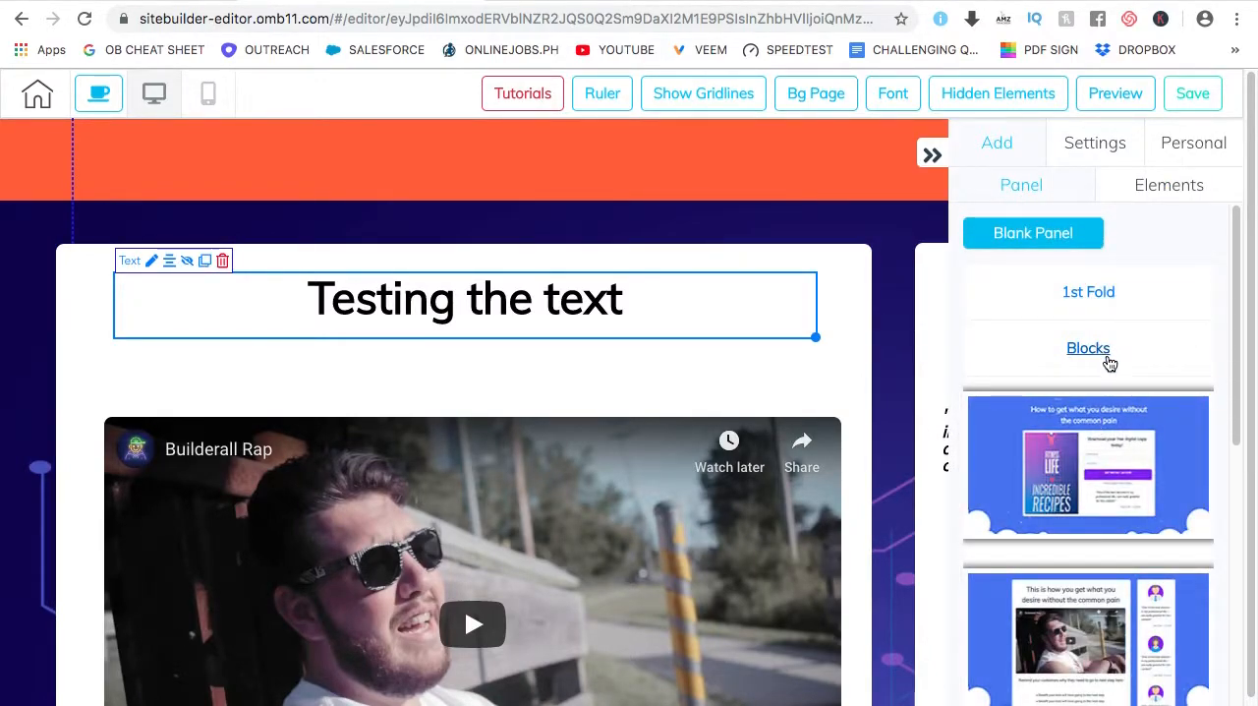
pyautogui.click(1088, 348)
pyautogui.scroll(-2, 1111, 365)
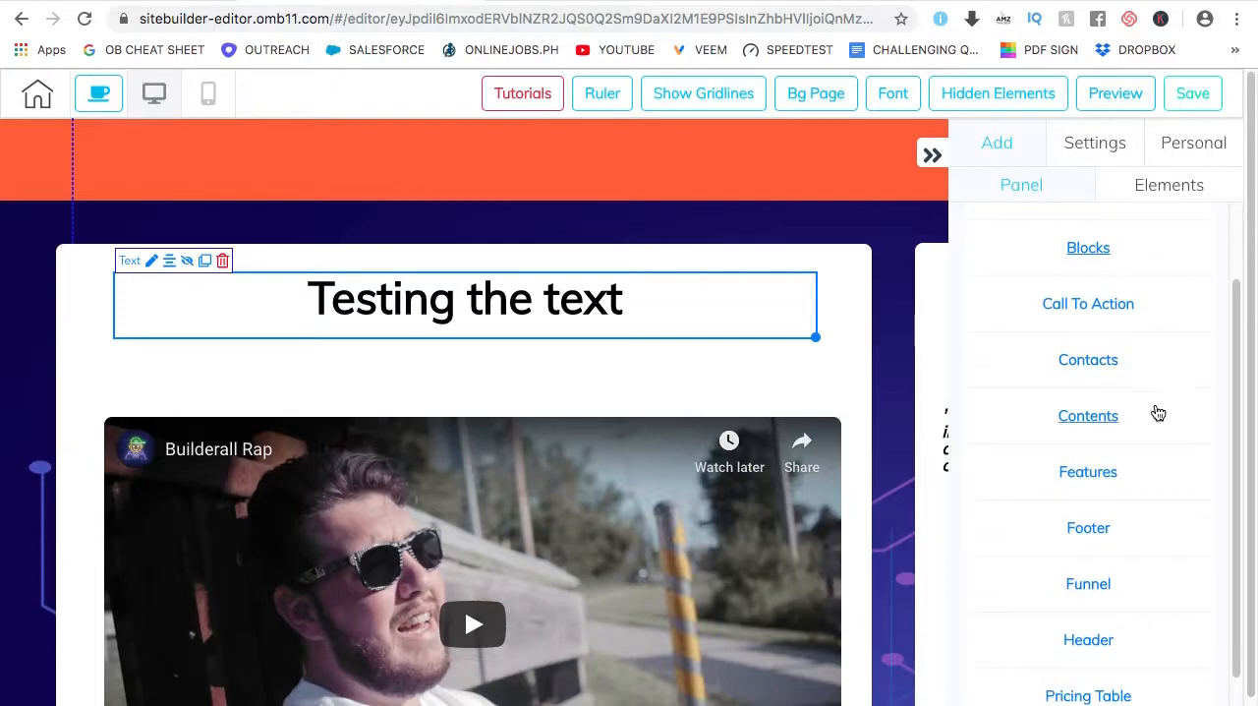
pyautogui.scroll(-1, 1130, 393)
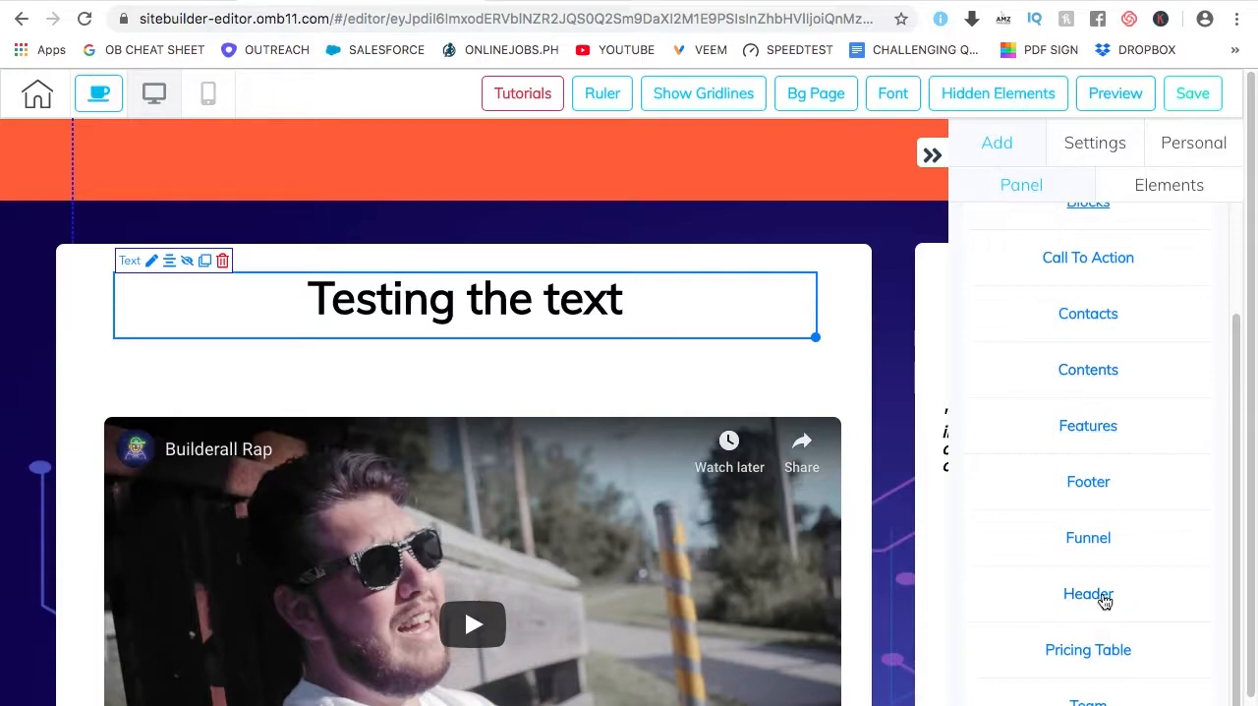
pyautogui.click(1098, 429)
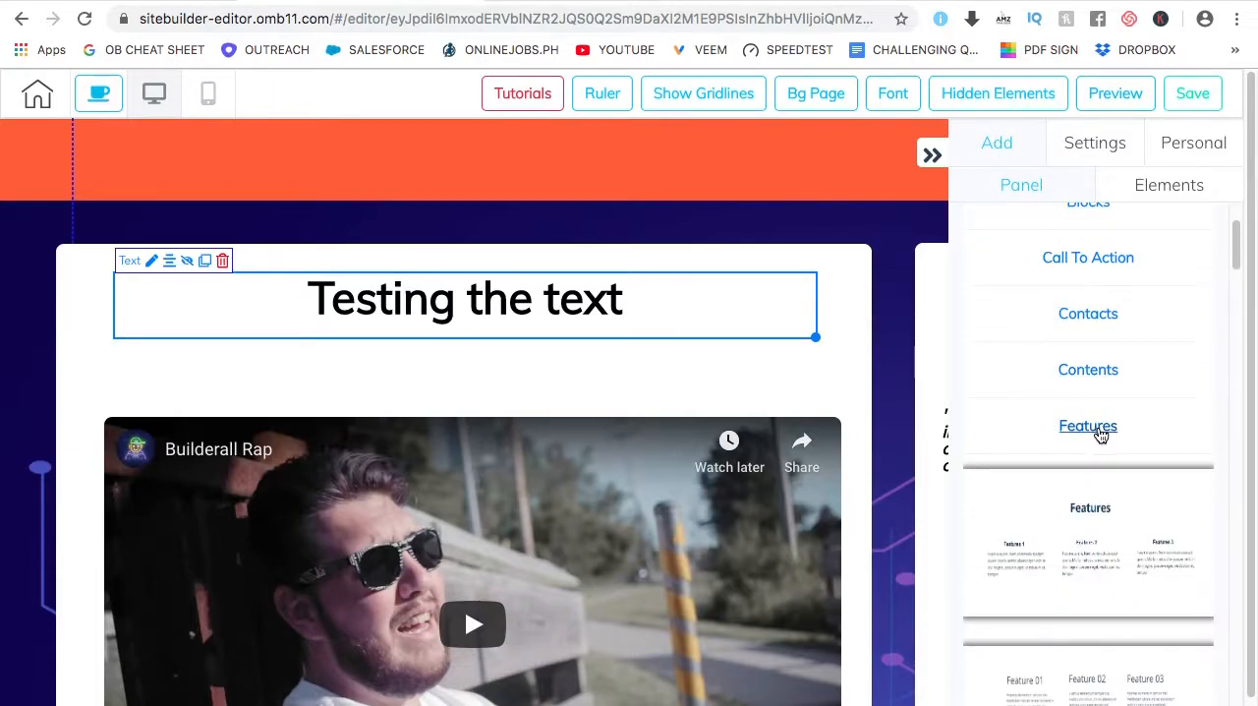
pyautogui.scroll(-5, 1110, 443)
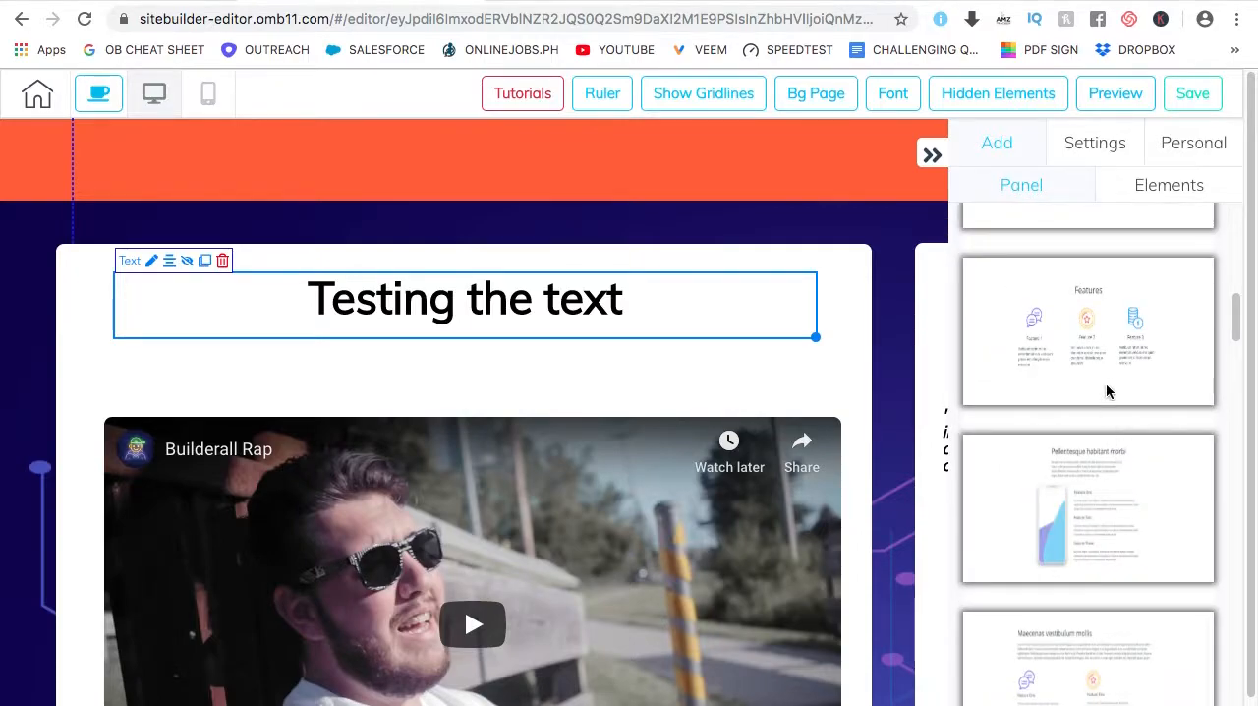
pyautogui.click(1111, 479)
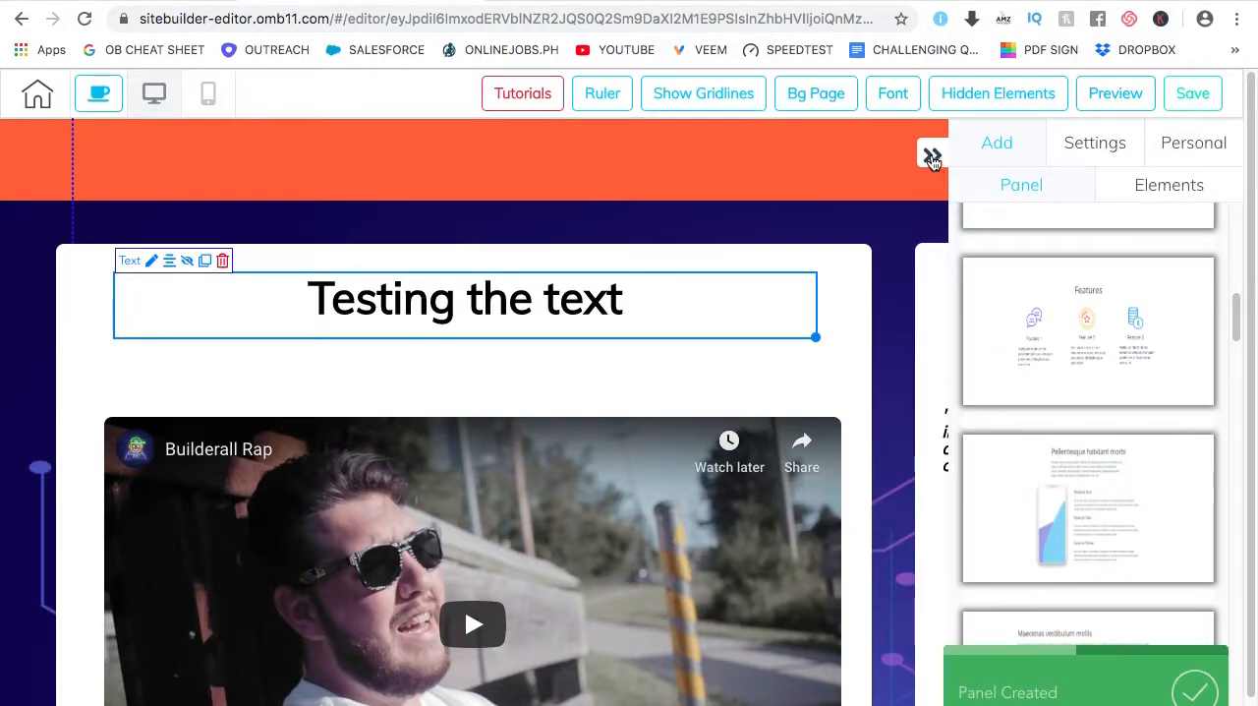
pyautogui.scroll(-7, 976, 391)
pyautogui.scroll(-10, 980, 411)
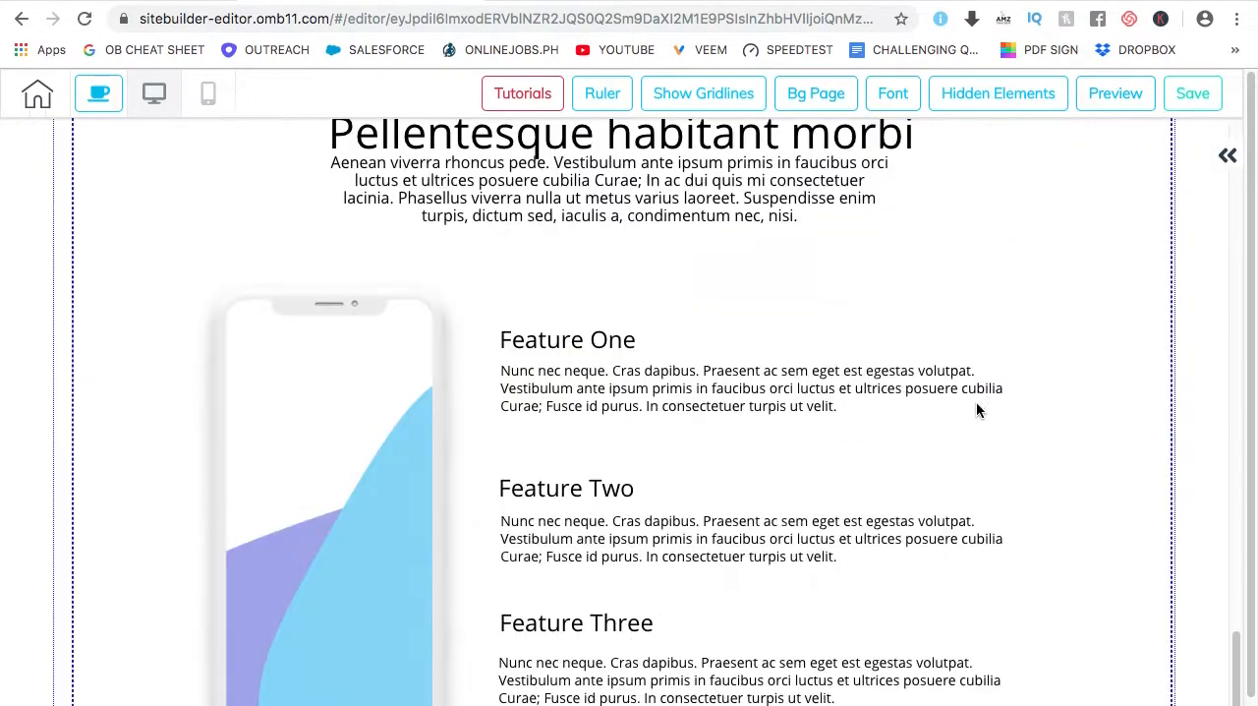
# Step: Add the purple Pricing Table panel template with Hobby $19, gold Professional $29 and Business $89 plans
pyautogui.click(1227, 157)
pyautogui.click(1045, 200)
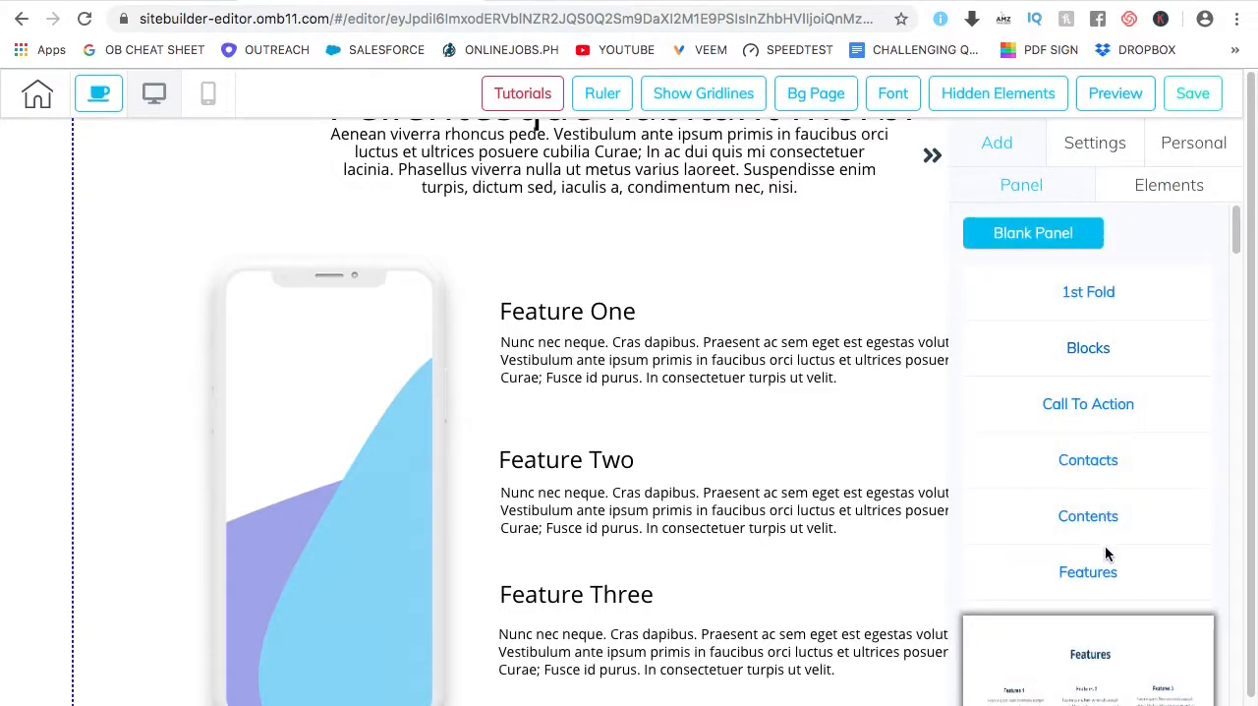
pyautogui.scroll(-1, 1143, 454)
pyautogui.scroll(-3, 1143, 452)
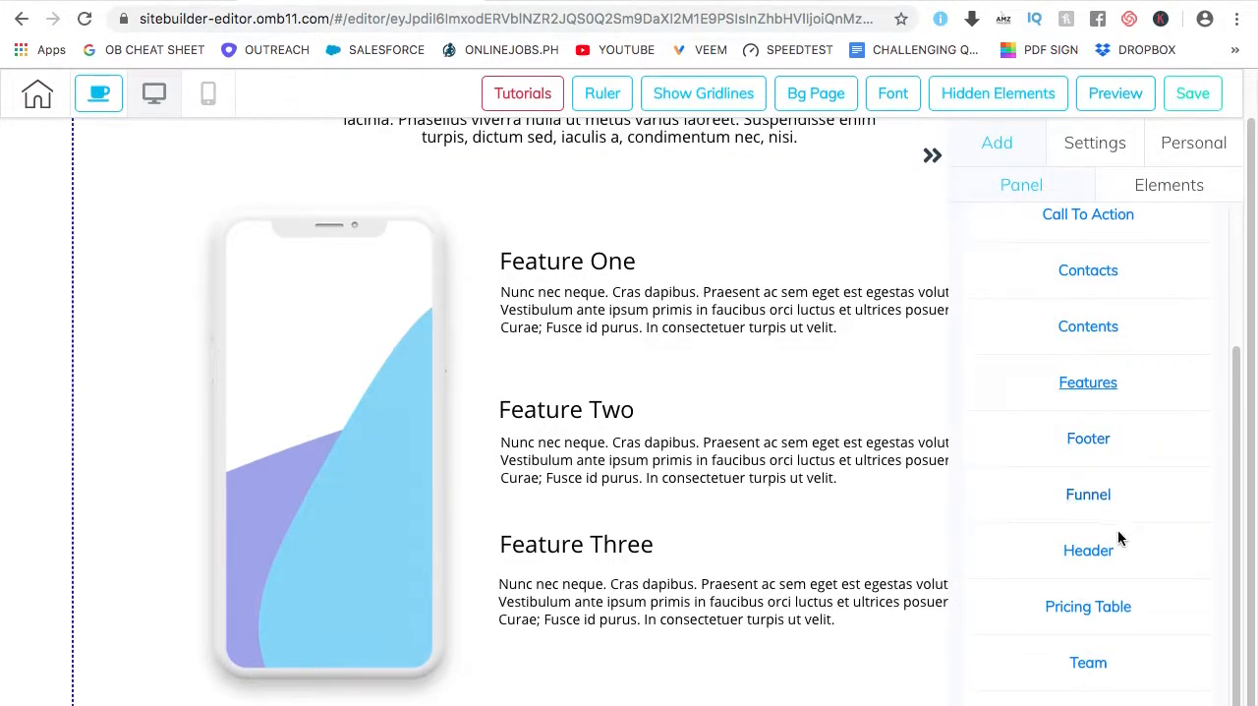
pyautogui.click(1116, 609)
pyautogui.scroll(-5, 1157, 550)
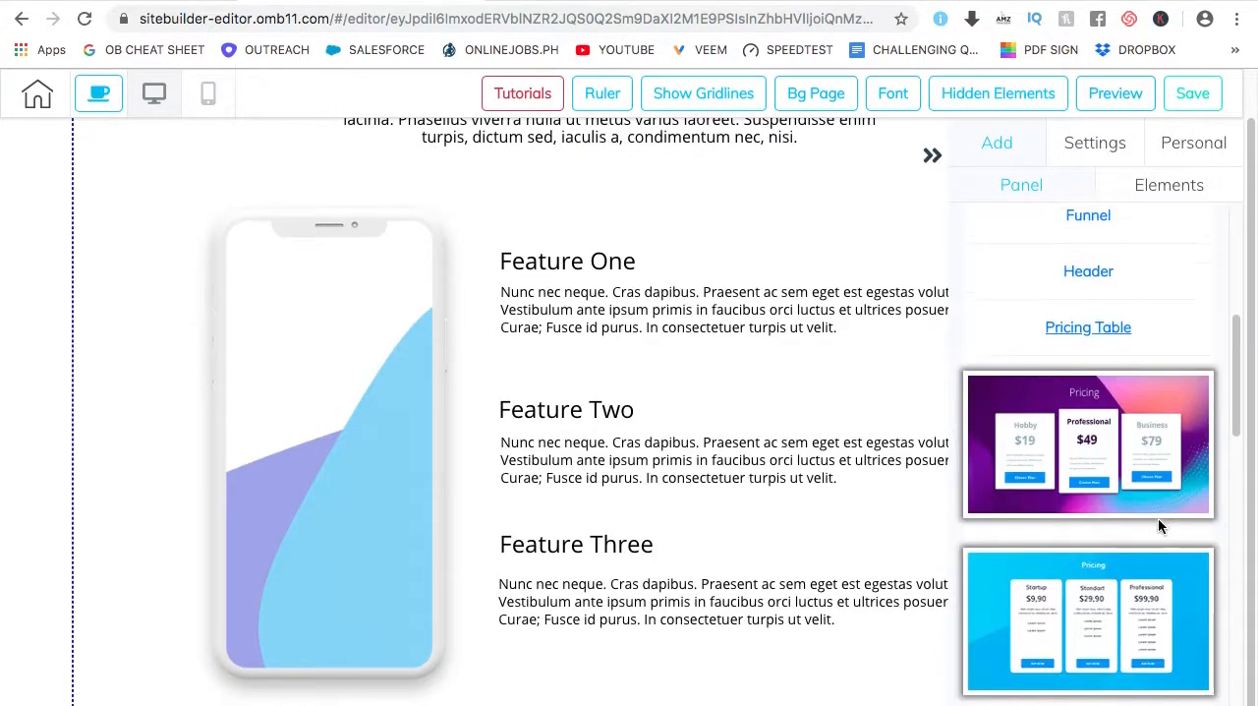
pyautogui.scroll(-5, 1158, 517)
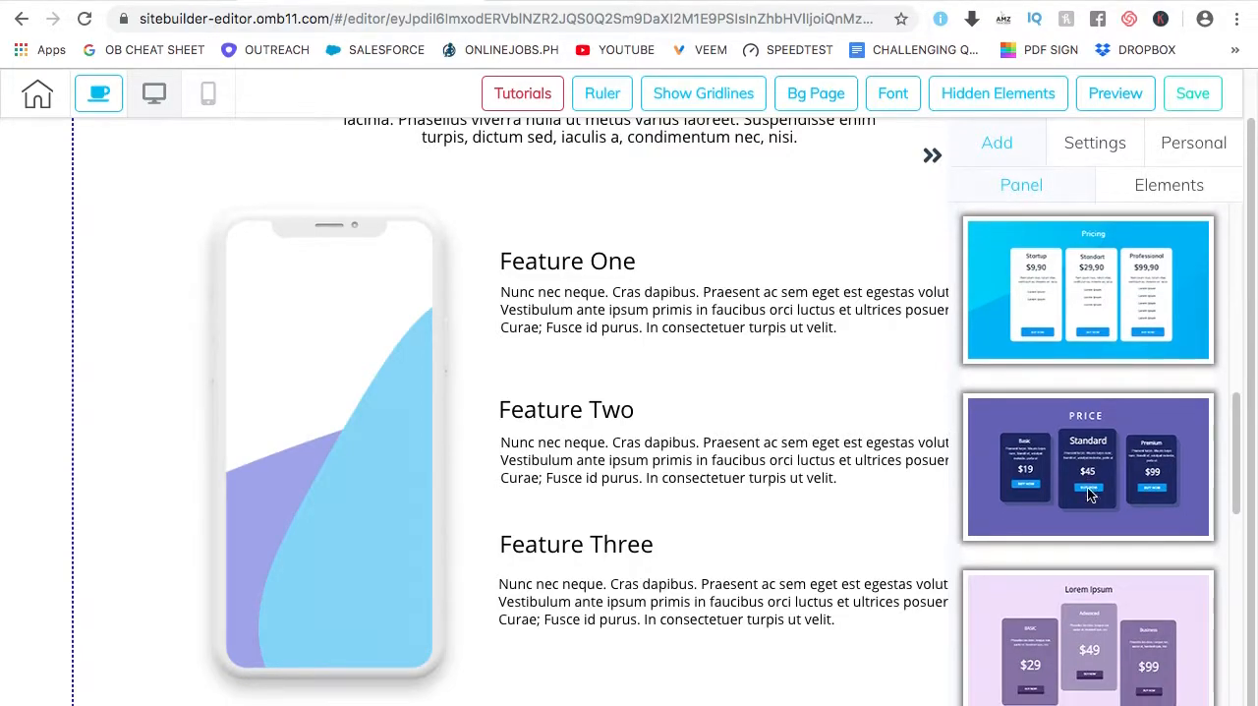
pyautogui.scroll(-6, 1084, 496)
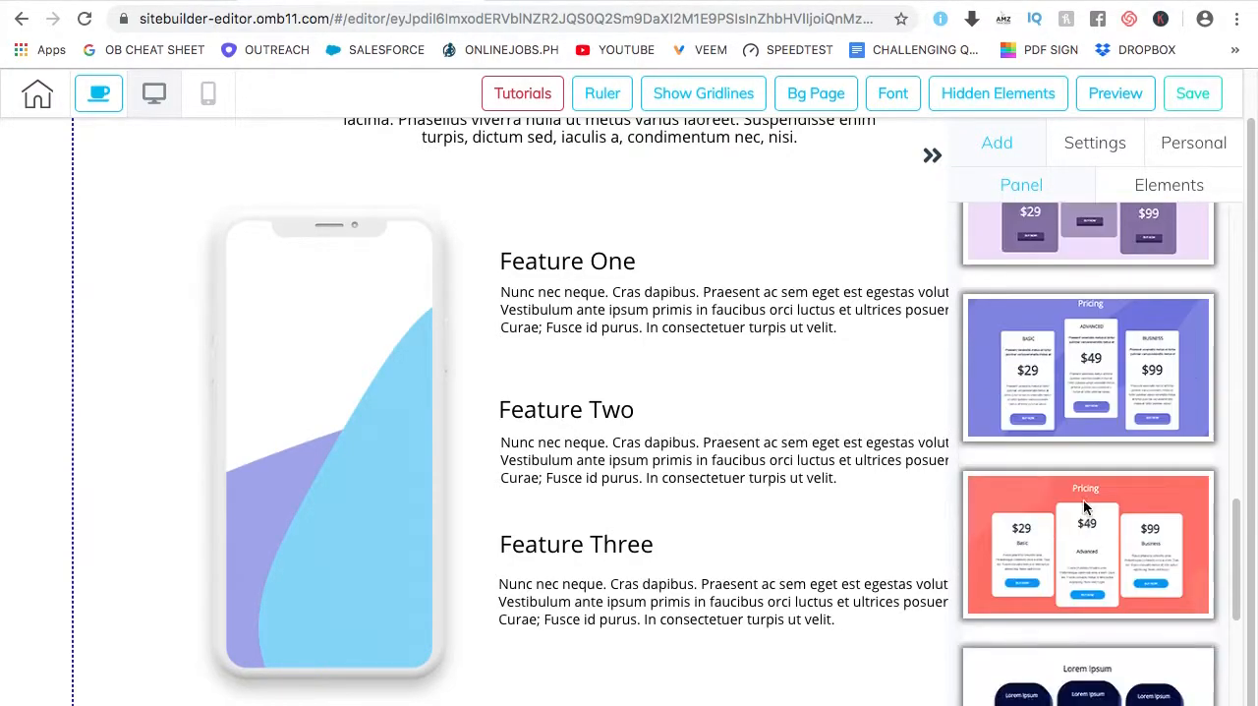
pyautogui.scroll(-2, 1078, 499)
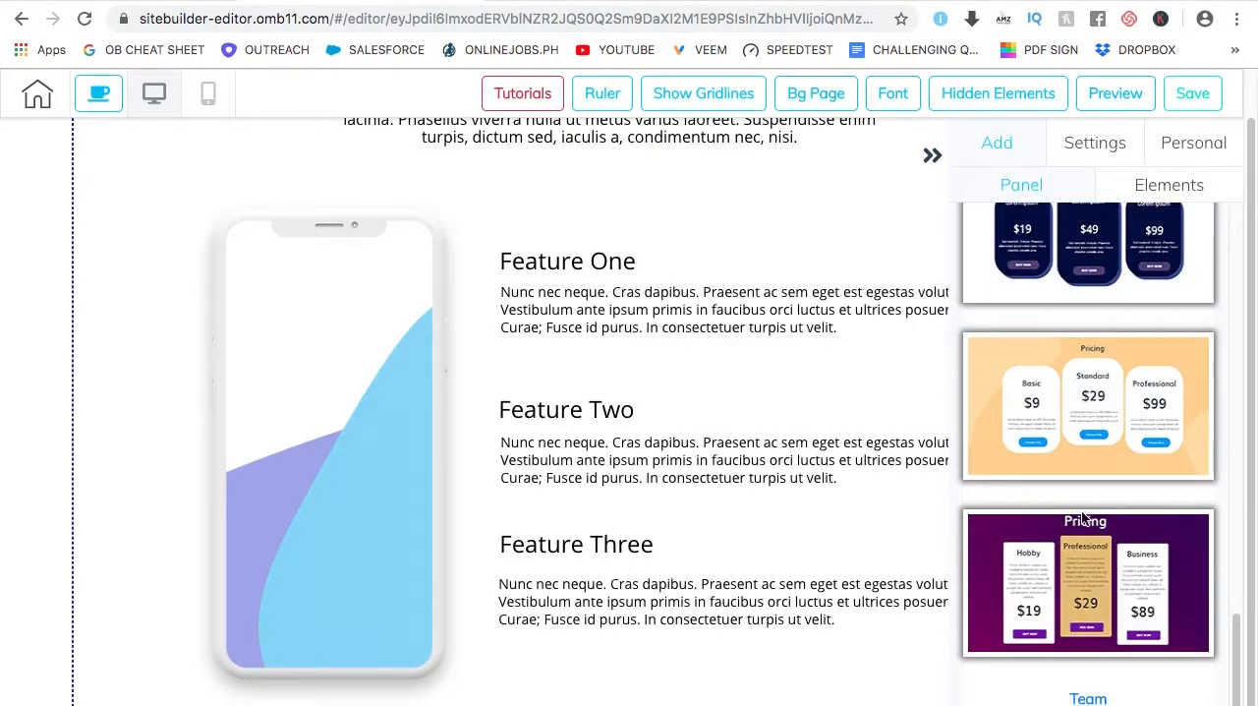
pyautogui.click(1093, 557)
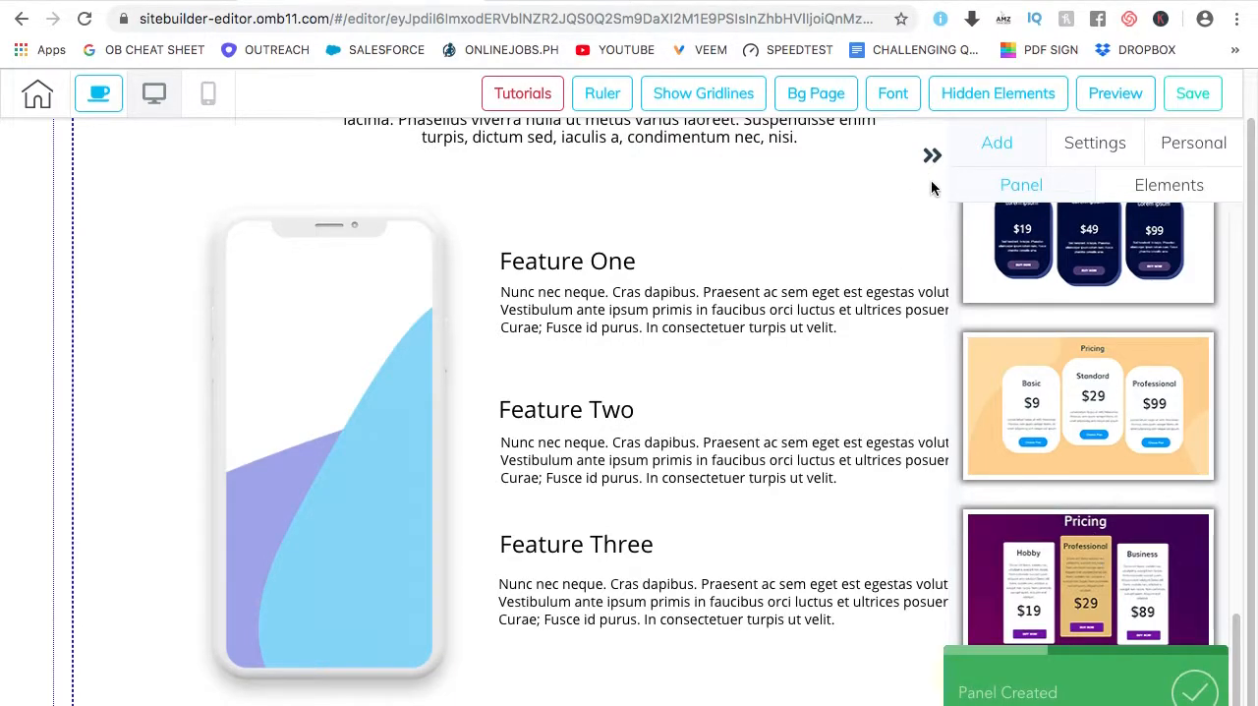
pyautogui.click(931, 154)
pyautogui.scroll(-3, 973, 344)
pyautogui.scroll(-5, 988, 400)
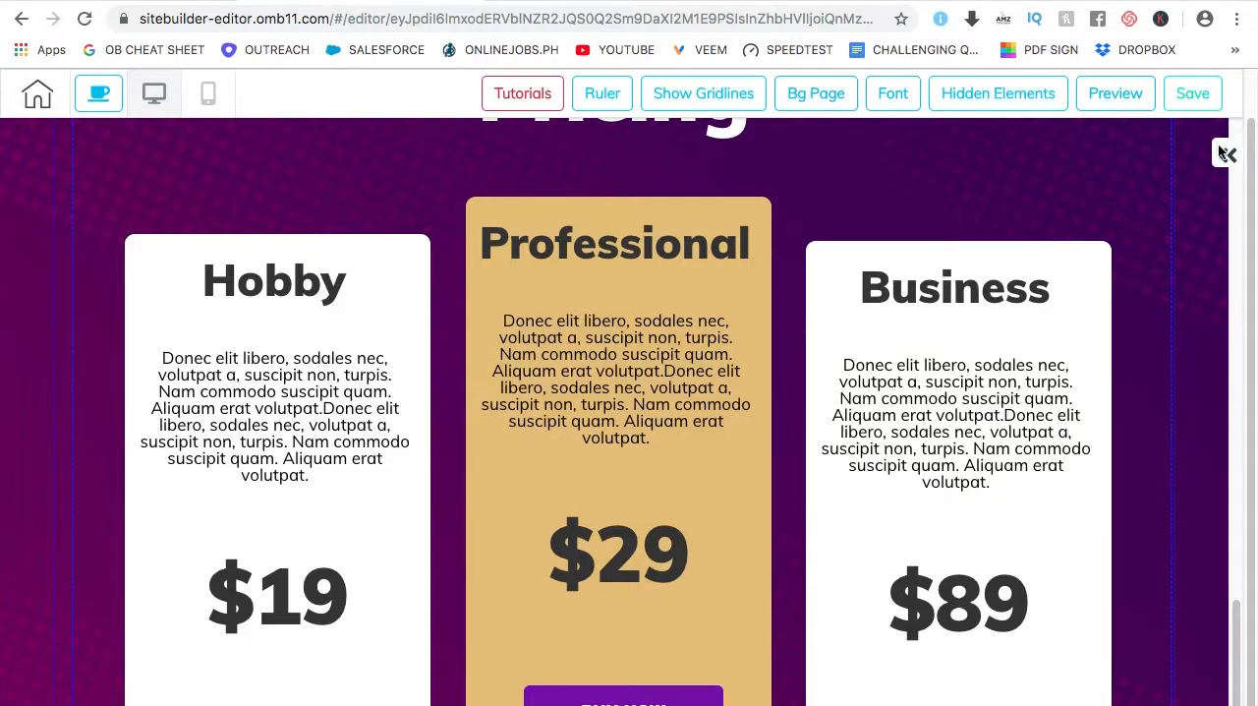
# Step: Look through the list of panel template categories available for the page
pyautogui.click(1226, 155)
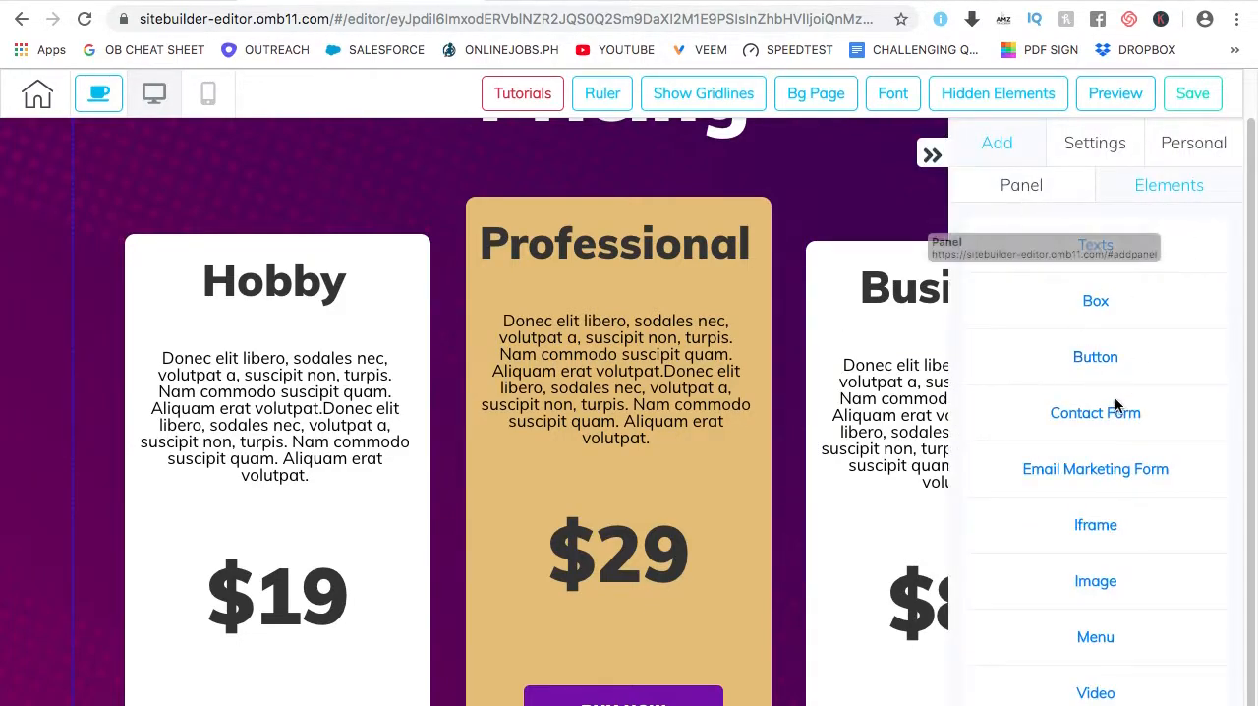
pyautogui.click(1025, 187)
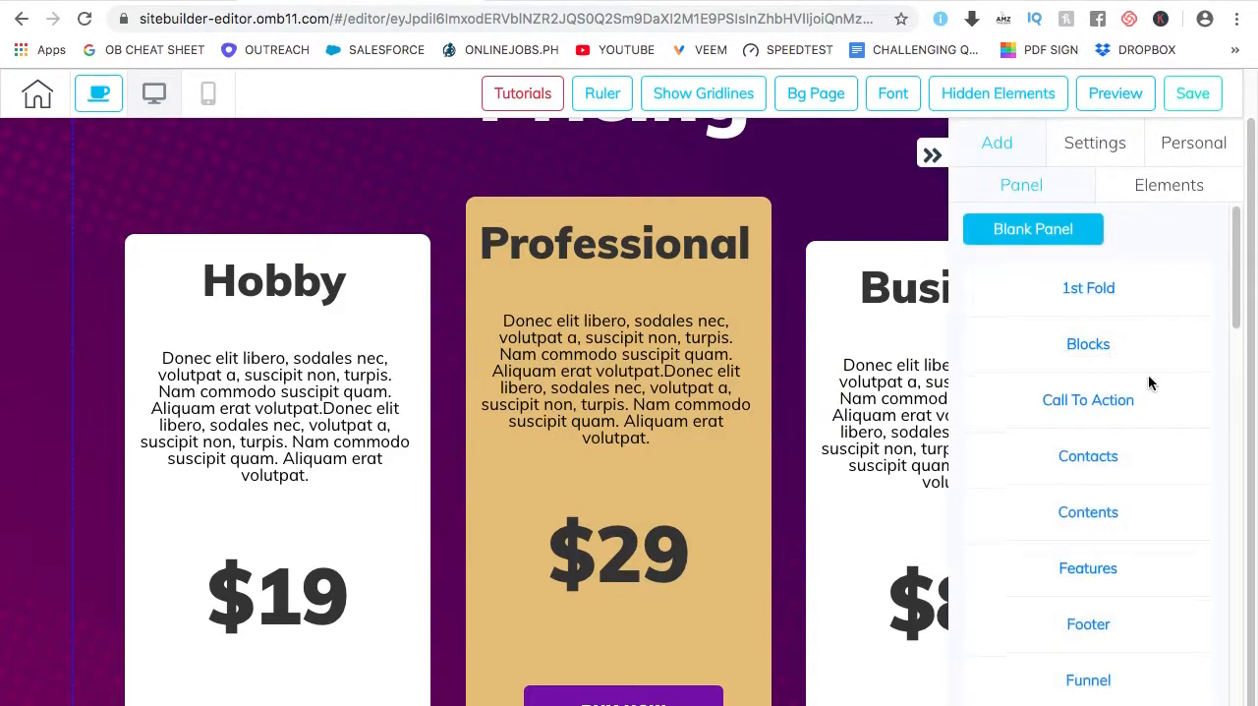
pyautogui.scroll(-1, 1144, 375)
pyautogui.scroll(-1, 1143, 384)
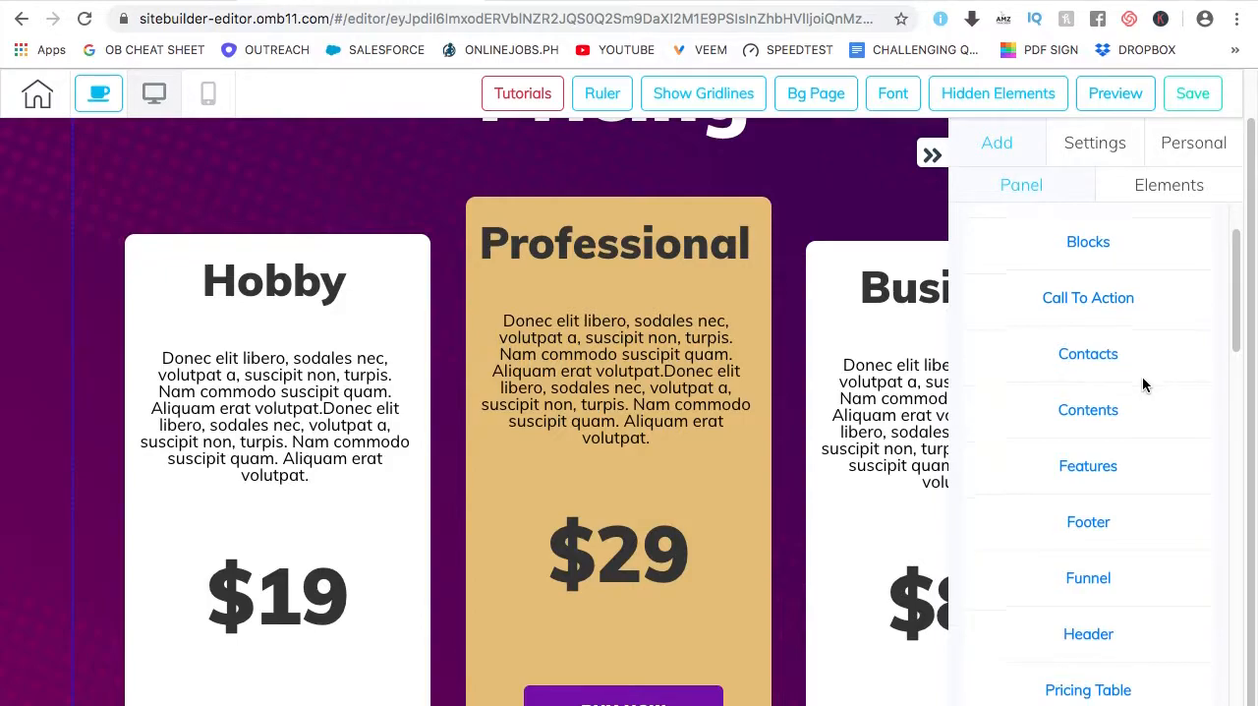
pyautogui.scroll(-1, 1143, 386)
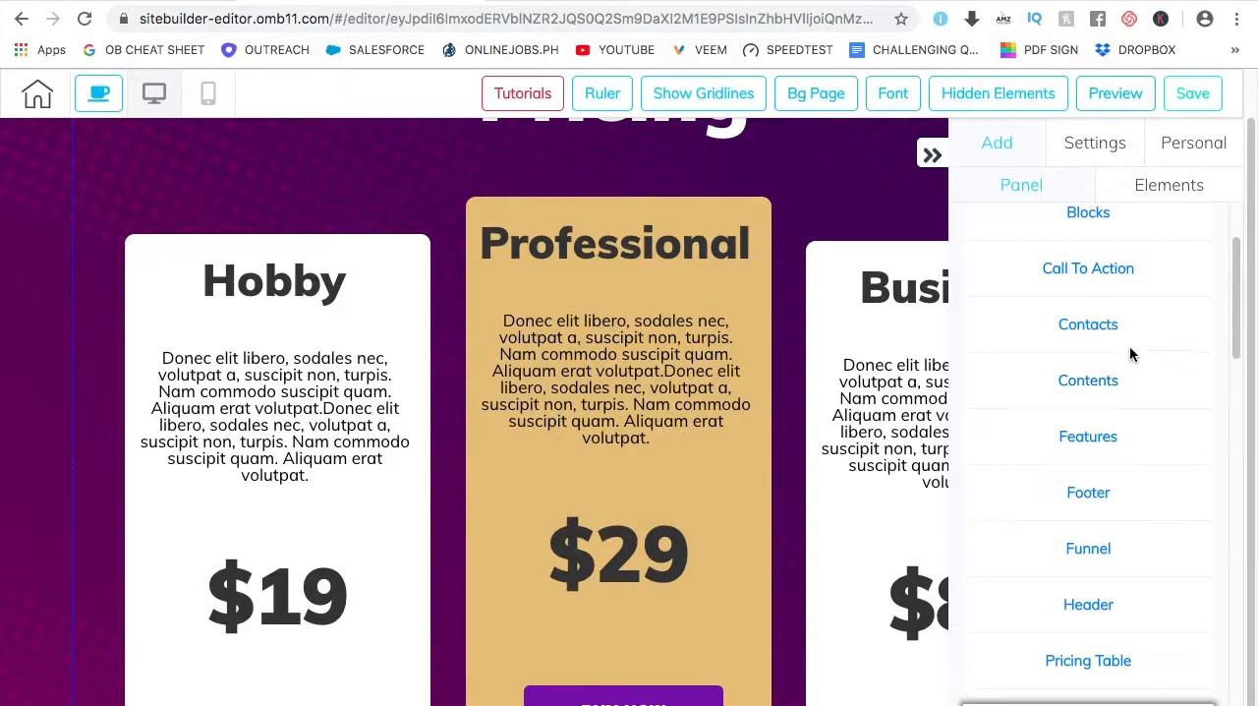
pyautogui.scroll(-1, 1160, 390)
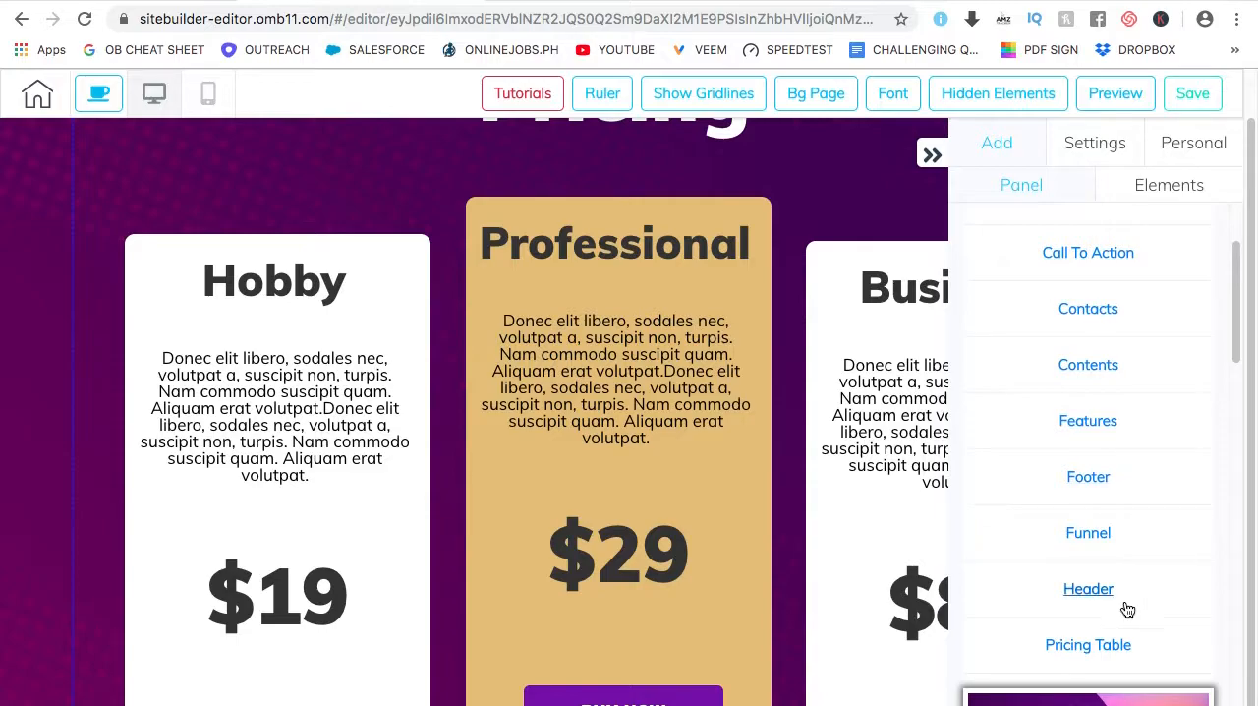
pyautogui.scroll(-2, 1117, 642)
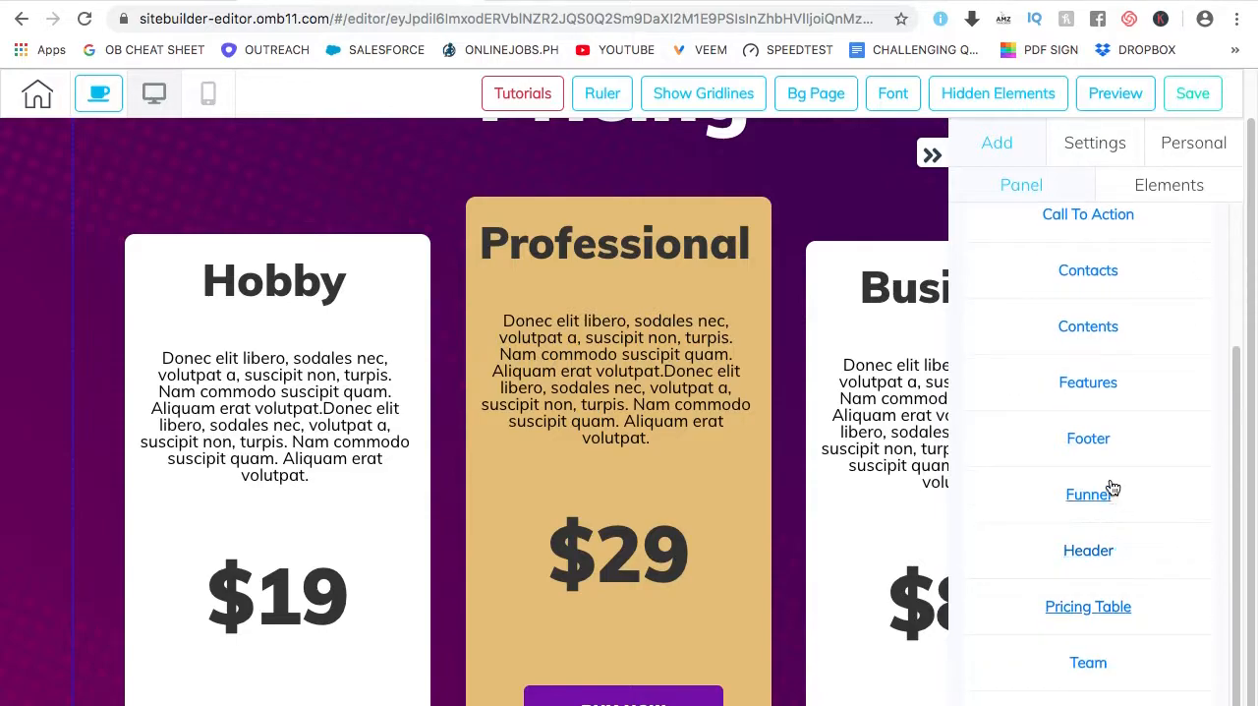
pyautogui.scroll(3, 1112, 486)
pyautogui.scroll(4, 1114, 482)
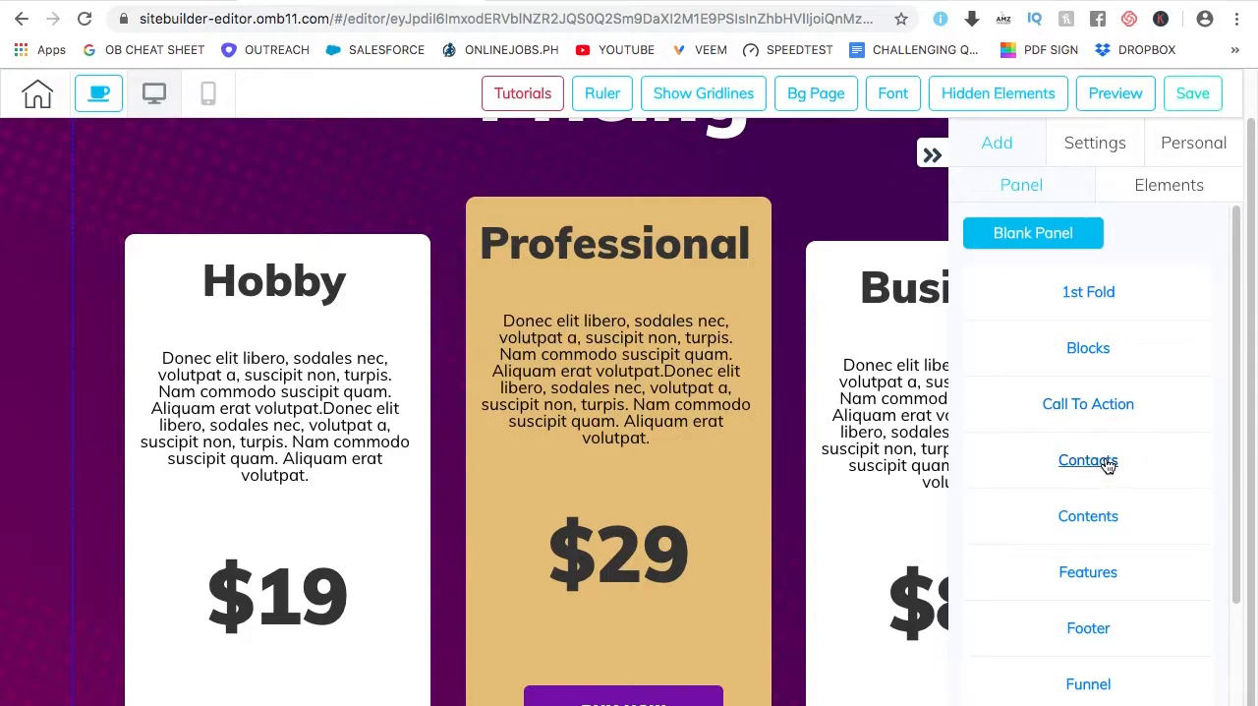
pyautogui.click(1108, 462)
pyautogui.scroll(-5, 1109, 467)
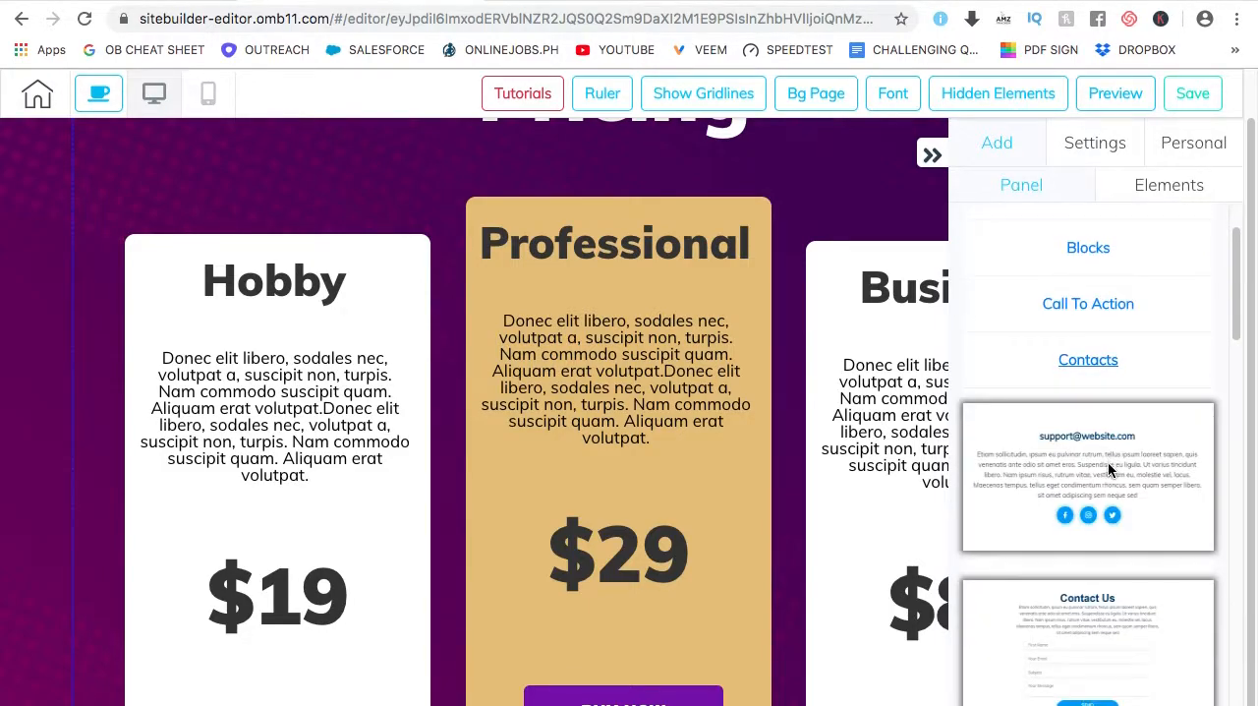
pyautogui.click(1119, 352)
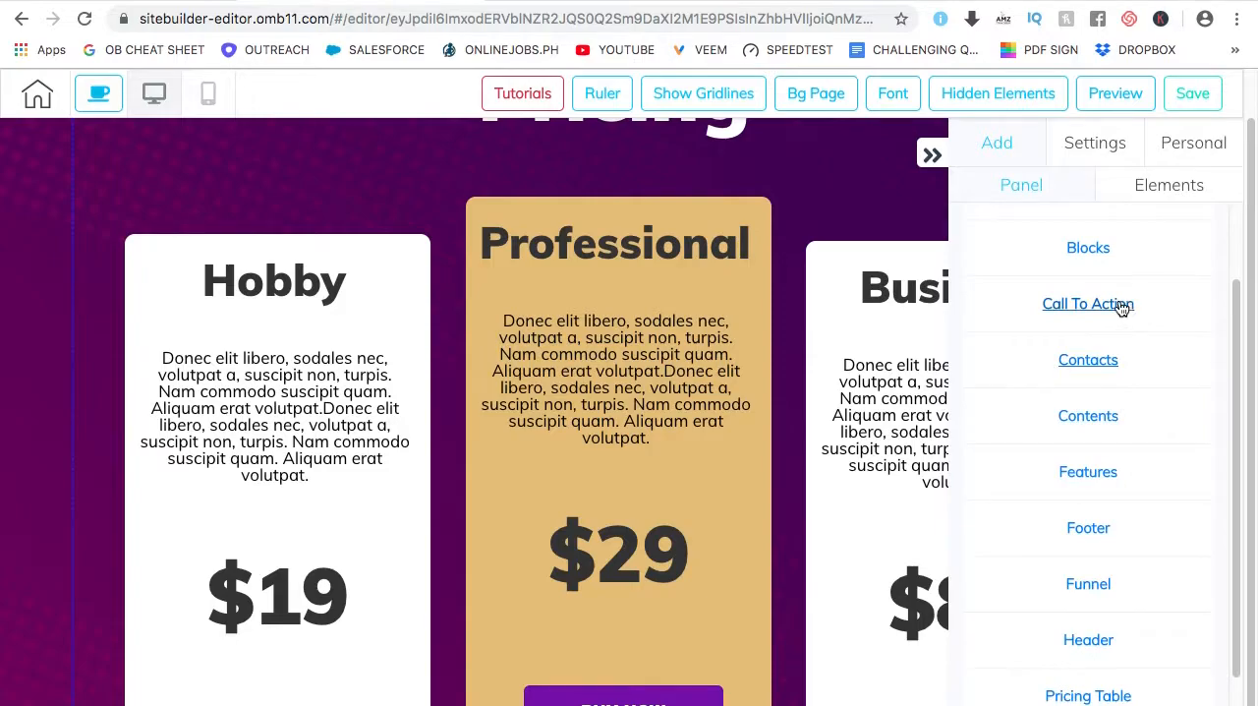
# Step: Add the Call To Action panel template with the "Take a Tour" button and the illustration of two people at a desk
pyautogui.click(1117, 303)
pyautogui.scroll(-1, 1154, 433)
pyautogui.scroll(-10, 1152, 426)
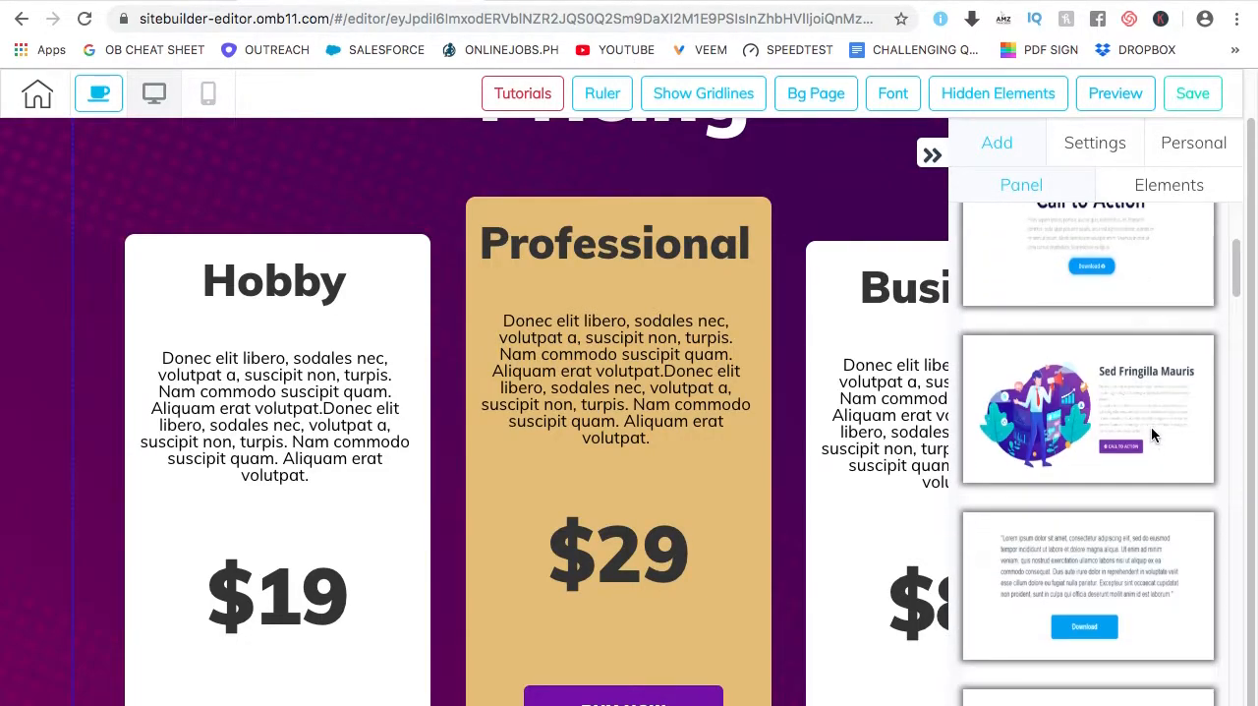
pyautogui.scroll(-5, 1151, 435)
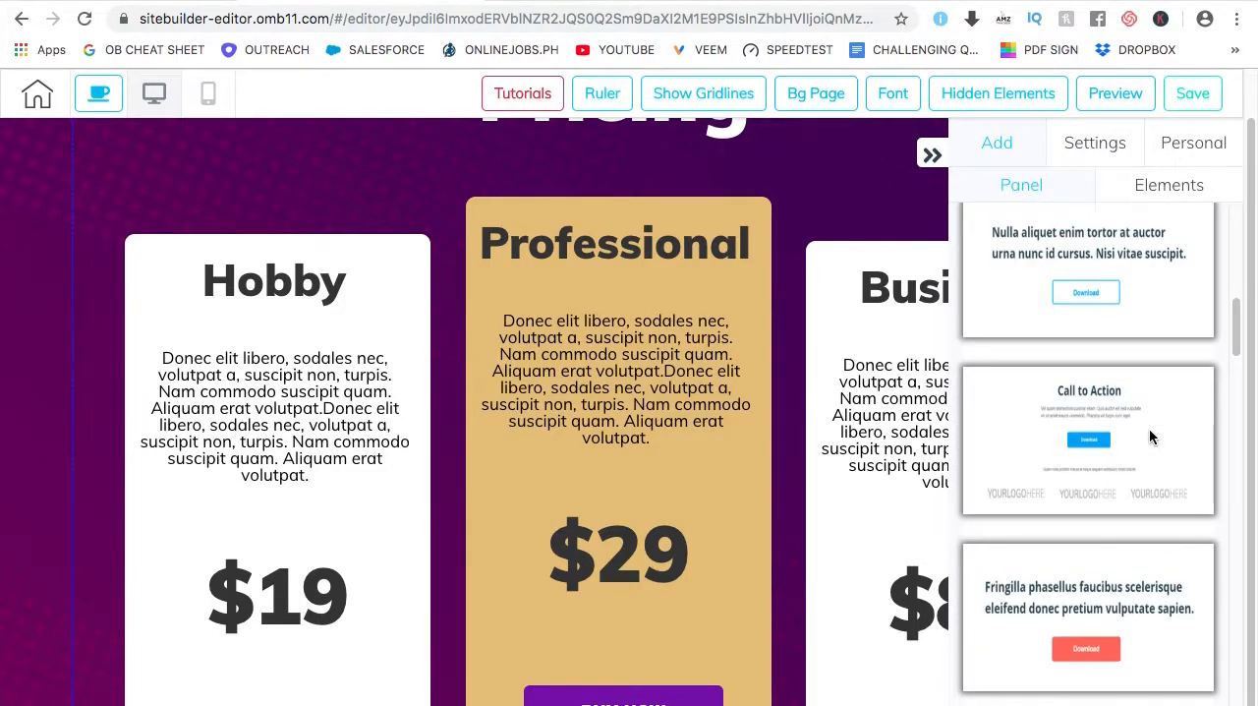
pyautogui.scroll(-6, 1148, 432)
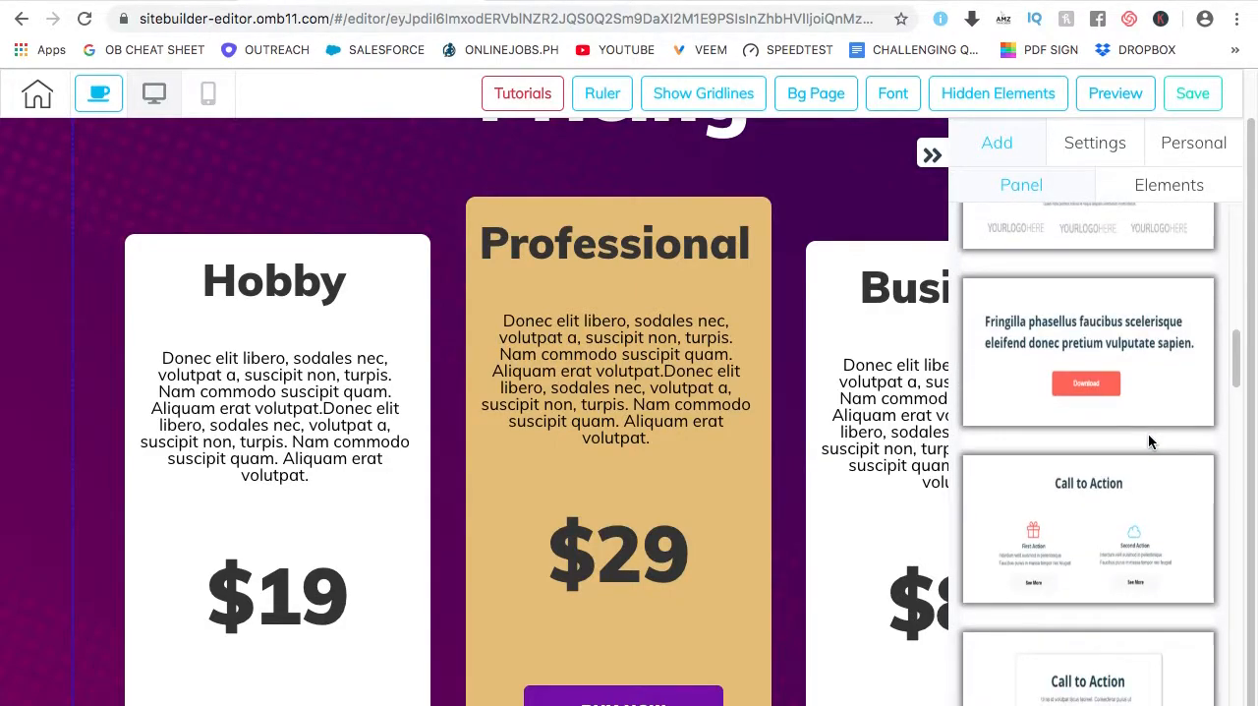
pyautogui.scroll(-8, 1143, 442)
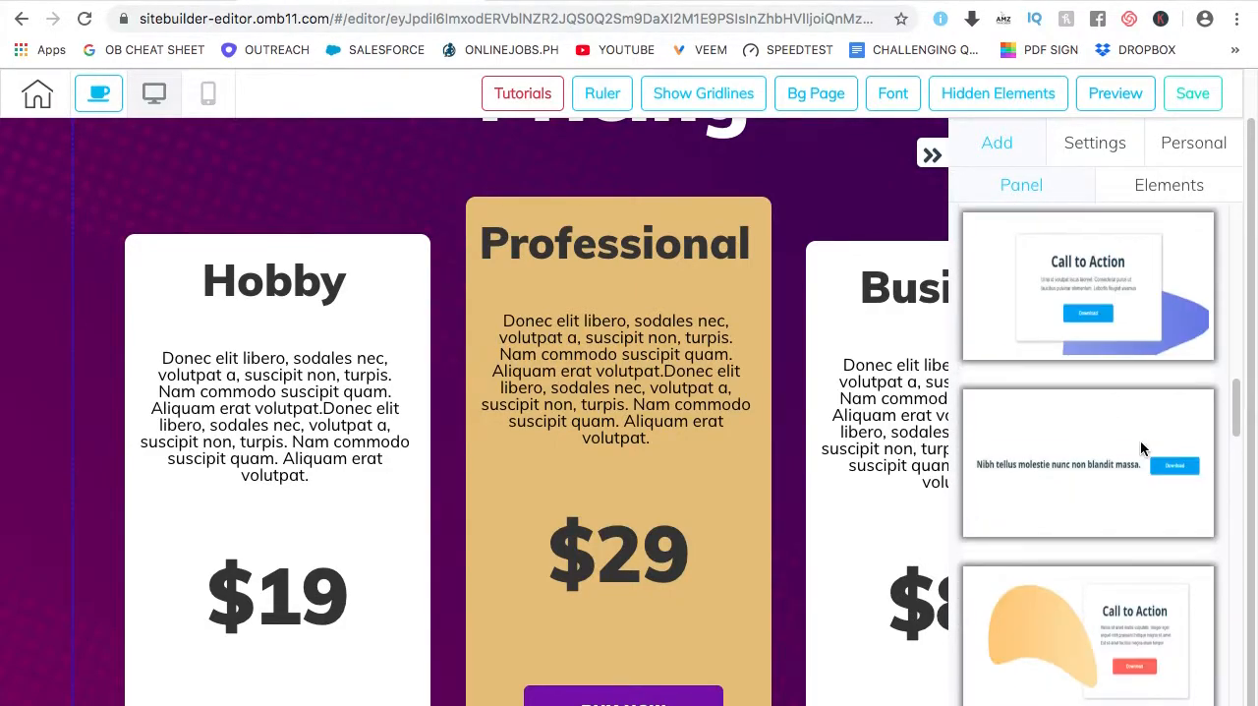
pyautogui.scroll(-3, 1140, 450)
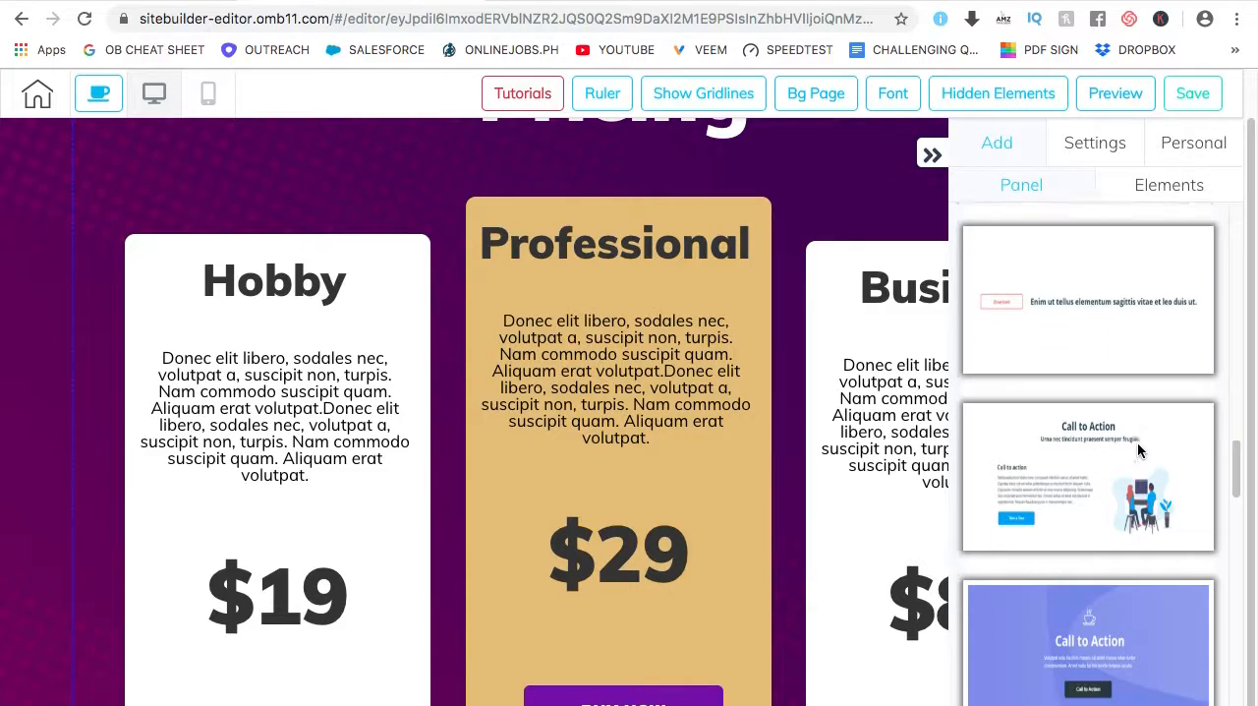
pyautogui.scroll(-2, 1142, 452)
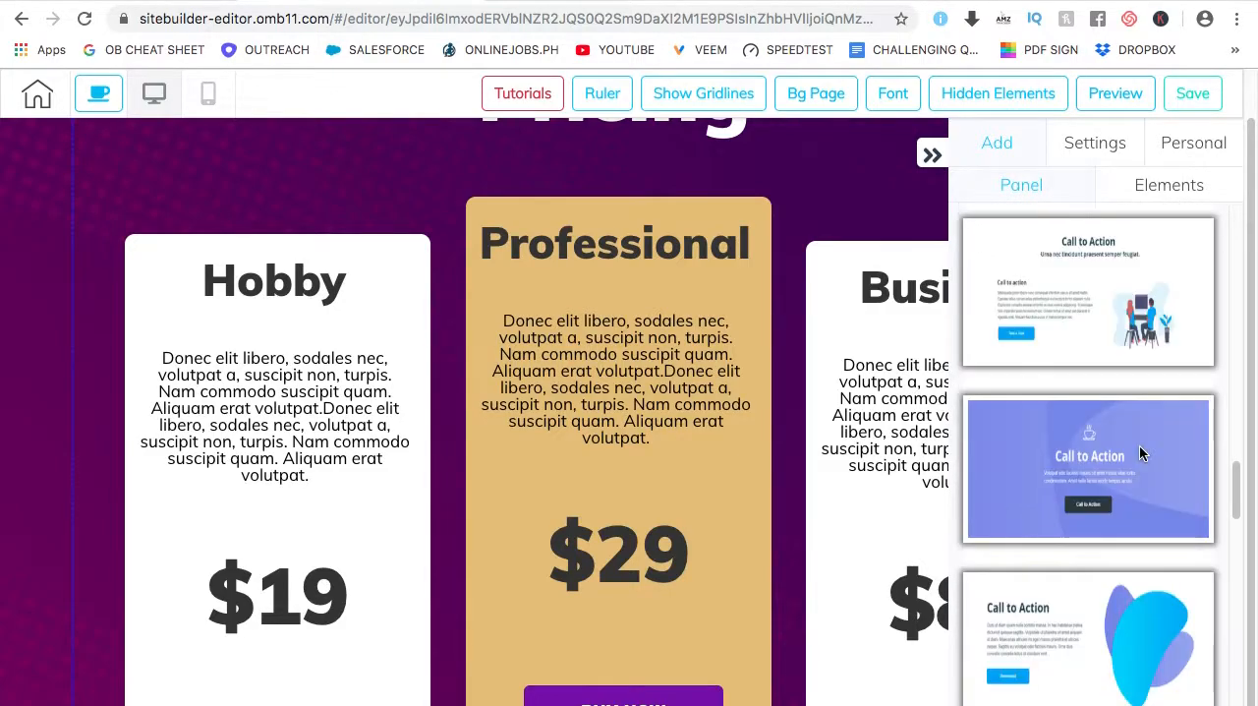
pyautogui.click(1087, 307)
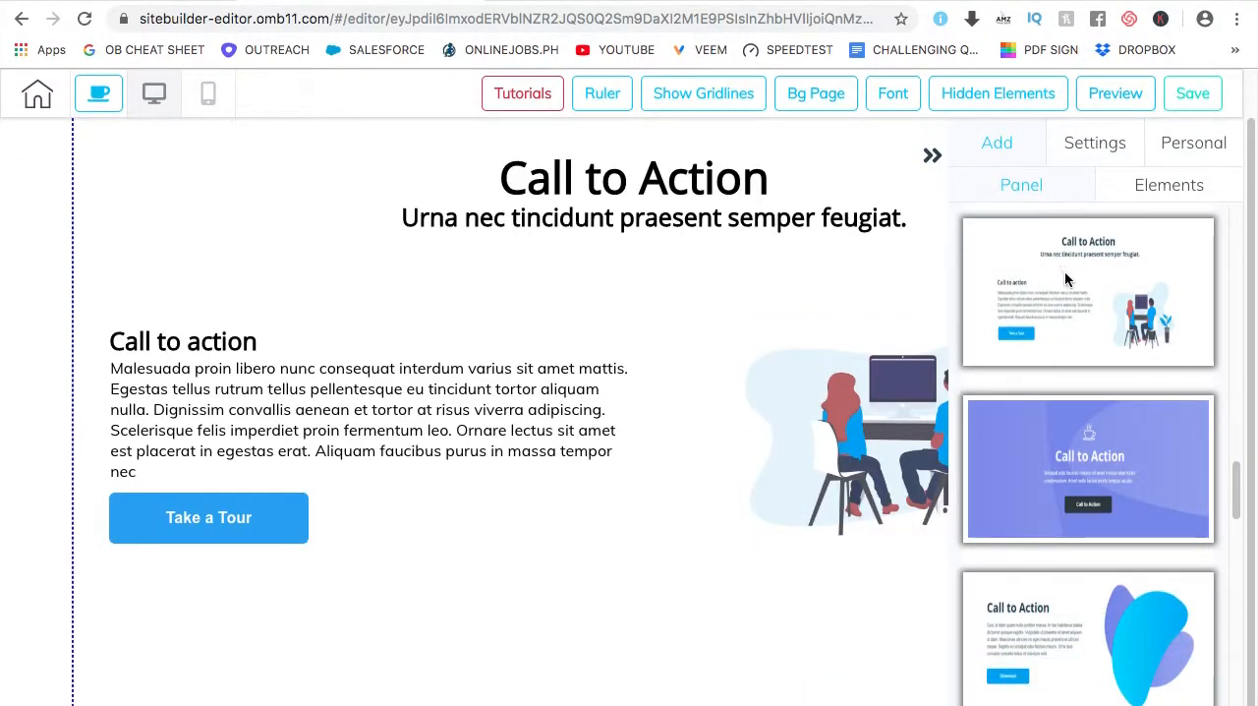
# Step: Add the Contacts panel template with a map beside a form for email, subject and message and a "SEND" button
pyautogui.scroll(15, 1078, 314)
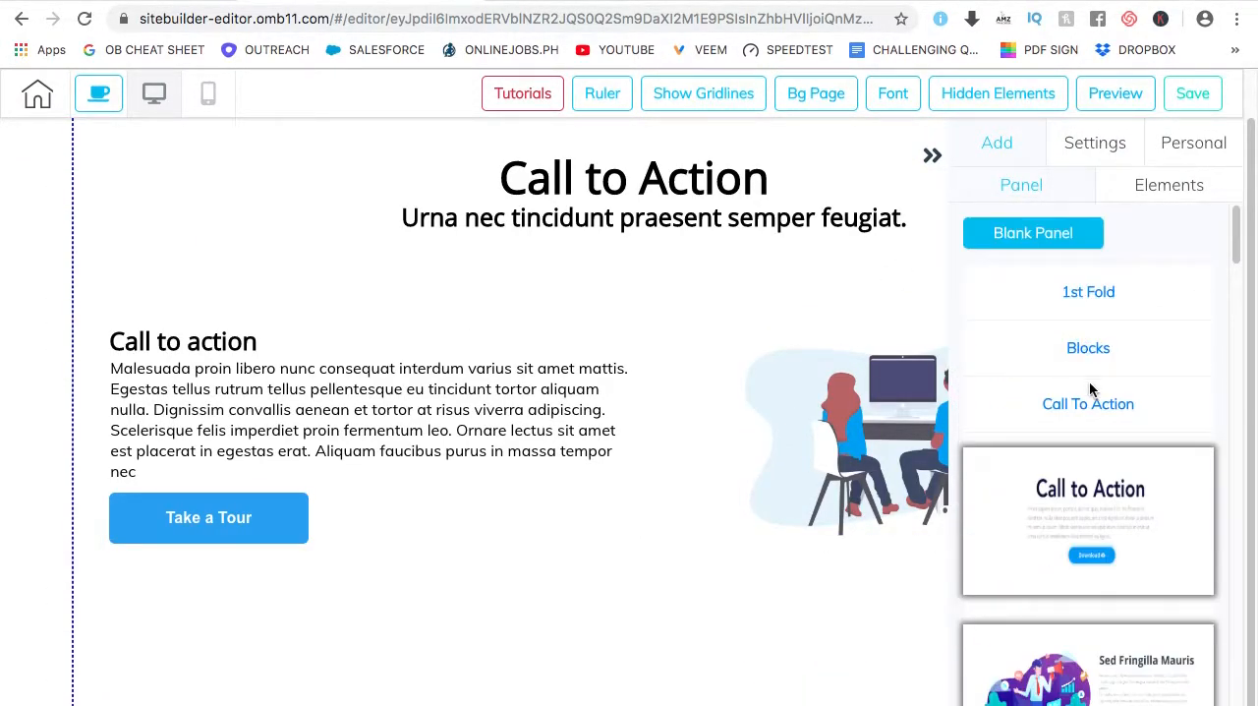
pyautogui.click(1089, 405)
pyautogui.scroll(-3, 1106, 418)
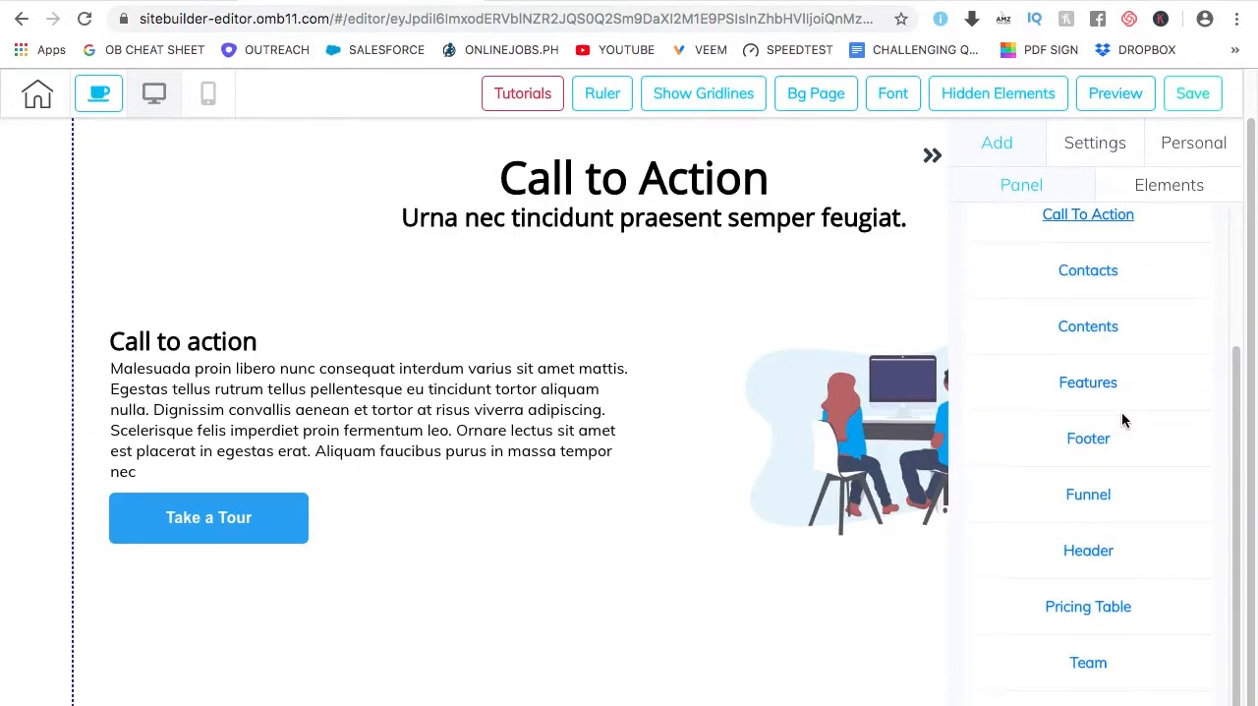
pyautogui.scroll(1, 1130, 479)
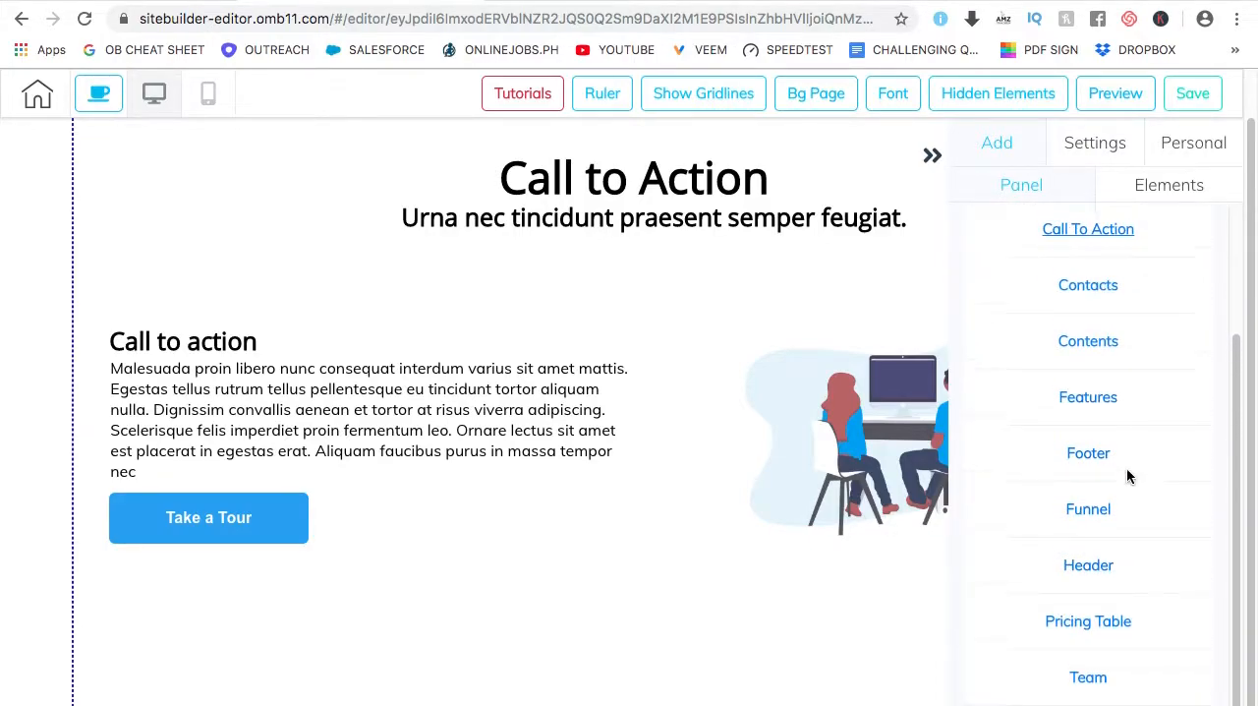
pyautogui.click(1098, 235)
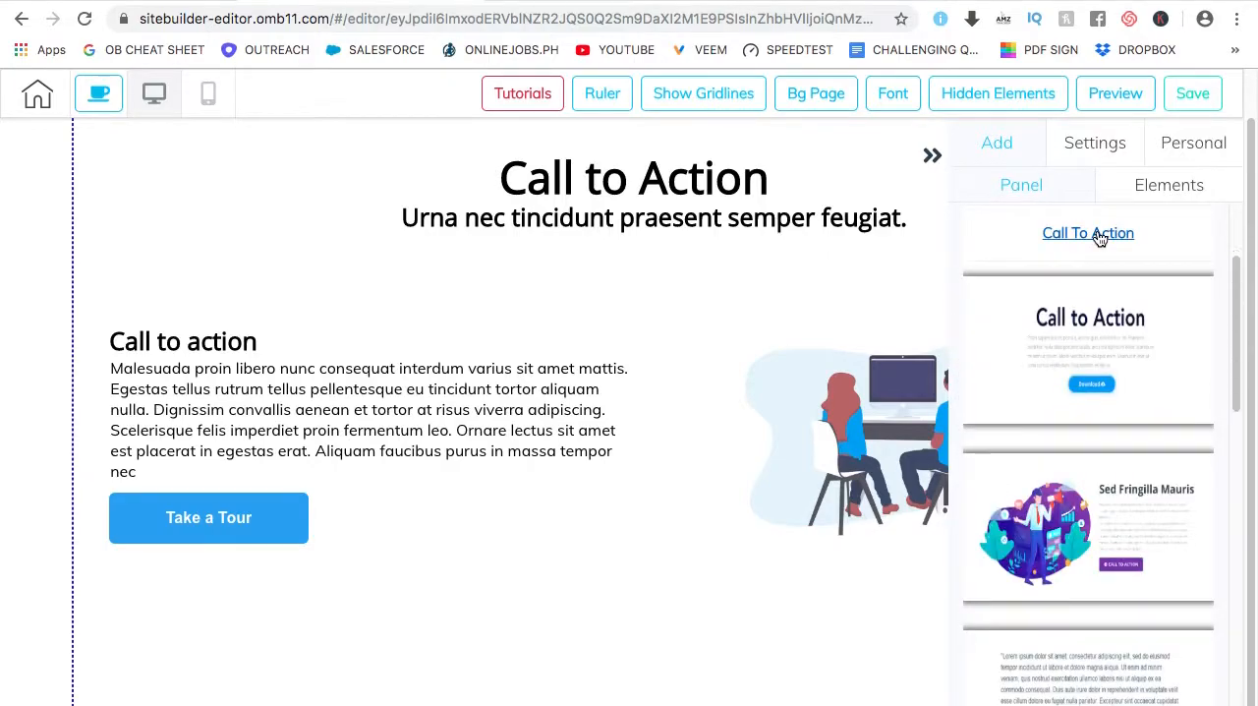
pyautogui.click(1099, 236)
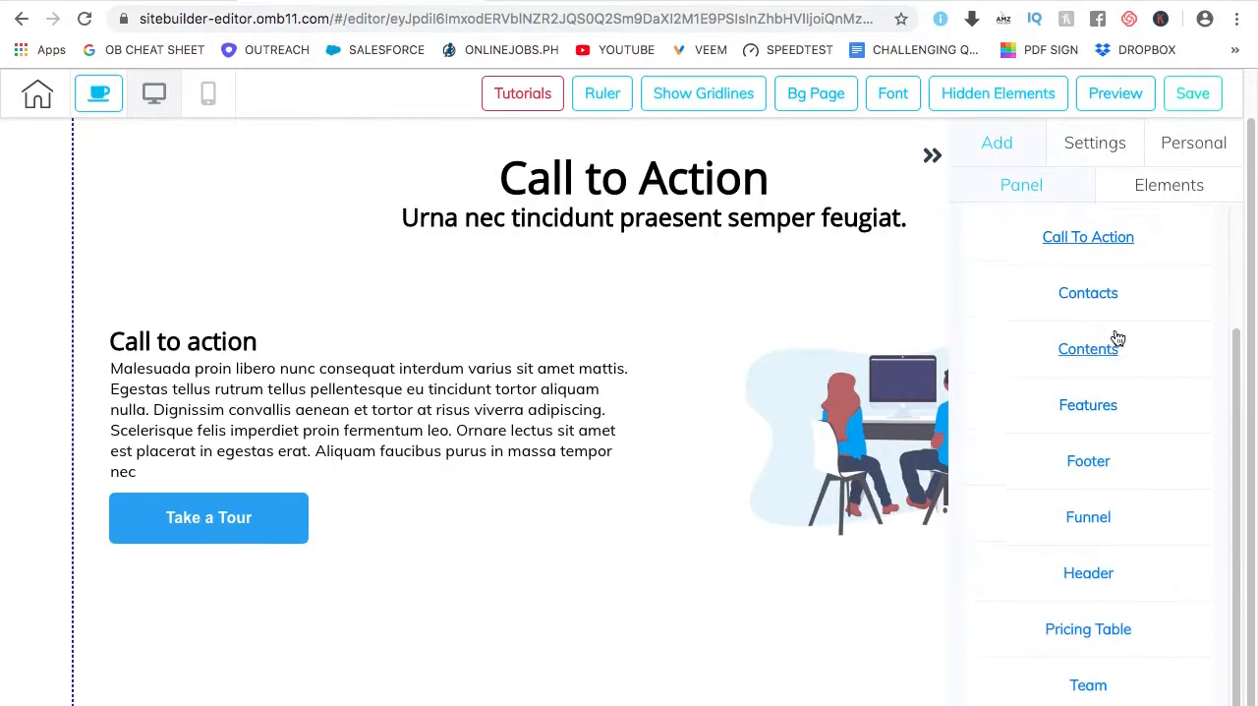
pyautogui.click(1108, 291)
pyautogui.scroll(-2, 1168, 401)
pyautogui.scroll(-5, 1165, 398)
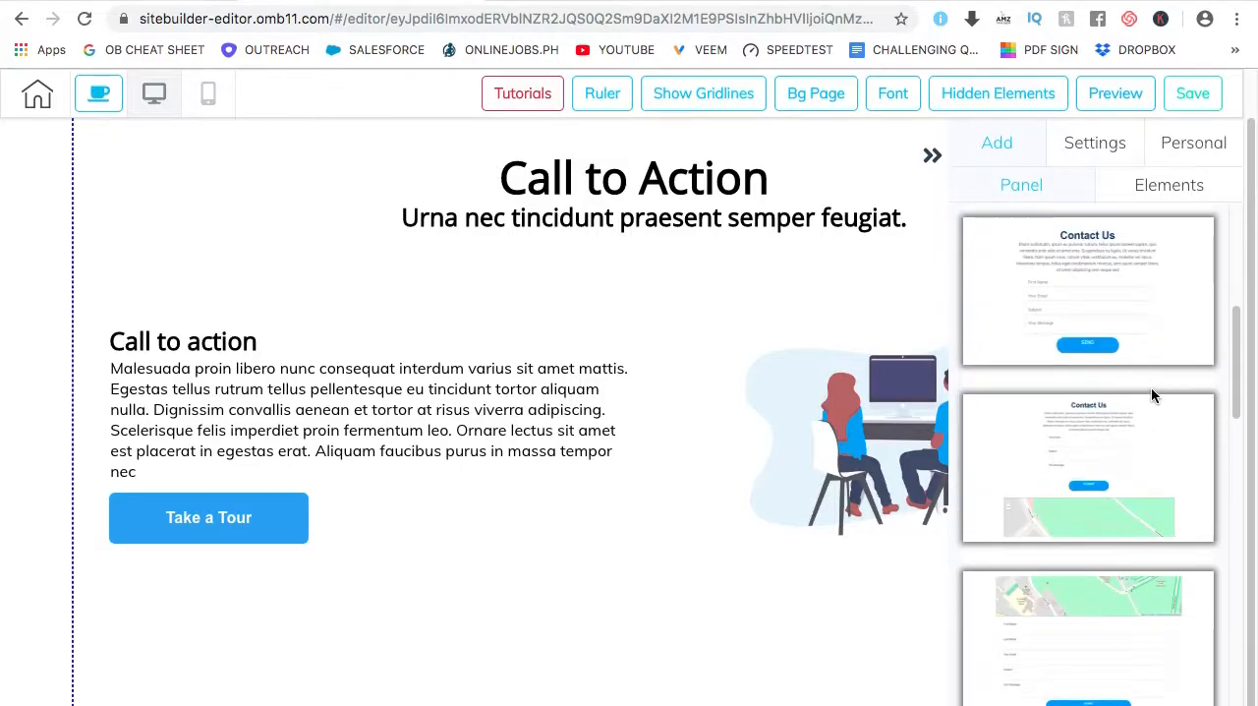
pyautogui.scroll(-6, 1152, 395)
pyautogui.scroll(-1, 1151, 391)
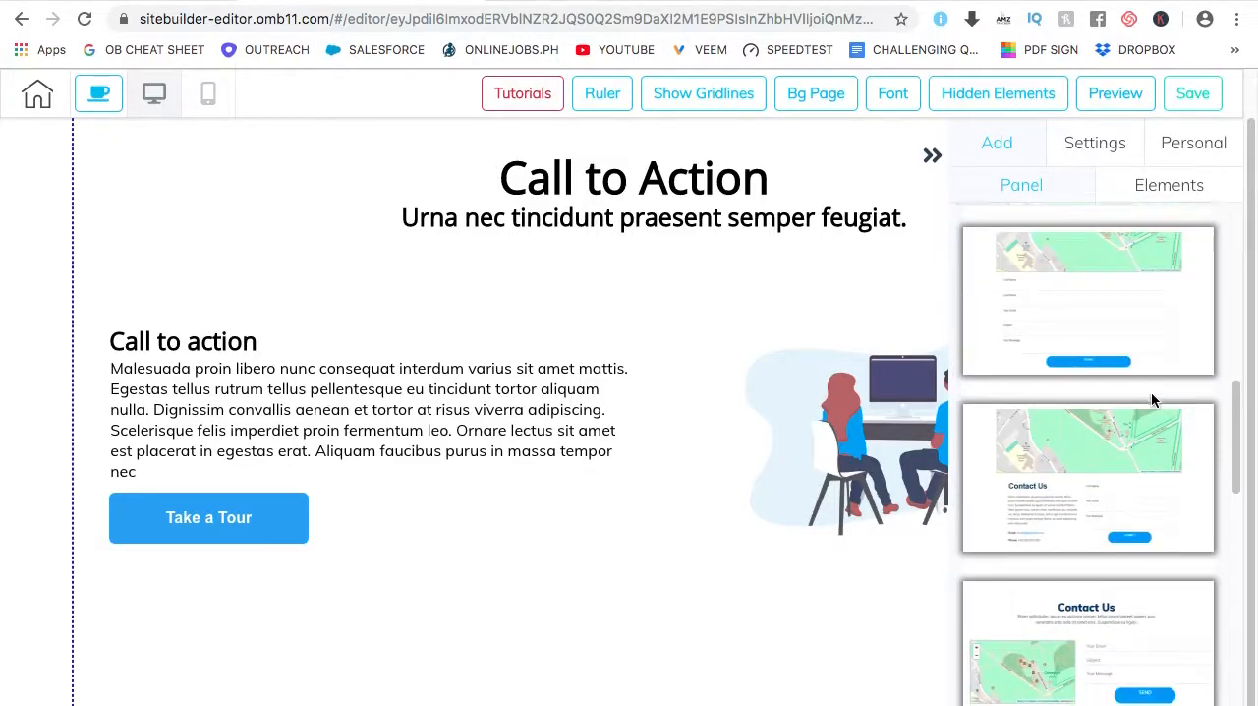
pyautogui.click(1103, 595)
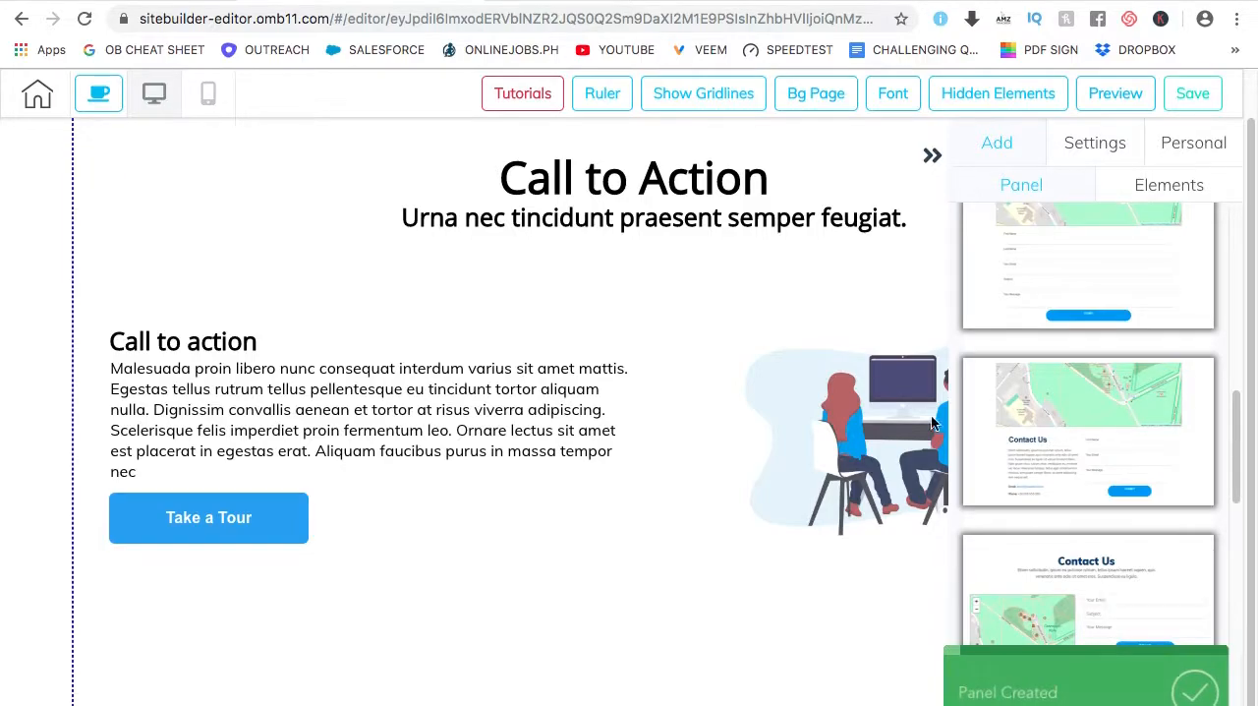
pyautogui.scroll(-5, 755, 454)
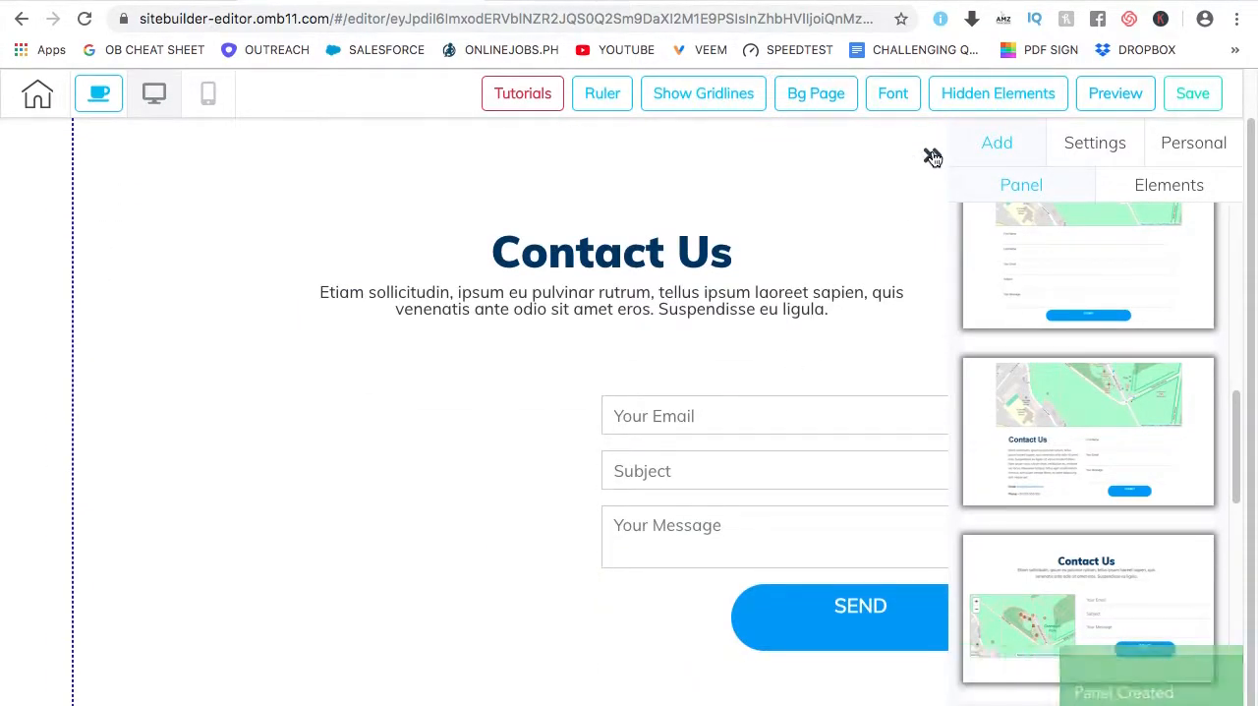
# Step: Delete the Contact Us panel with the "SEND" button from the page
pyautogui.click(933, 157)
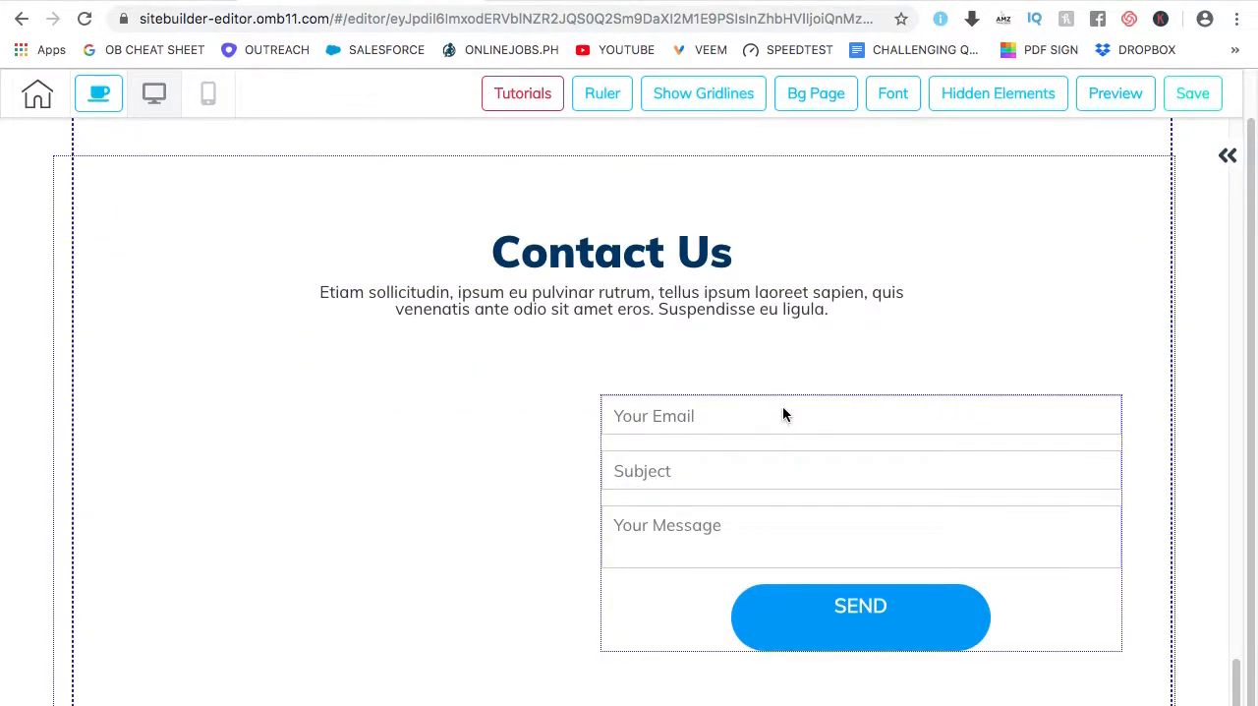
pyautogui.click(255, 182)
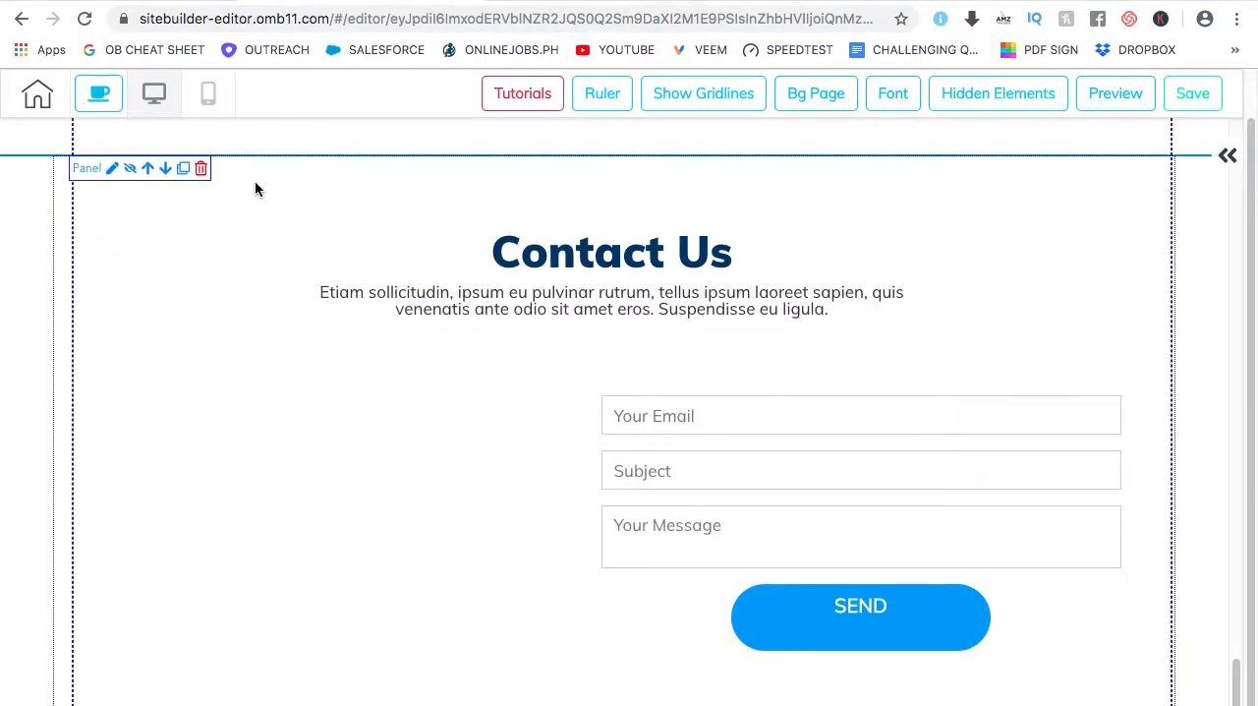
pyautogui.click(204, 171)
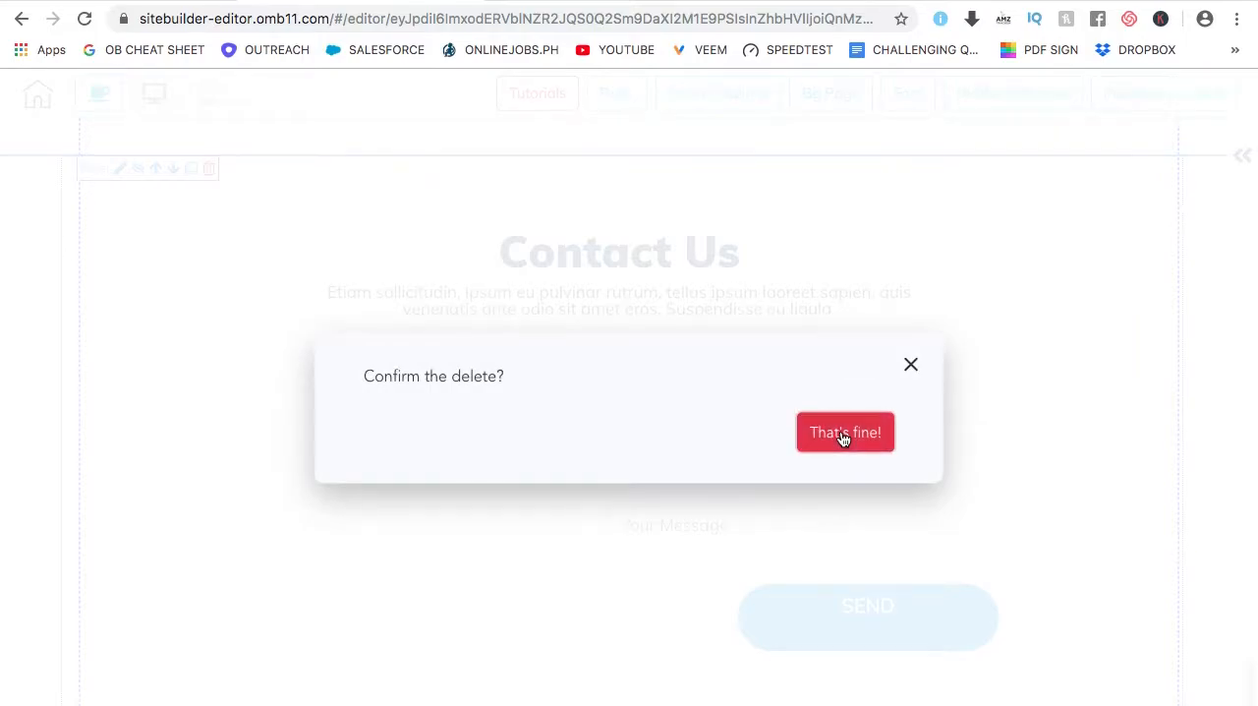
pyautogui.click(845, 433)
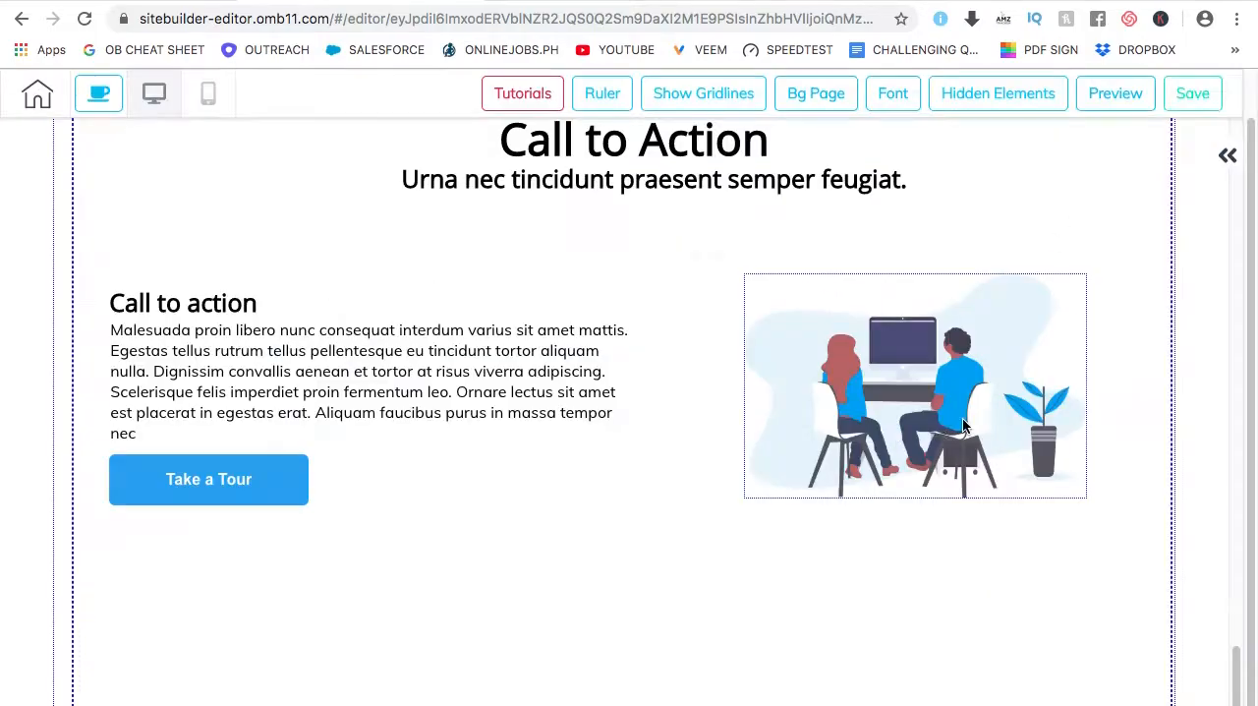
pyautogui.click(1228, 158)
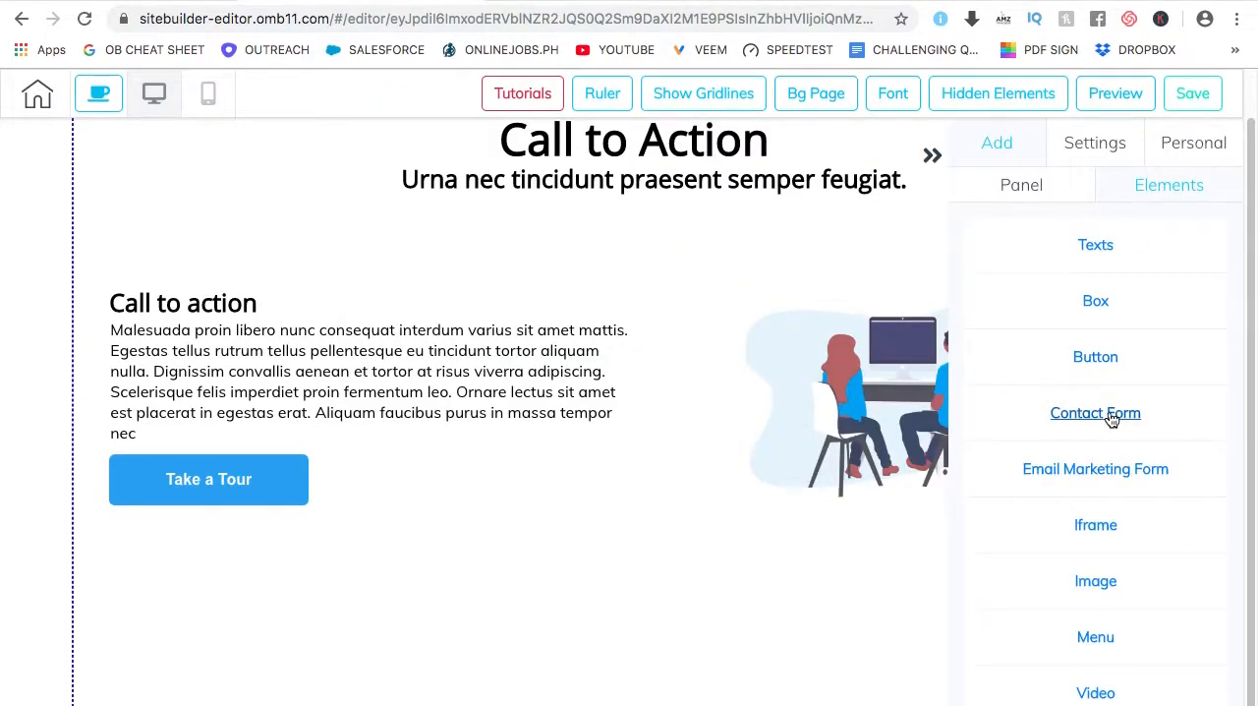
pyautogui.click(1113, 415)
pyautogui.scroll(-1, 1111, 414)
pyautogui.scroll(1, 1111, 415)
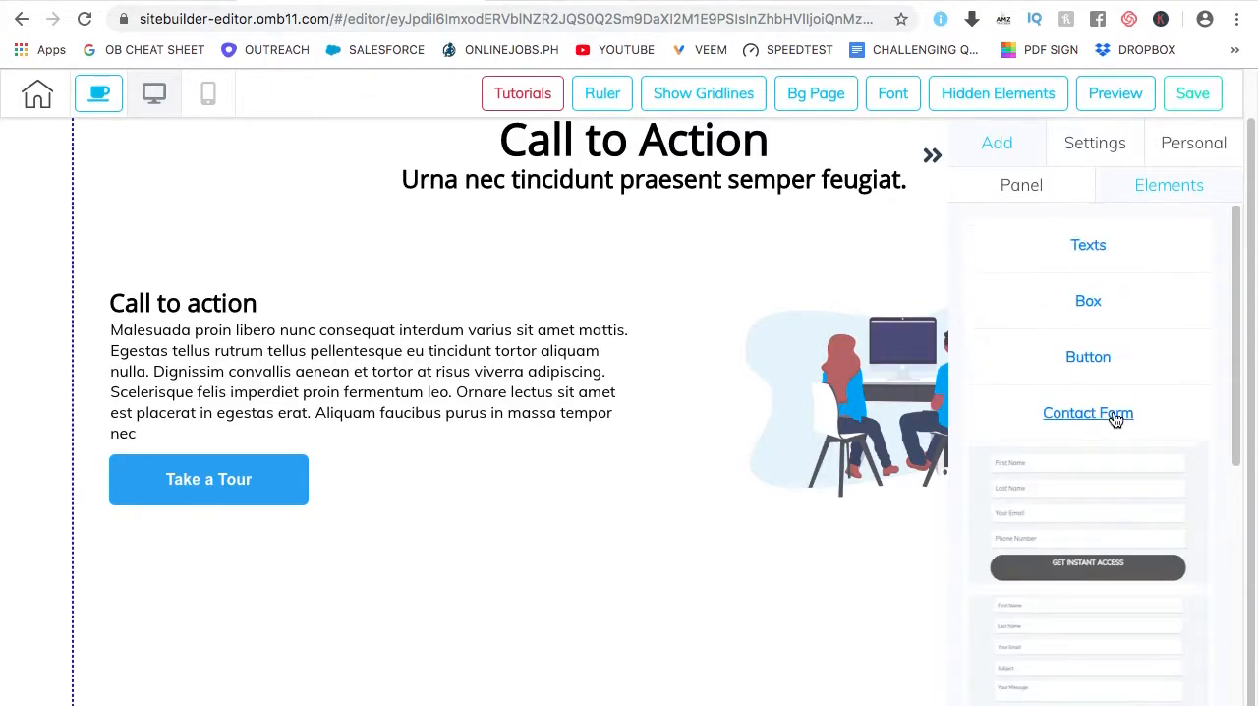
# Step: Add the Contacts panel template with a five-field form, a "SUBMIT" button and a map beside the form
pyautogui.click(1034, 184)
pyautogui.click(1086, 460)
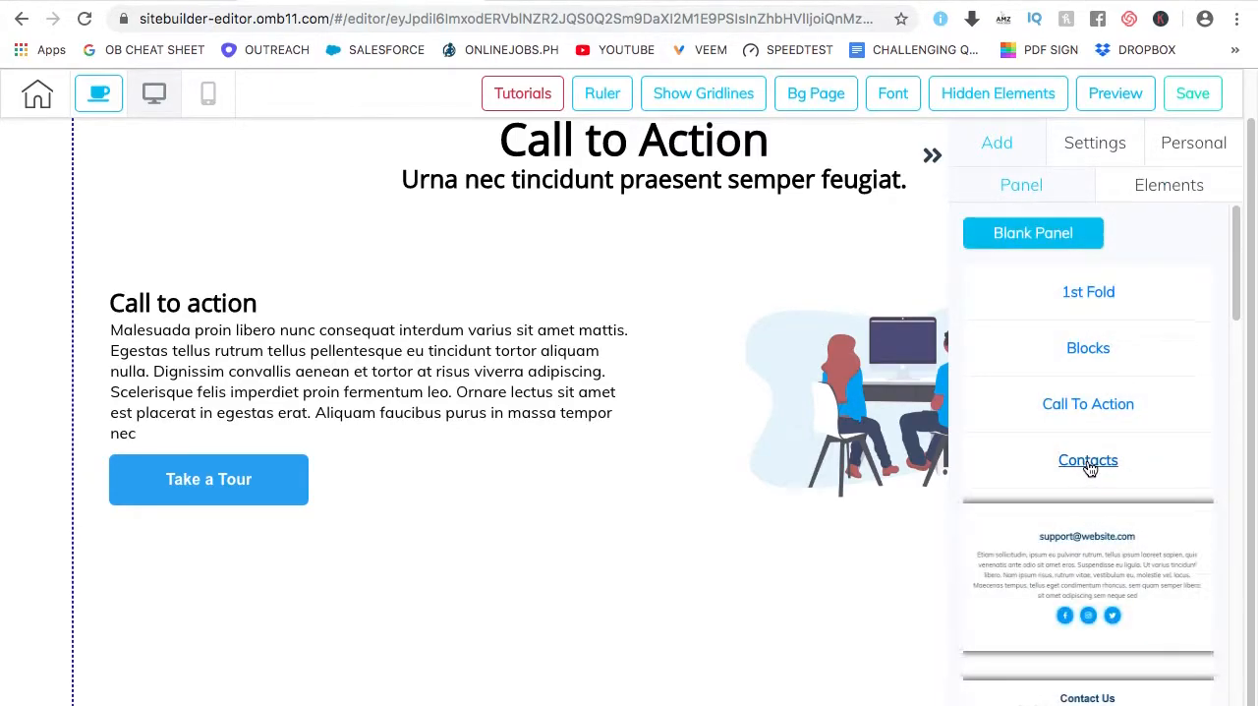
pyautogui.scroll(-2, 1167, 432)
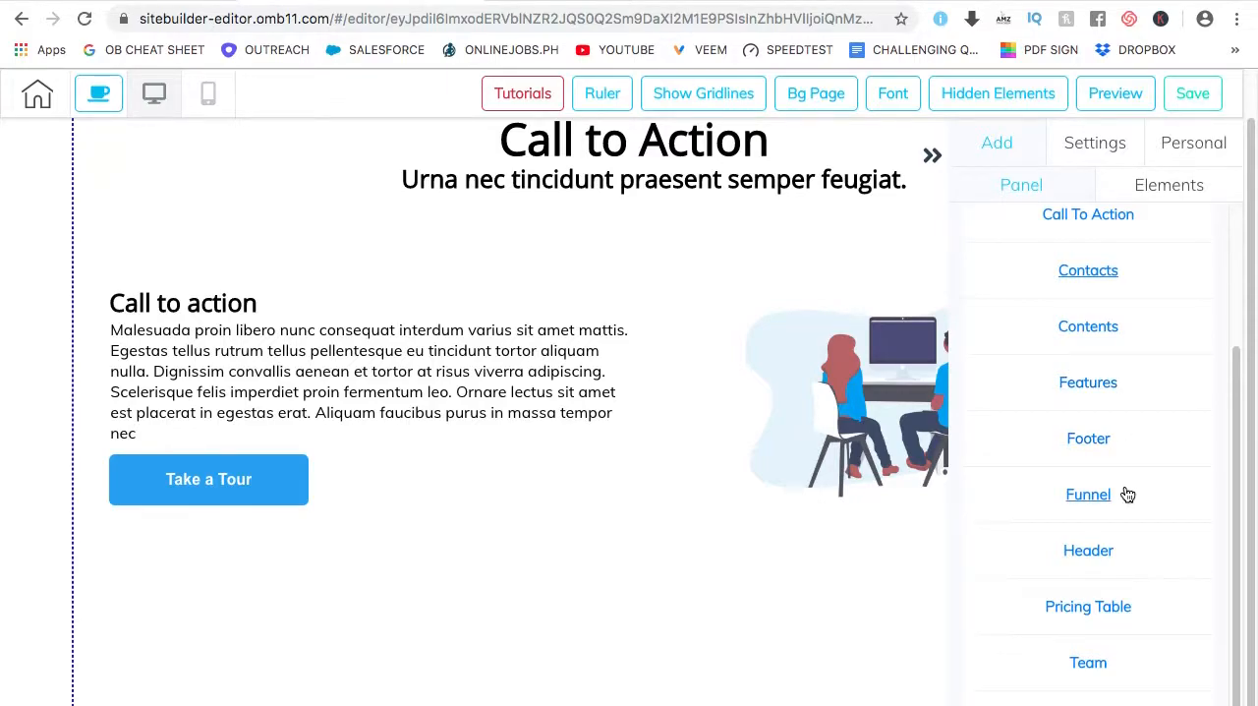
pyautogui.scroll(1, 1110, 286)
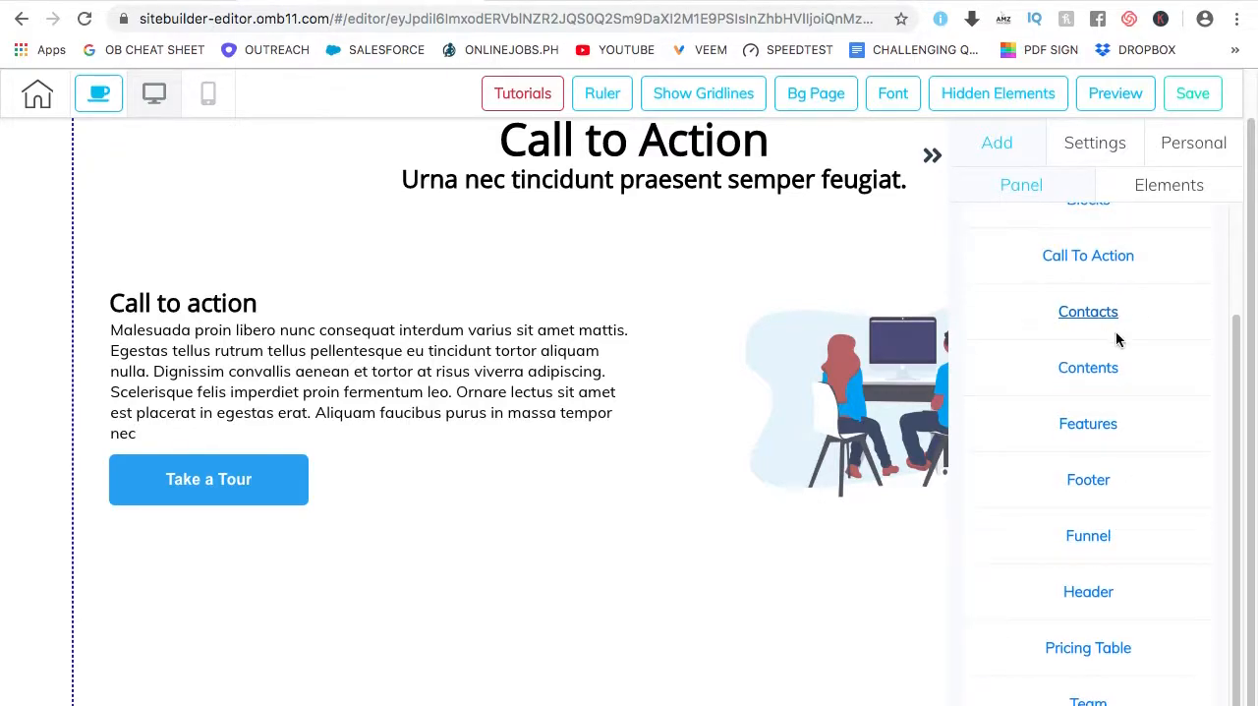
pyautogui.click(1105, 314)
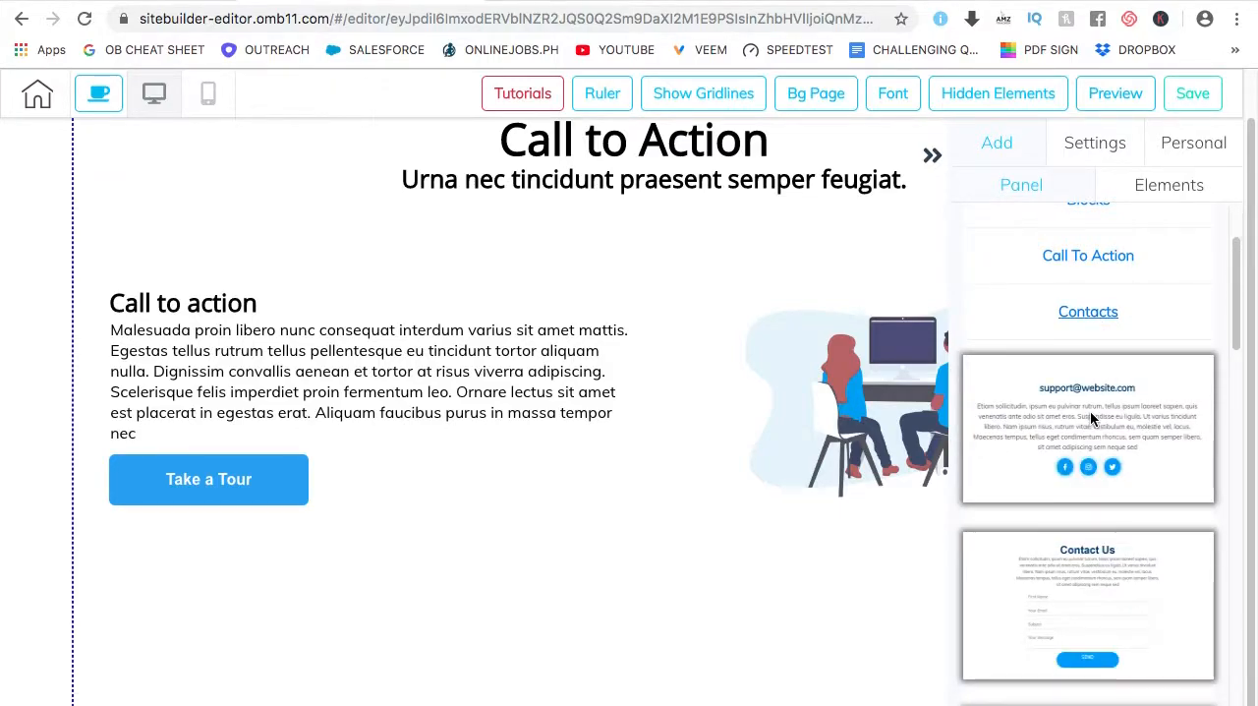
pyautogui.scroll(-5, 1096, 413)
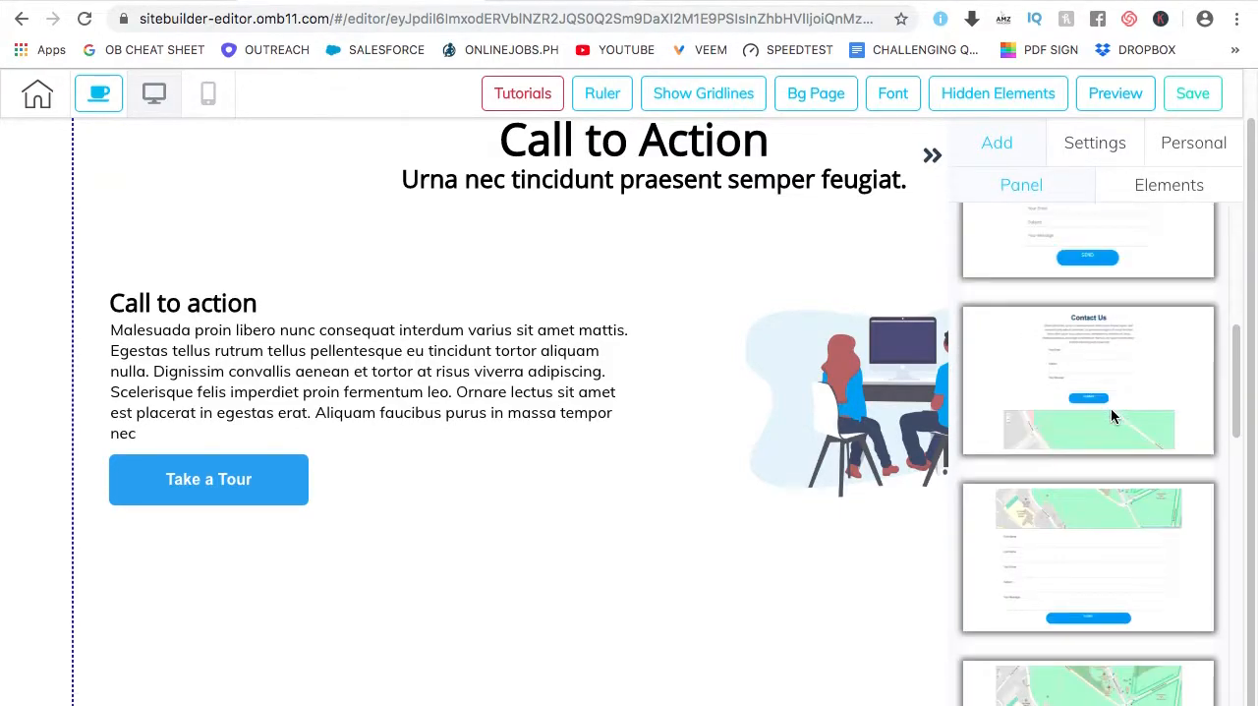
pyautogui.scroll(-3, 1115, 436)
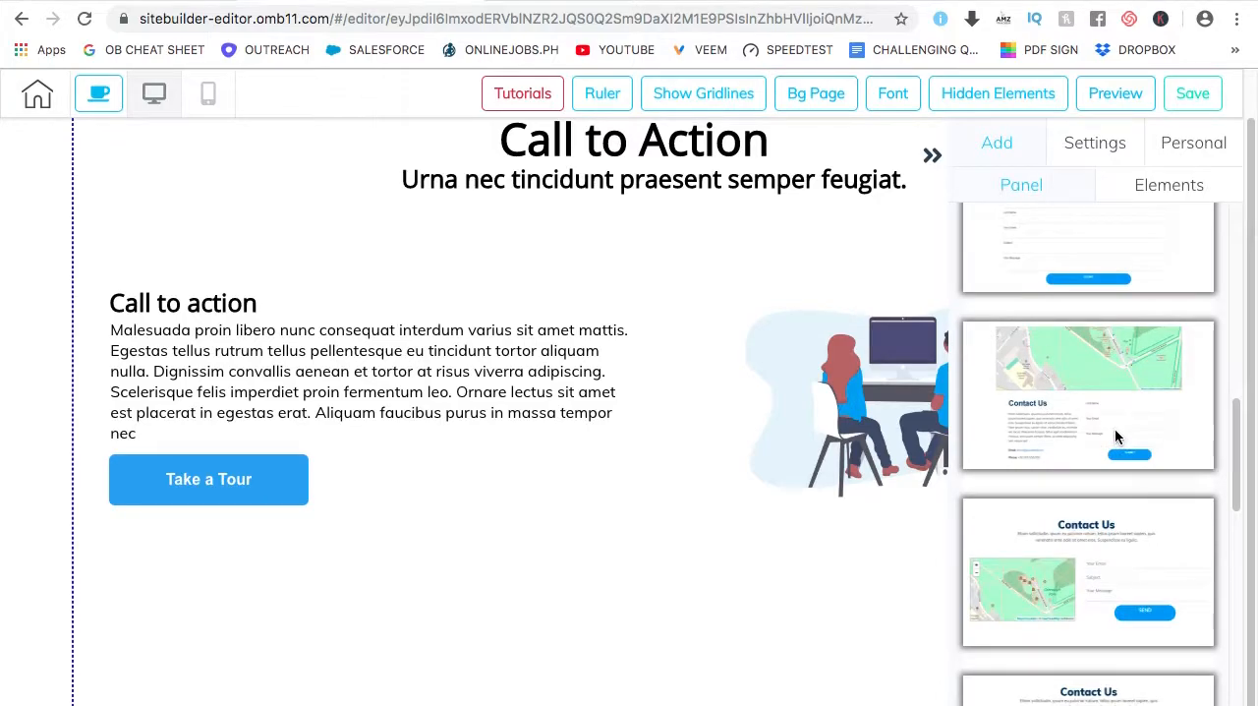
pyautogui.scroll(-1, 1114, 427)
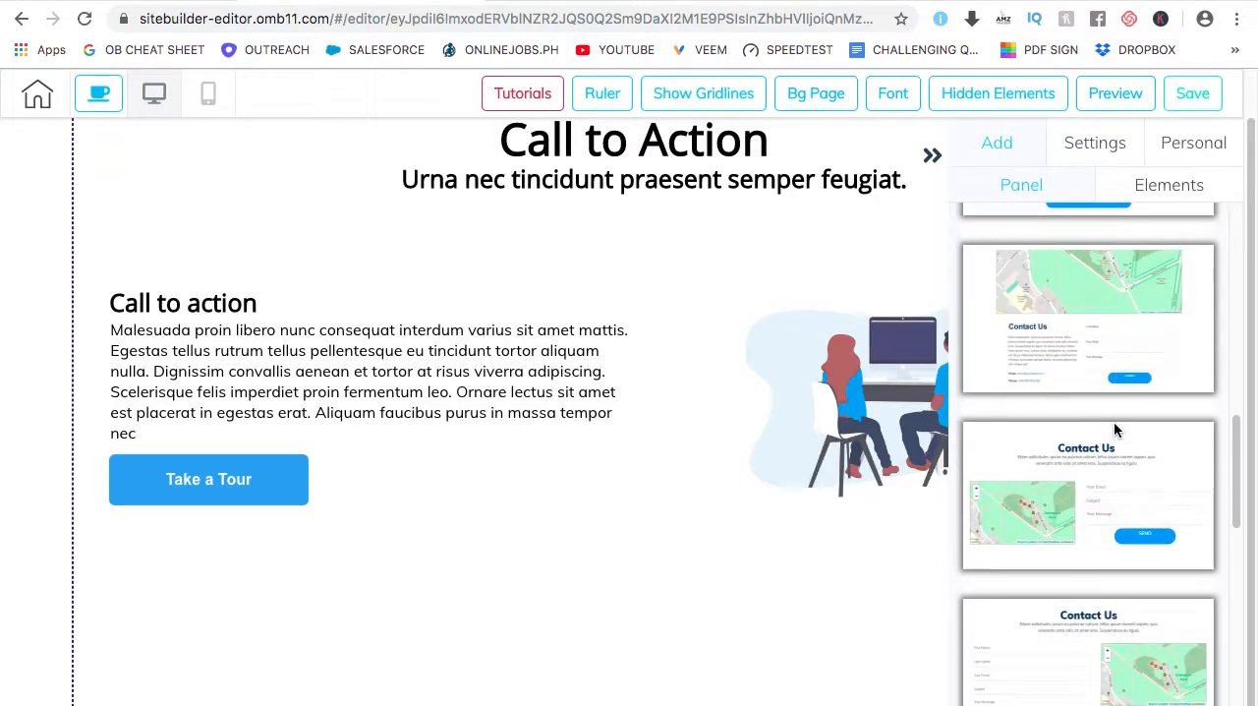
pyautogui.click(1079, 665)
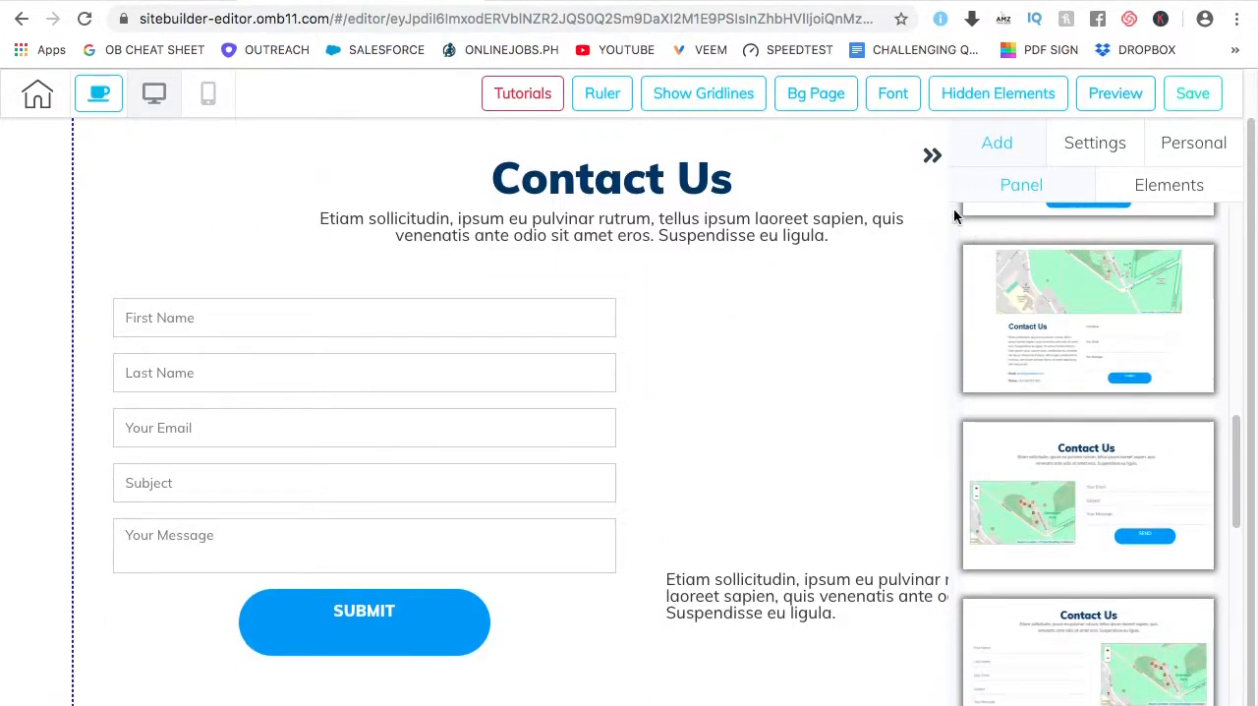
# Step: Delete the Contact Us panel with the five-field form from the page
pyautogui.click(930, 154)
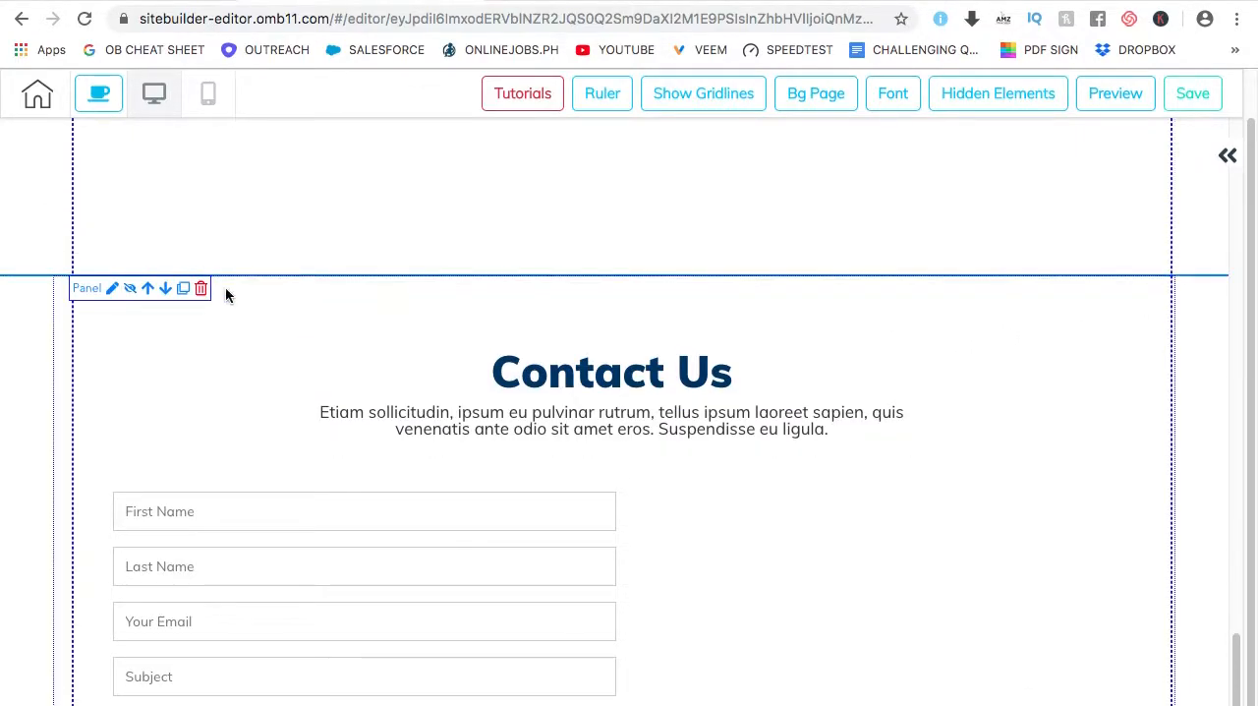
pyautogui.click(201, 293)
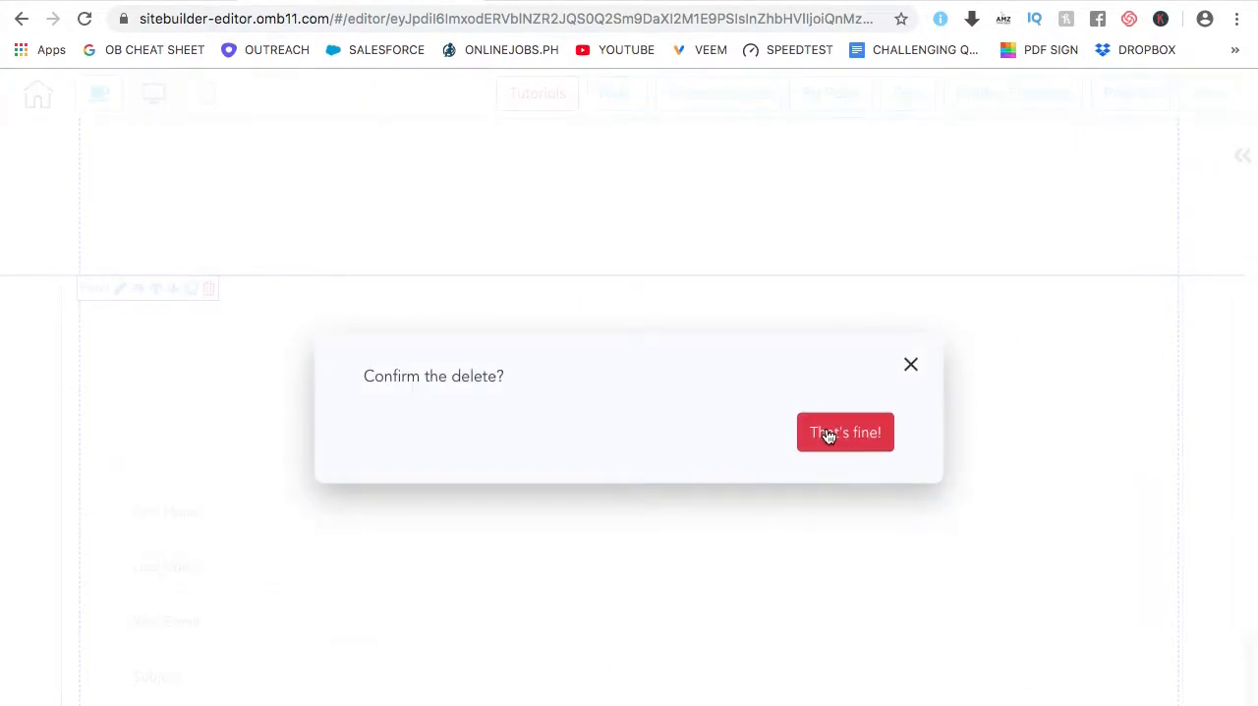
pyautogui.click(845, 432)
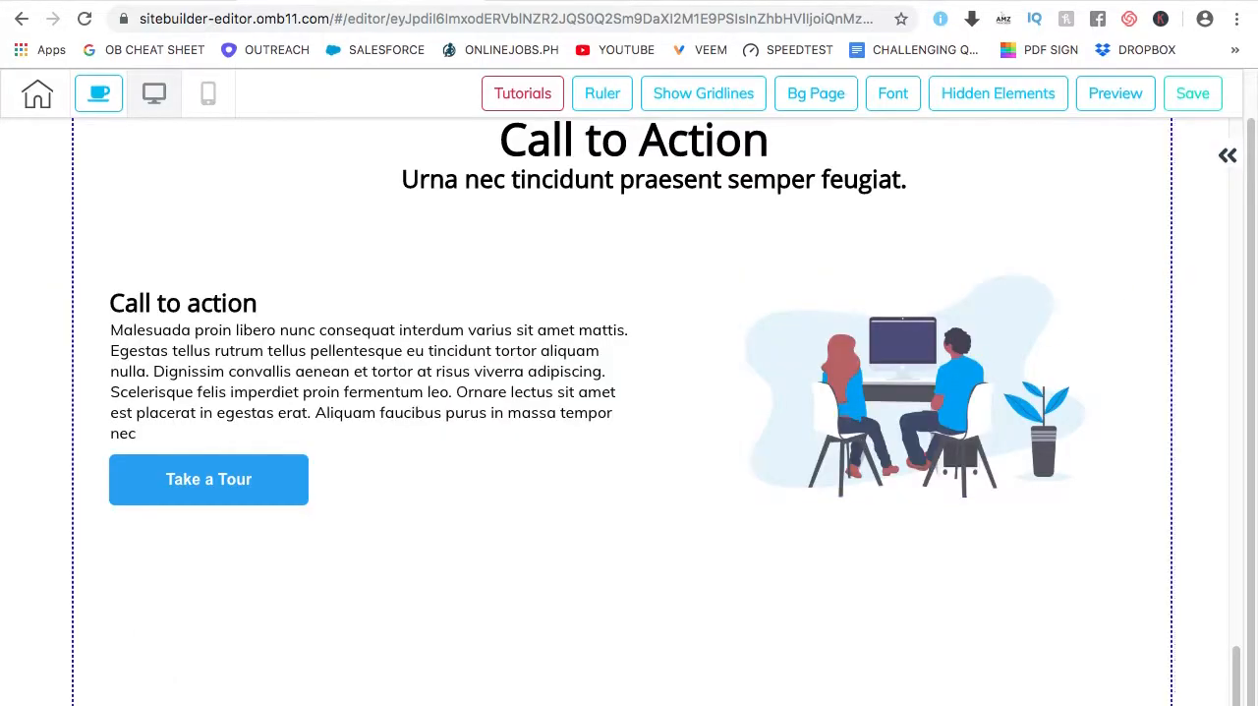
# Step: Add the Team panel template "Meet our Team" that shows four members with a photo and description each
pyautogui.click(1240, 154)
pyautogui.click(1021, 185)
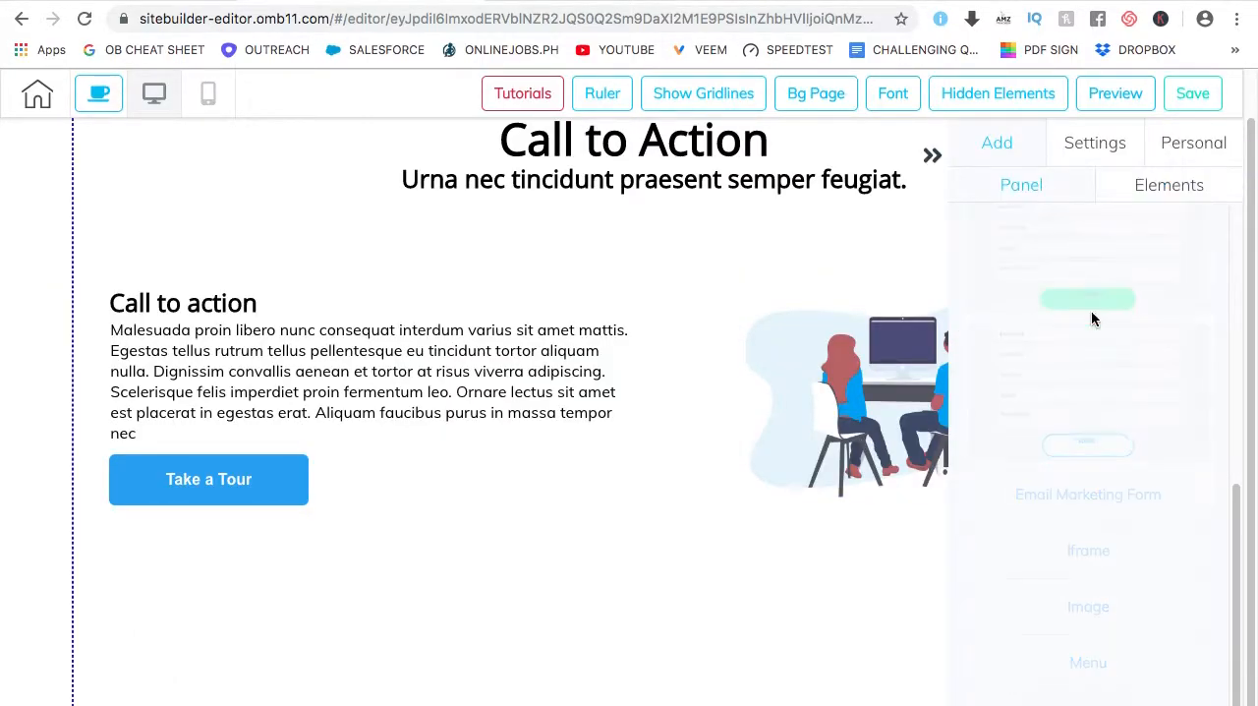
pyautogui.scroll(5, 1120, 442)
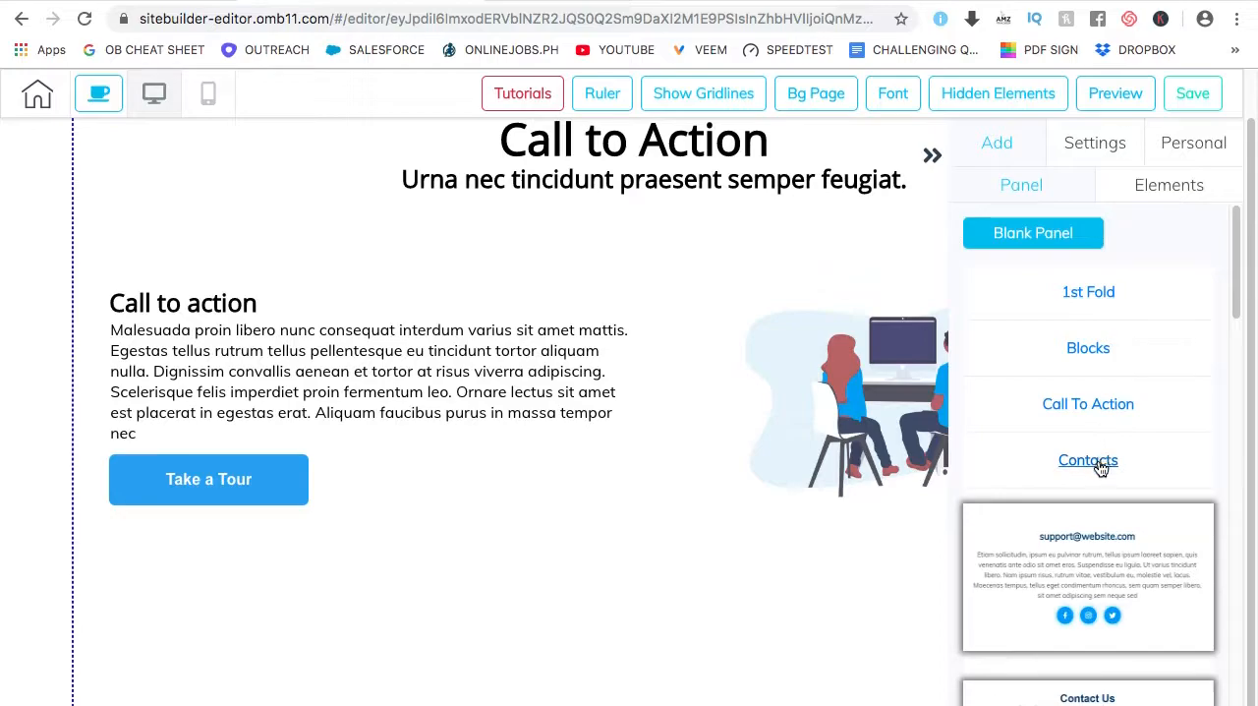
pyautogui.click(1095, 466)
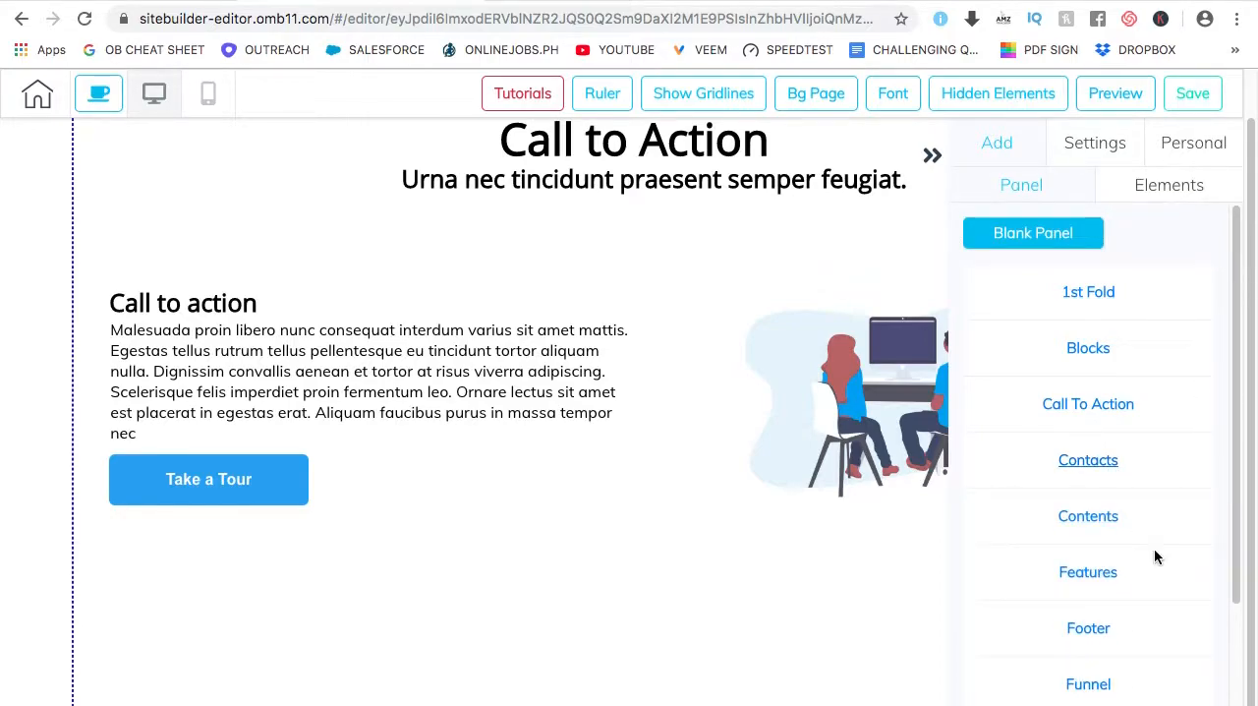
pyautogui.scroll(-1, 1156, 542)
pyautogui.scroll(-3, 1160, 542)
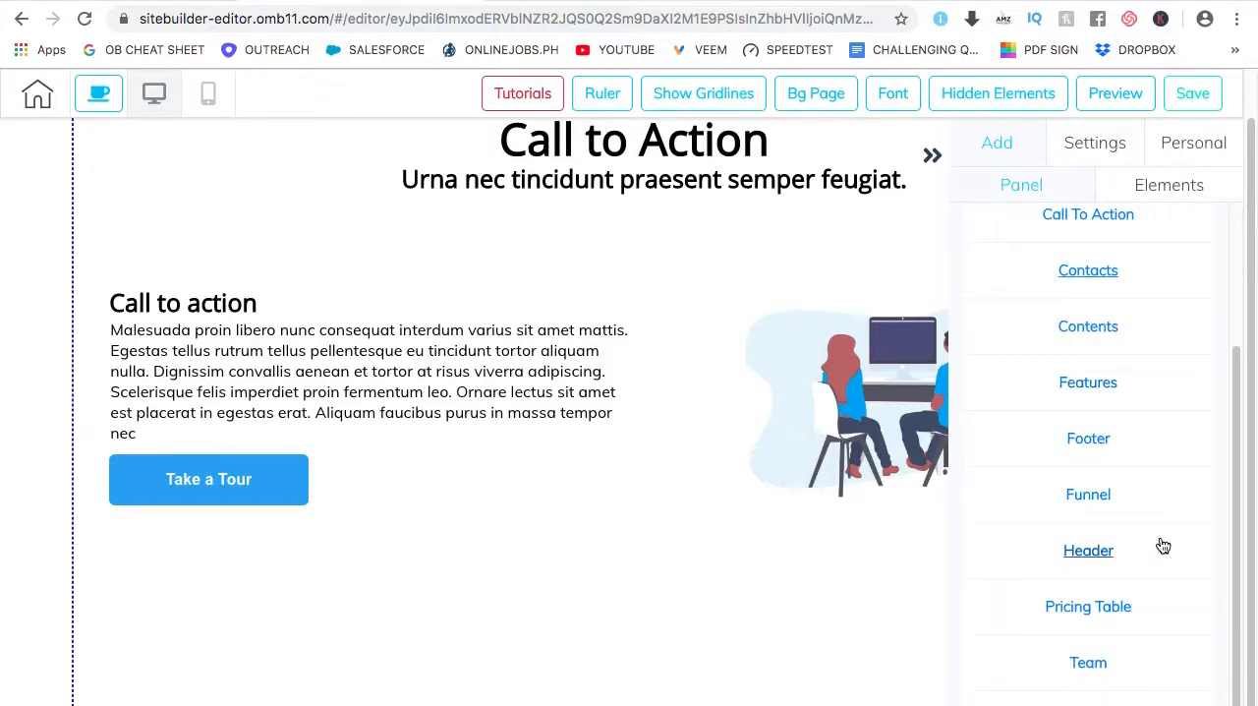
pyautogui.click(1094, 664)
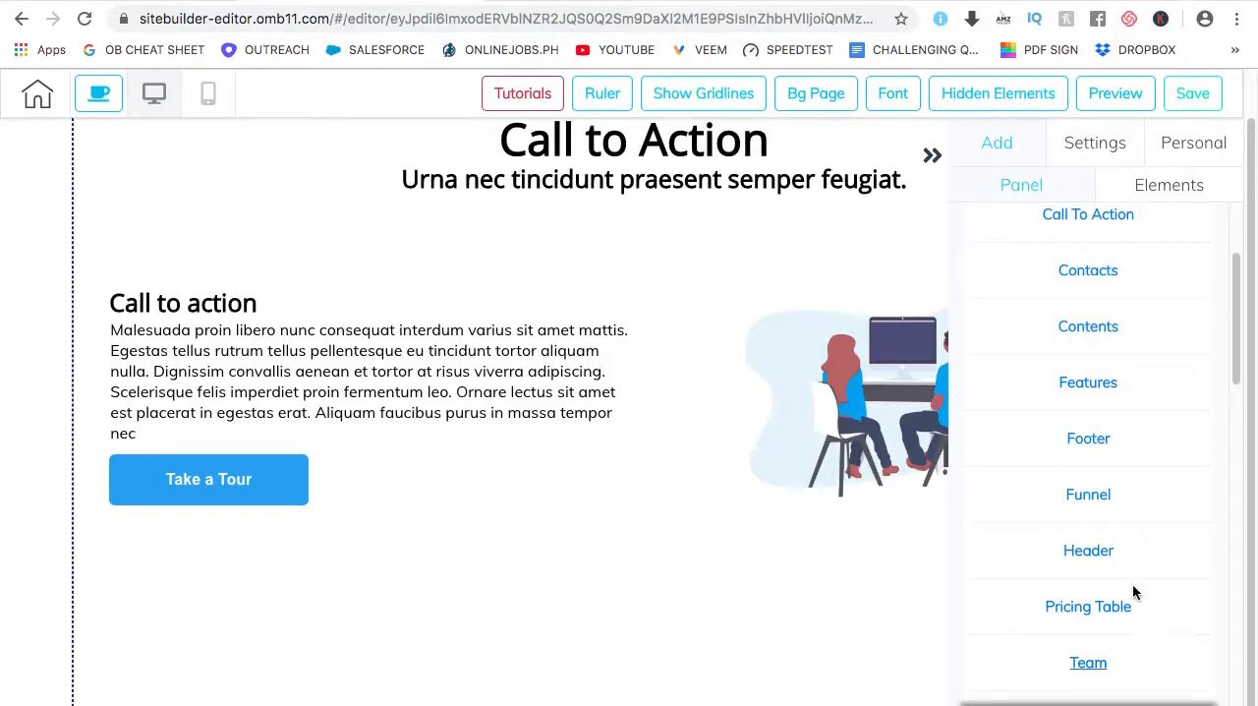
pyautogui.scroll(-3, 1101, 502)
pyautogui.scroll(-3, 1142, 482)
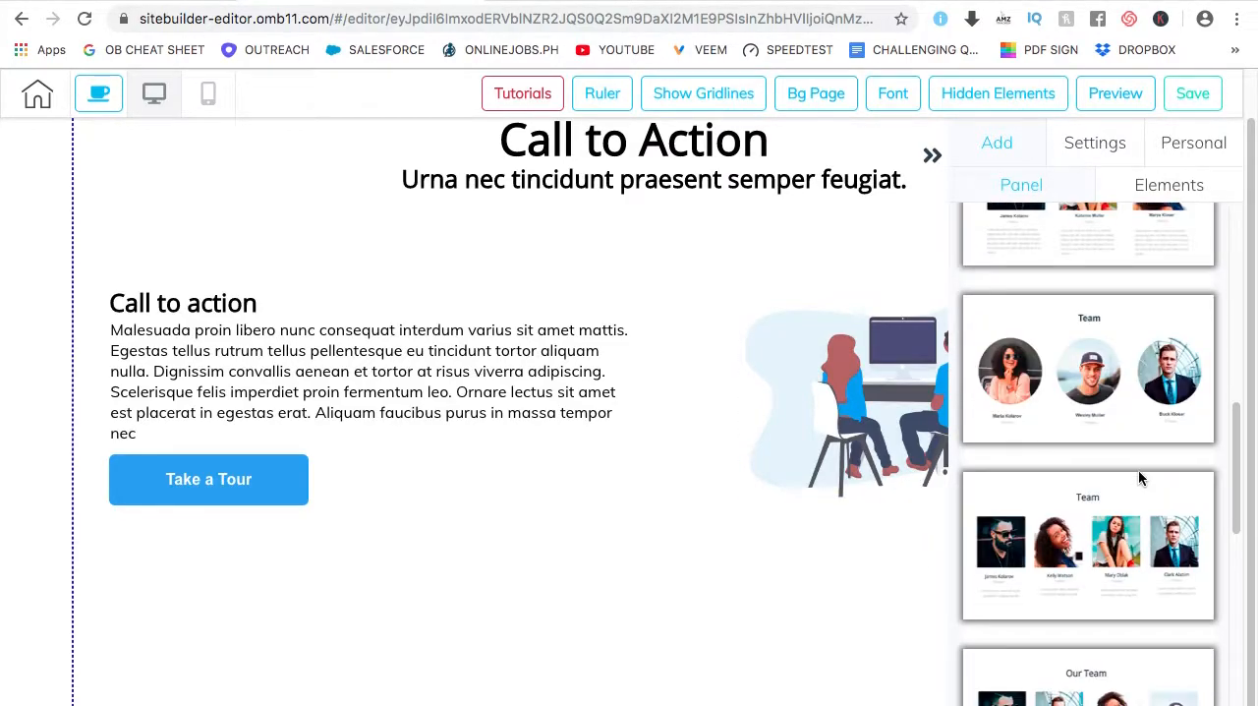
pyautogui.scroll(-2, 1138, 468)
pyautogui.scroll(-8, 1137, 472)
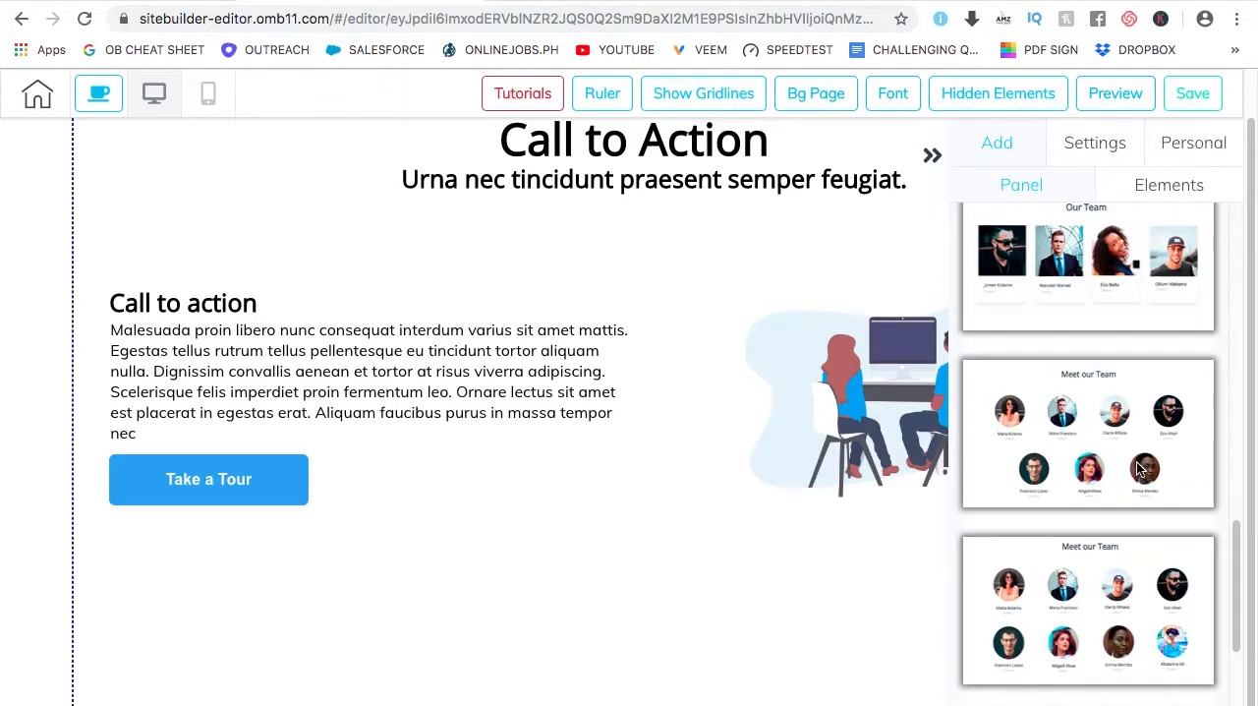
pyautogui.scroll(-2, 1133, 462)
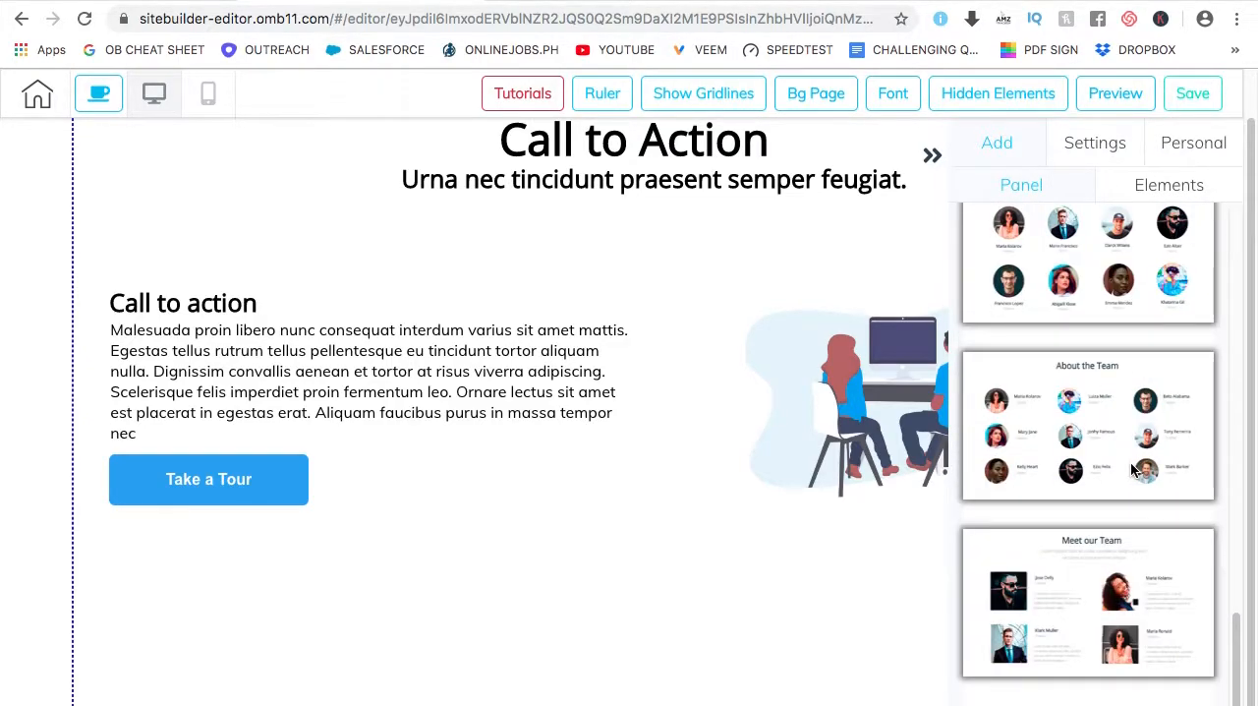
pyautogui.click(1094, 600)
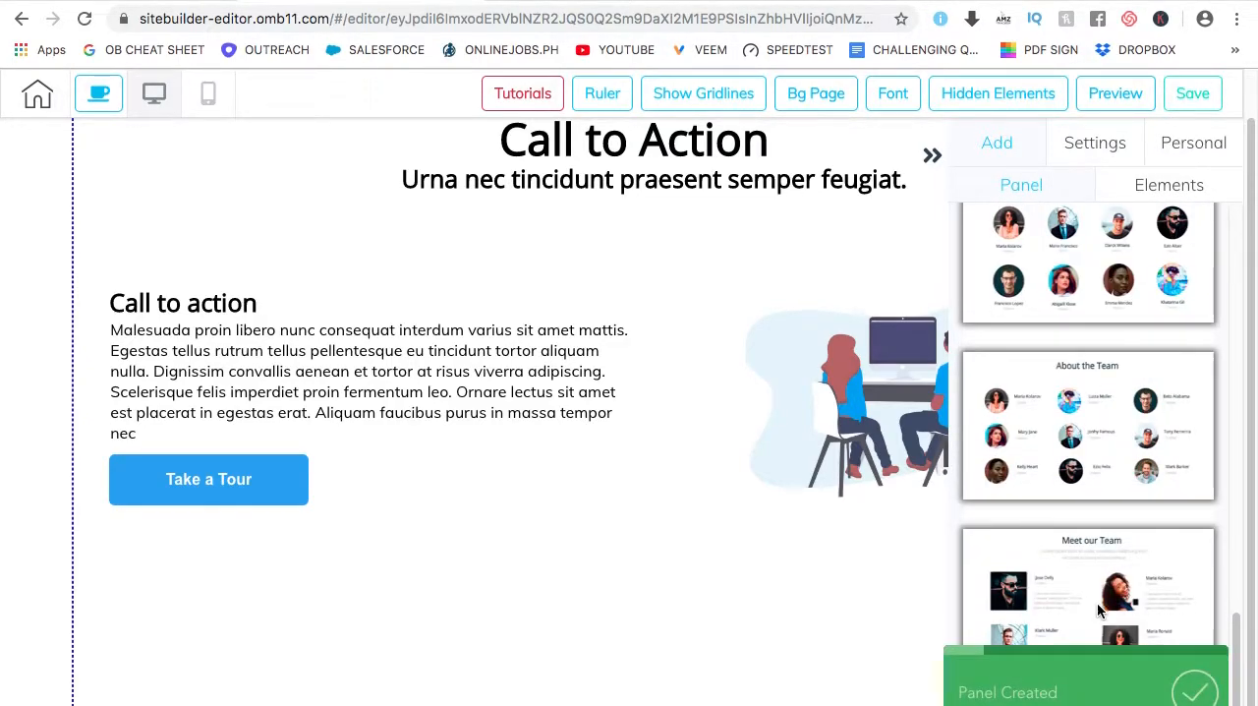
pyautogui.scroll(-8, 629, 393)
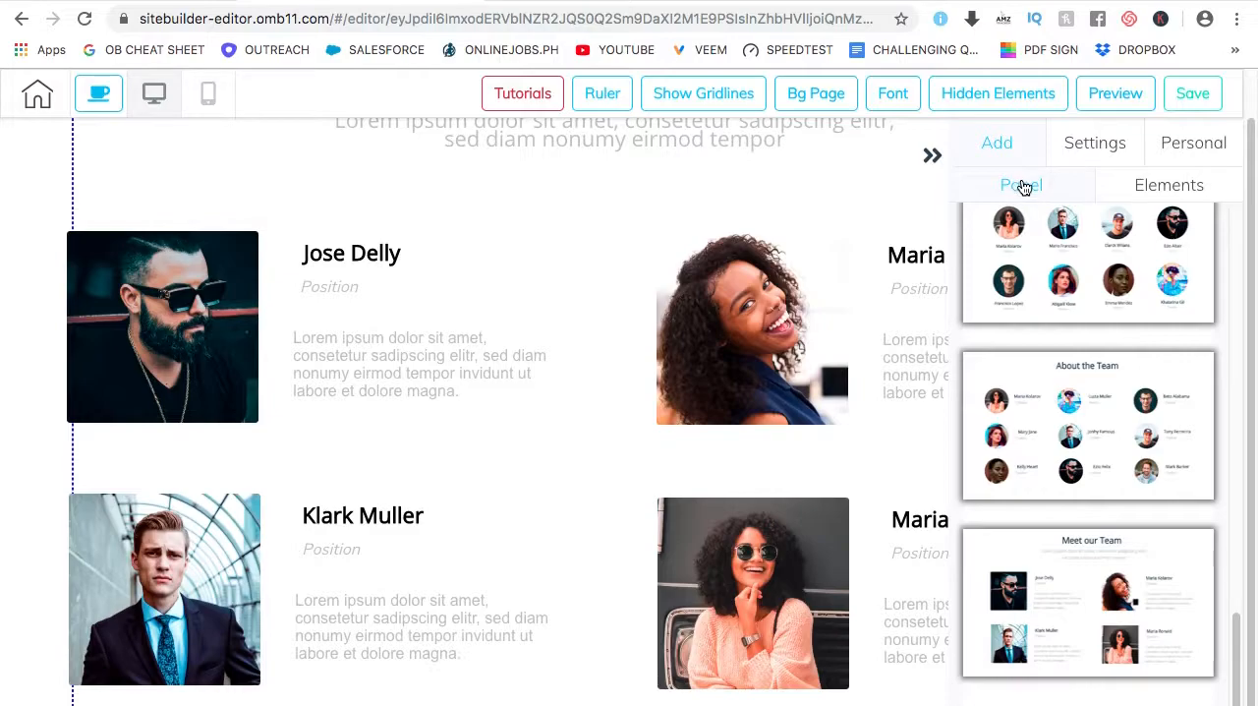
# Step: Add the blue Footer panel template with a four-item menu and an "All Rights Reserved" copyright line
pyautogui.scroll(5, 1042, 261)
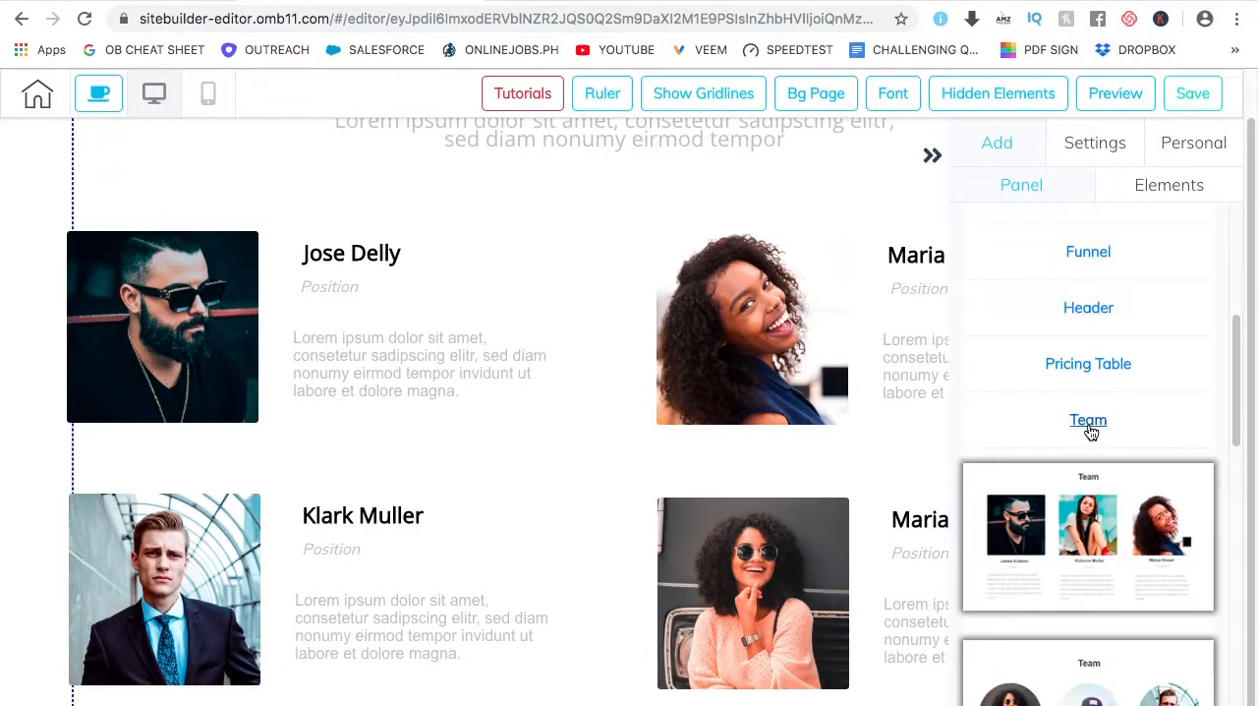
pyautogui.click(1088, 423)
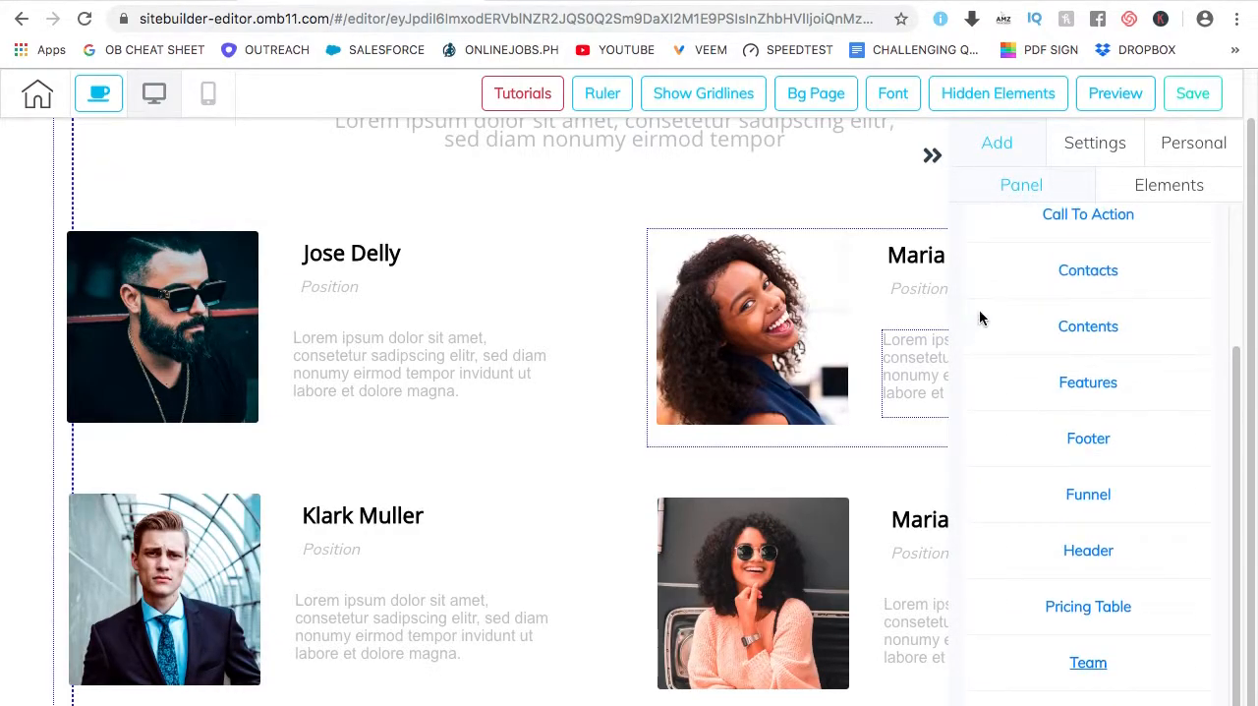
pyautogui.click(1088, 439)
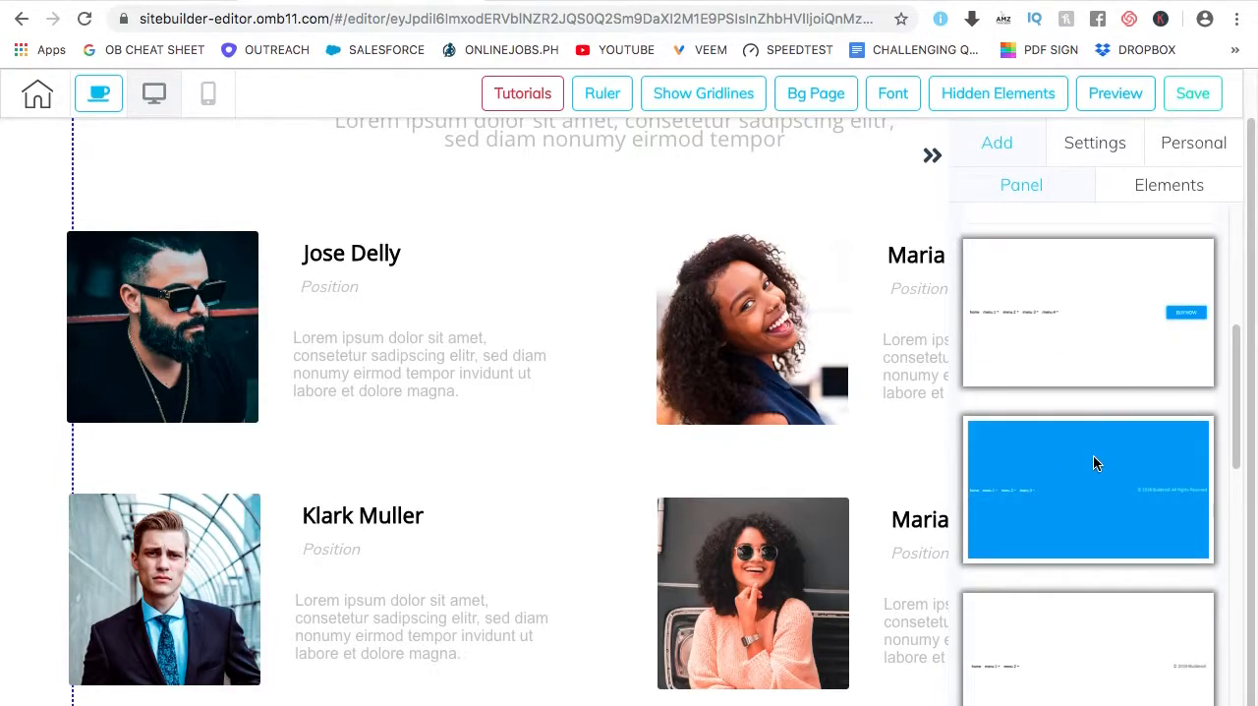
pyautogui.click(1094, 482)
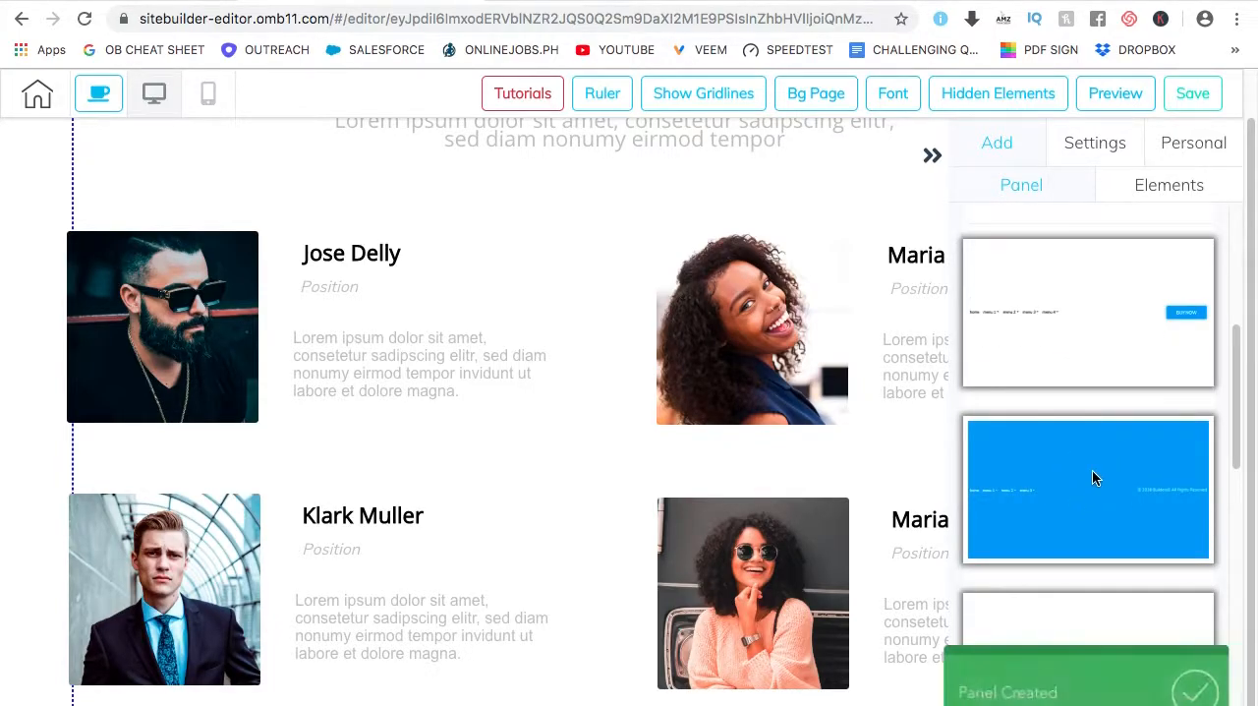
pyautogui.click(932, 157)
pyautogui.scroll(-3, 897, 432)
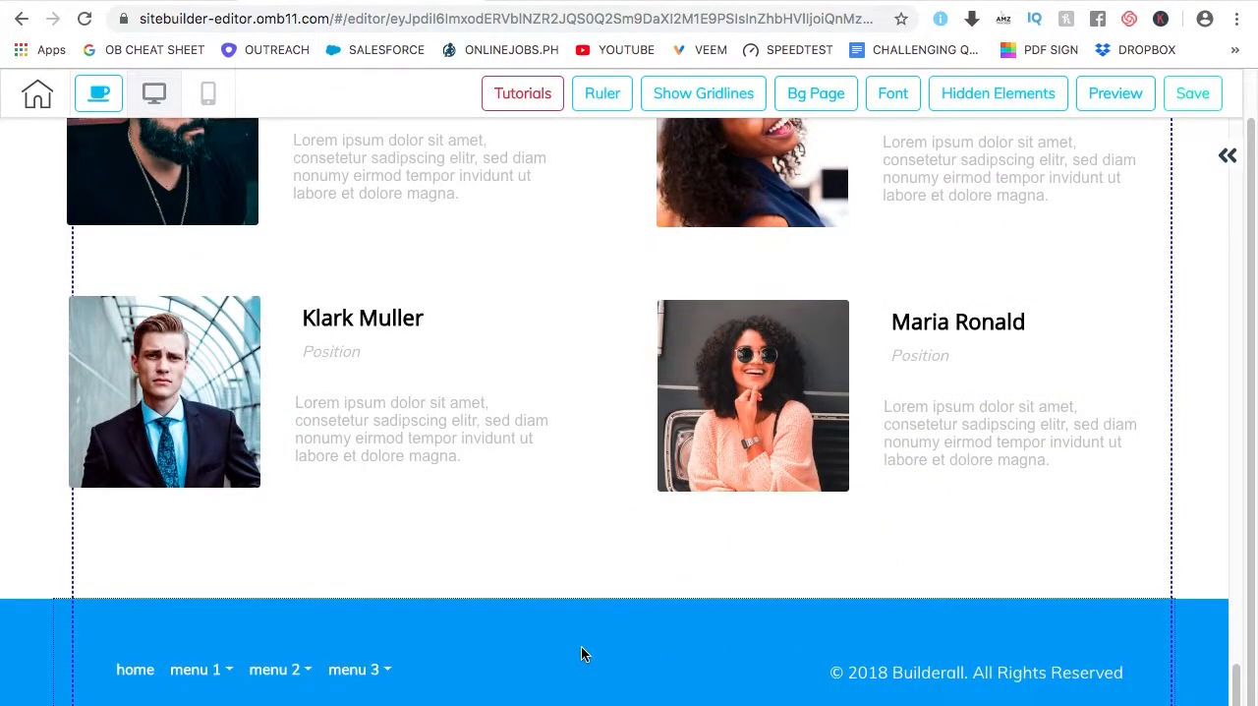
# Step: Set the blue footer panel's height to 99
pyautogui.click(609, 634)
pyautogui.click(1097, 212)
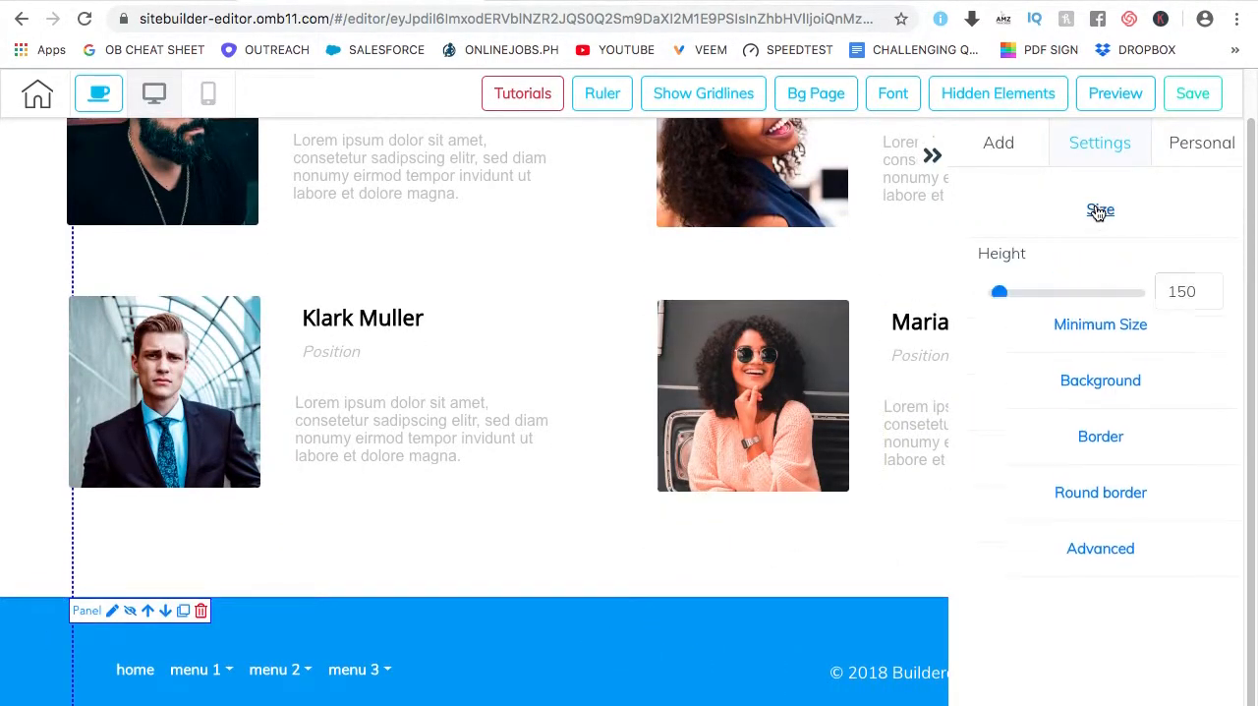
pyautogui.moveTo(1000, 296); pyautogui.dragTo(970, 302)
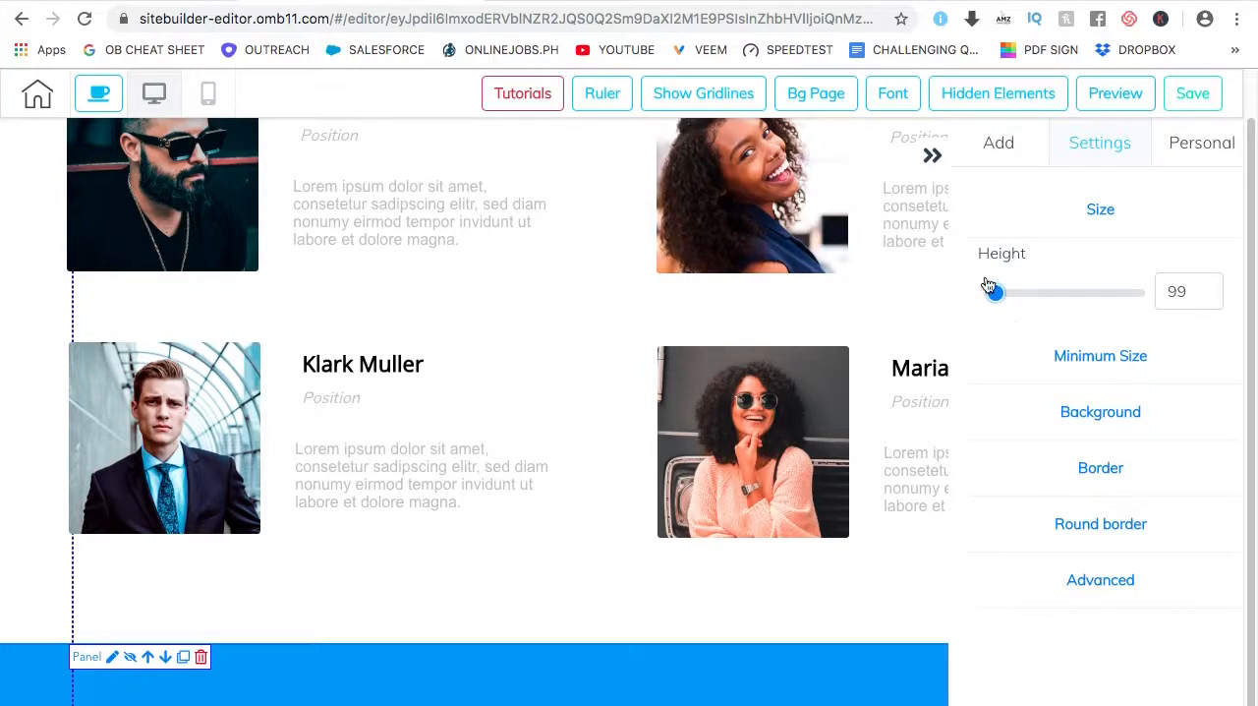
pyautogui.click(932, 155)
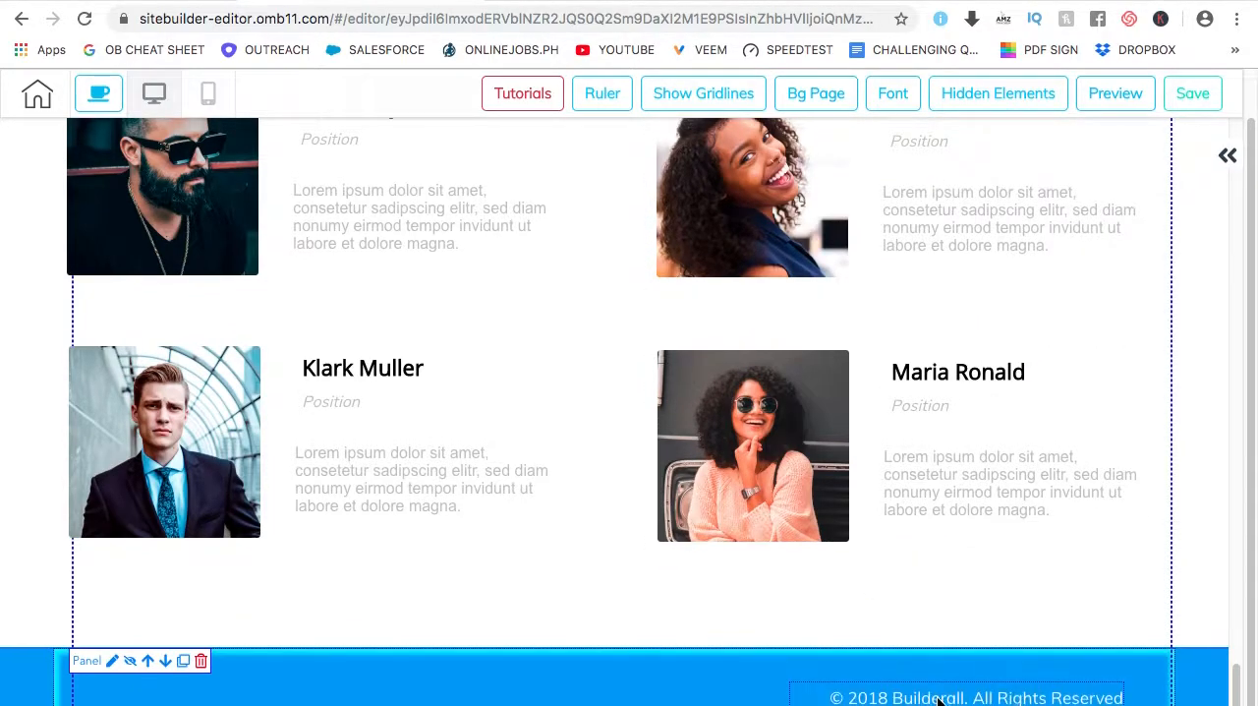
# Step: Shift the copyright text slightly right and up and the menu slightly left inside the blue footer panel
pyautogui.click(944, 695)
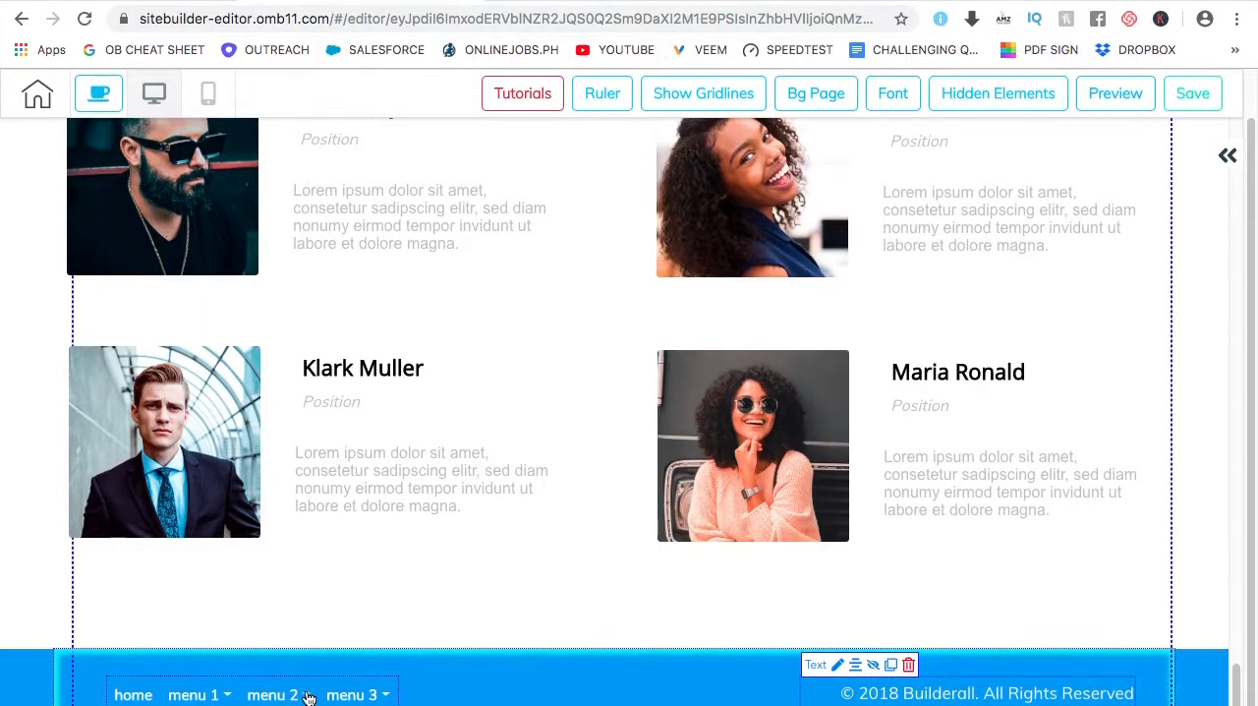
pyautogui.click(280, 694)
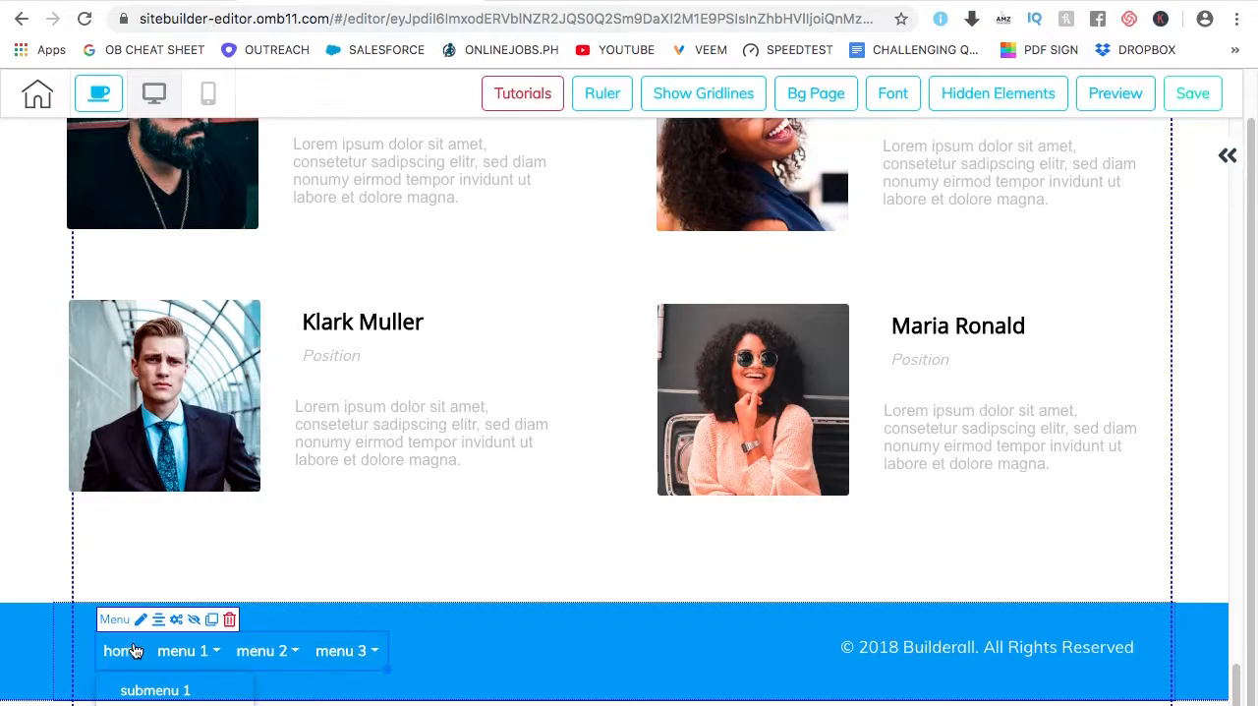
pyautogui.click(459, 644)
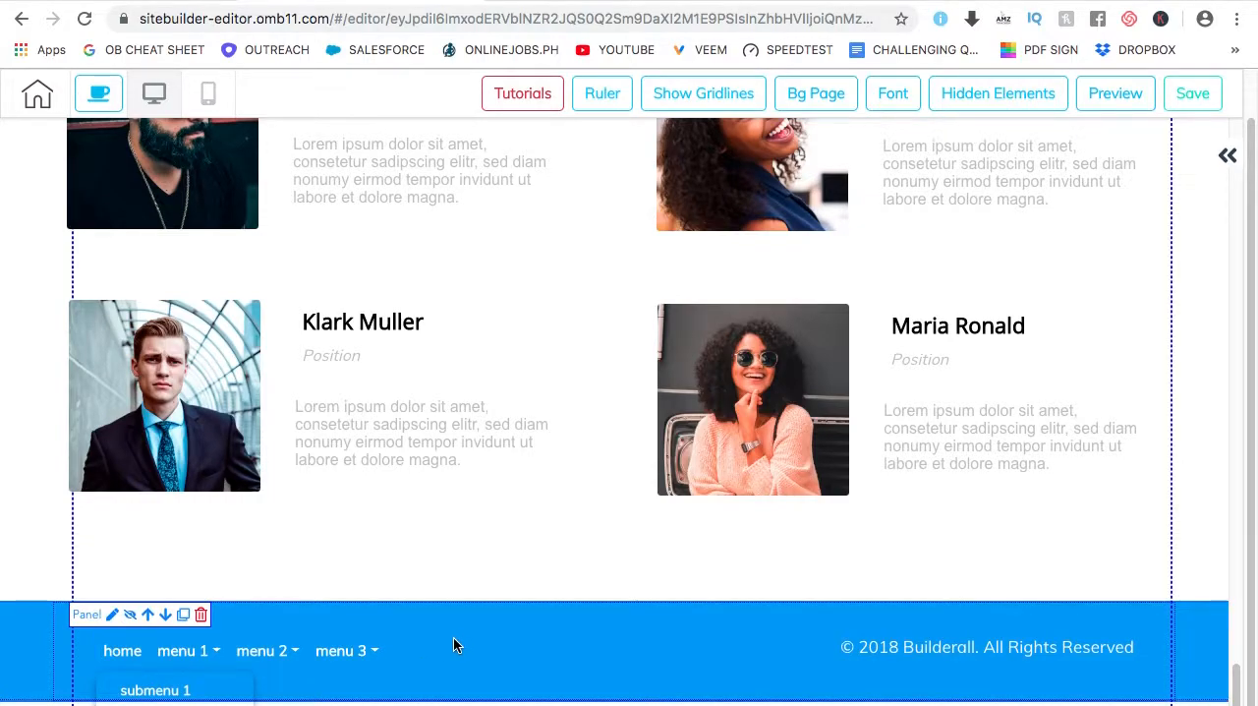
# Step: Move the "Meet our Team" panel up one place, above the Call to Action panel
pyautogui.scroll(7, 536, 467)
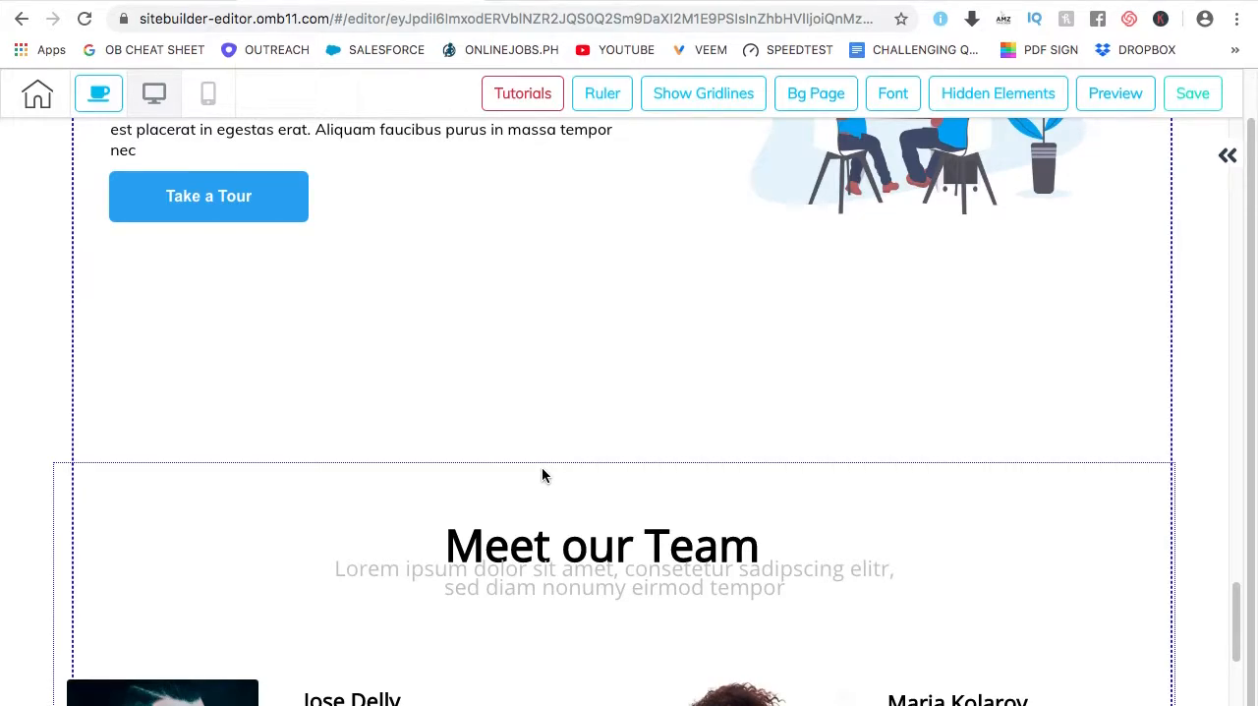
pyautogui.scroll(-3, 543, 468)
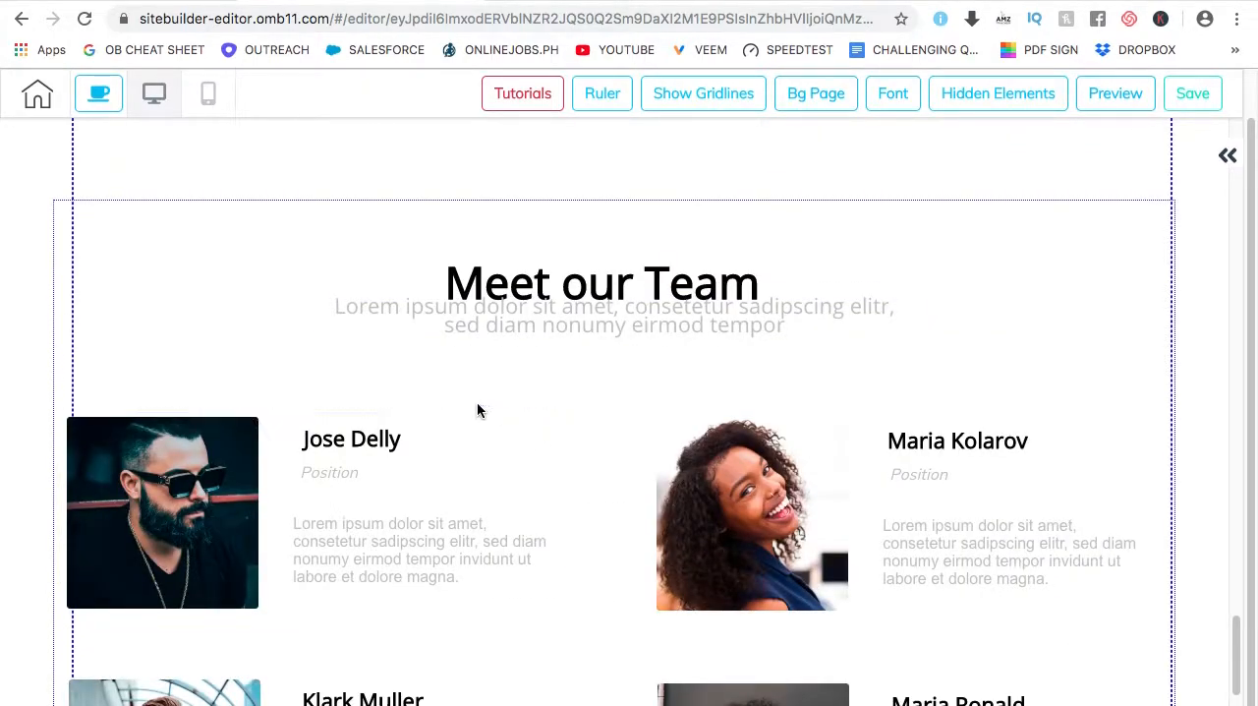
pyautogui.scroll(1, 380, 376)
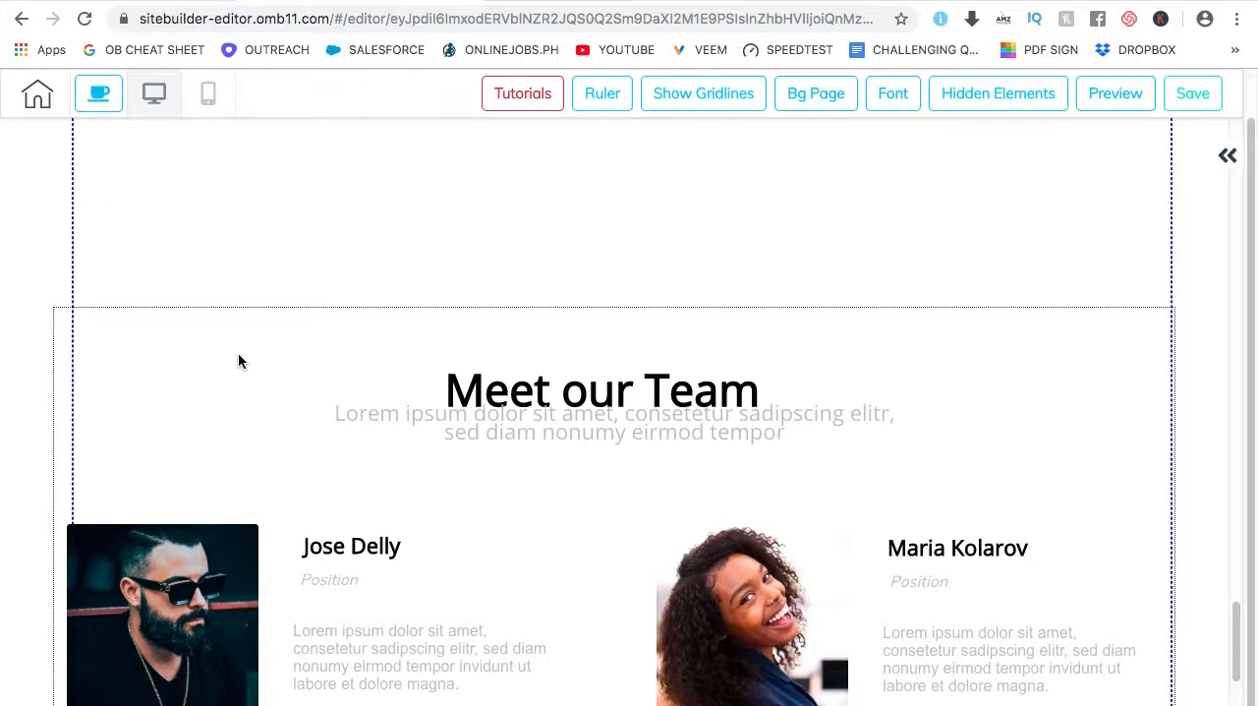
pyautogui.moveTo(237, 356)
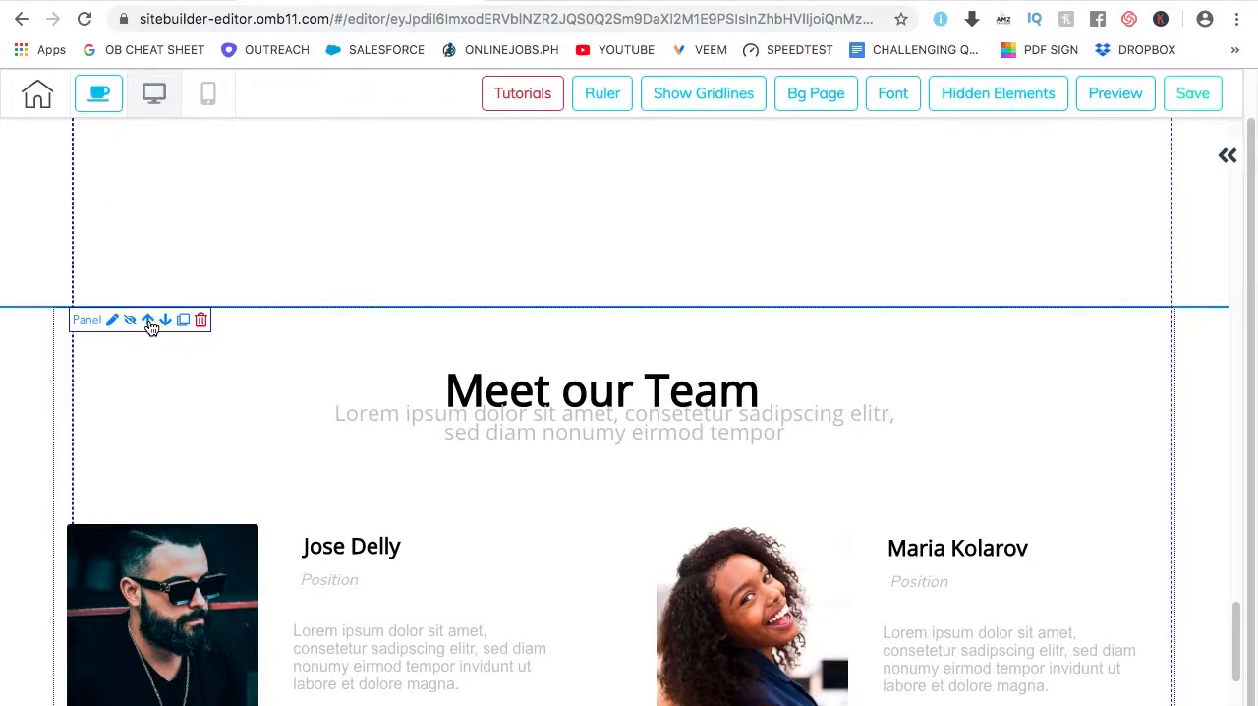
pyautogui.scroll(-8, 150, 323)
pyautogui.scroll(2, 204, 339)
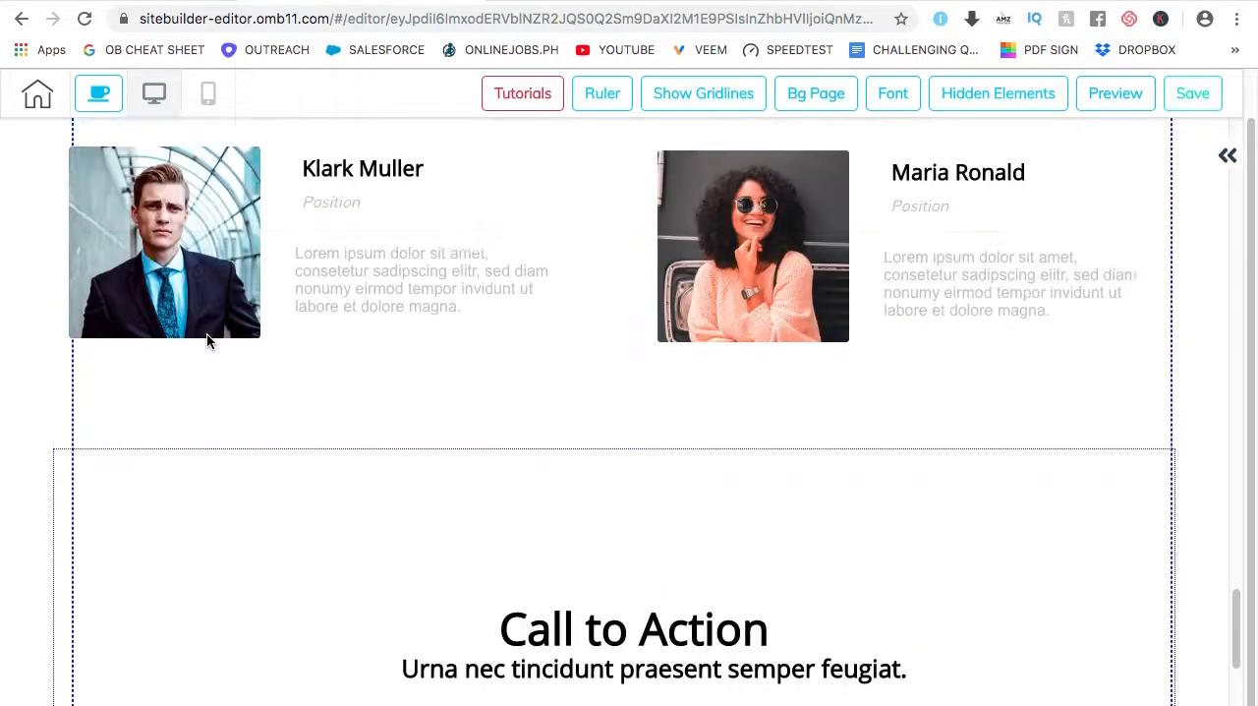
pyautogui.scroll(-6, 210, 356)
pyautogui.scroll(1, 208, 368)
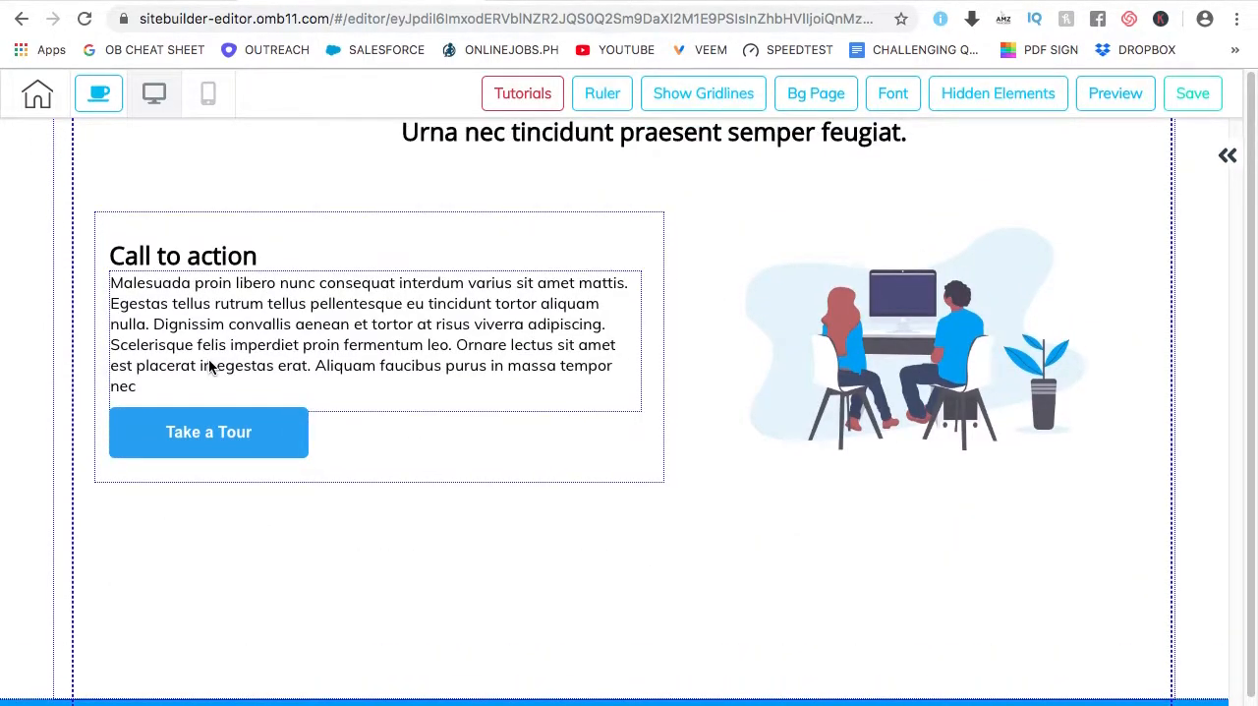
# Step: Move the "Meet our Team" panel up another place, above the purple Pricing Table panel
pyautogui.scroll(6, 373, 351)
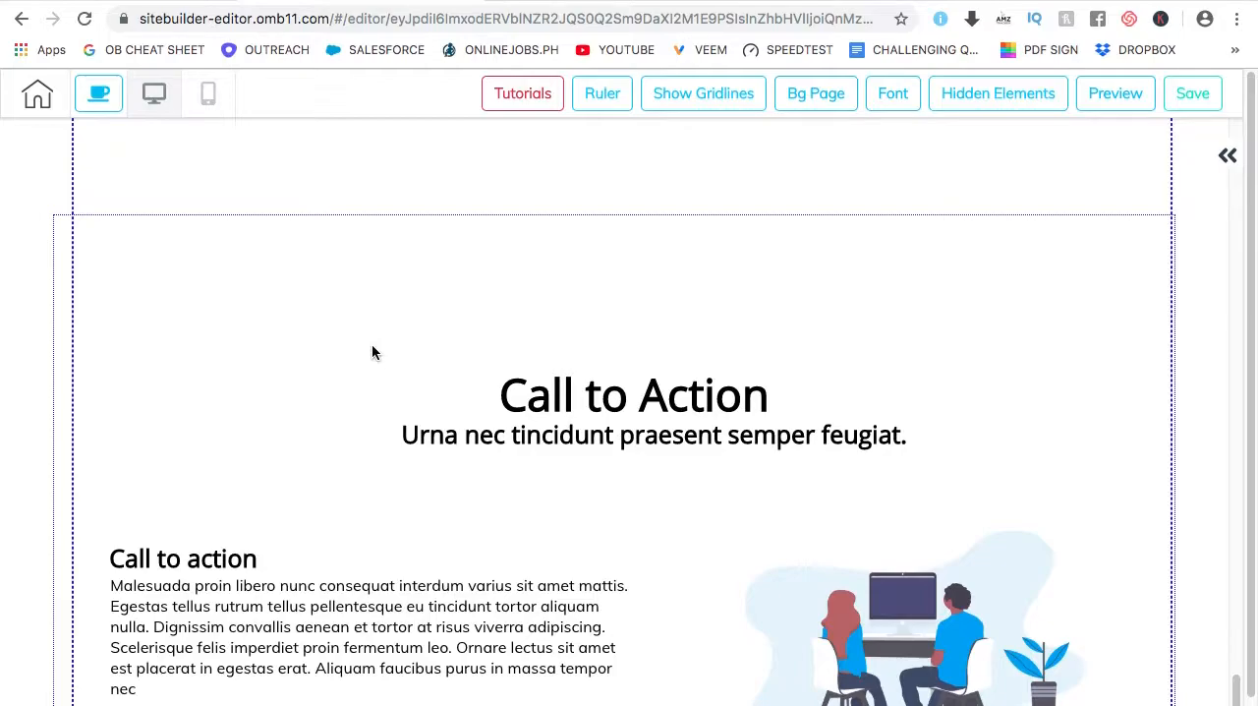
pyautogui.scroll(2, 368, 346)
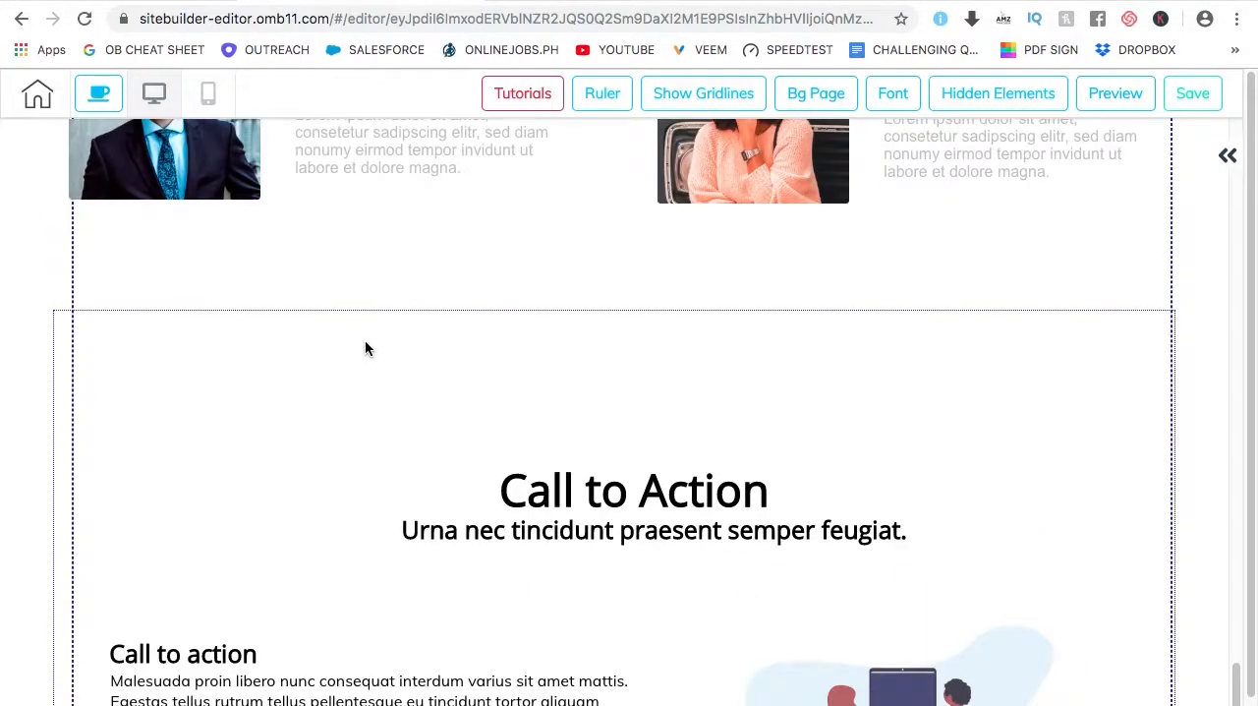
pyautogui.scroll(12, 328, 348)
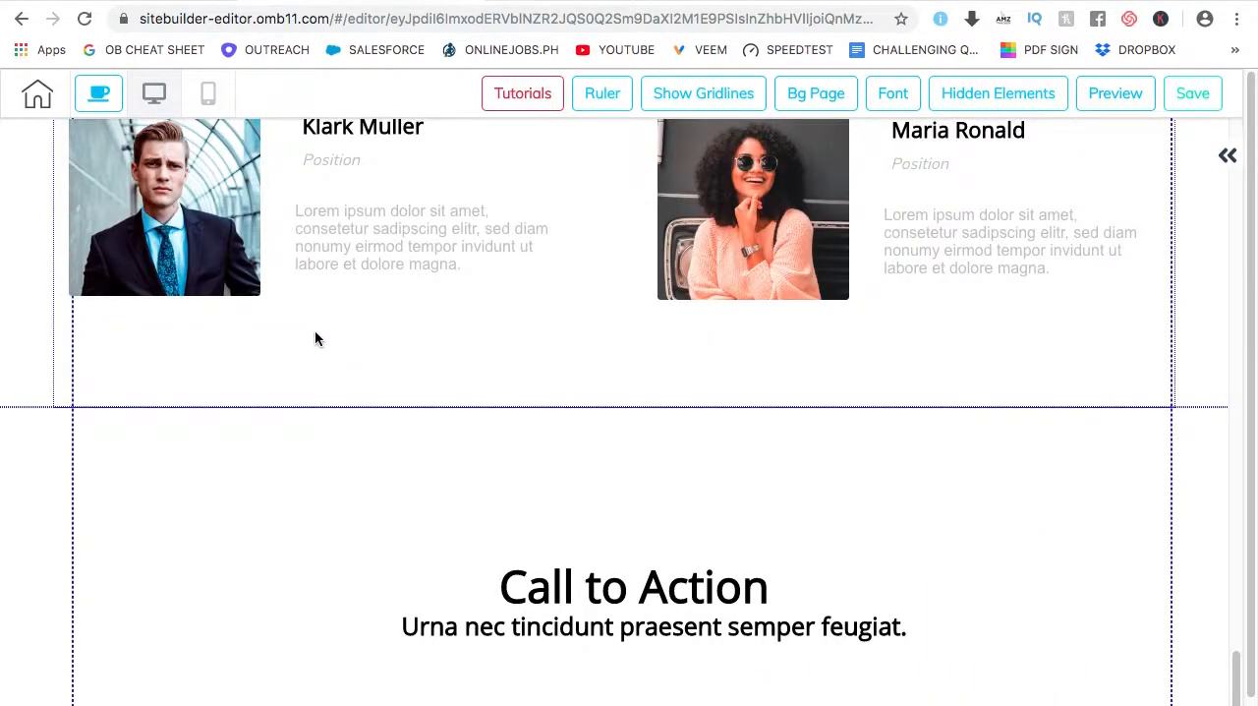
pyautogui.scroll(3, 290, 331)
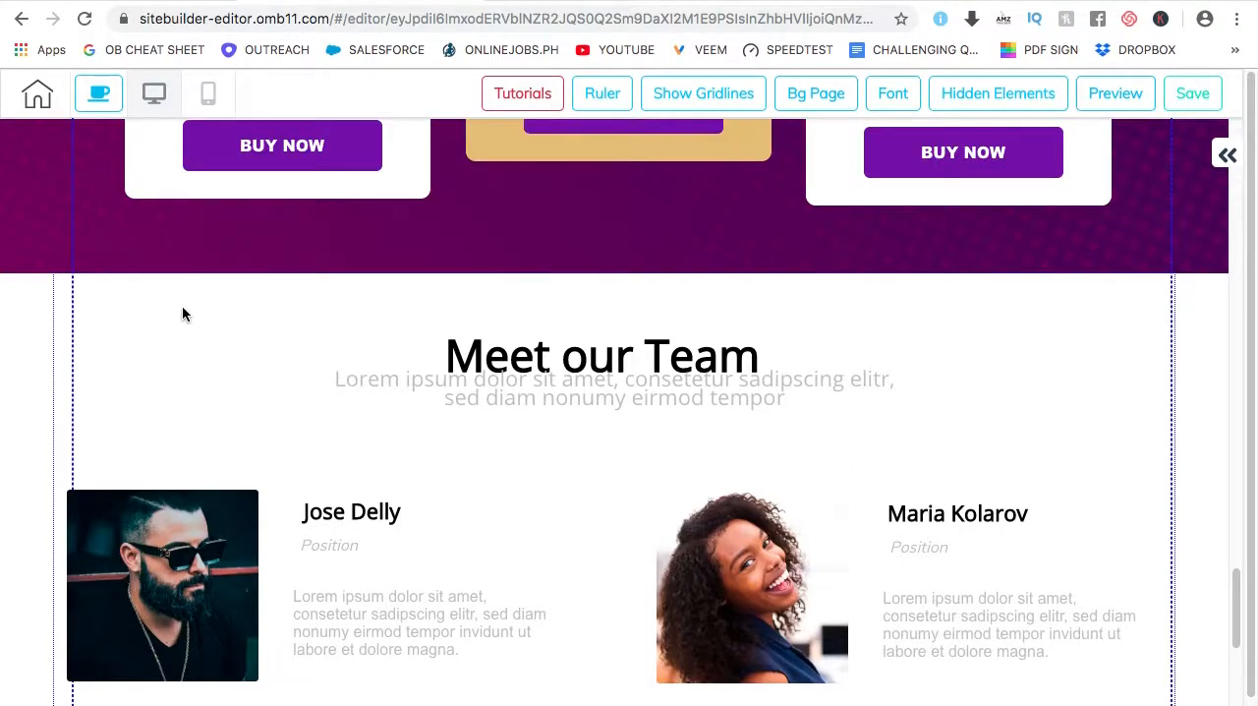
pyautogui.moveTo(152, 289)
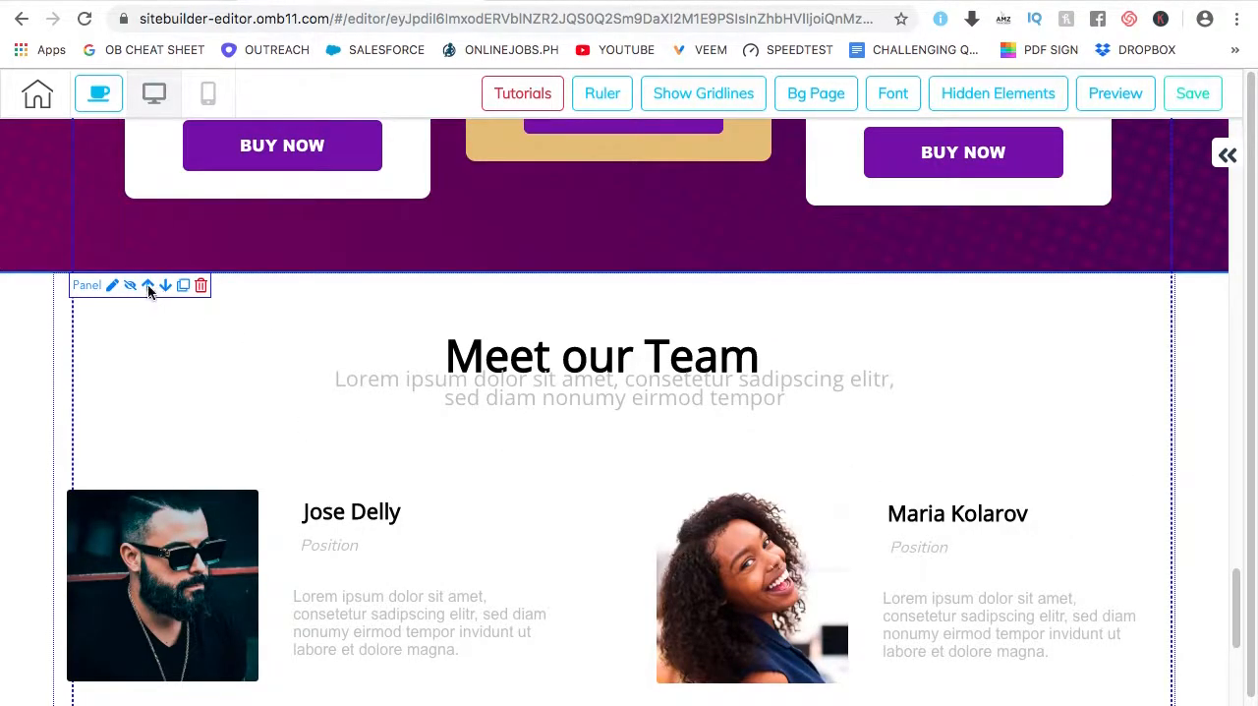
pyautogui.click(148, 286)
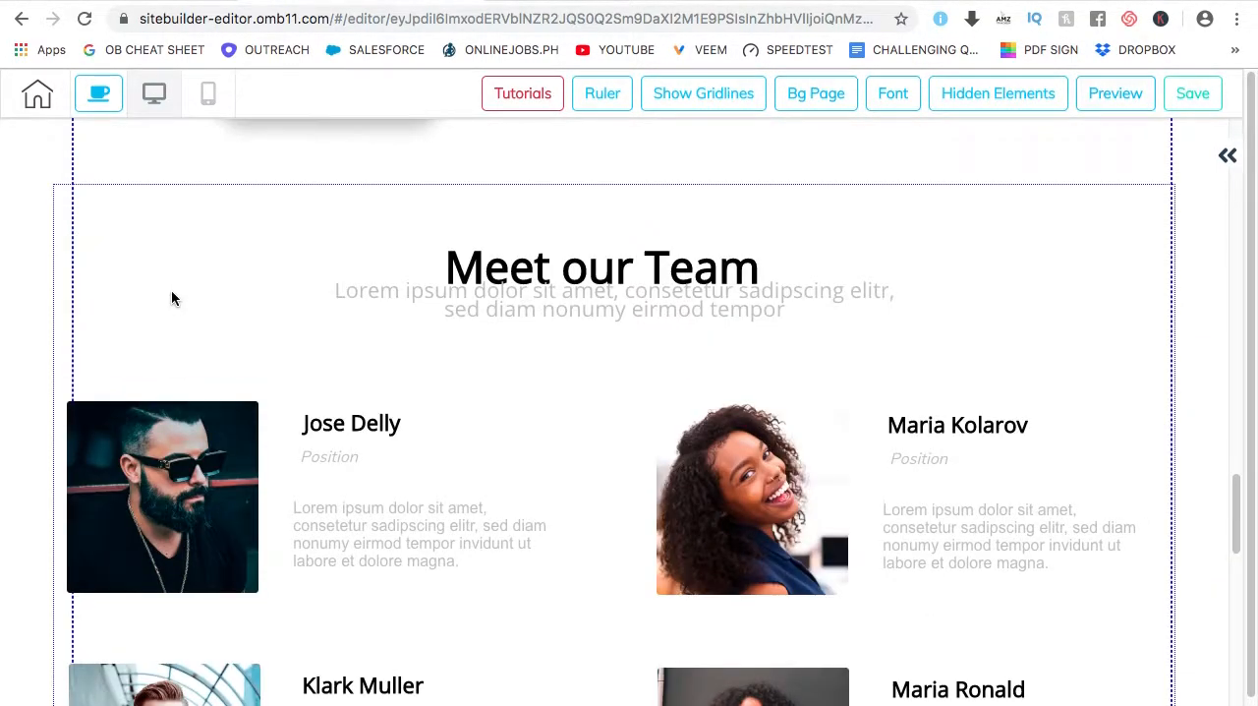
pyautogui.scroll(-20, 171, 289)
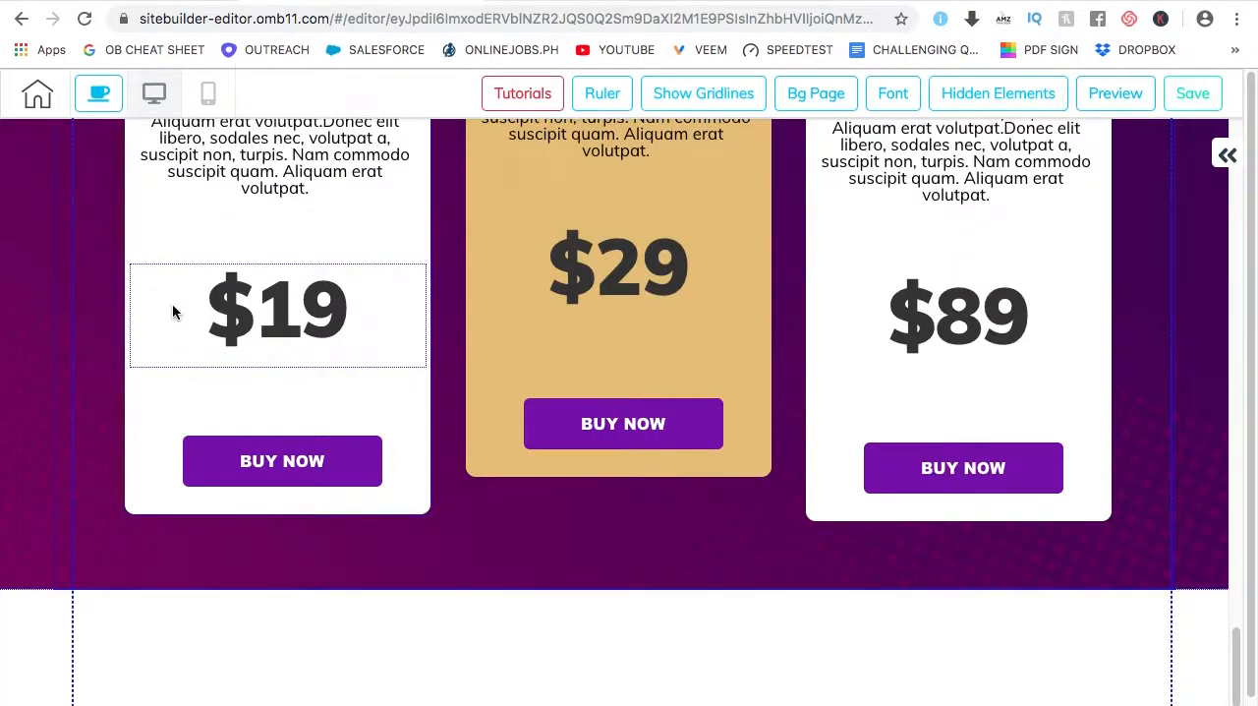
pyautogui.scroll(-6, 169, 308)
pyautogui.scroll(15, 187, 294)
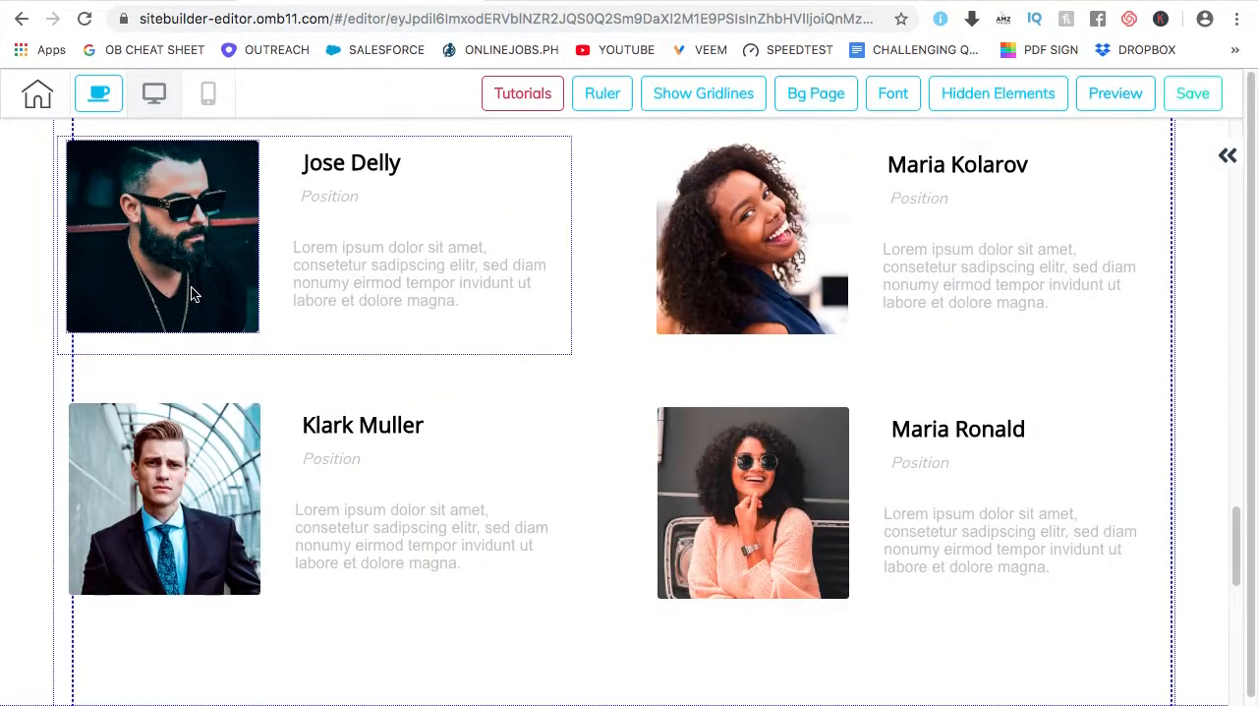
# Step: Move the "Meet our Team" panel down one place, below the purple Pricing panel
pyautogui.scroll(8, 320, 323)
pyautogui.scroll(-3, 576, 436)
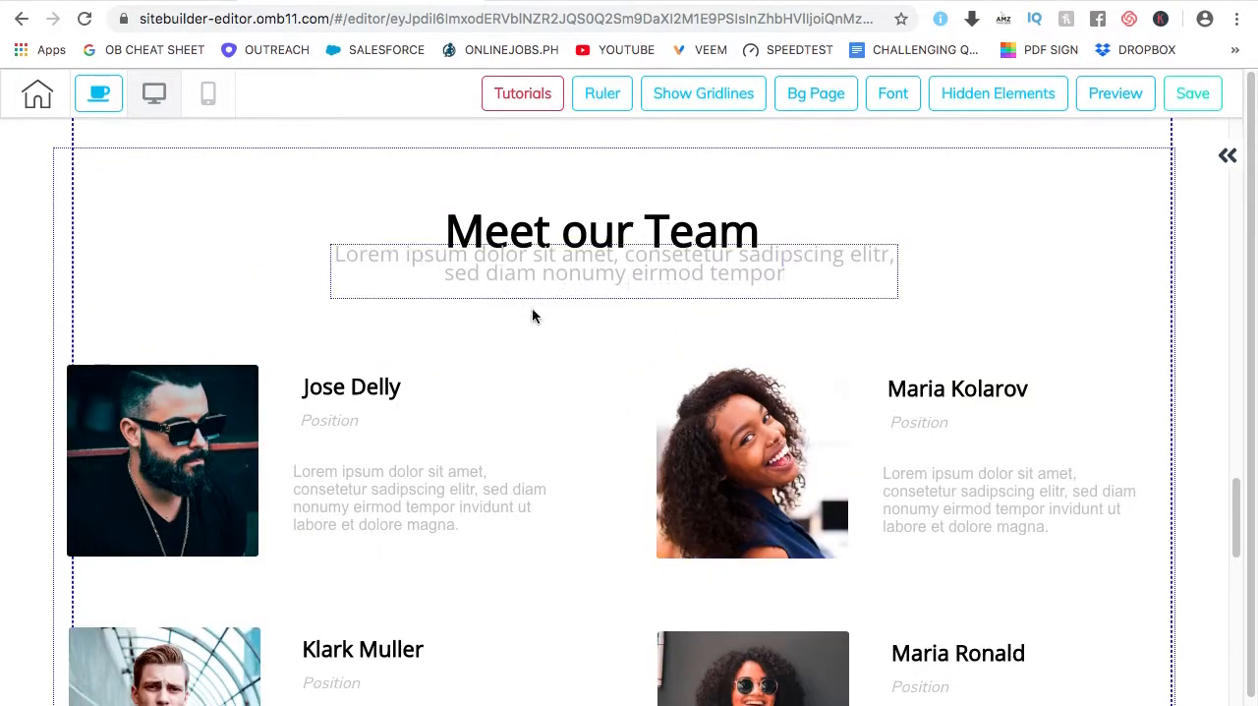
pyautogui.scroll(-3, 222, 449)
pyautogui.scroll(-15, 243, 433)
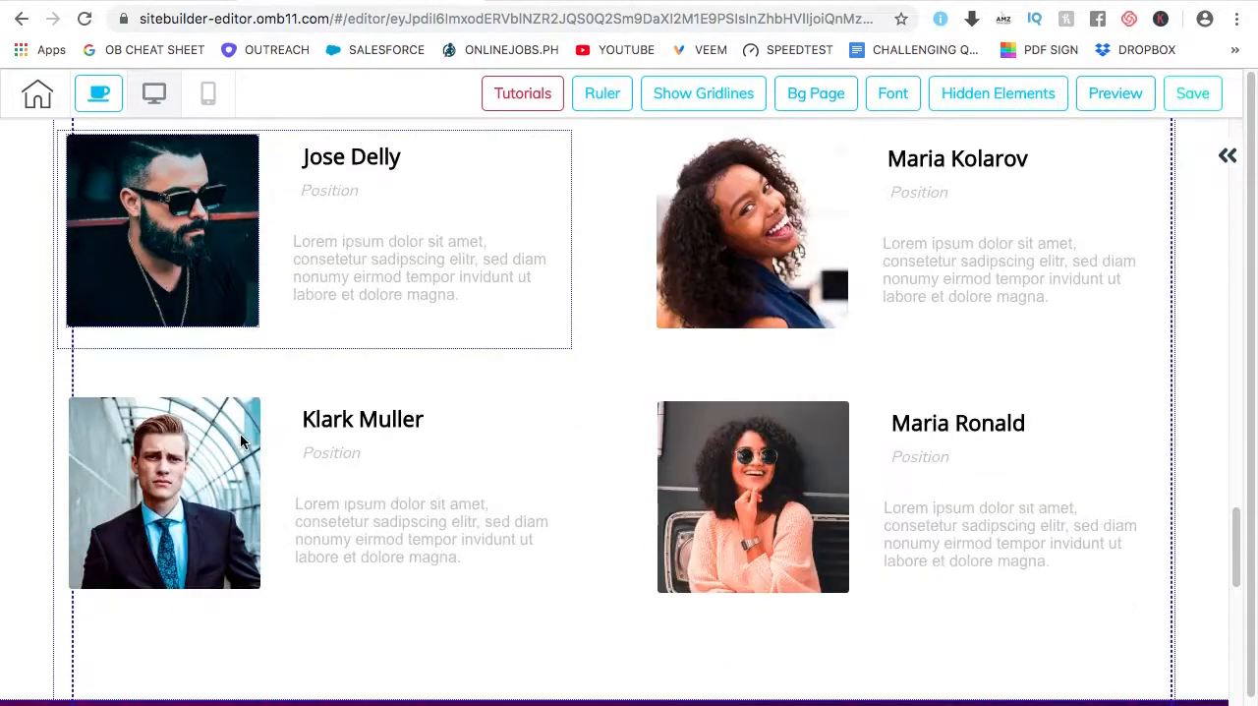
pyautogui.scroll(-7, 223, 444)
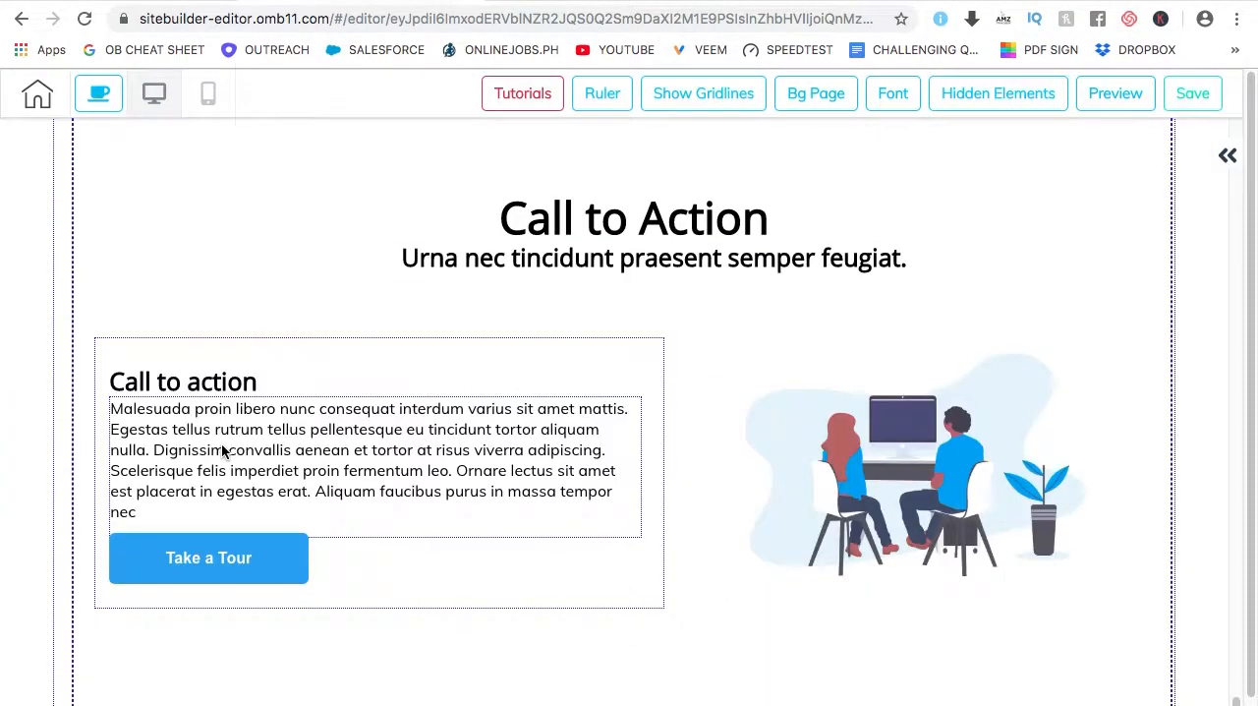
pyautogui.scroll(7, 218, 444)
pyautogui.scroll(15, 220, 442)
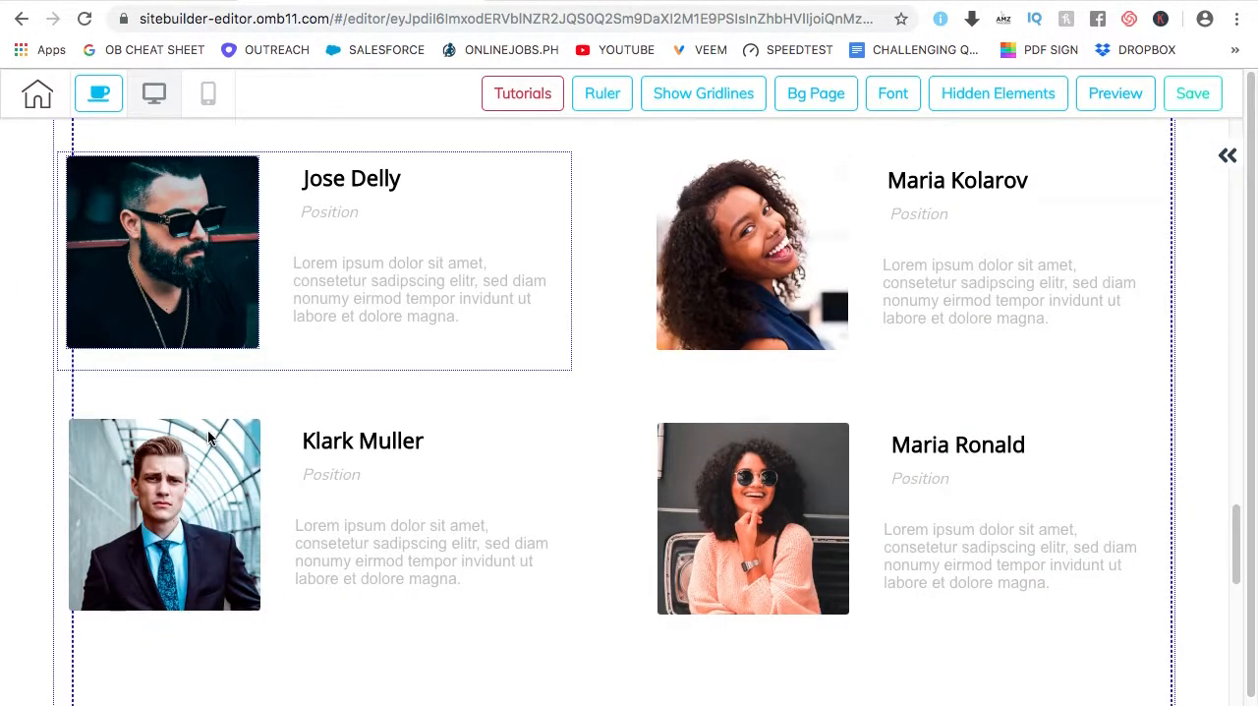
pyautogui.scroll(5, 210, 428)
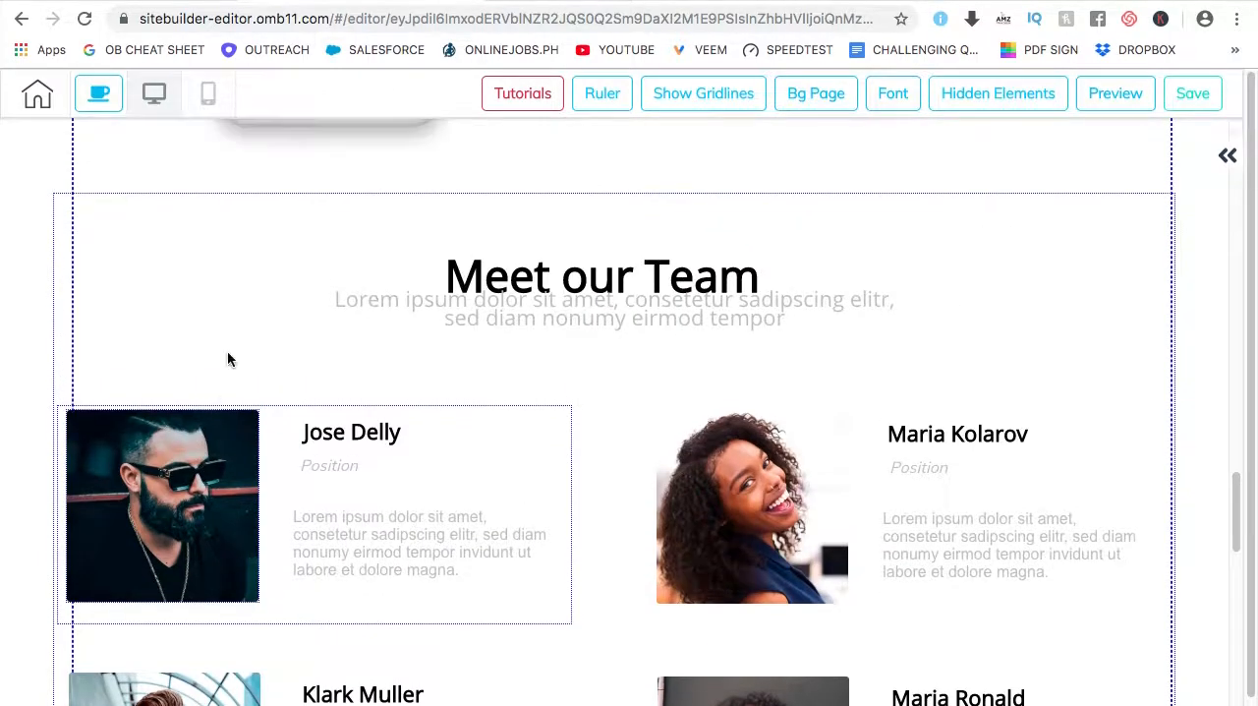
pyautogui.moveTo(231, 261)
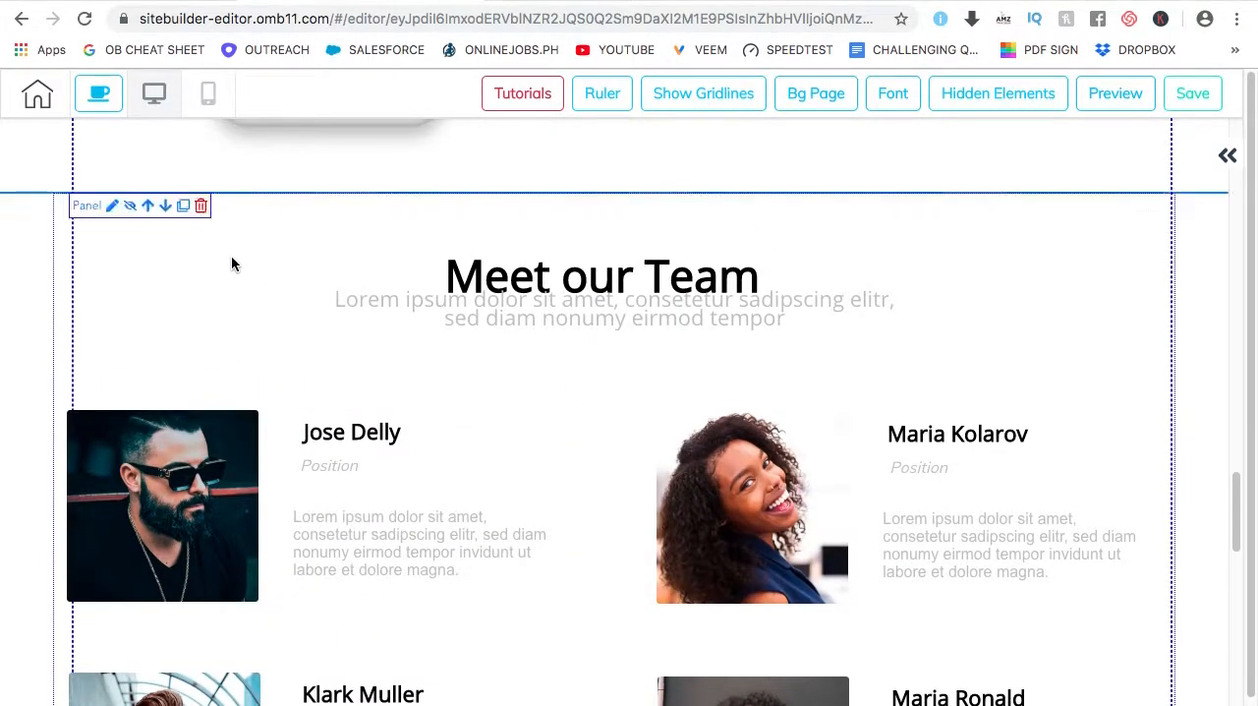
pyautogui.click(165, 208)
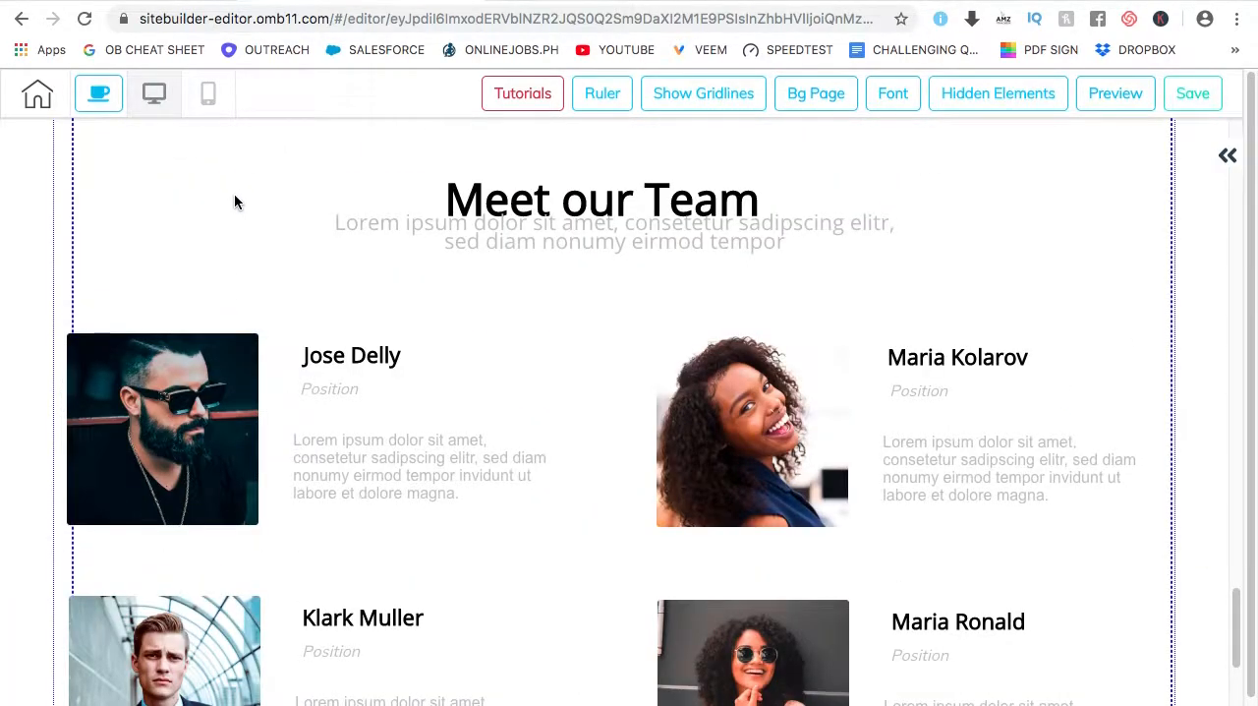
# Step: Move the "Meet our Team" panel down another place, between the Call to Action panel and the blue footer
pyautogui.scroll(4, 251, 315)
pyautogui.scroll(-2, 260, 418)
pyautogui.click(165, 340)
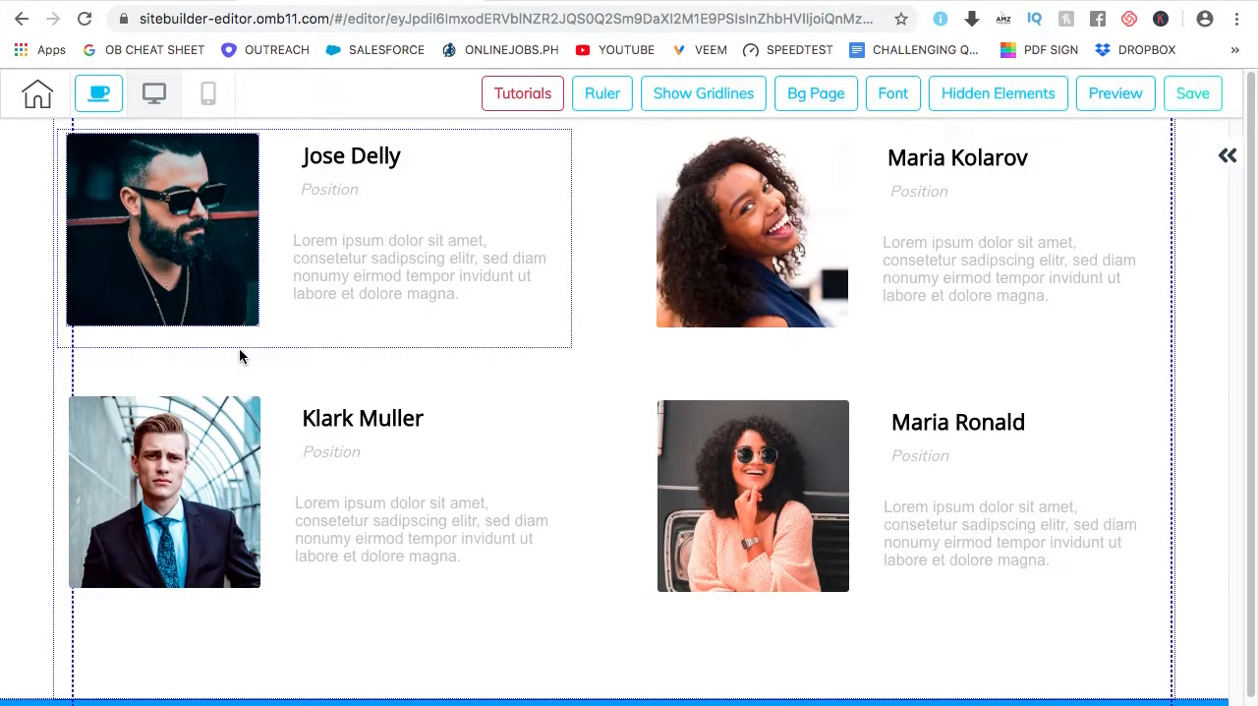
# Step: Preview the desktop page and examine it from the header through the orange first fold to the video and testimonial block
pyautogui.click(1116, 101)
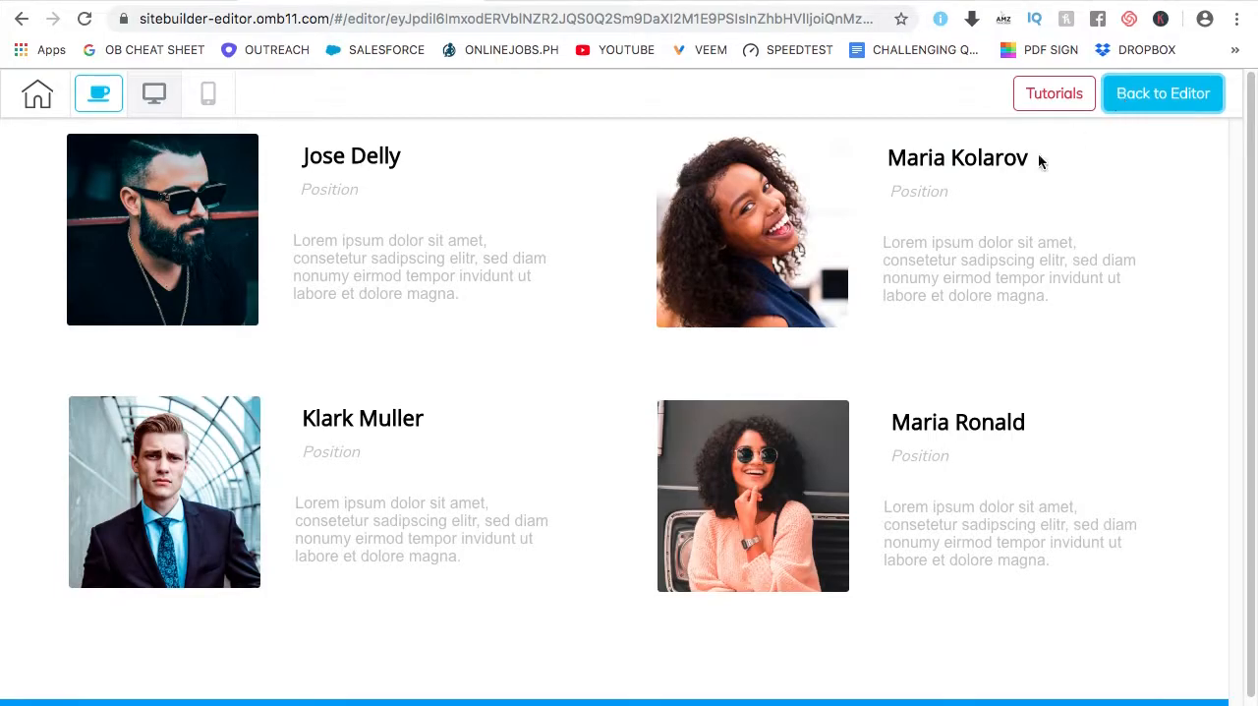
pyautogui.scroll(15, 558, 392)
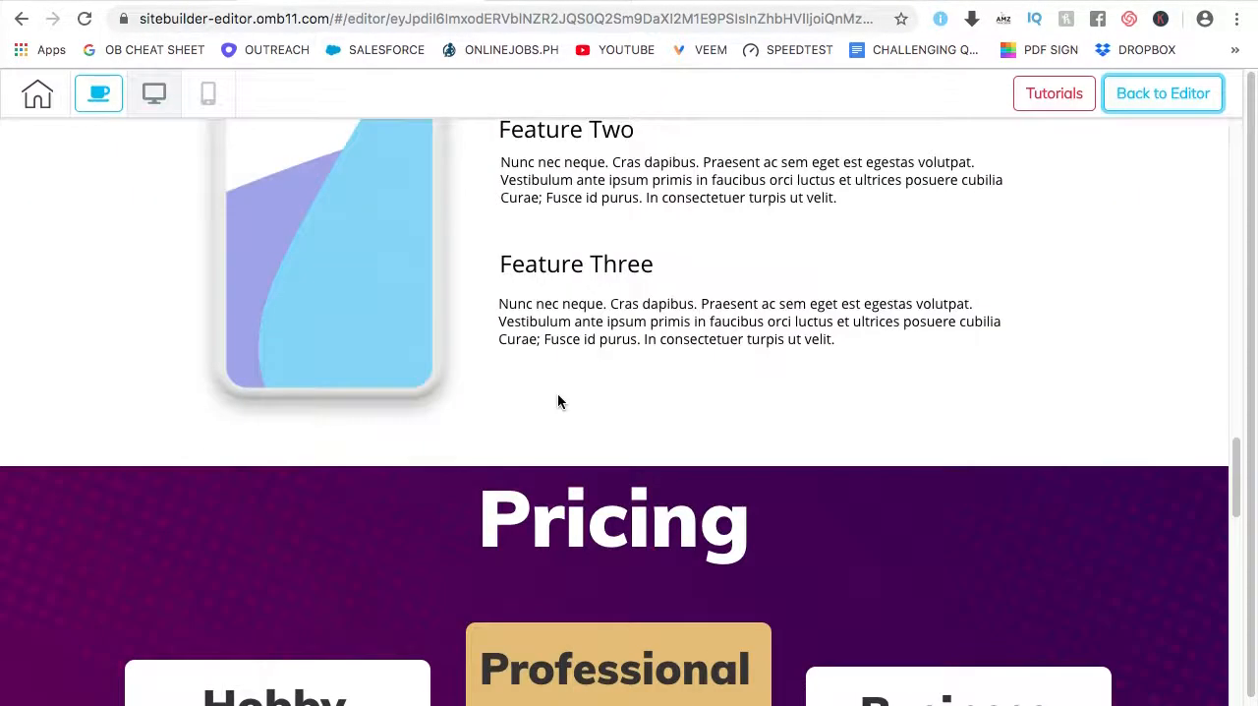
pyautogui.scroll(15, 553, 401)
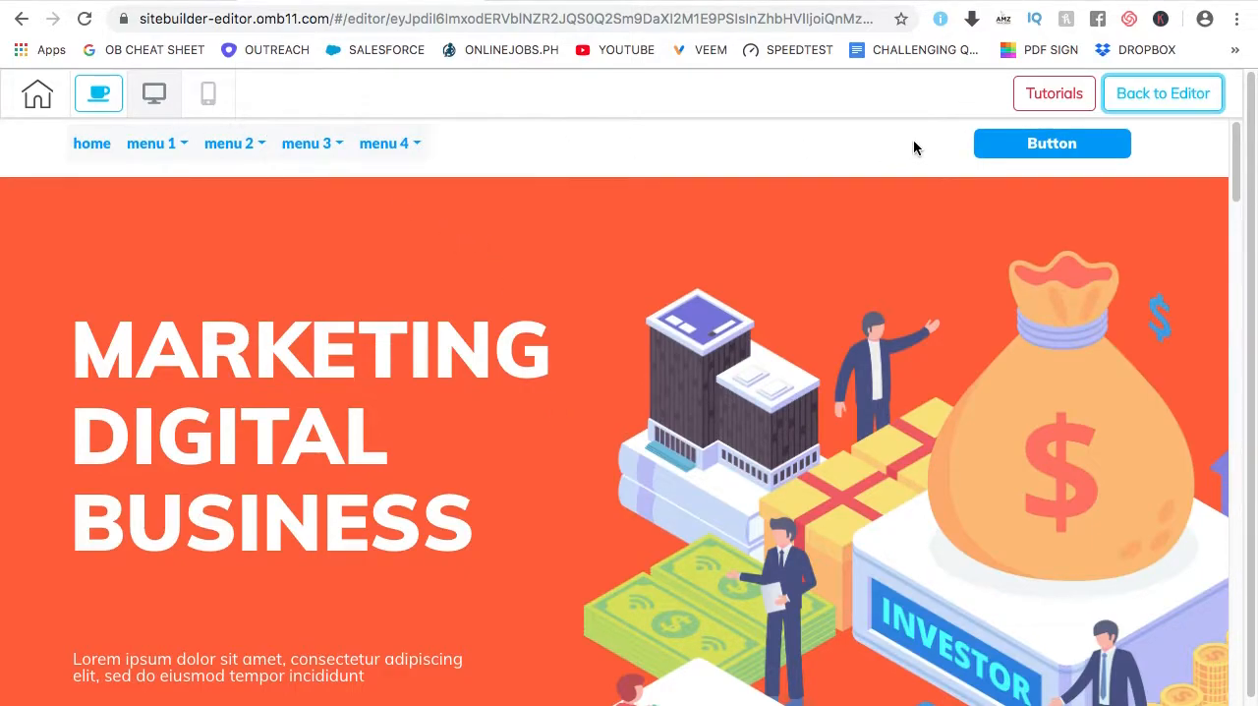
pyautogui.scroll(-1, 356, 331)
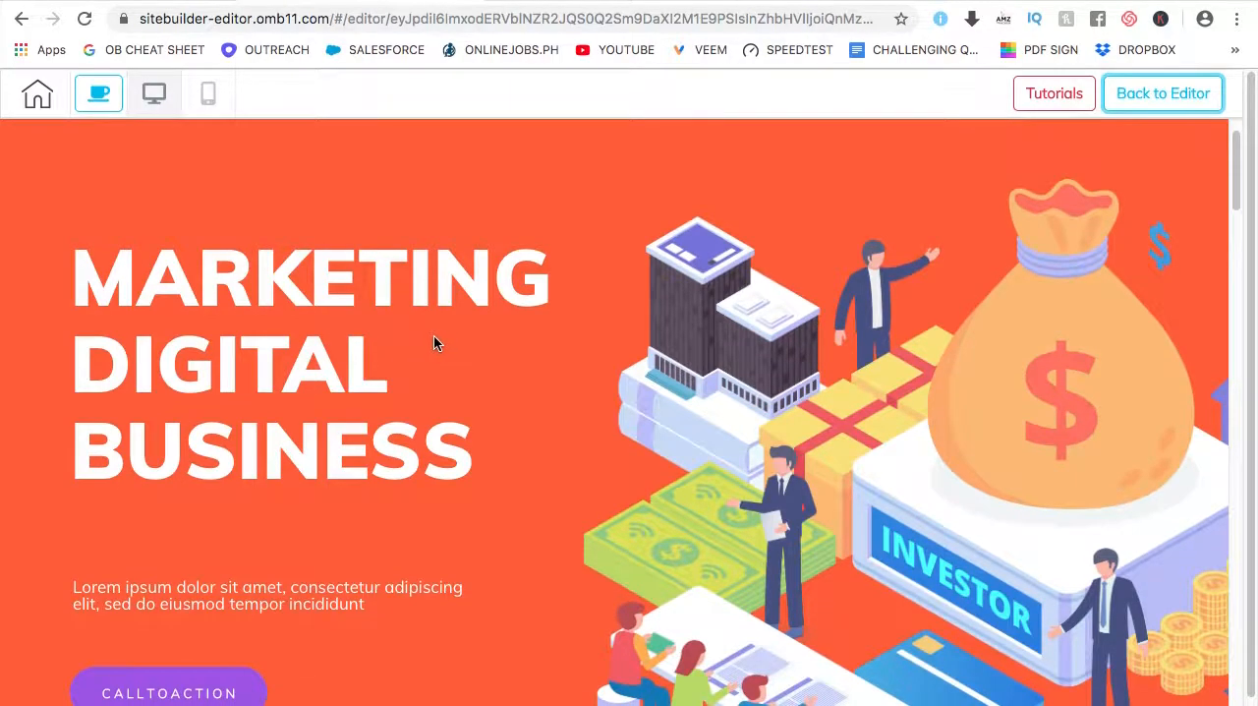
pyautogui.scroll(-2, 435, 340)
pyautogui.scroll(-5, 512, 321)
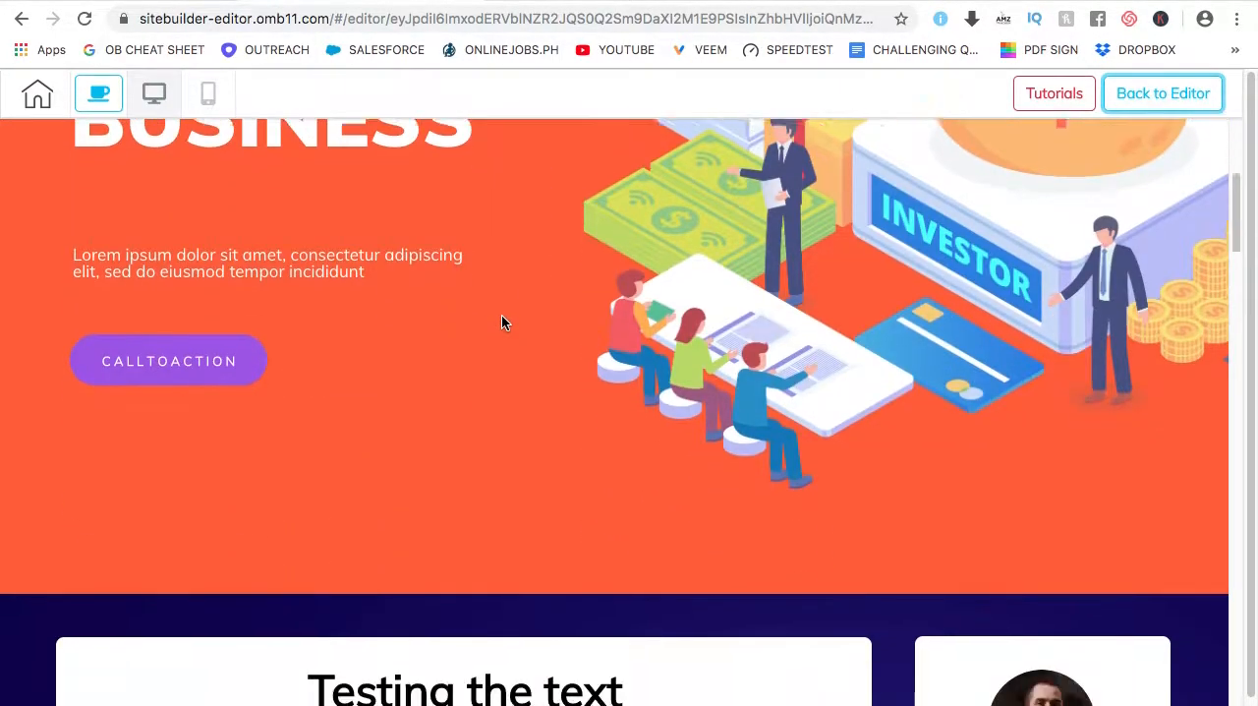
pyautogui.scroll(-1, 497, 310)
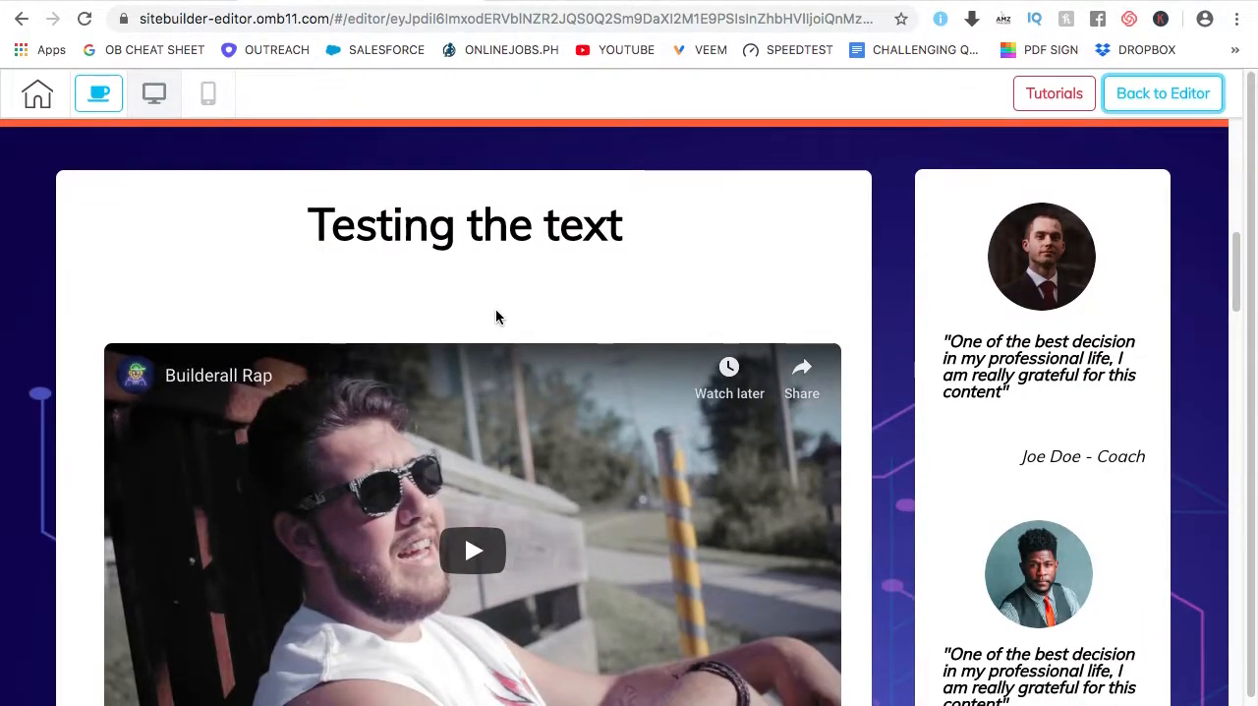
pyautogui.scroll(-2, 499, 317)
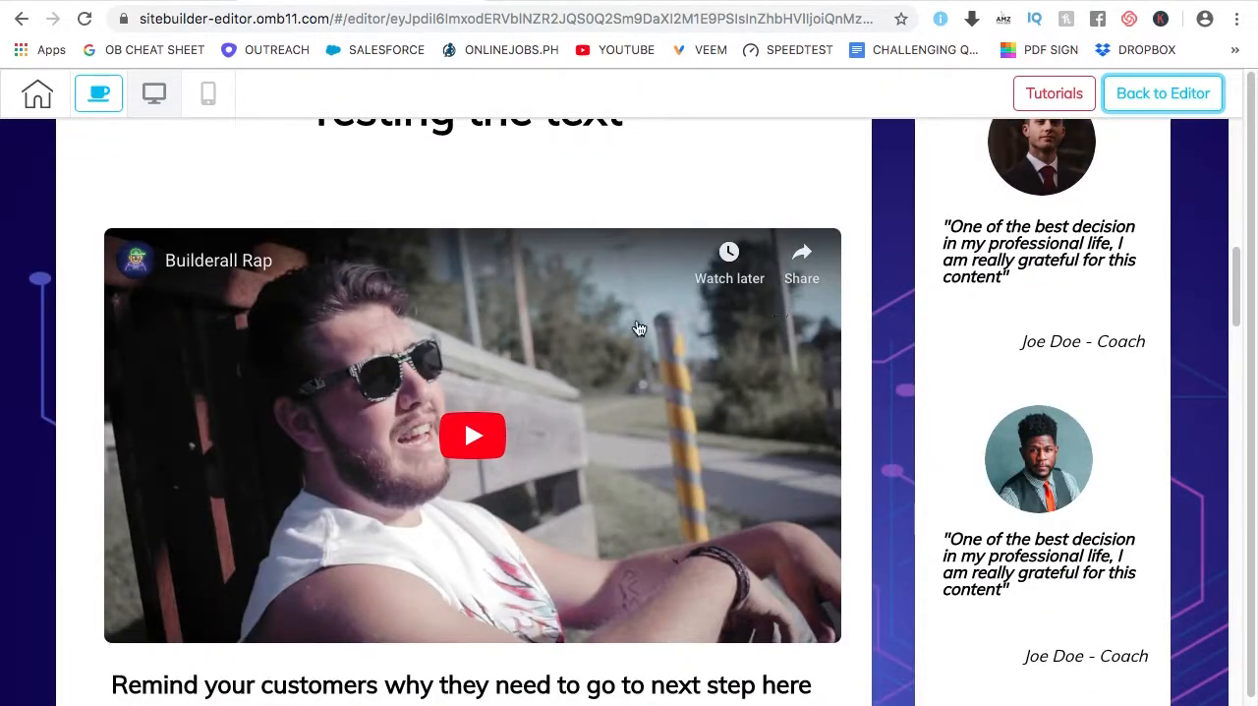
pyautogui.scroll(-1, 518, 336)
pyautogui.scroll(-5, 518, 336)
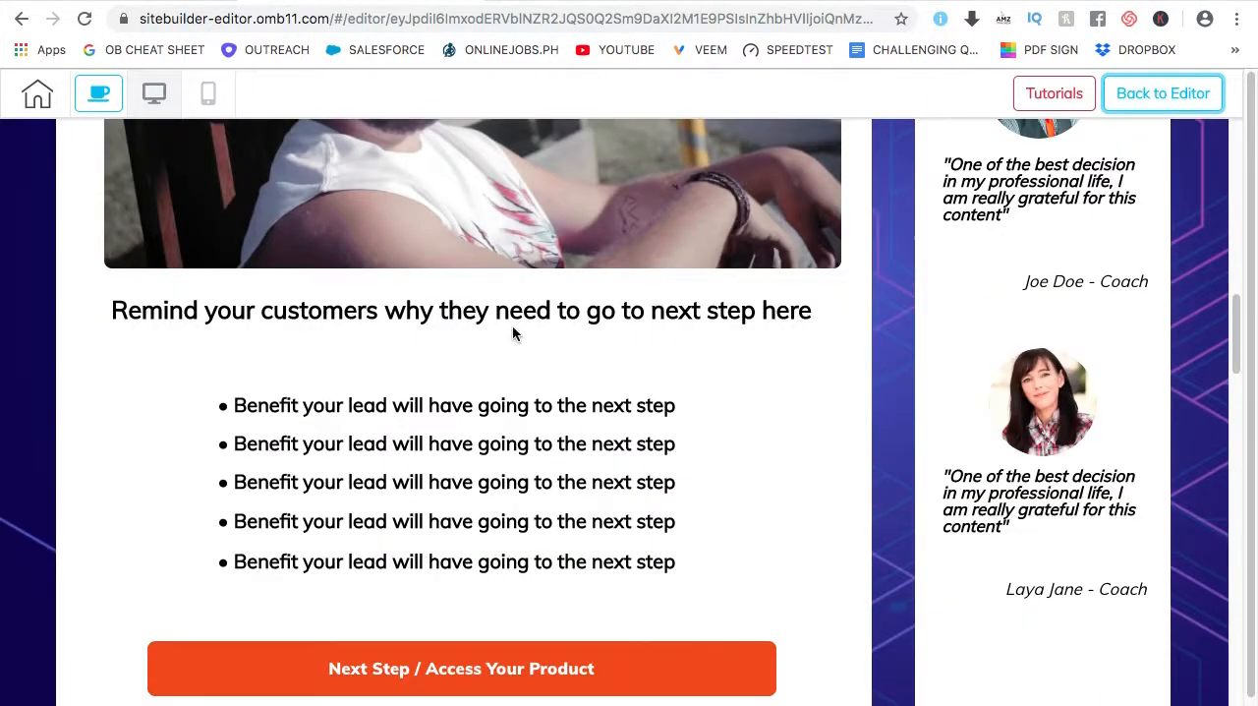
# Step: Examine the Features, Pricing, Call to Action, Team and footer sections in the desktop preview
pyautogui.scroll(-5, 516, 329)
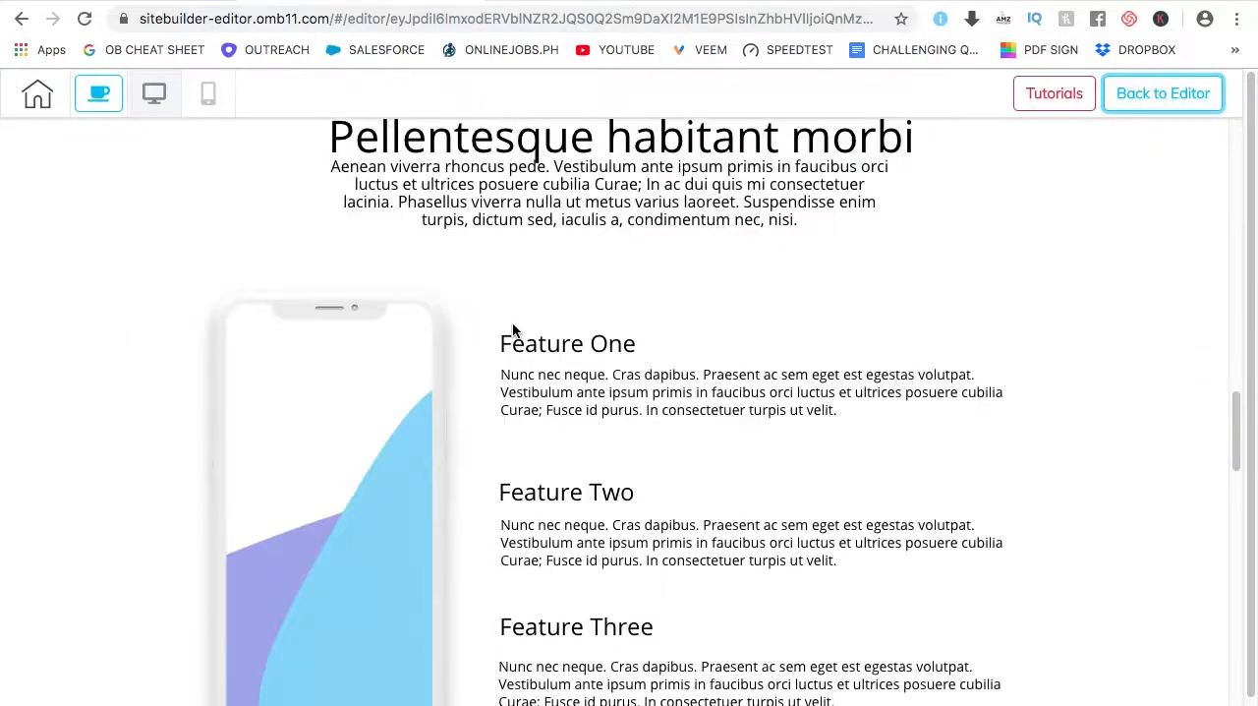
pyautogui.scroll(-5, 584, 337)
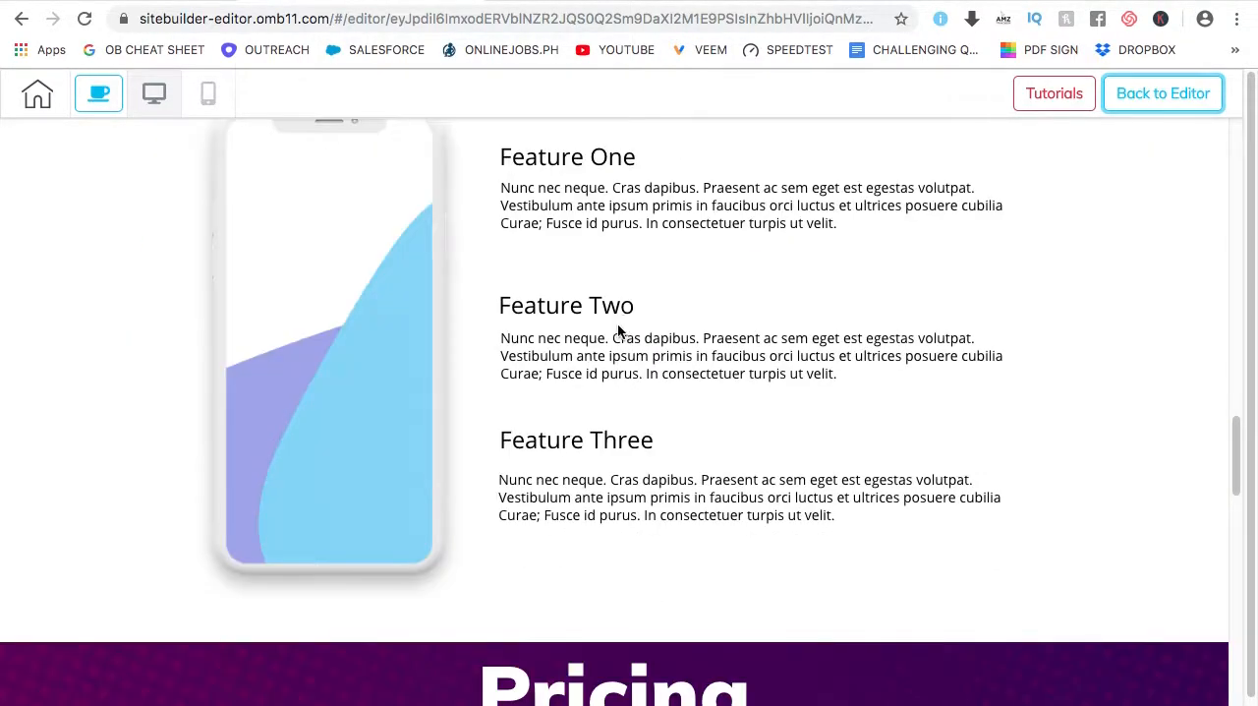
pyautogui.scroll(-1, 579, 338)
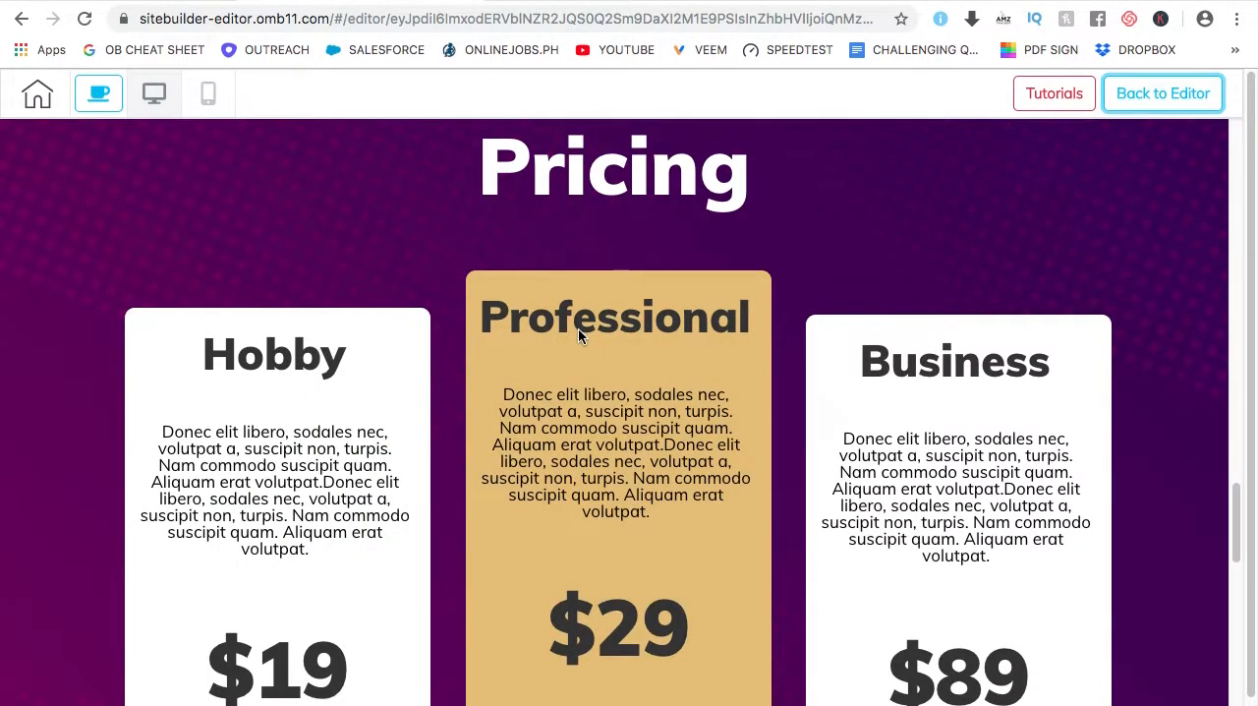
pyautogui.scroll(-2, 578, 338)
pyautogui.scroll(-6, 574, 334)
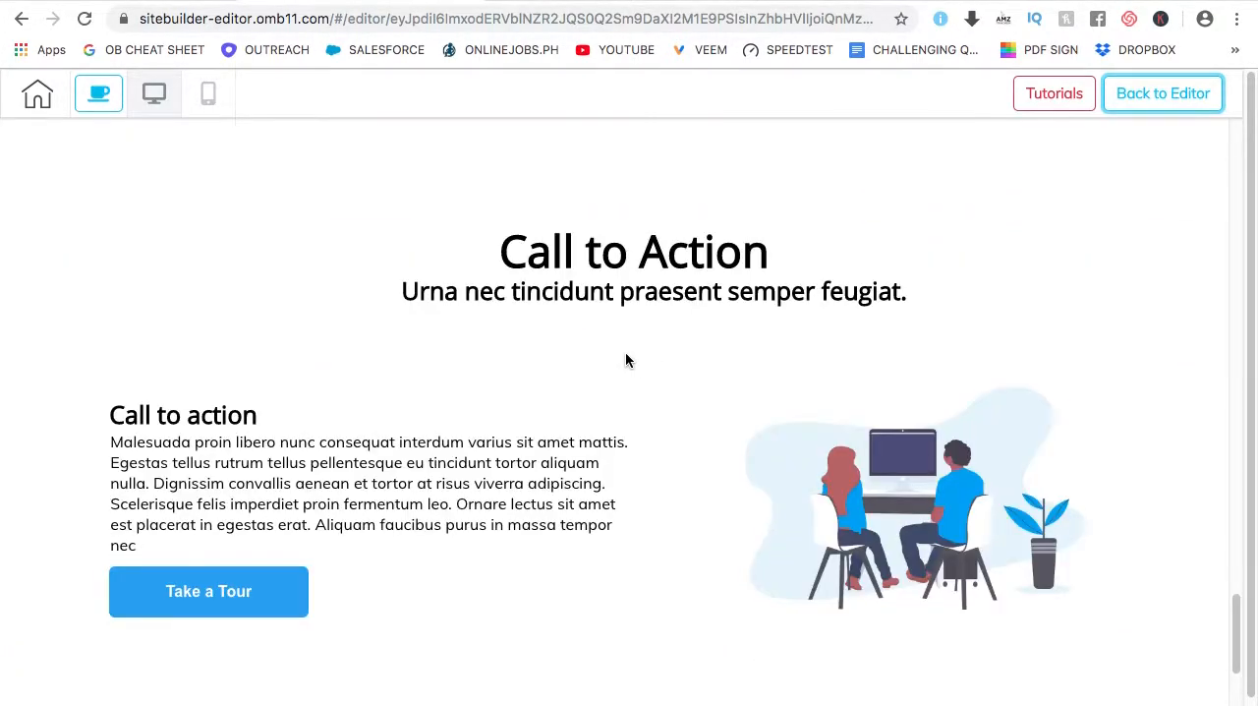
pyautogui.scroll(-3, 625, 360)
pyautogui.scroll(-5, 617, 358)
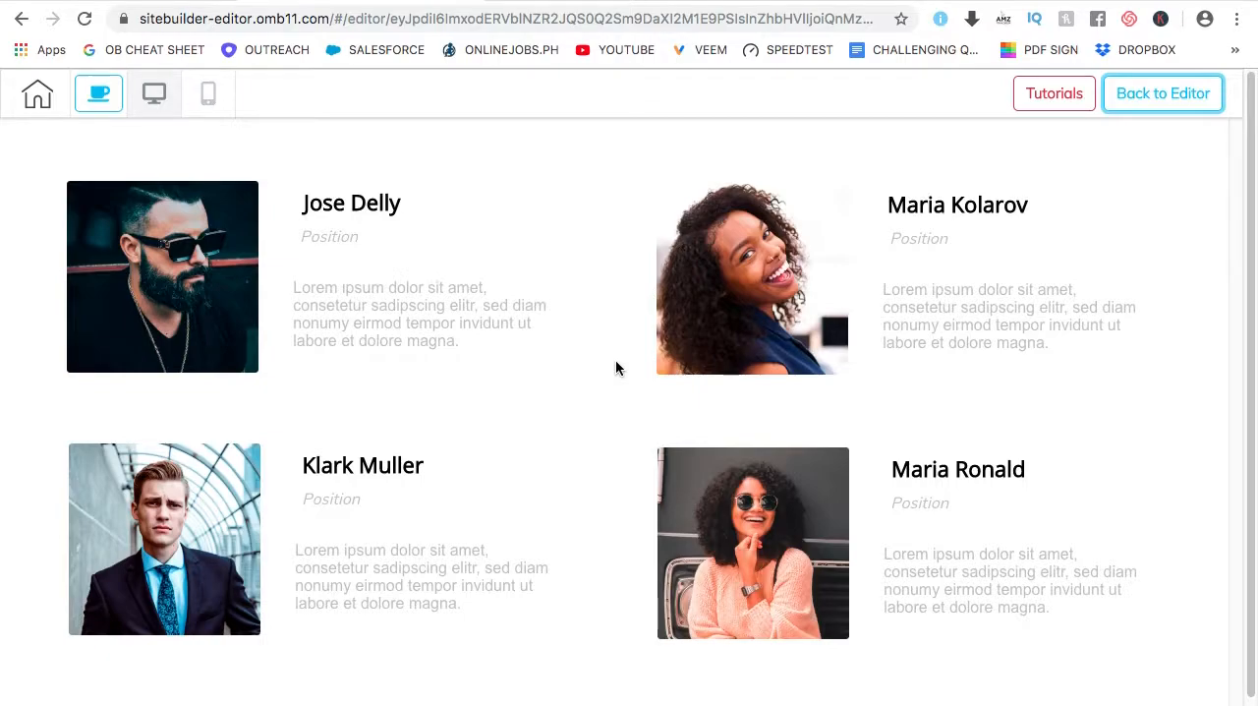
pyautogui.scroll(2, 616, 359)
pyautogui.scroll(-1, 615, 372)
pyautogui.scroll(-2, 609, 380)
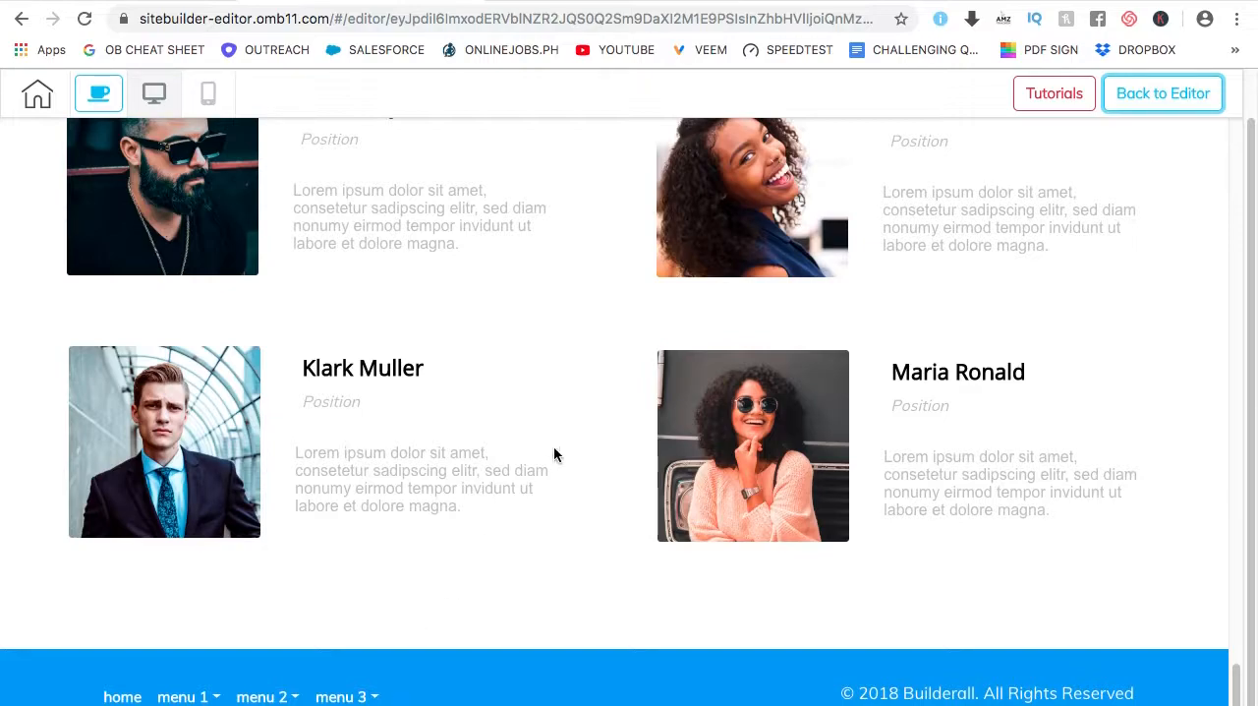
# Step: Switch the preview to the mobile version and examine the layout of the header, first fold, benefits list, video and testimonials
pyautogui.scroll(15, 512, 469)
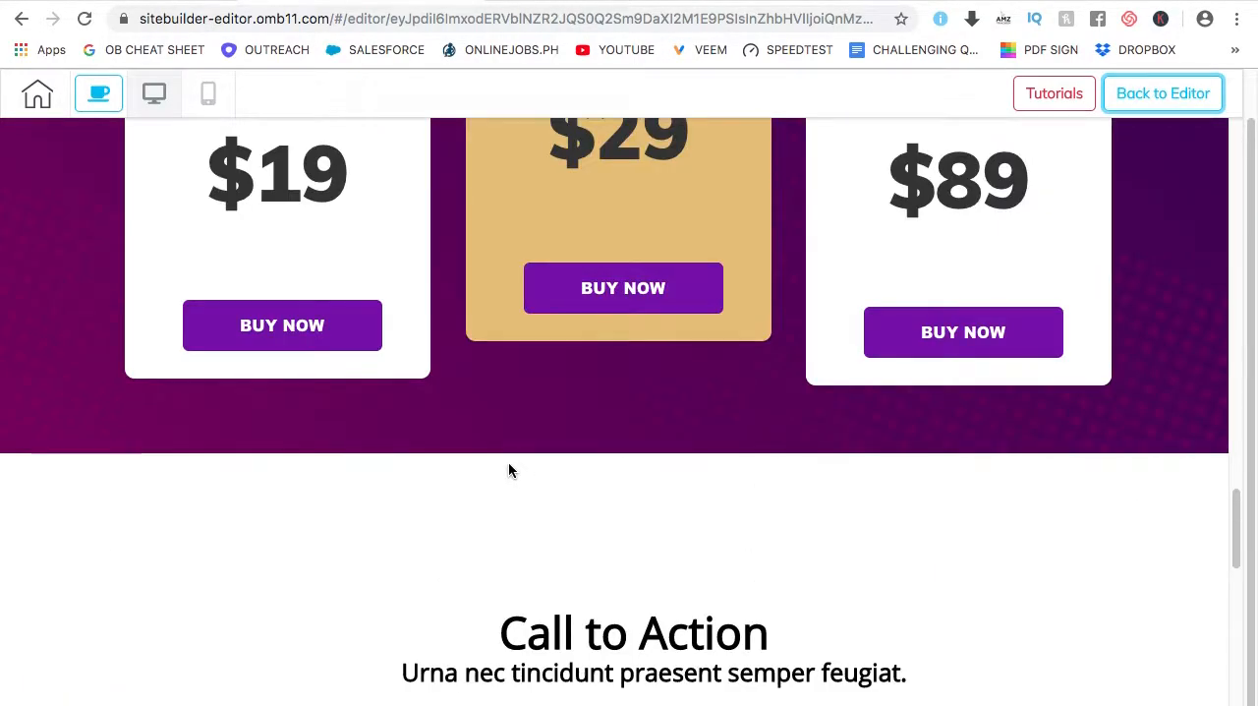
pyautogui.scroll(15, 508, 461)
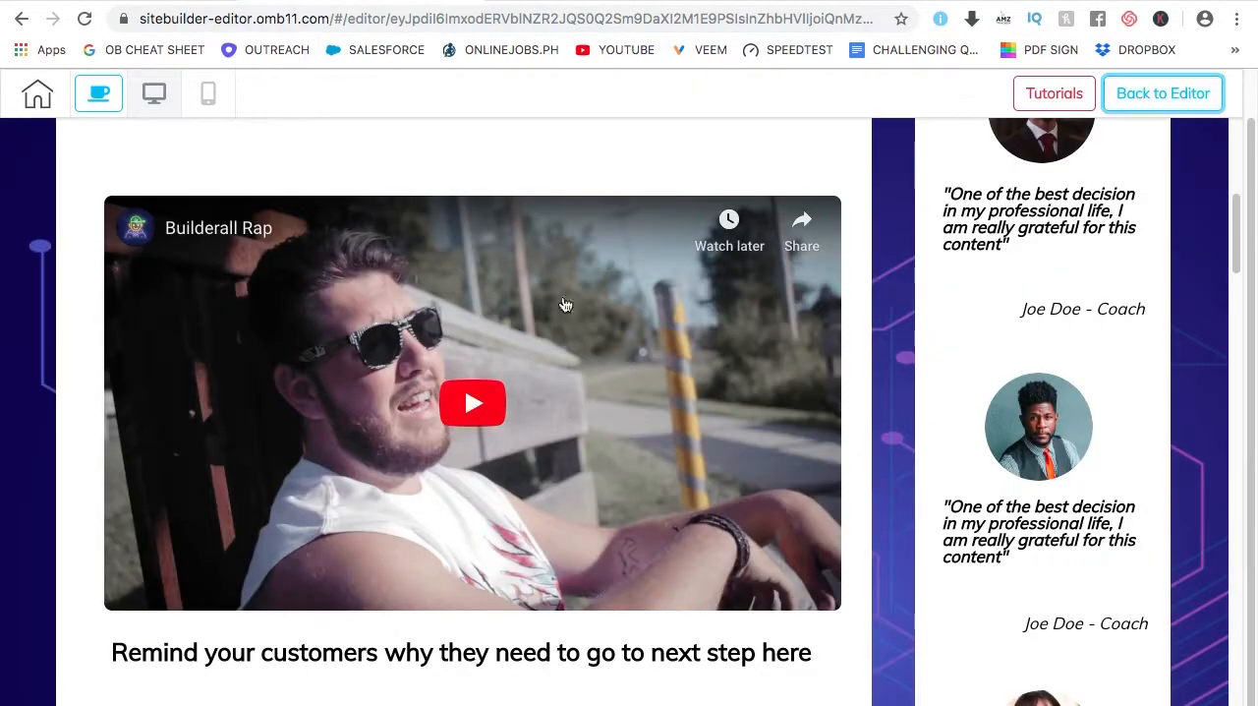
pyautogui.scroll(10, 550, 236)
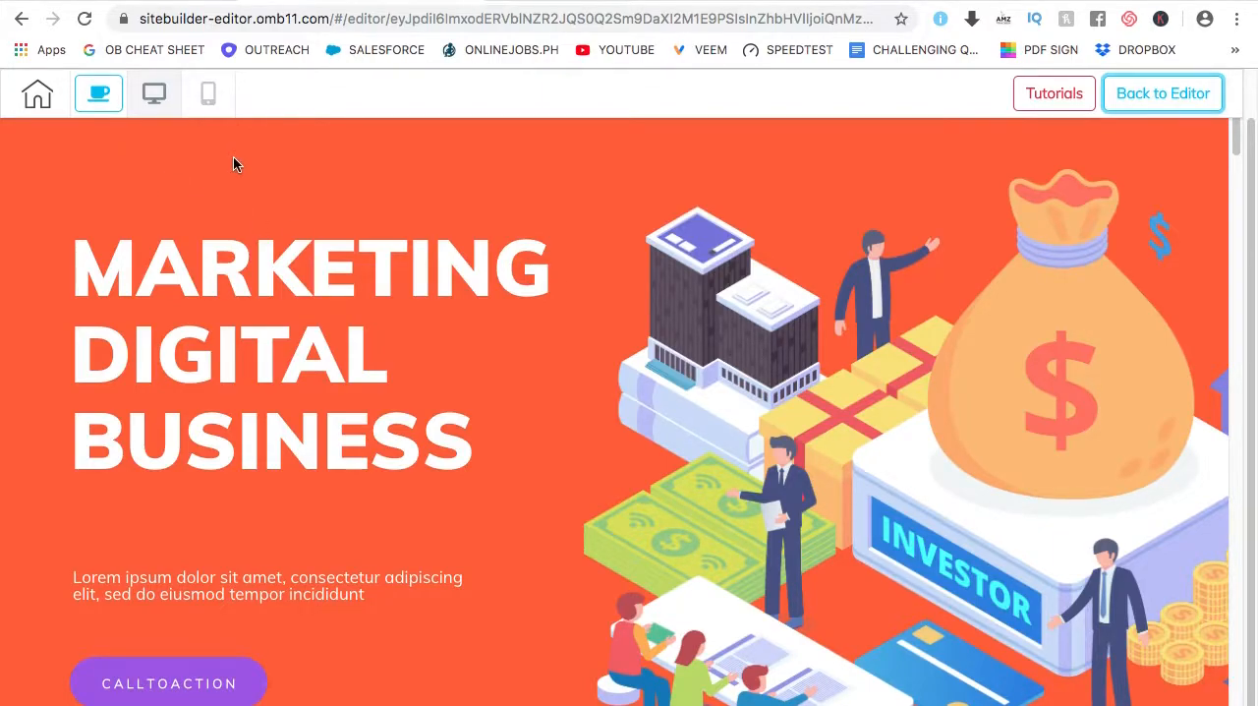
pyautogui.click(209, 95)
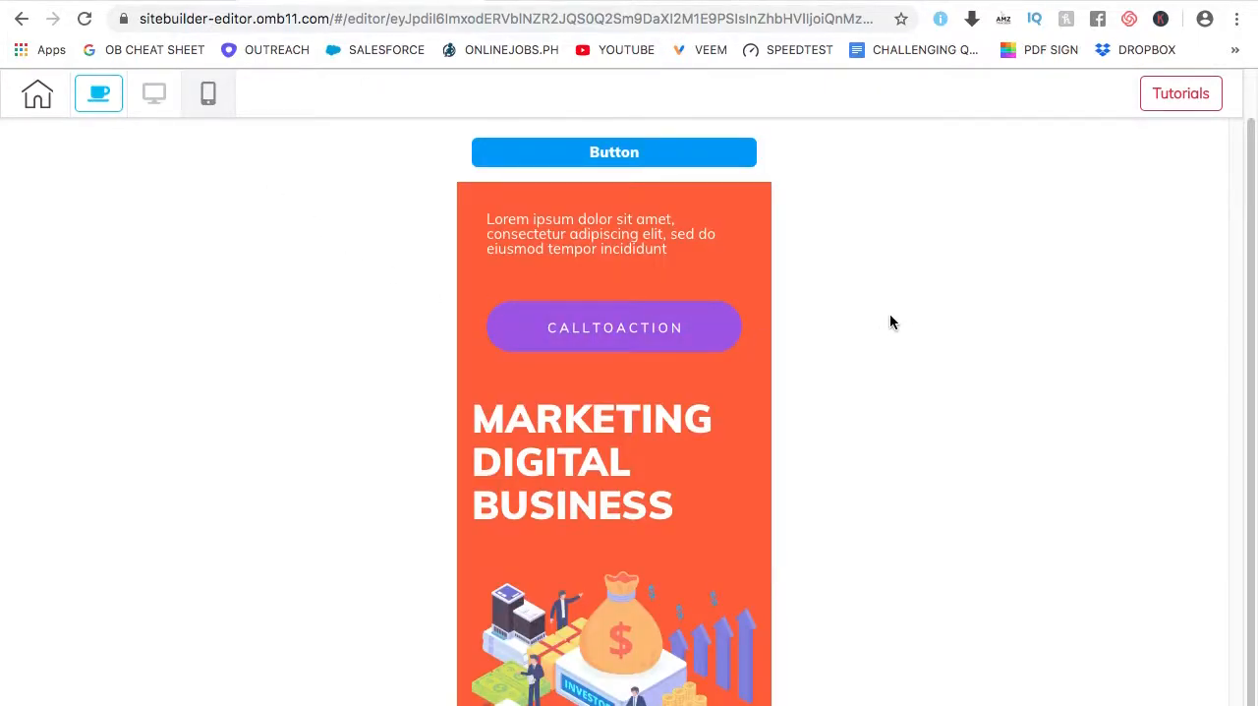
pyautogui.scroll(1, 847, 317)
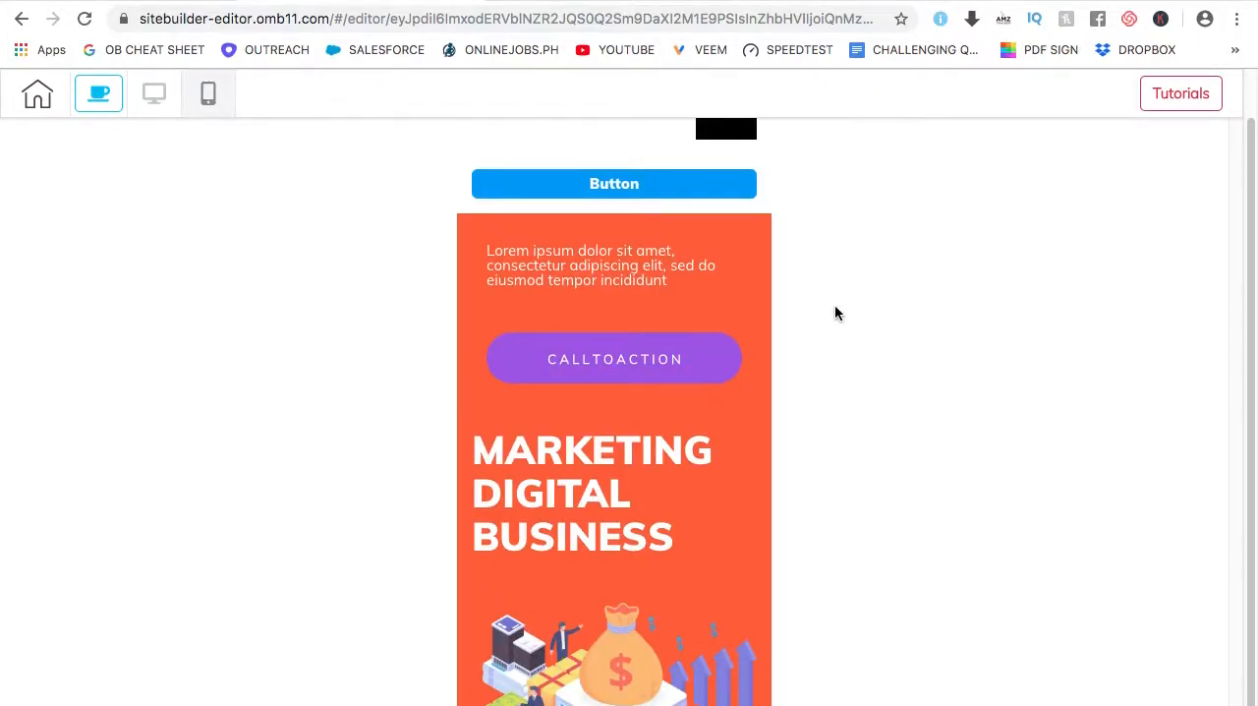
pyautogui.scroll(-5, 831, 308)
pyautogui.scroll(-8, 827, 319)
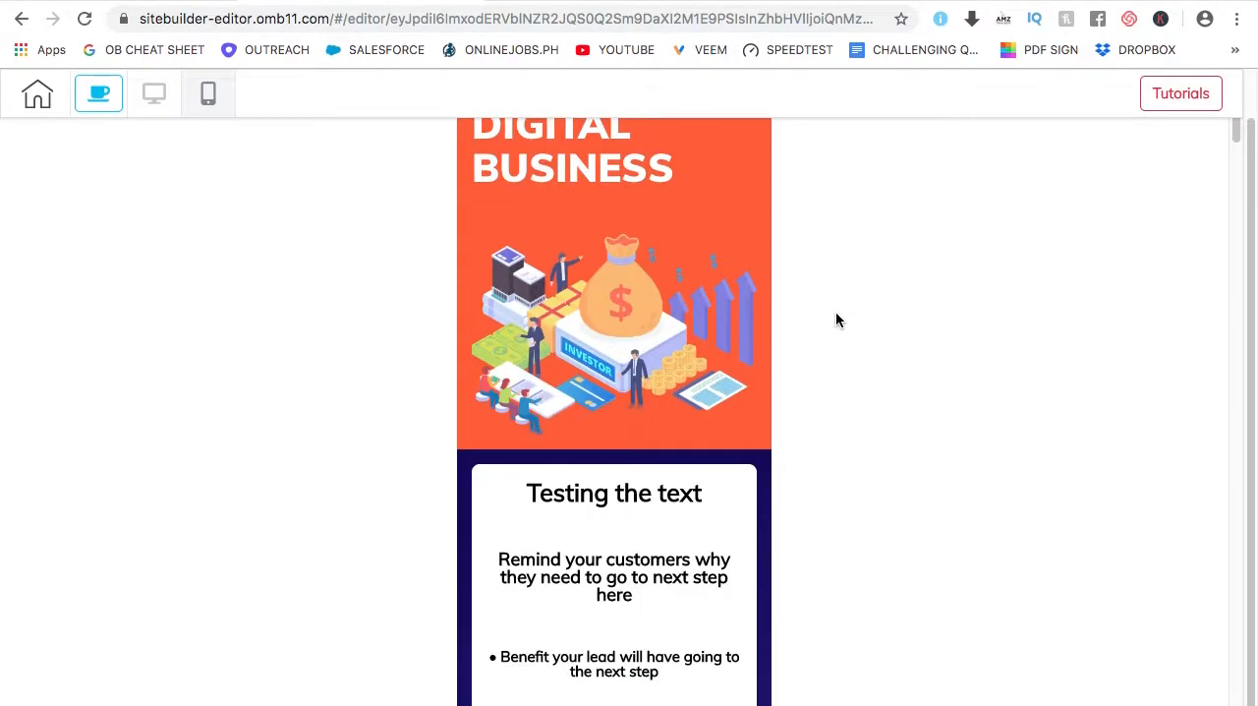
pyautogui.scroll(-7, 828, 334)
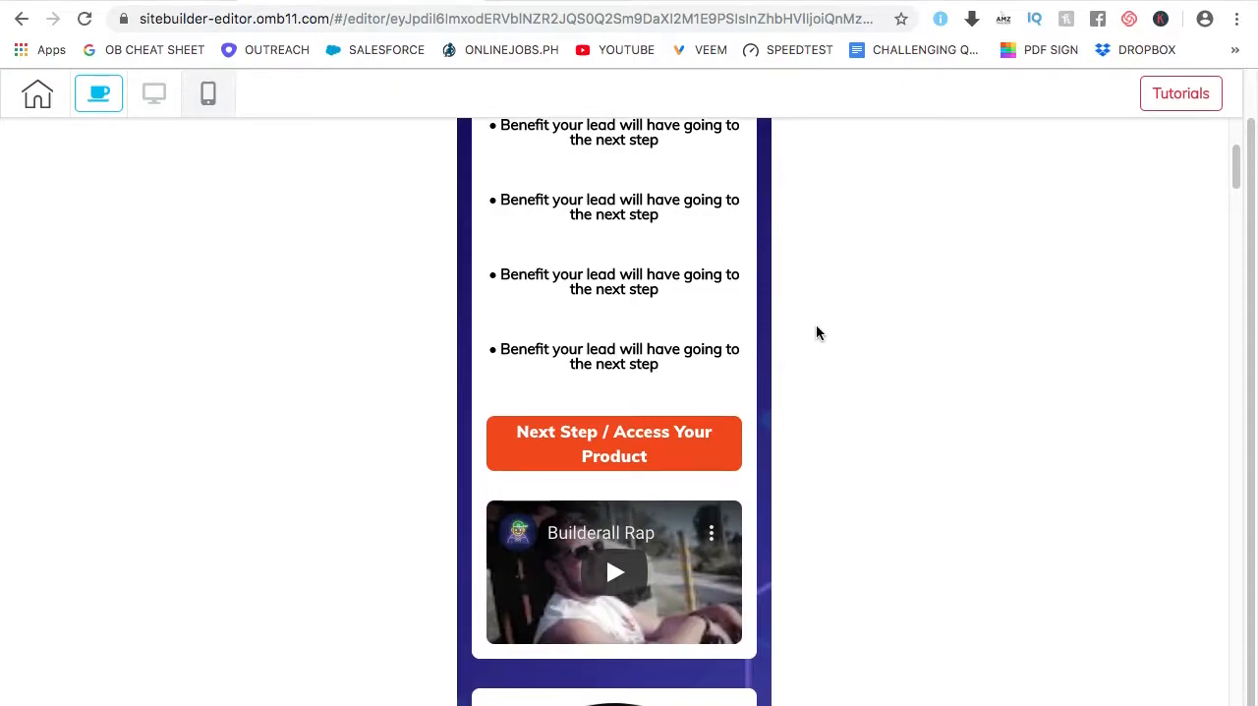
pyautogui.scroll(-7, 815, 329)
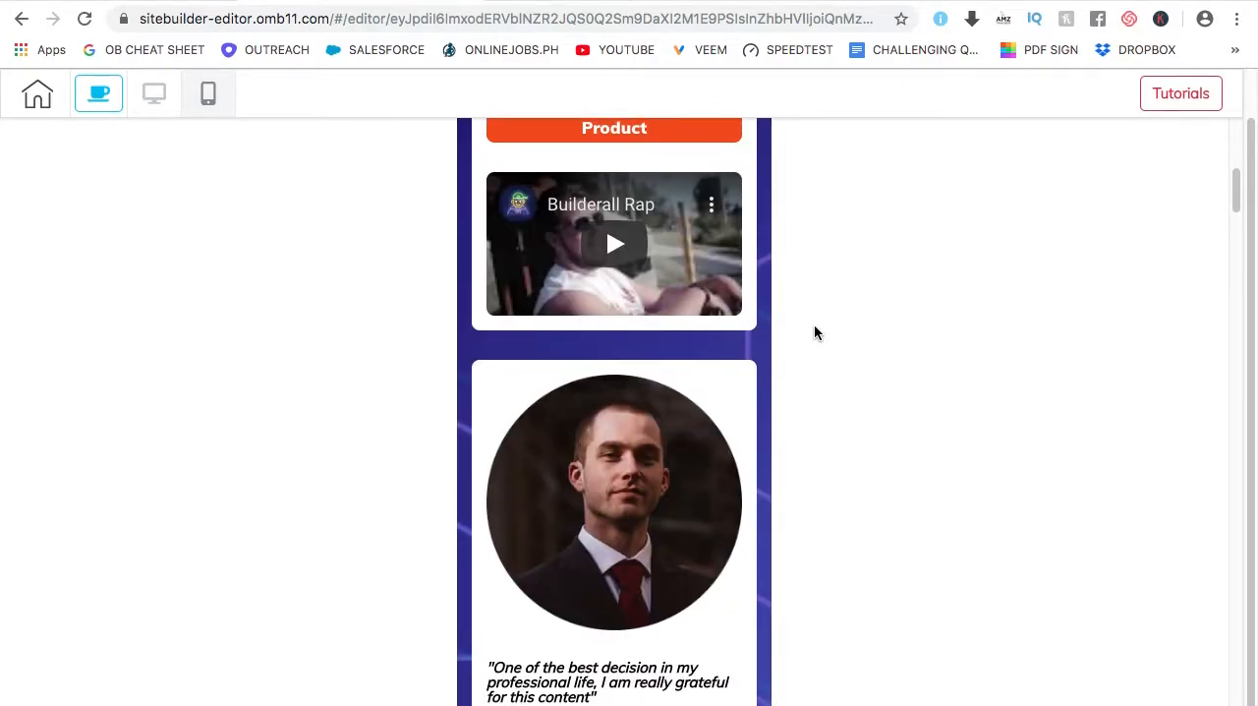
pyautogui.scroll(-2, 813, 329)
pyautogui.scroll(20, 812, 324)
pyautogui.scroll(1, 810, 317)
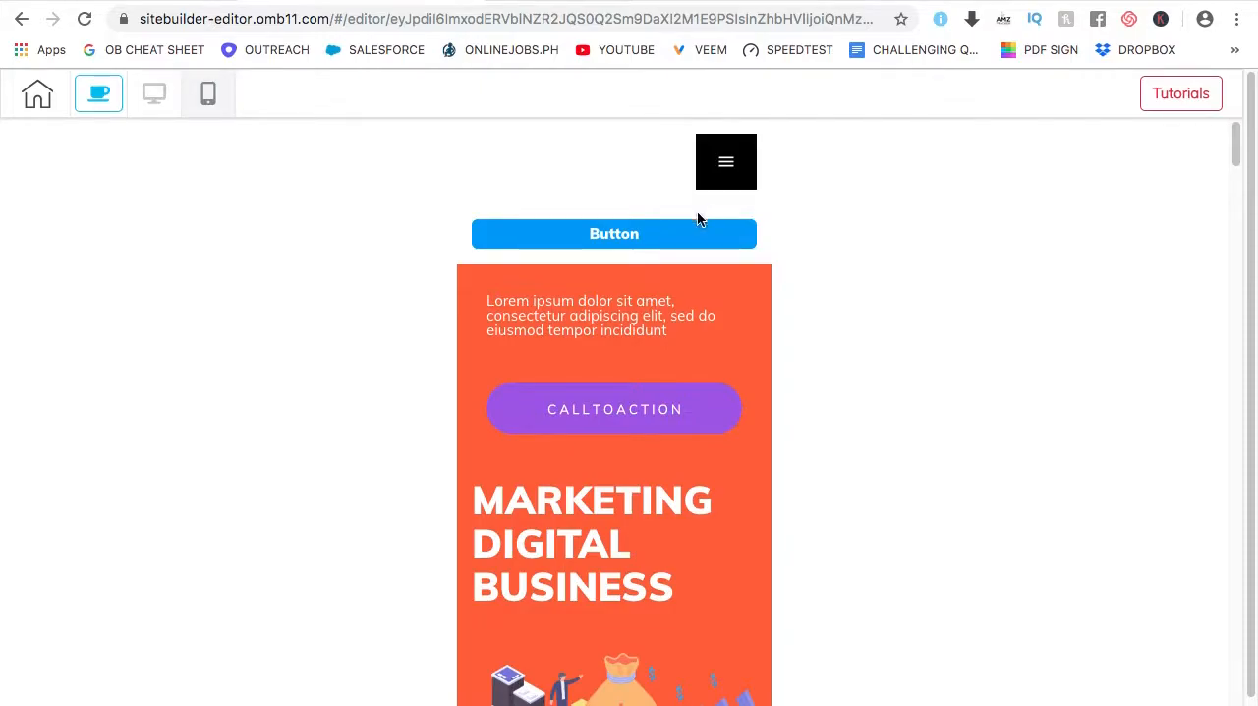
pyautogui.scroll(-5, 792, 323)
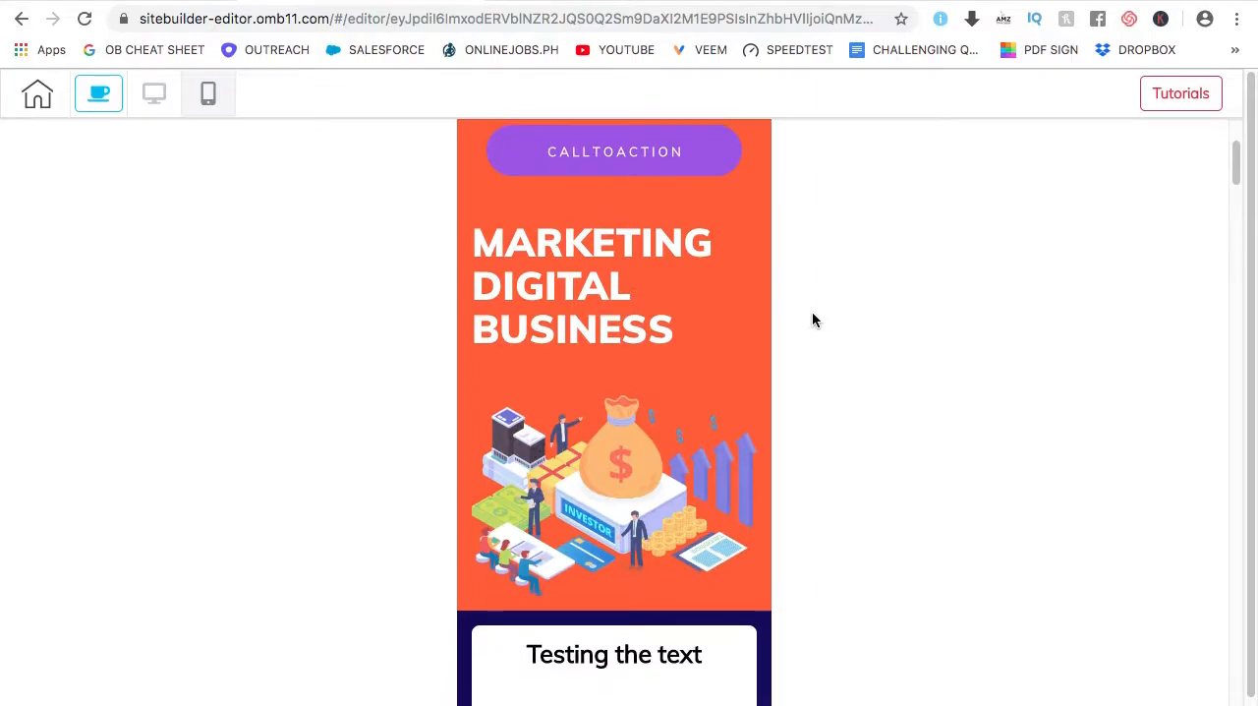
pyautogui.scroll(-8, 812, 320)
pyautogui.scroll(-3, 812, 317)
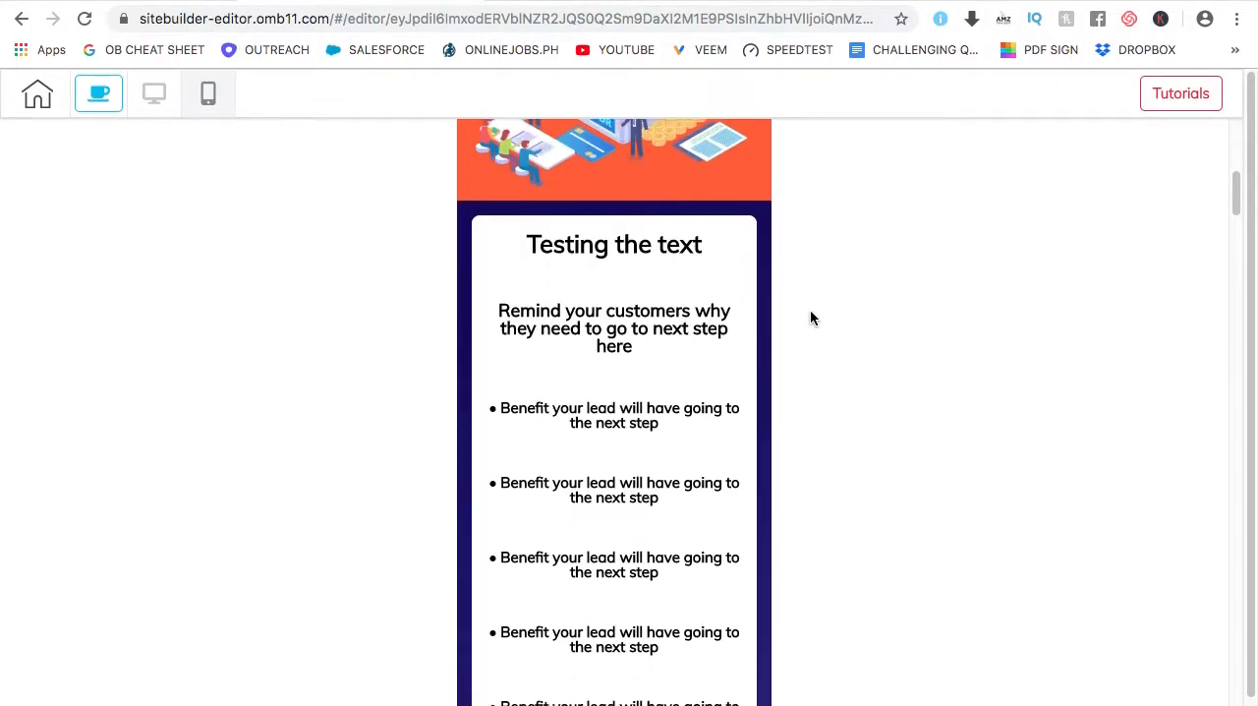
pyautogui.scroll(-5, 807, 321)
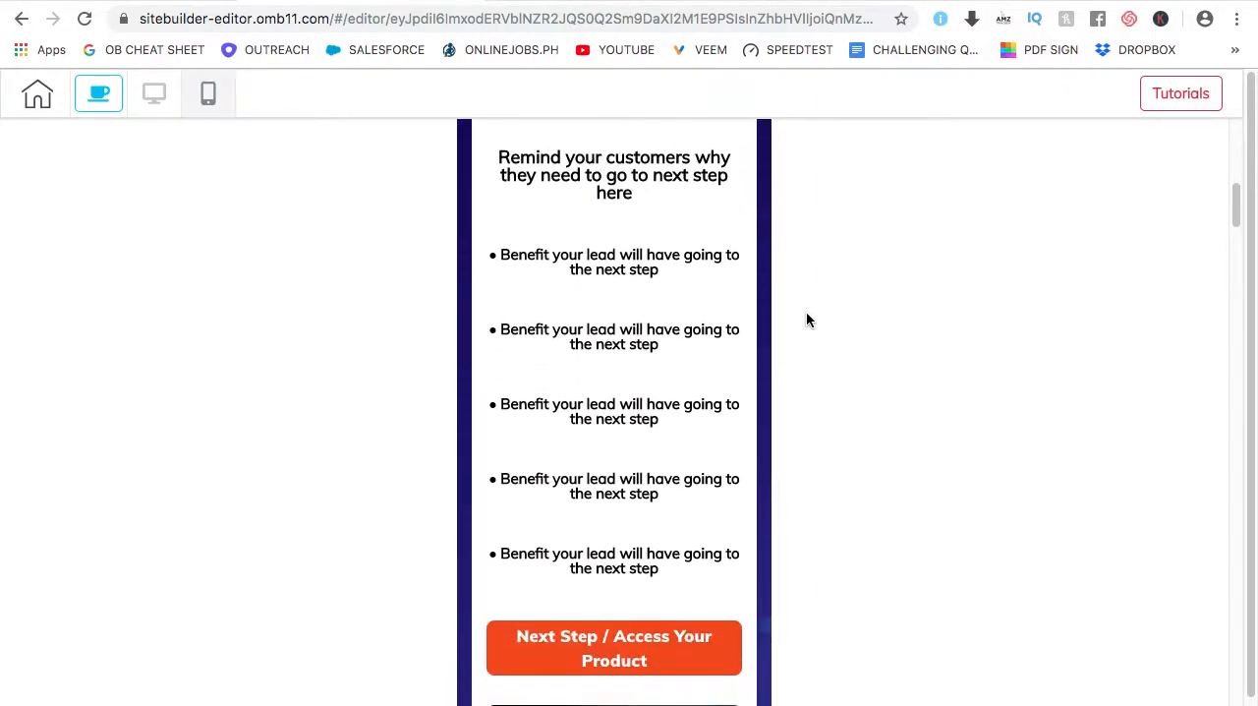
pyautogui.scroll(-7, 804, 322)
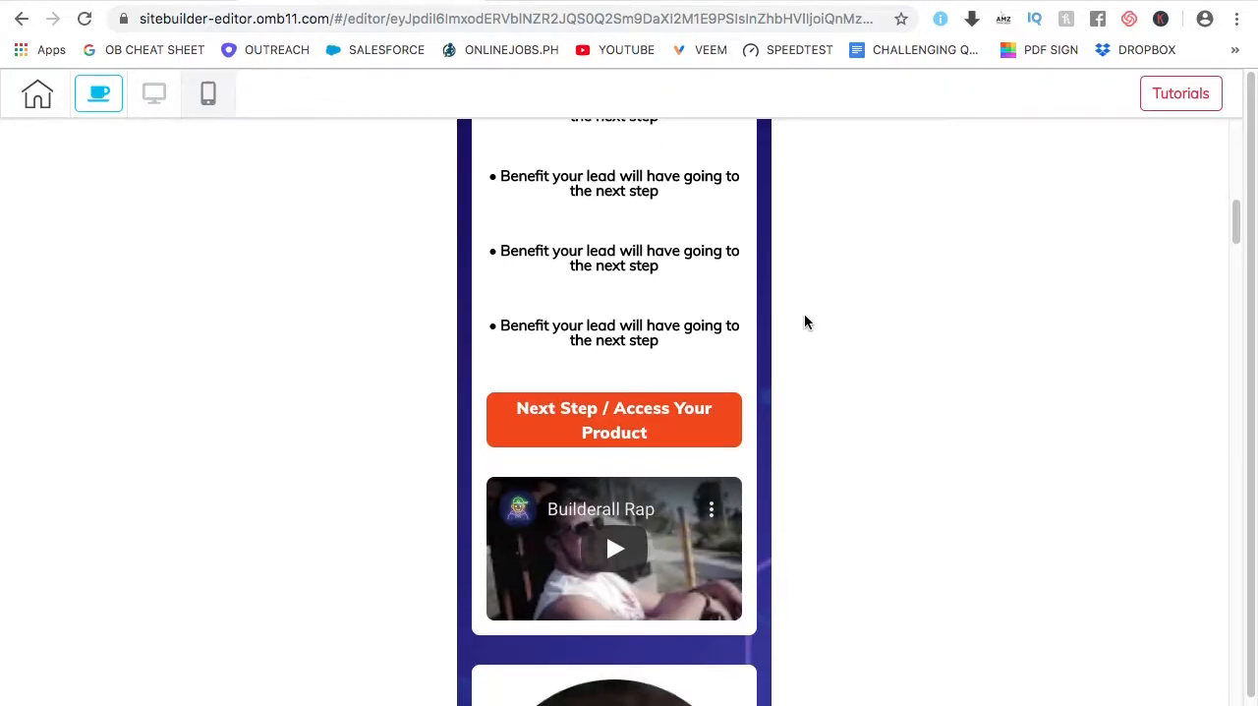
# Step: Examine how the video, stacked testimonials and Features section are laid out in the mobile preview
pyautogui.scroll(-4, 803, 325)
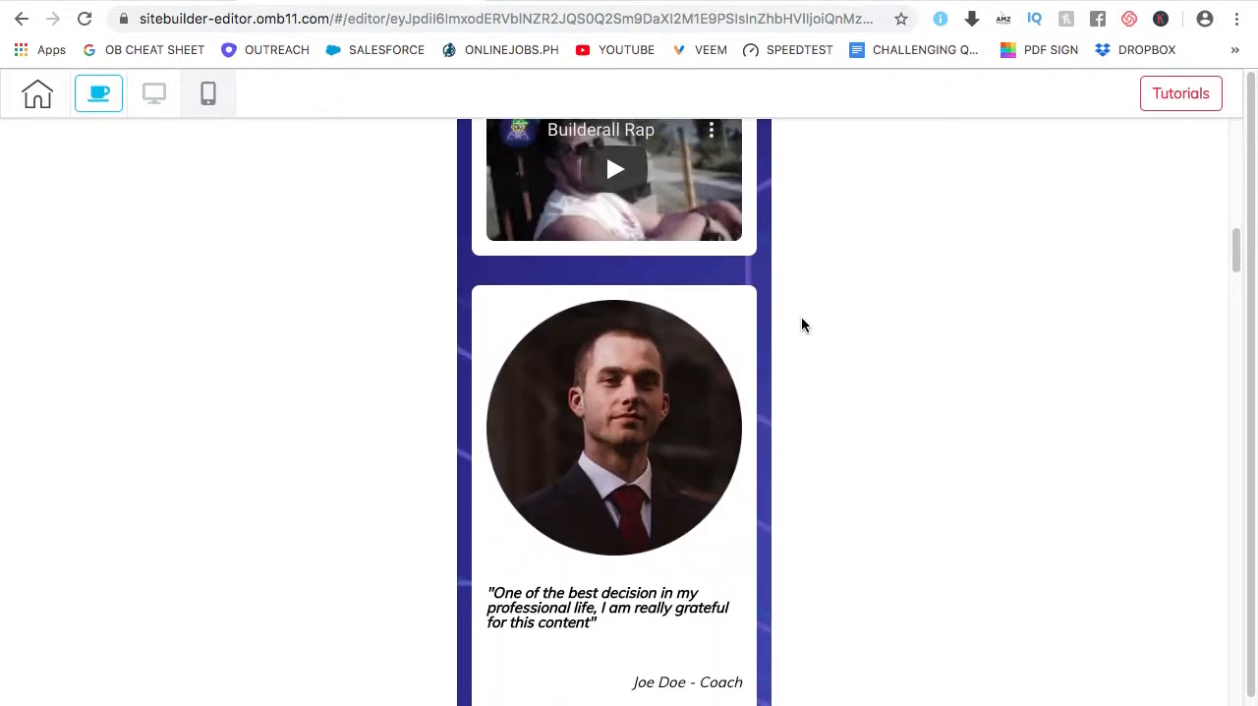
pyautogui.scroll(-8, 799, 327)
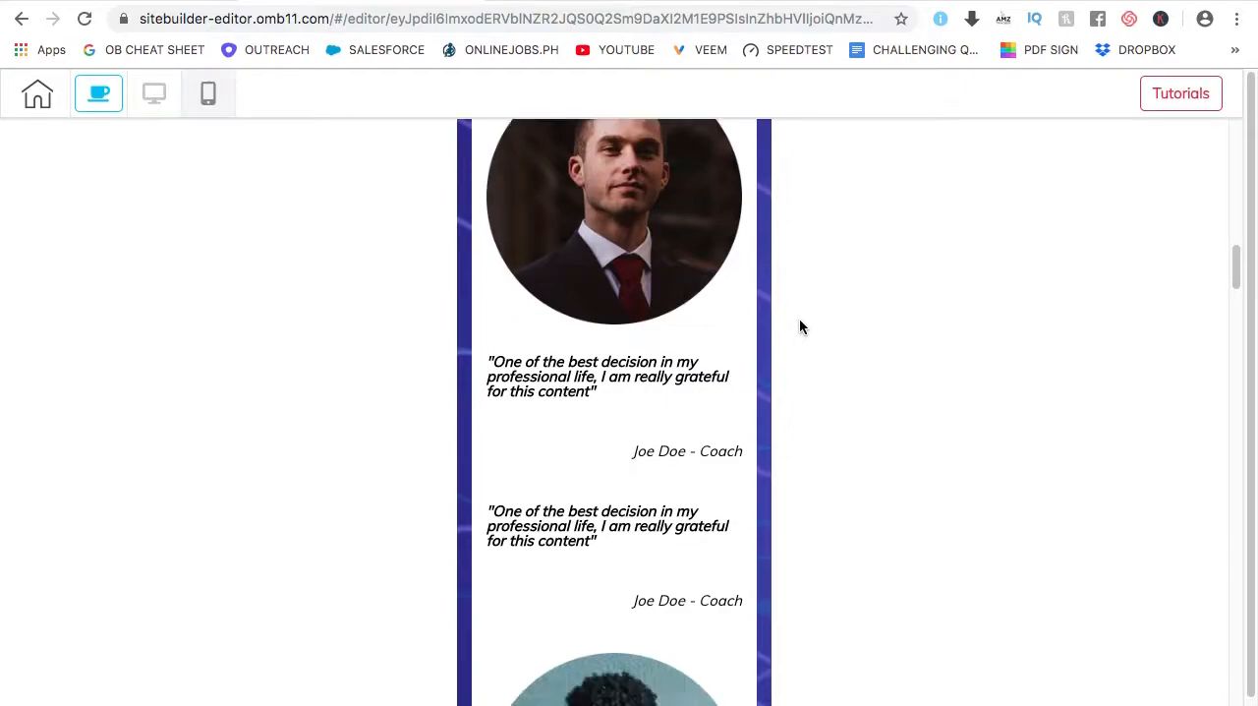
pyautogui.scroll(-6, 797, 328)
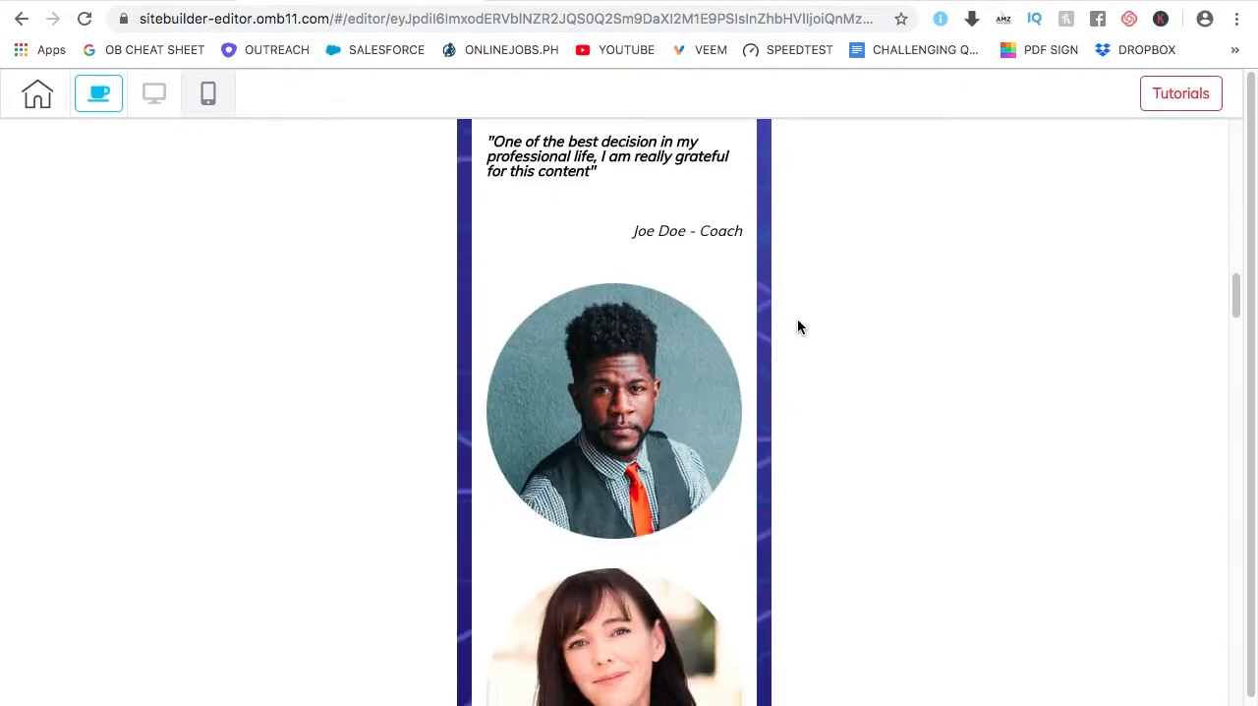
pyautogui.scroll(-14, 775, 318)
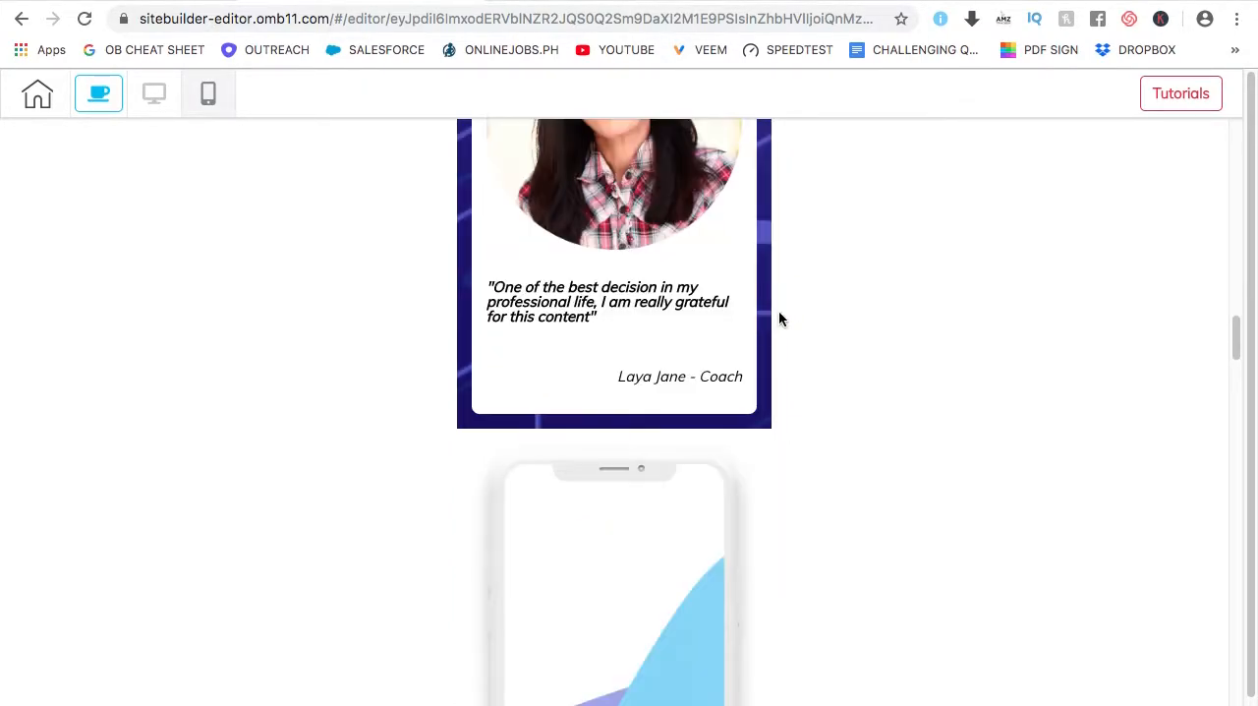
pyautogui.scroll(-10, 796, 317)
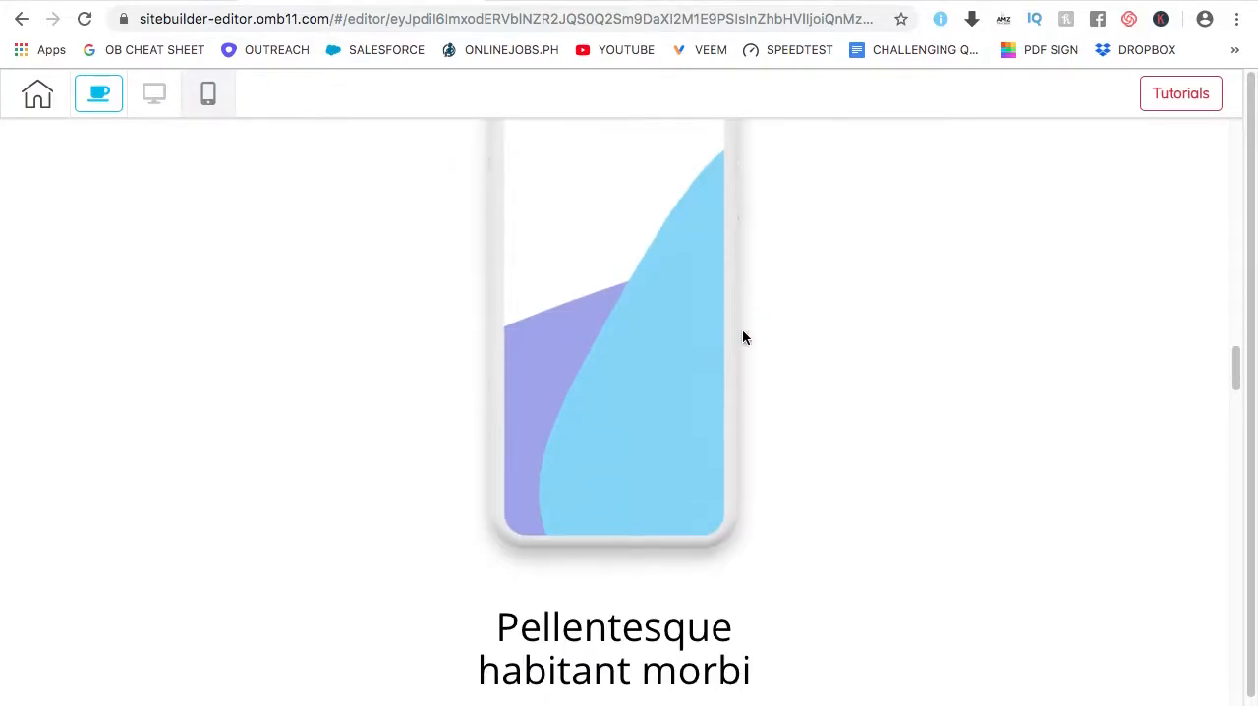
pyautogui.scroll(-12, 783, 324)
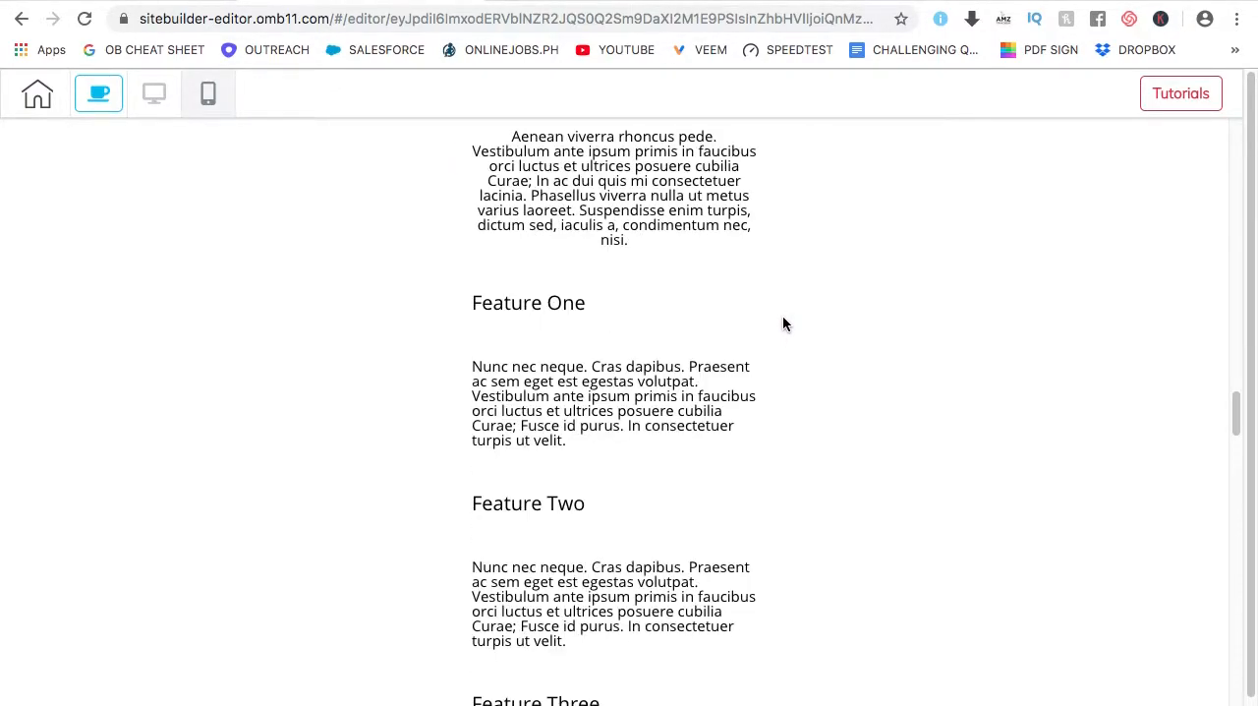
pyautogui.scroll(-3, 784, 323)
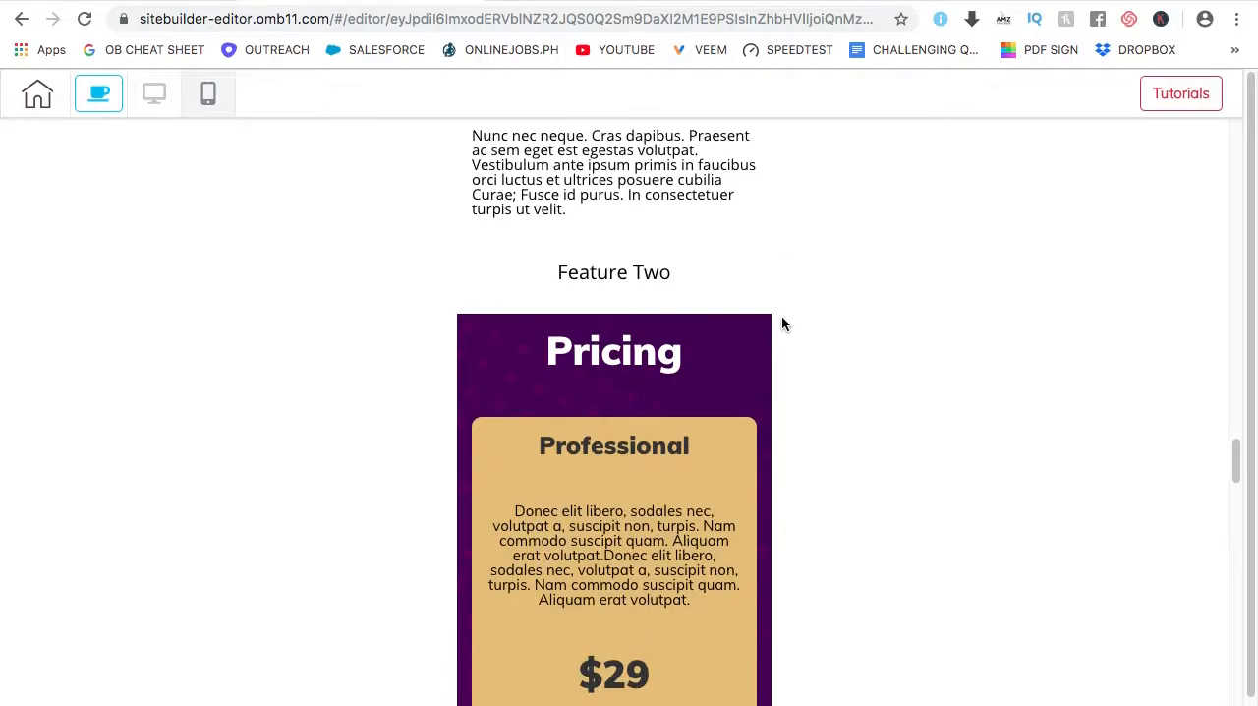
# Step: Examine the stacked Professional, Business and third pricing cards, then the Call to Action section, in the mobile preview
pyautogui.scroll(-5, 816, 327)
pyautogui.scroll(-2, 816, 327)
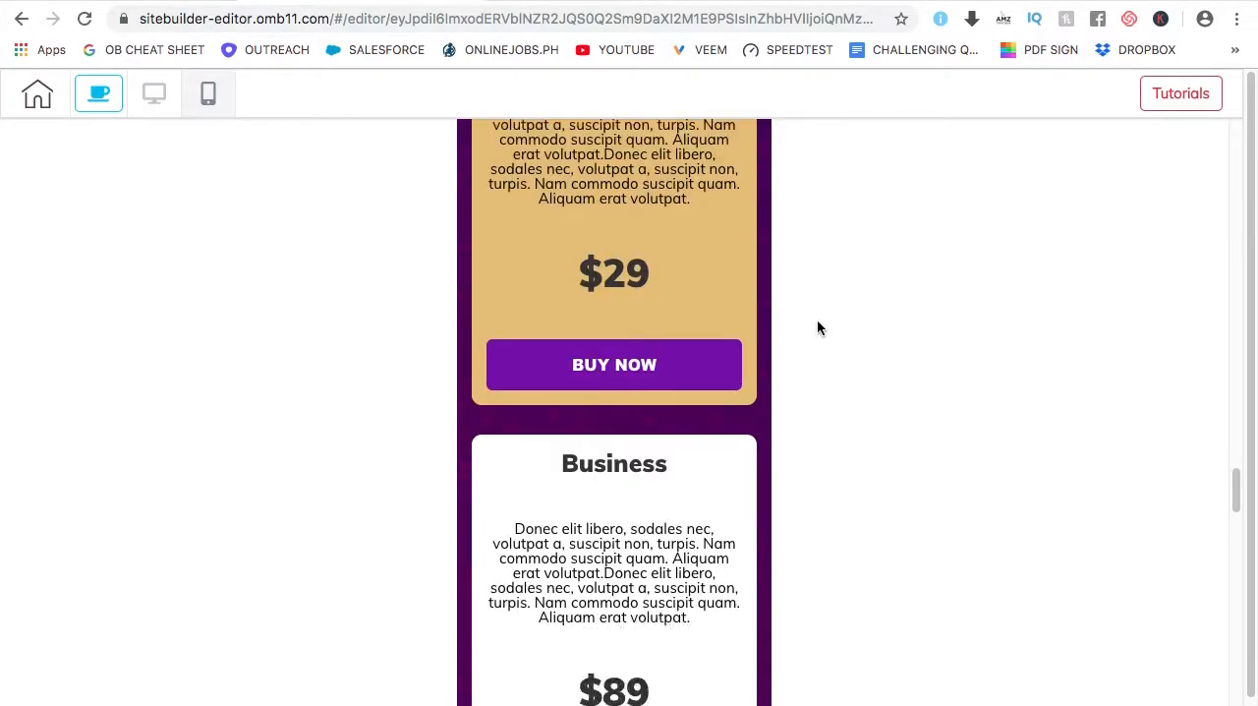
pyautogui.scroll(5, 701, 289)
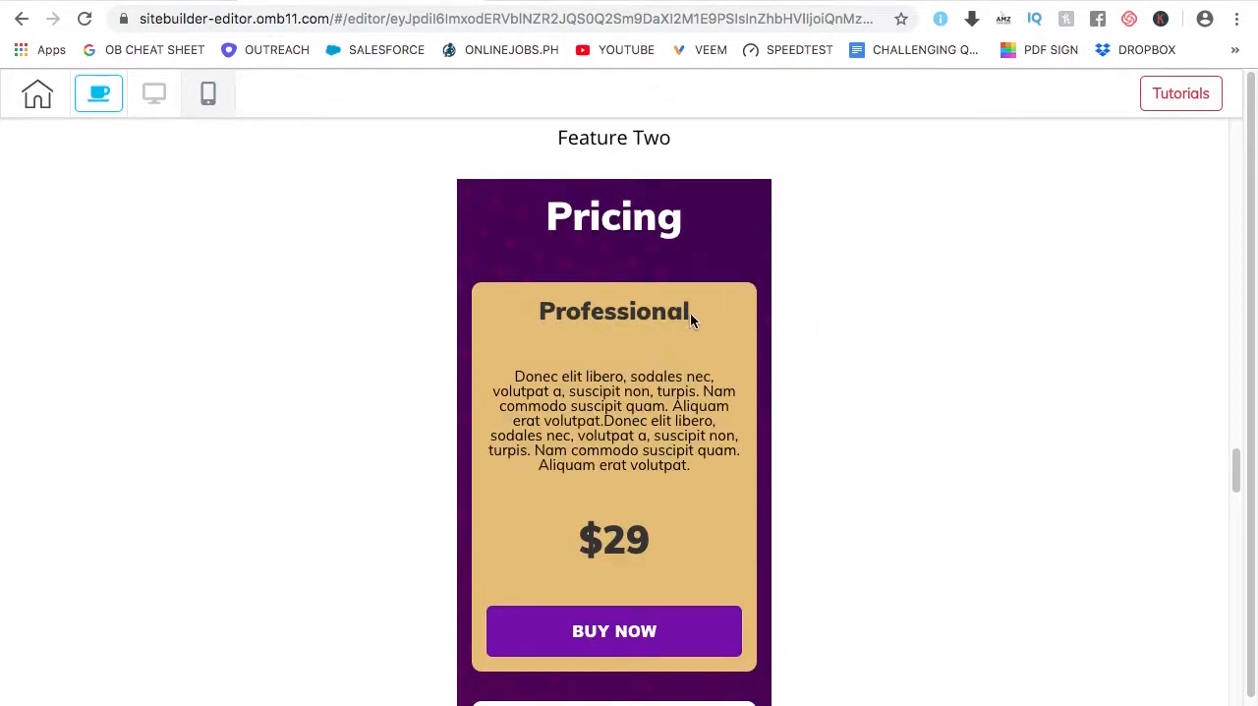
pyautogui.scroll(-12, 795, 335)
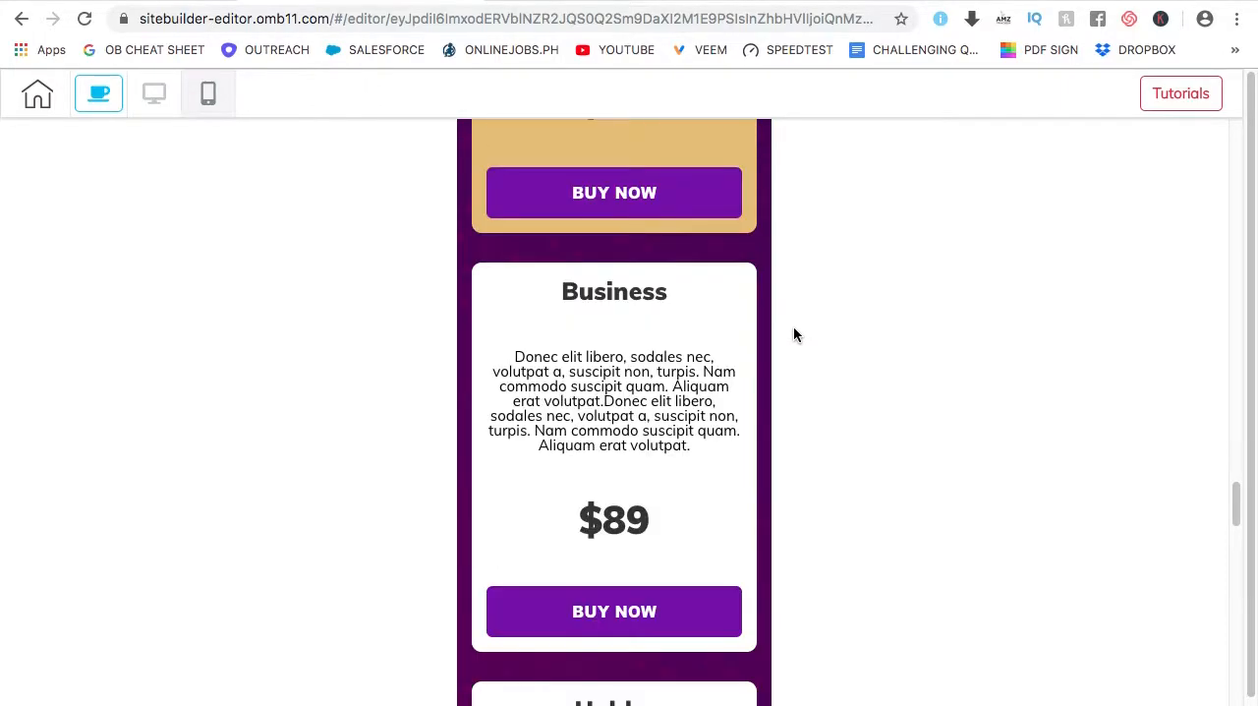
pyautogui.scroll(-13, 794, 334)
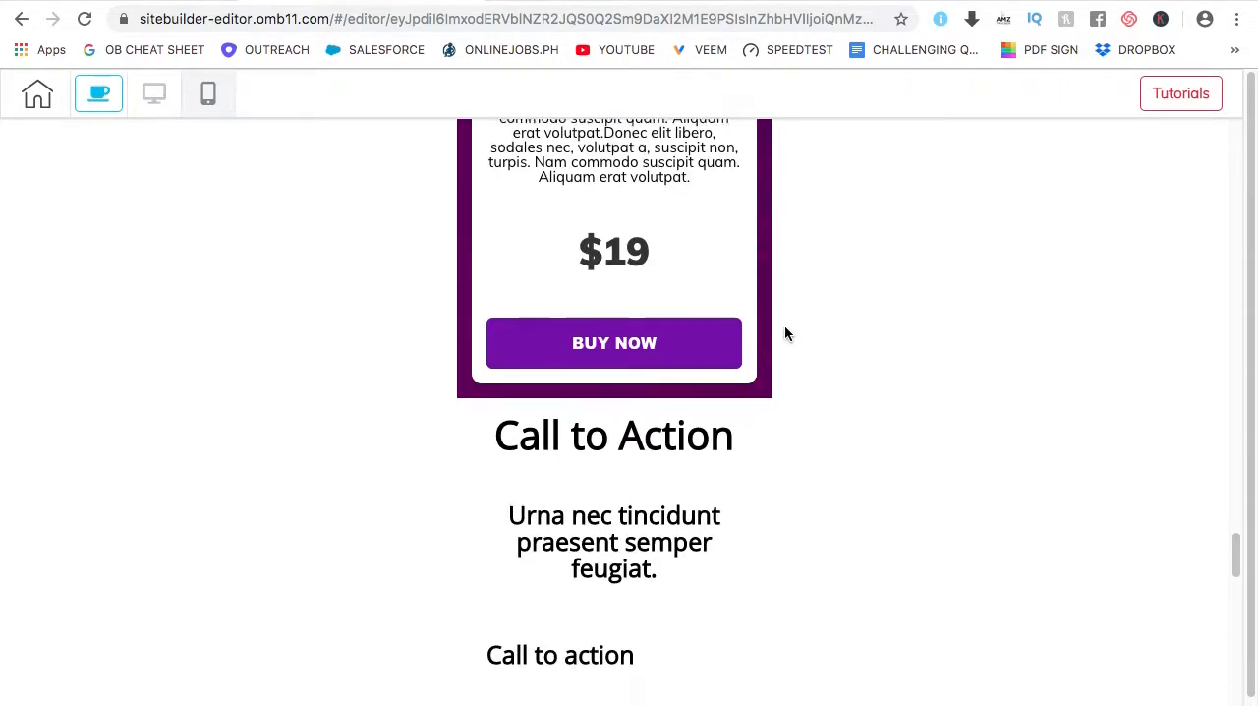
pyautogui.scroll(-2, 804, 325)
# Step: Examine the "Meet our Team" member cards and the blue footer at the end of the mobile preview
pyautogui.scroll(-10, 804, 322)
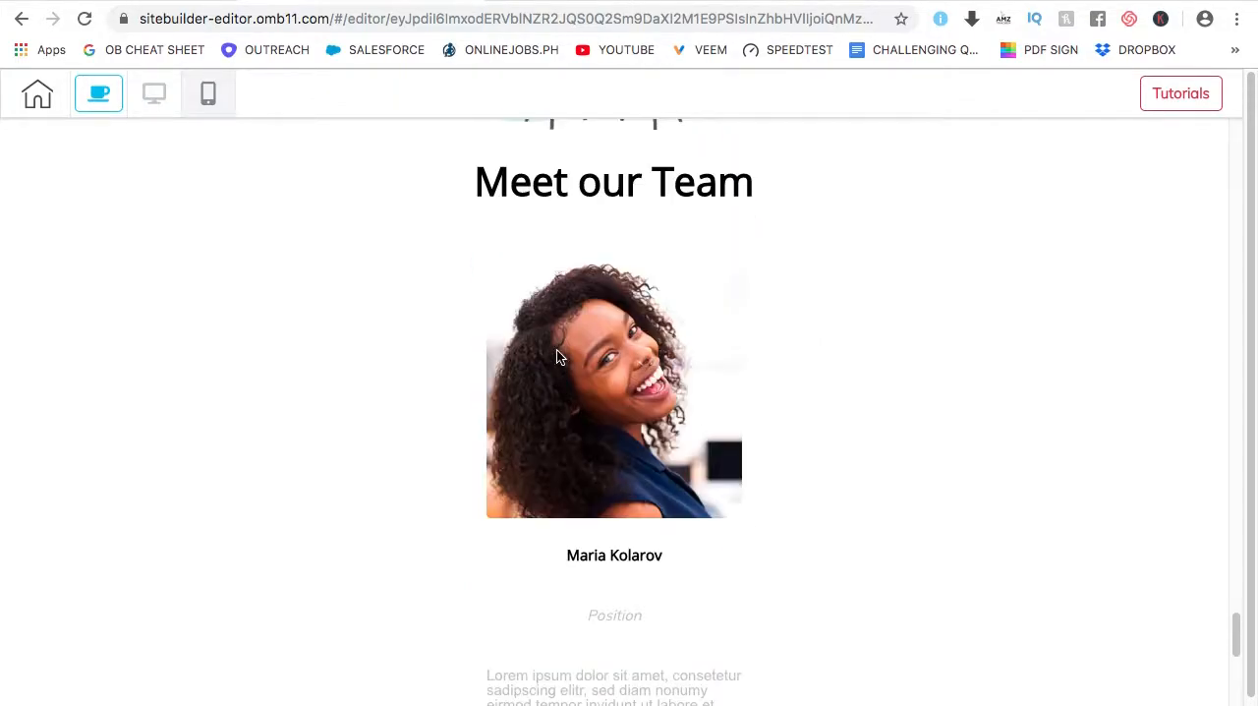
pyautogui.scroll(-4, 841, 319)
pyautogui.scroll(-14, 841, 313)
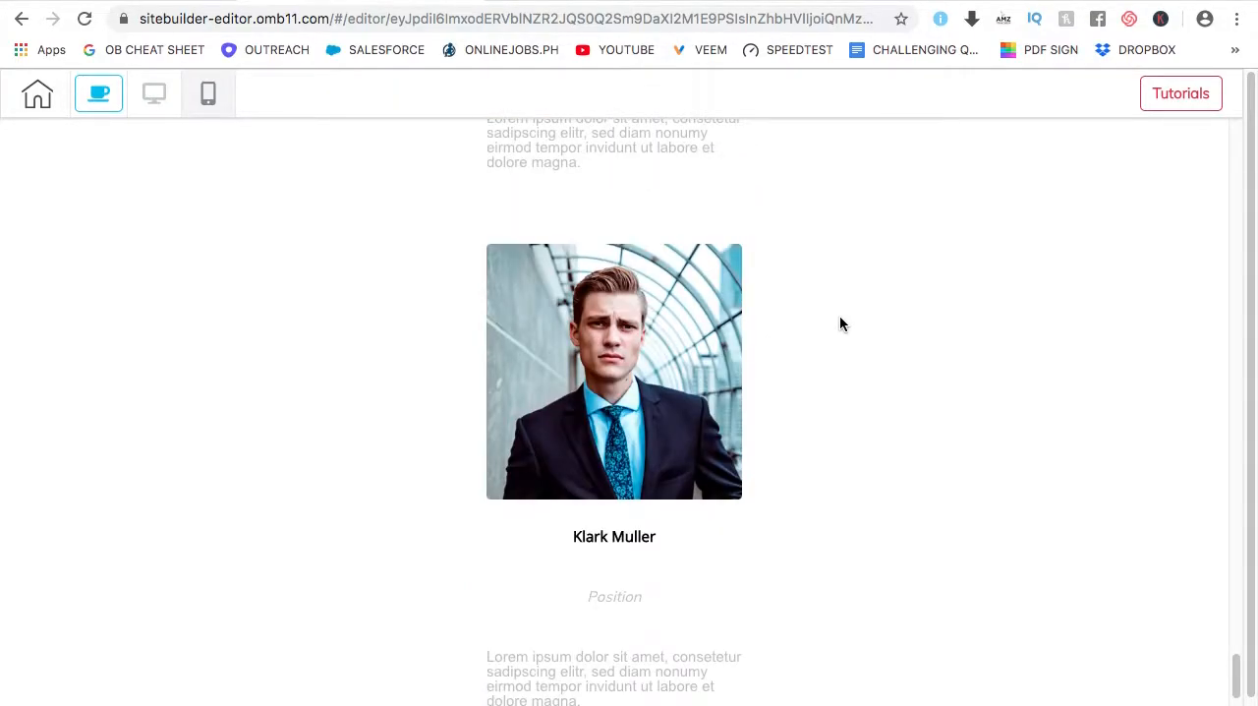
pyautogui.scroll(-7, 838, 325)
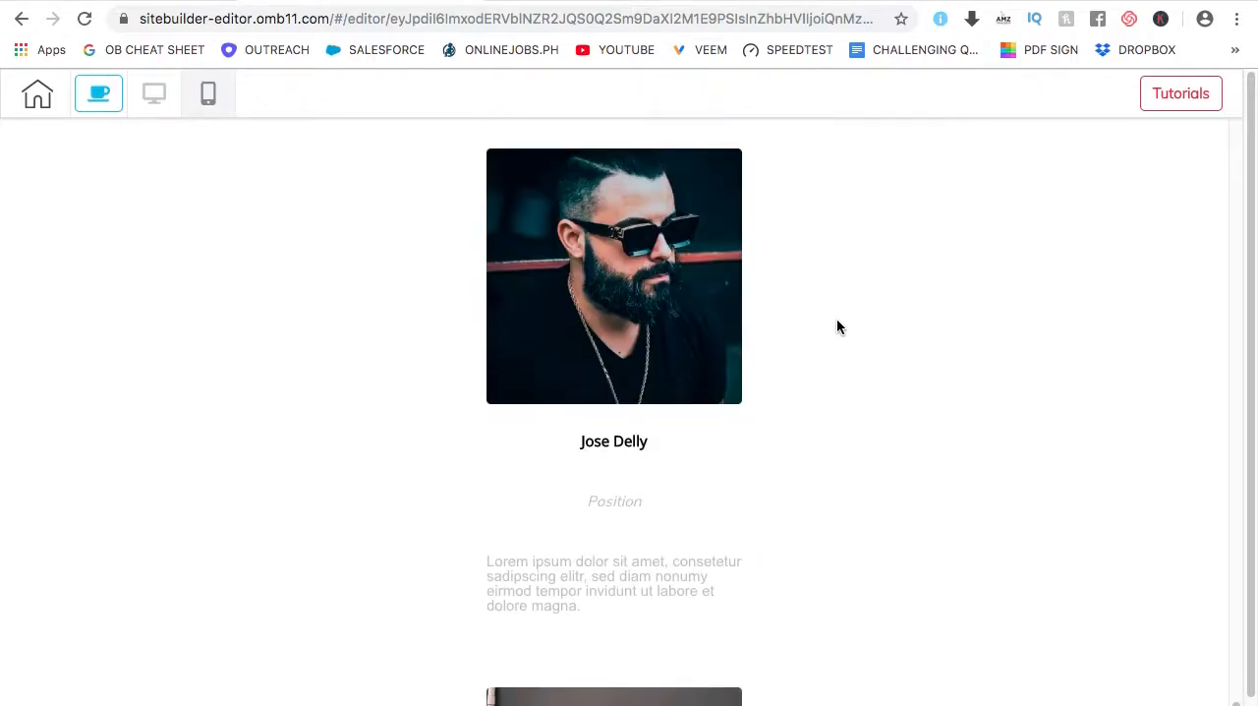
pyautogui.scroll(-3, 837, 329)
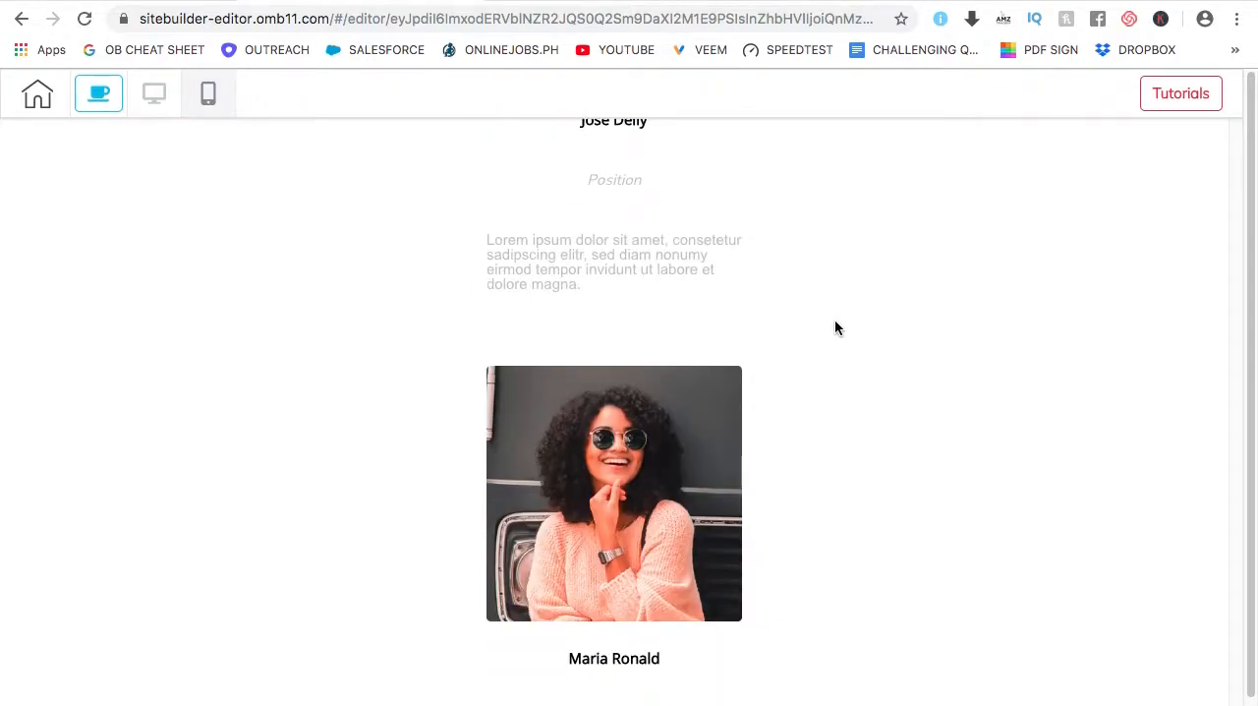
pyautogui.scroll(-2, 834, 343)
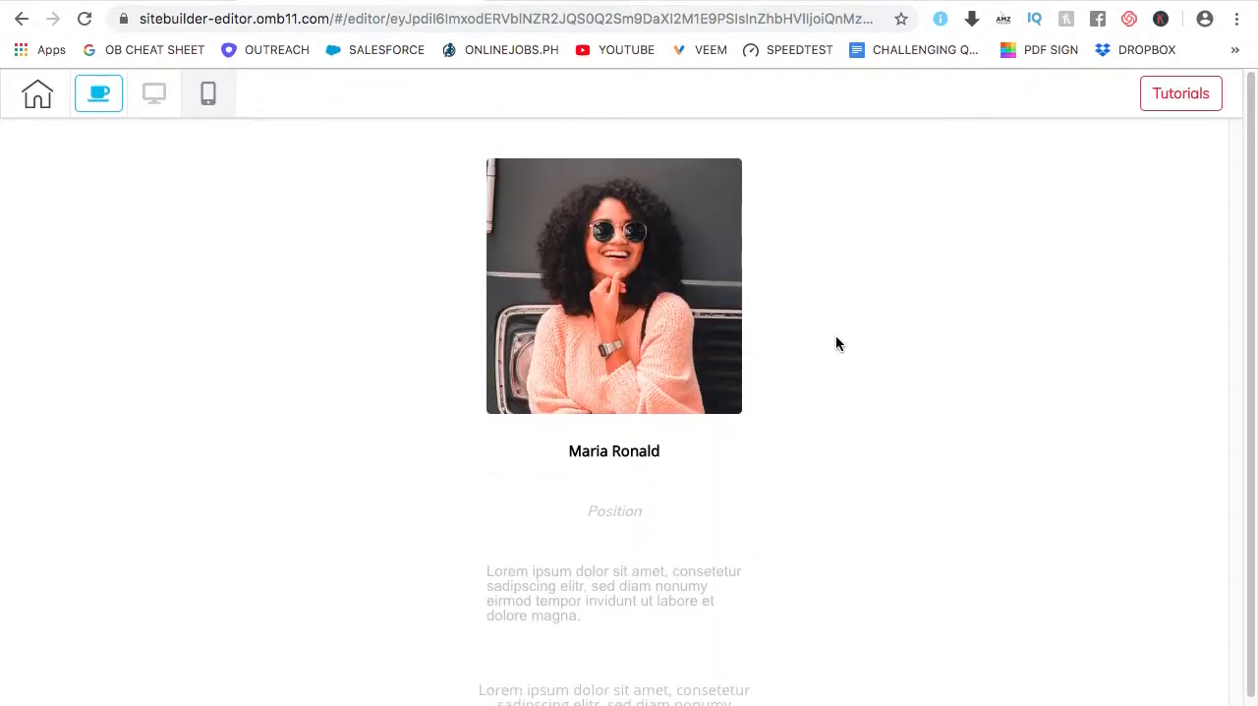
pyautogui.scroll(-1, 821, 340)
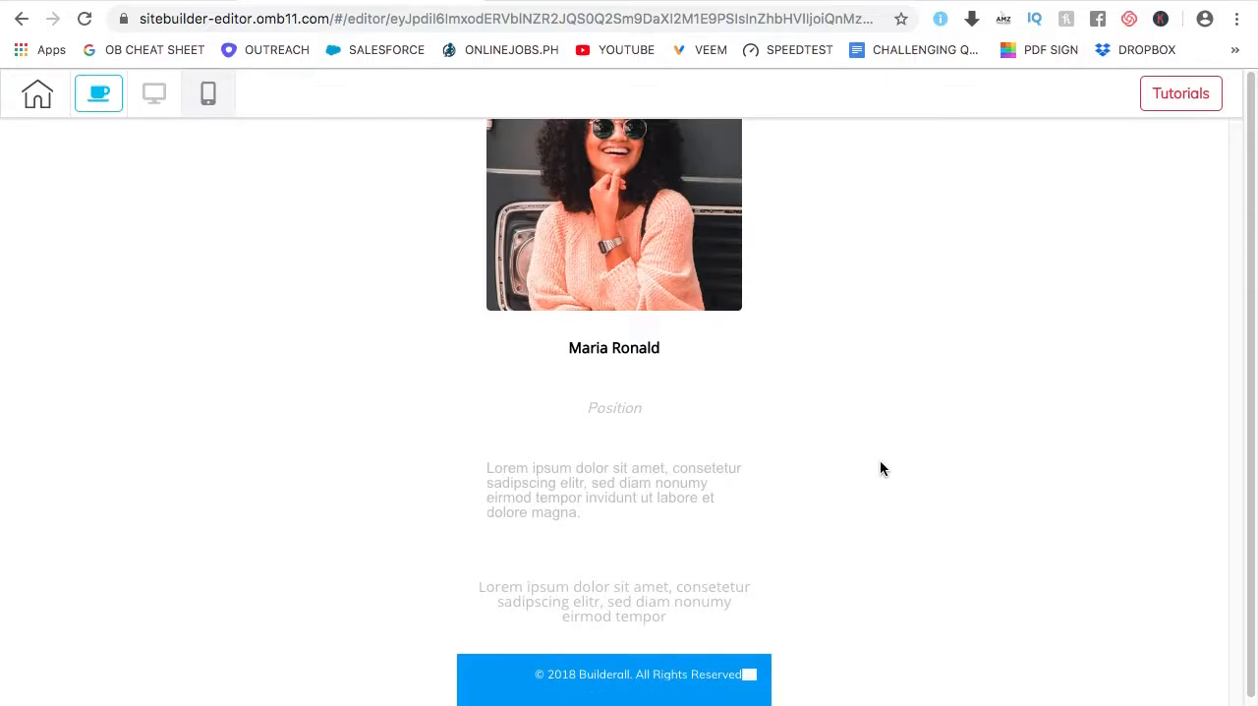
# Step: Review the mobile page again from the footer back up through the team cards to the Call to Action heading
pyautogui.scroll(10, 880, 462)
pyautogui.scroll(7, 879, 459)
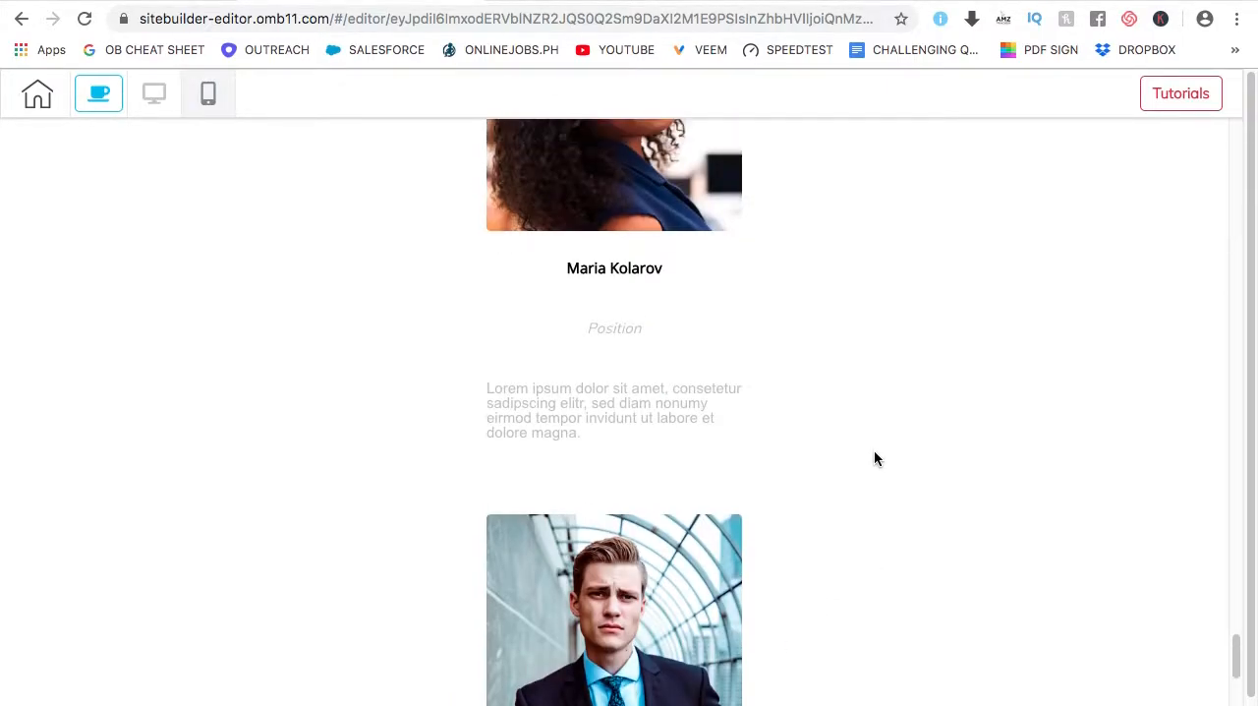
pyautogui.scroll(3, 876, 459)
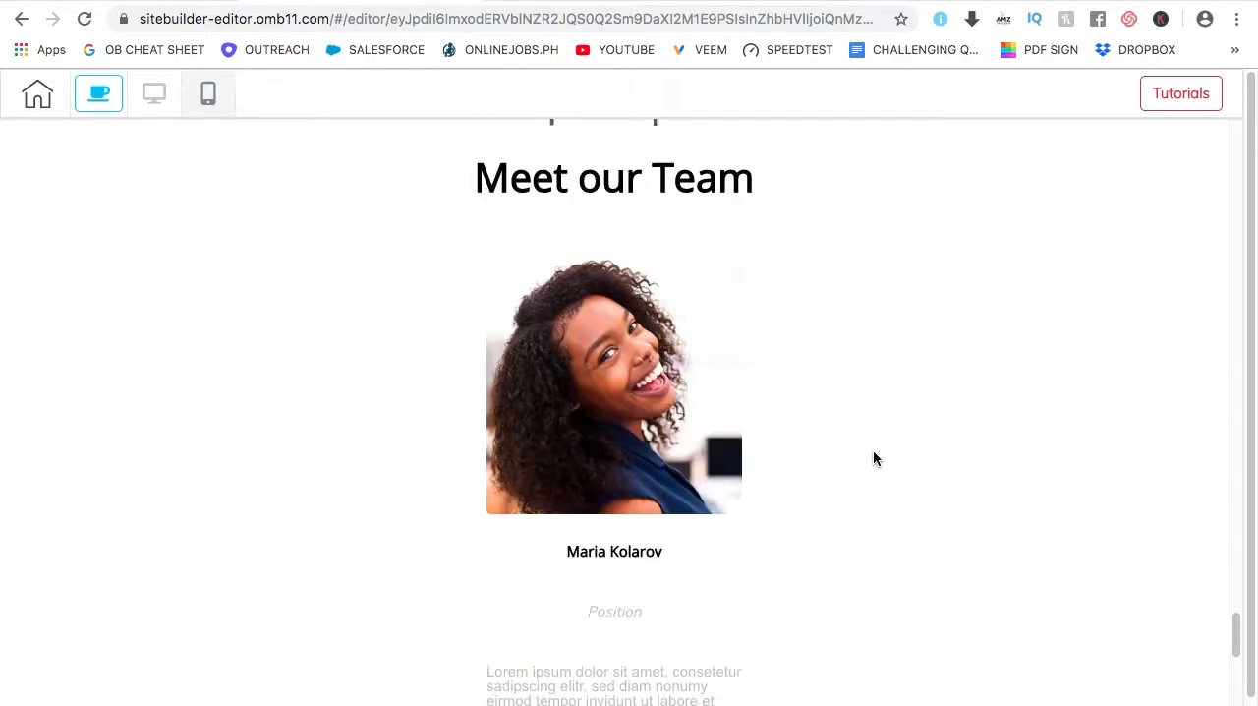
pyautogui.scroll(3, 873, 458)
pyautogui.scroll(2, 873, 458)
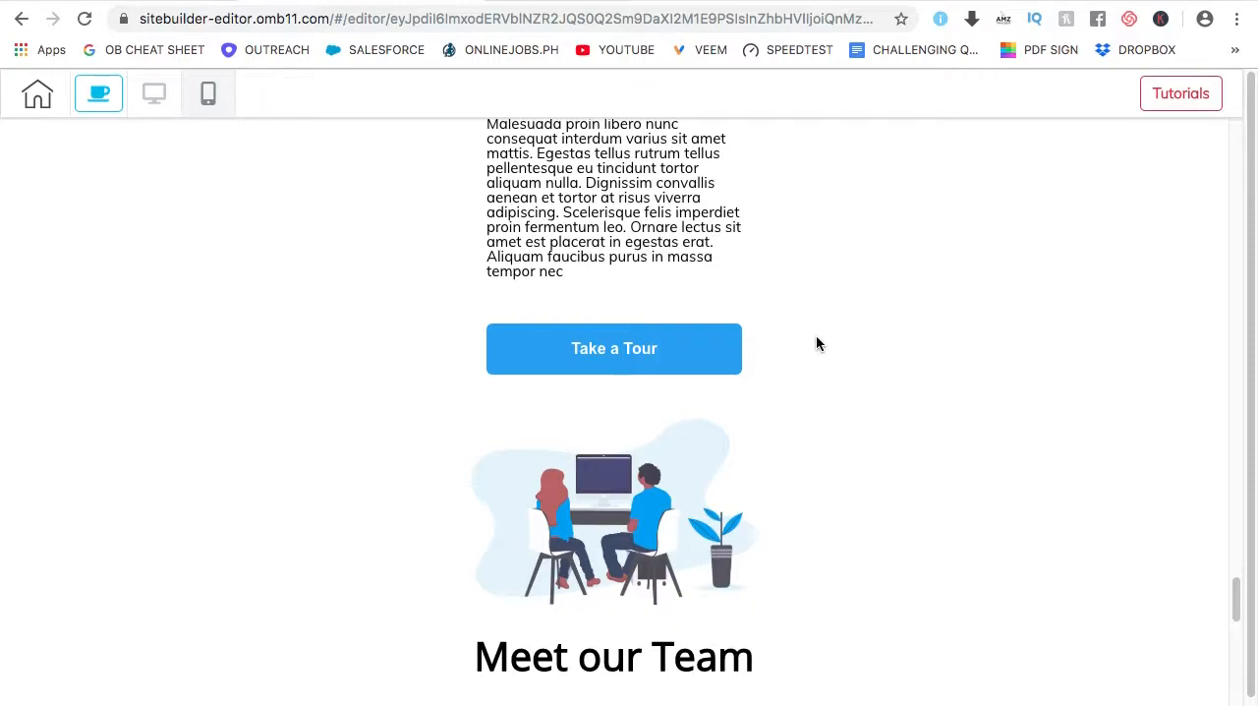
pyautogui.scroll(2, 816, 342)
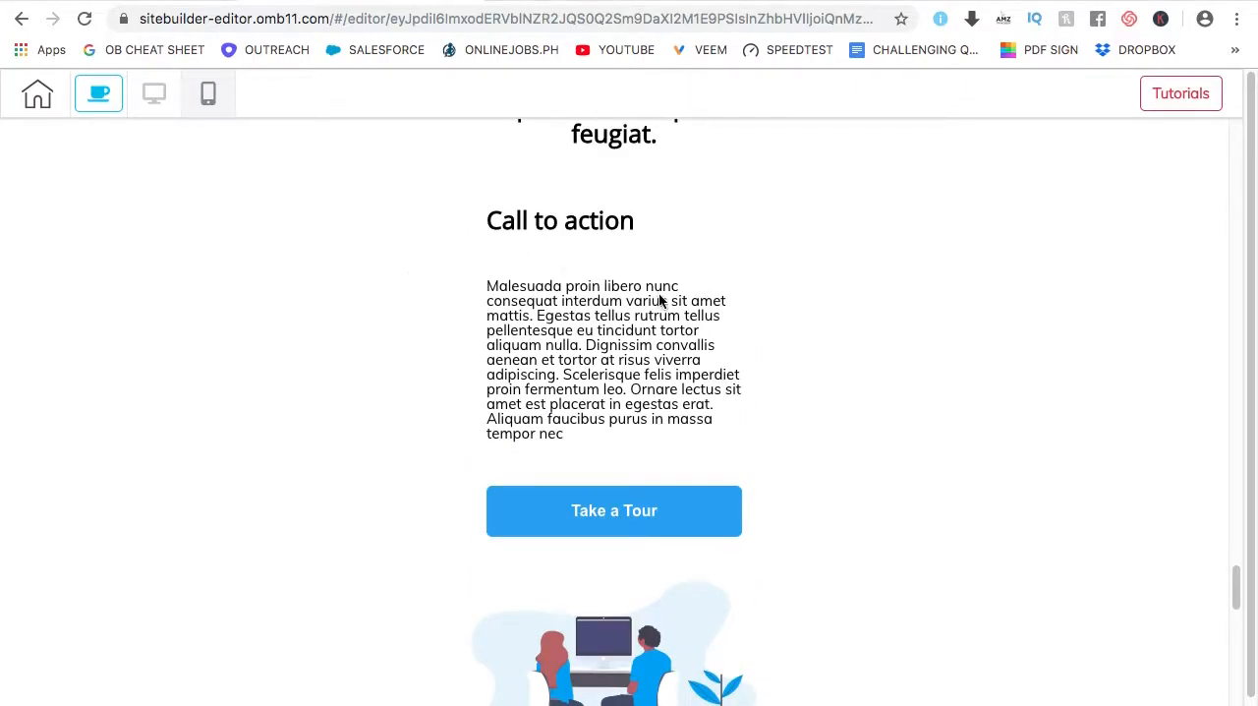
pyautogui.scroll(2, 449, 344)
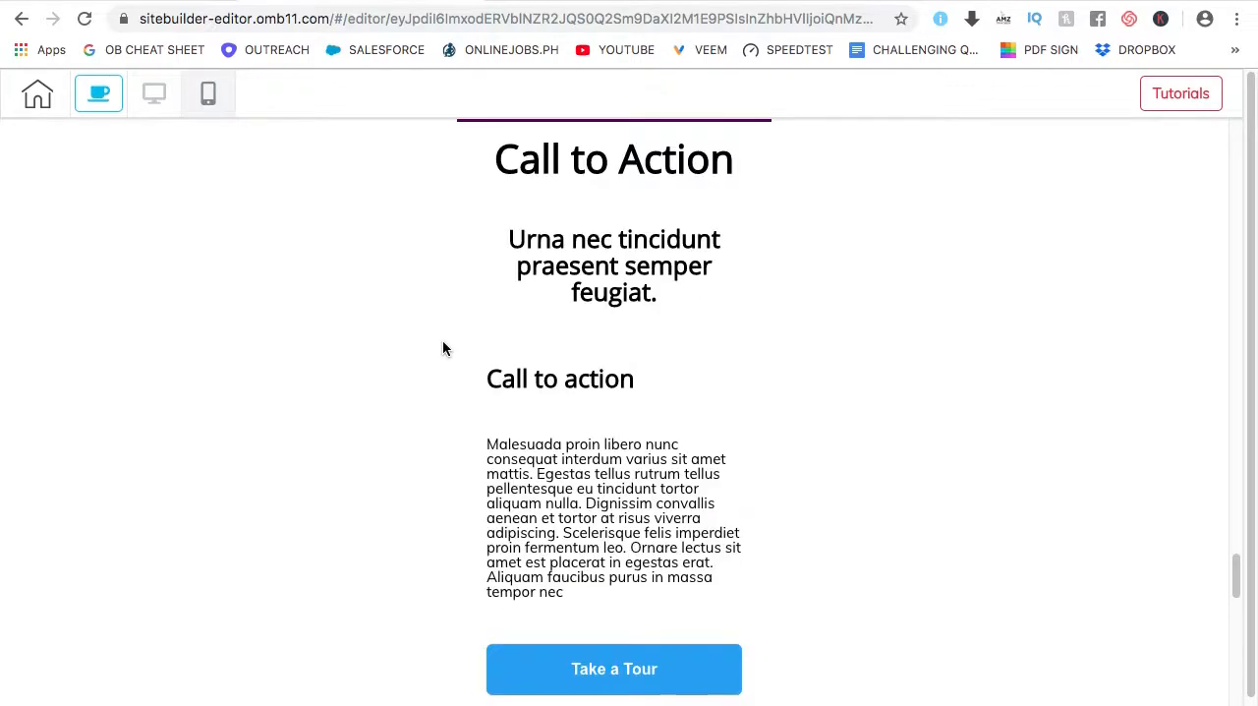
# Step: Switch the preview back to the desktop version and return to the header at the start of the page
pyautogui.click(163, 98)
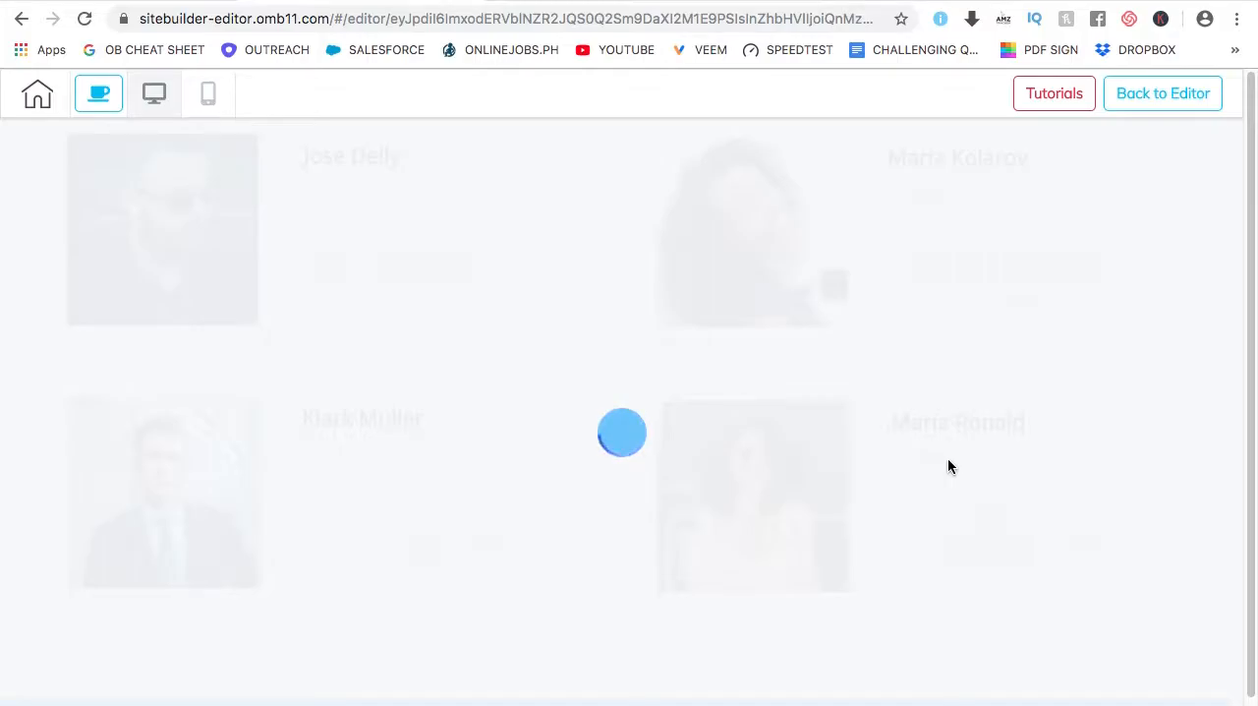
pyautogui.scroll(15, 592, 411)
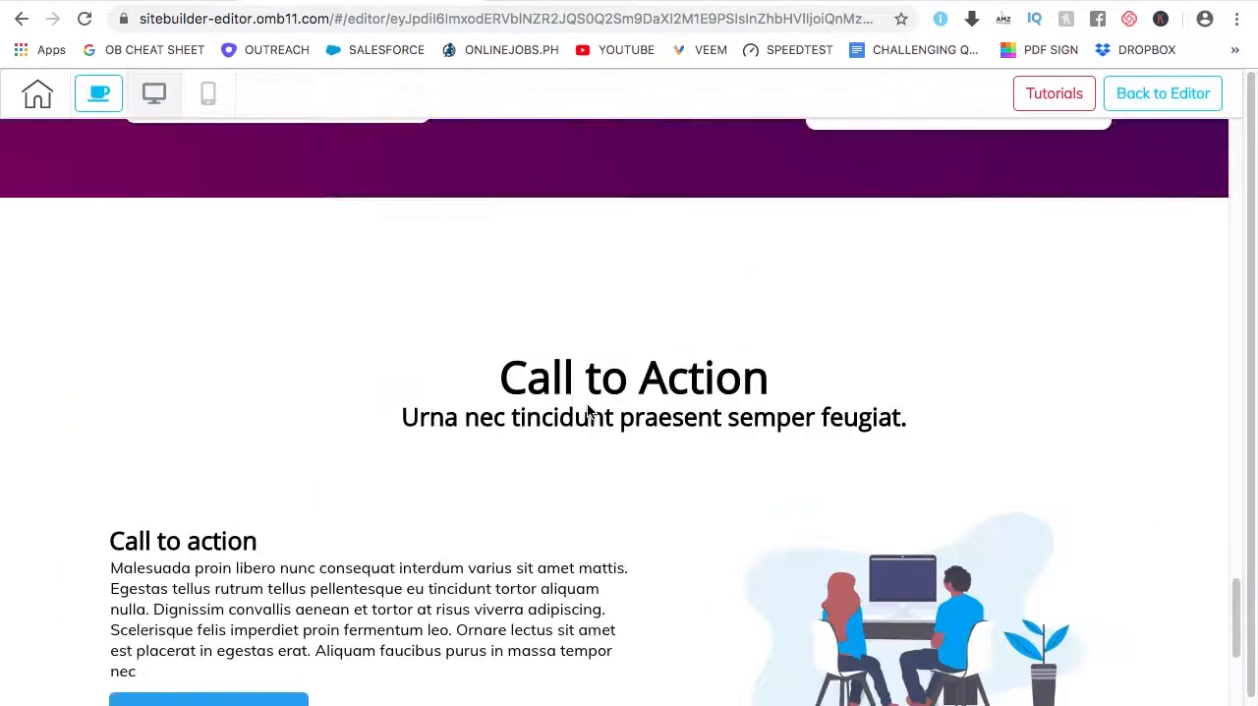
pyautogui.scroll(20, 584, 413)
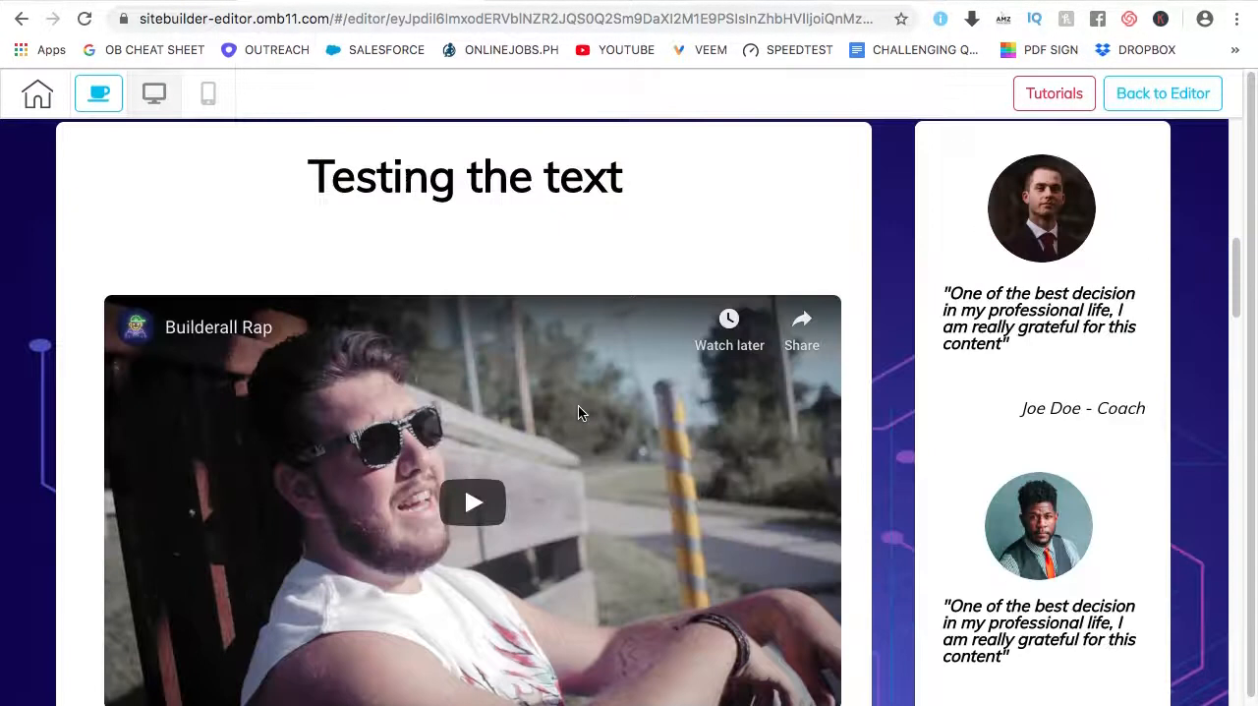
pyautogui.scroll(4, 573, 411)
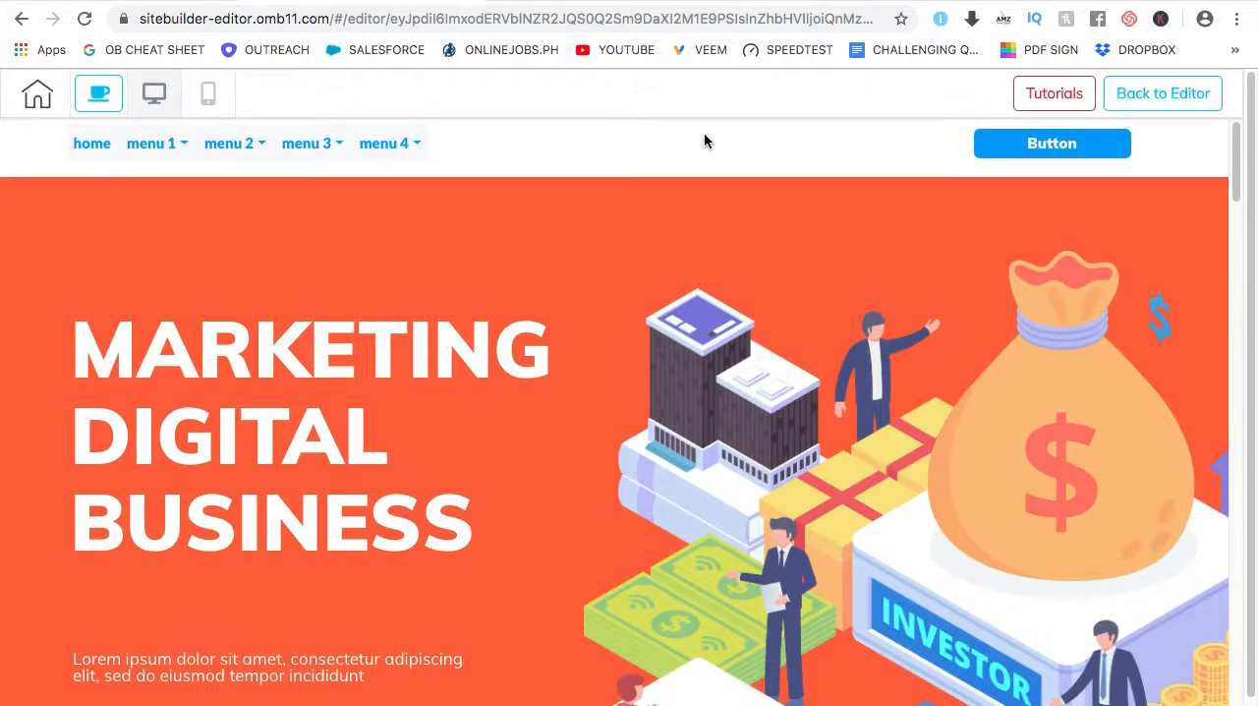
# Step: Examine the orange first fold, video, benefits list and testimonial column in the desktop preview, then return to the header
pyautogui.scroll(-3, 616, 230)
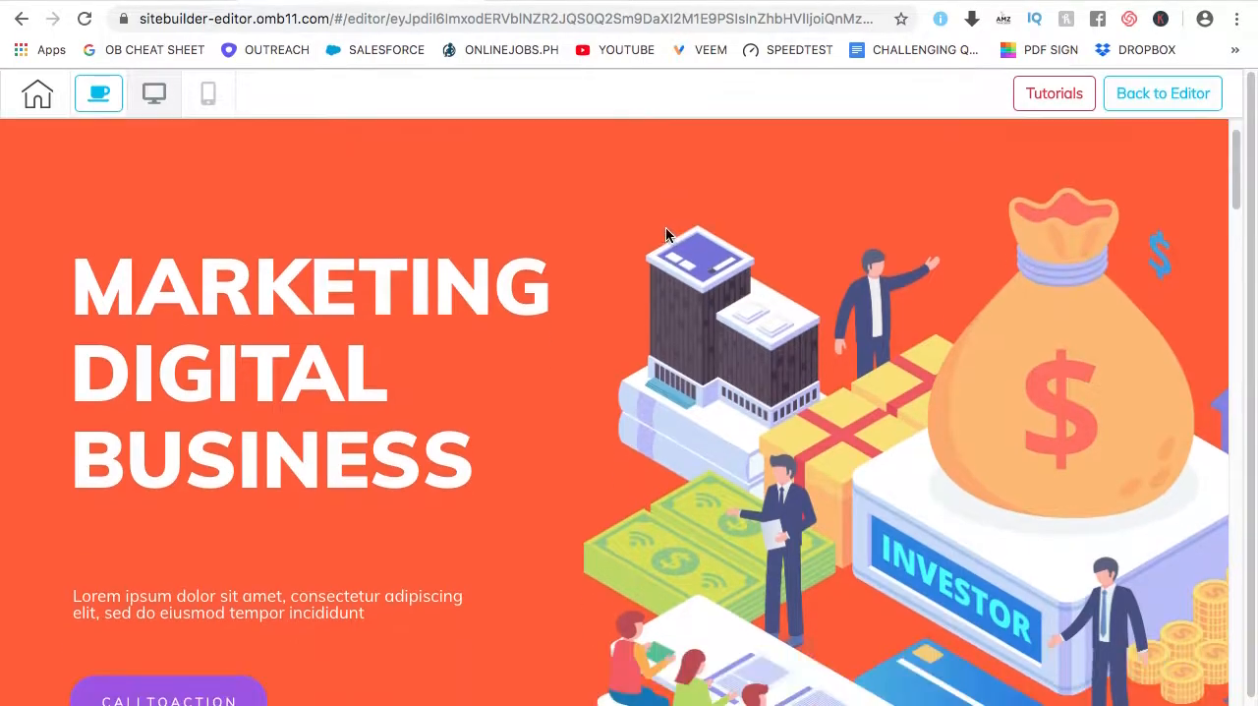
pyautogui.scroll(-5, 611, 234)
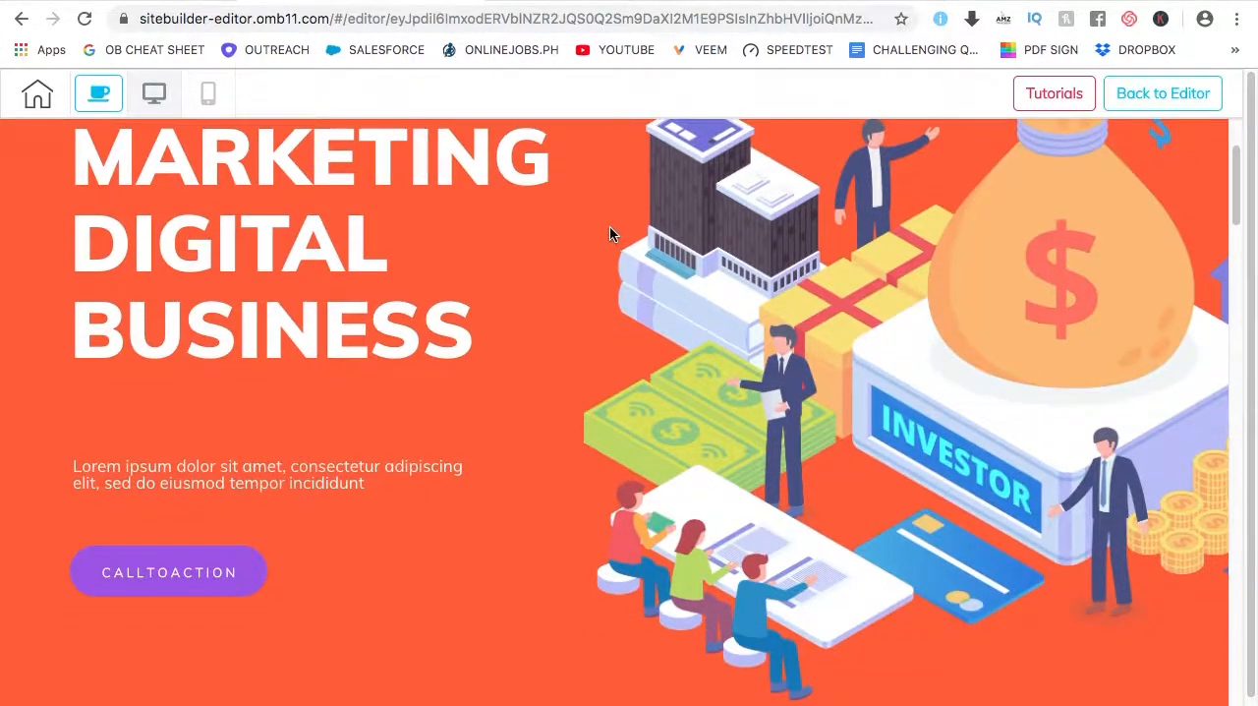
pyautogui.scroll(-6, 608, 230)
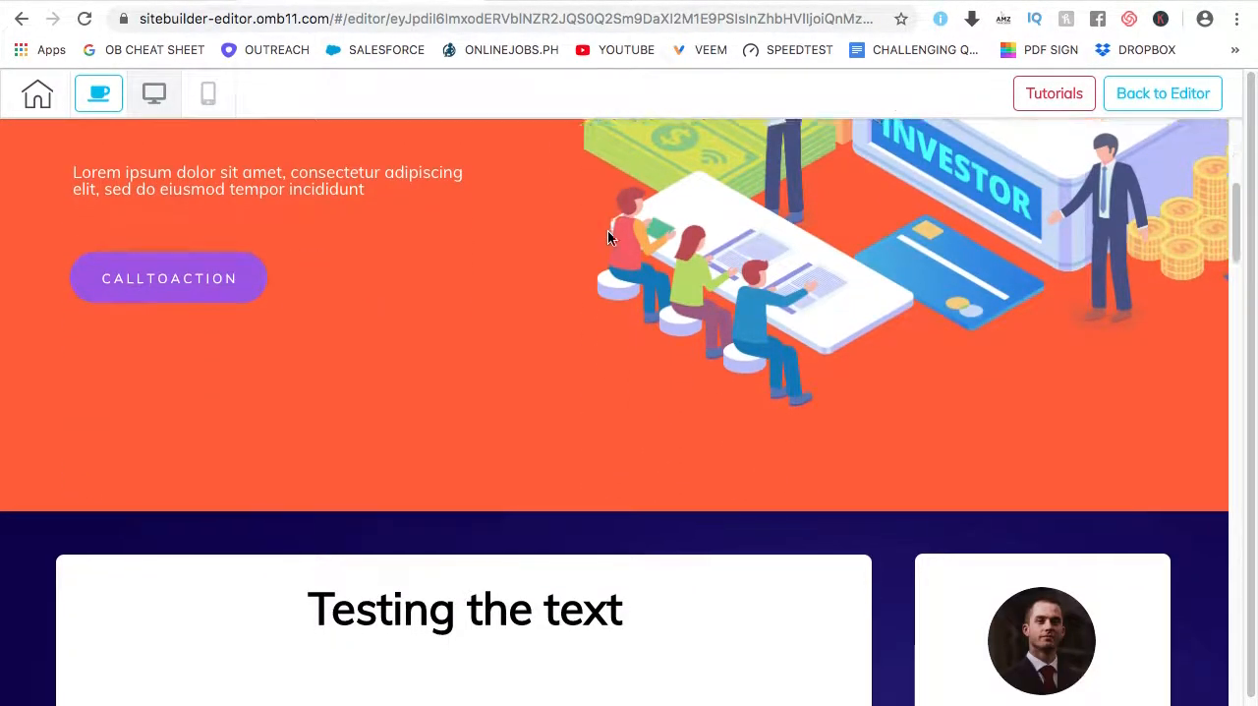
pyautogui.scroll(-3, 608, 233)
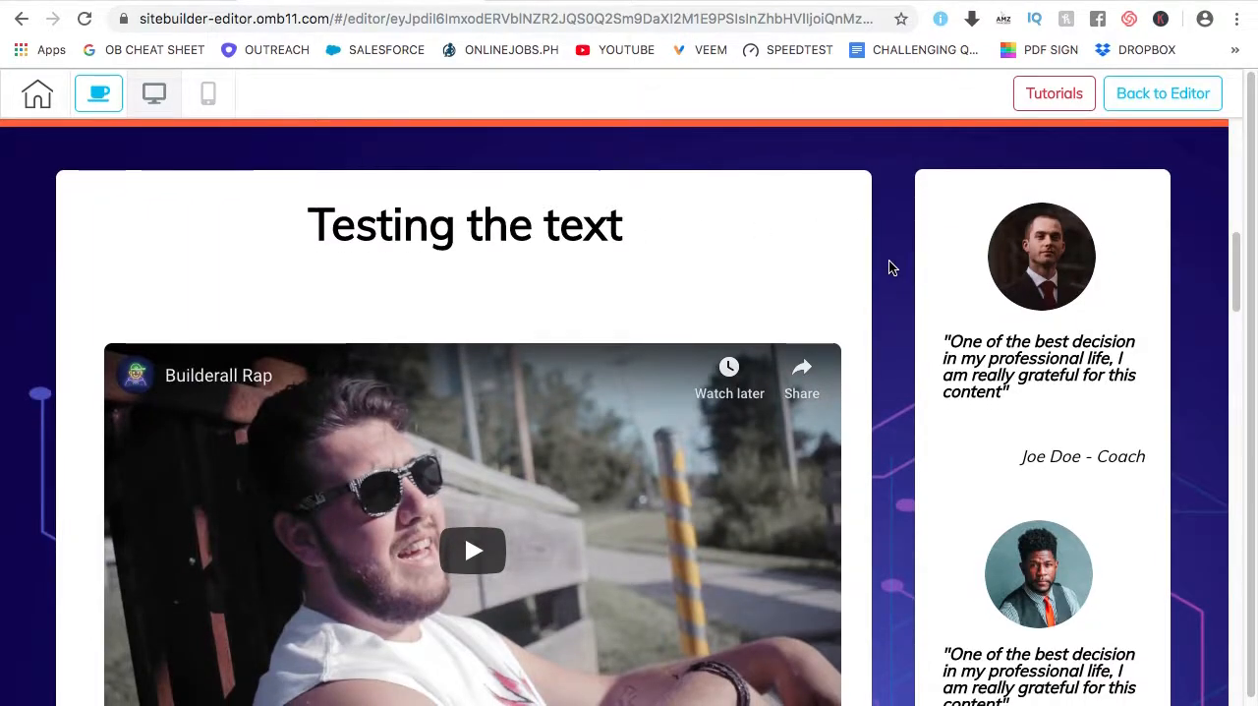
pyautogui.scroll(-3, 854, 281)
pyautogui.scroll(-5, 855, 283)
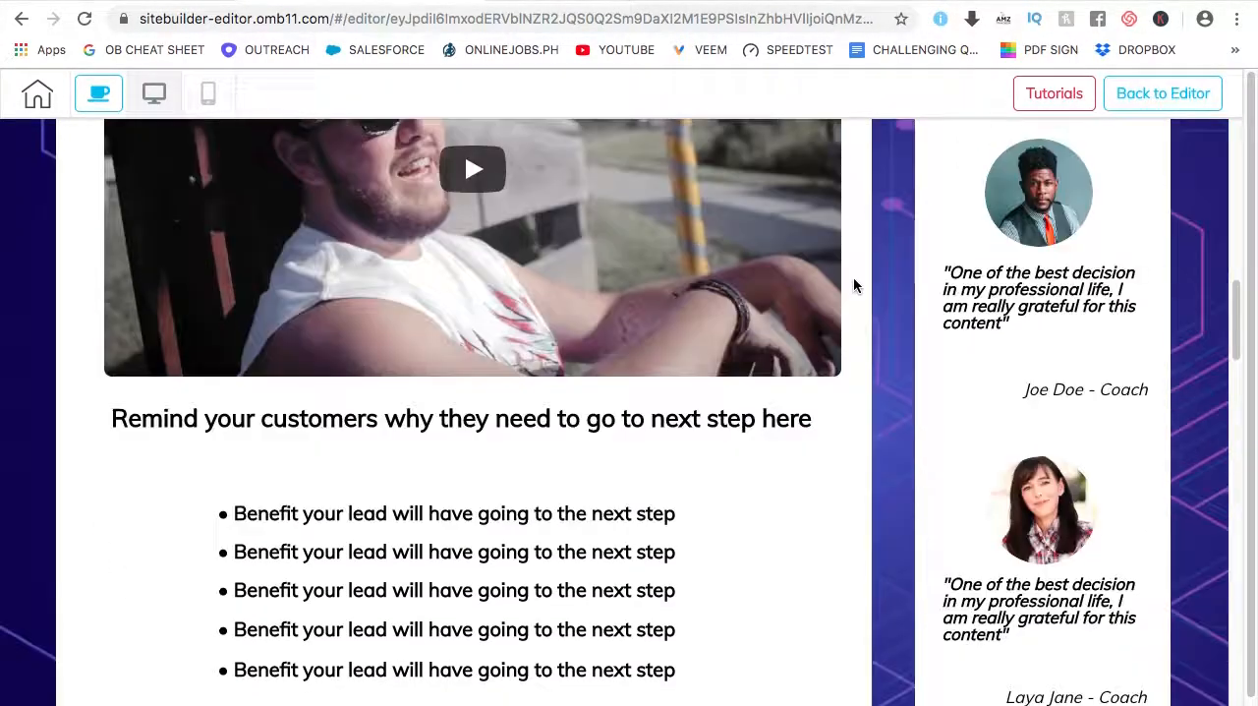
pyautogui.scroll(-4, 854, 283)
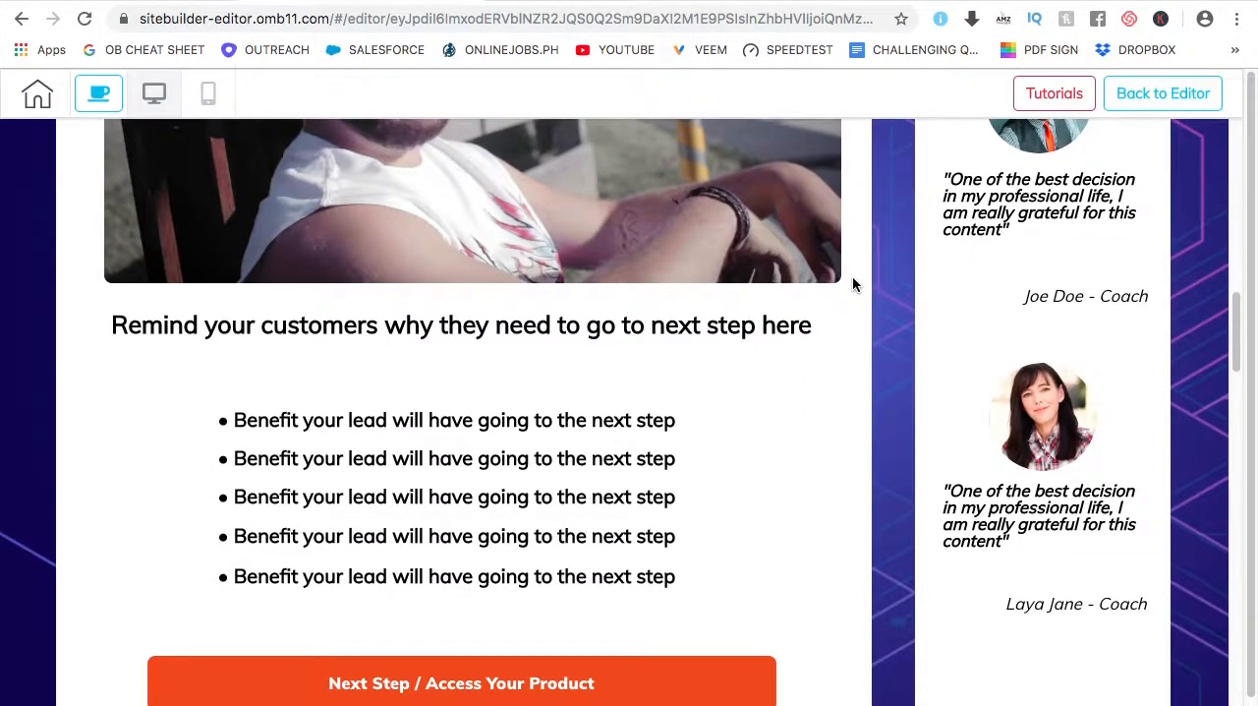
pyautogui.scroll(-1, 851, 284)
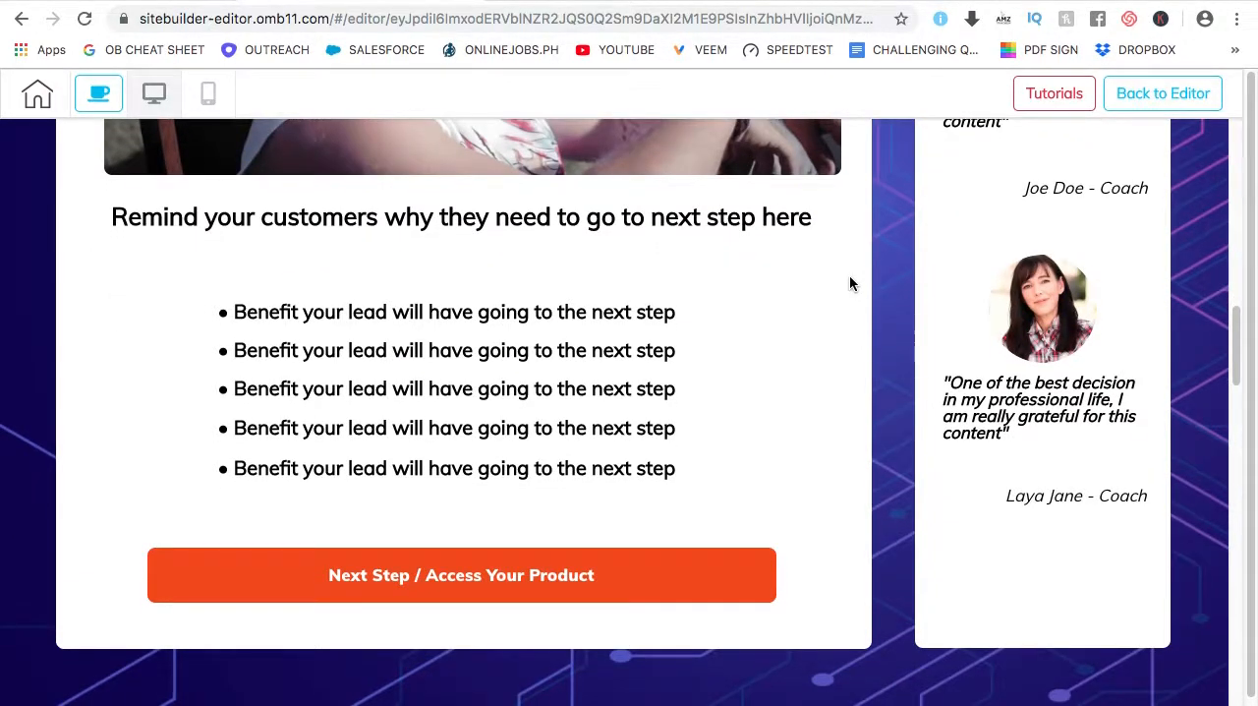
pyautogui.scroll(-2, 847, 277)
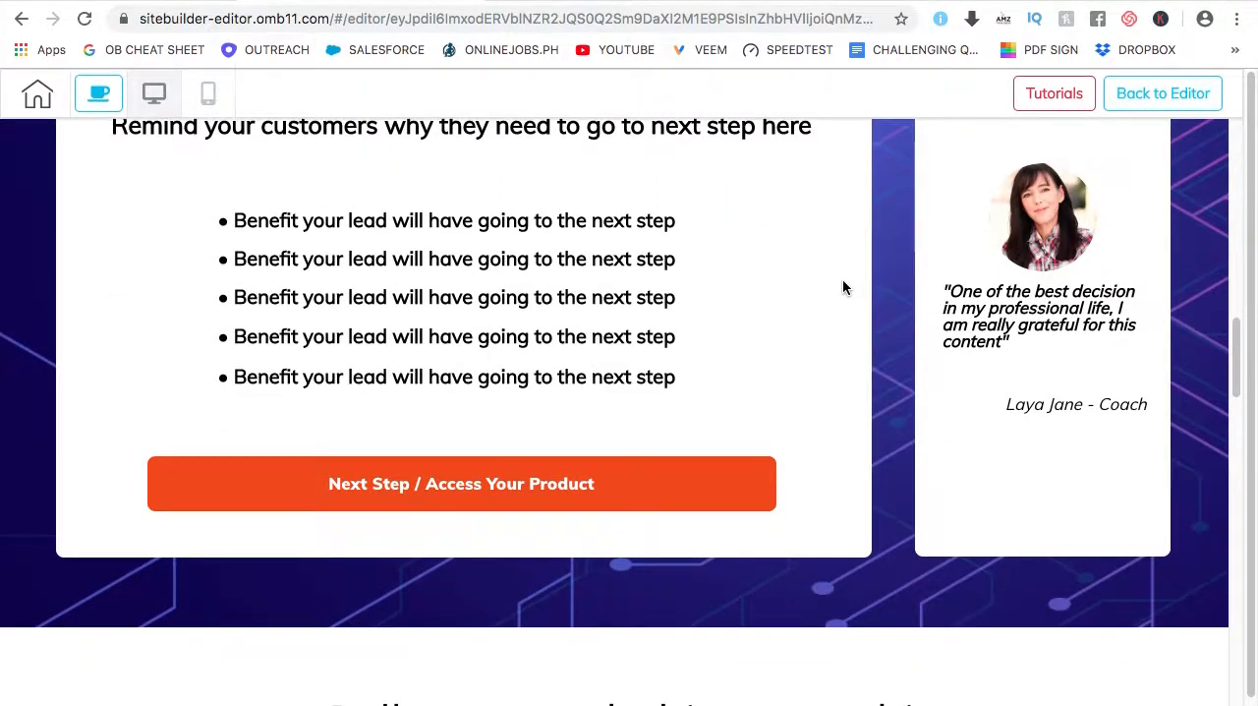
pyautogui.scroll(-1, 842, 275)
pyautogui.scroll(15, 839, 271)
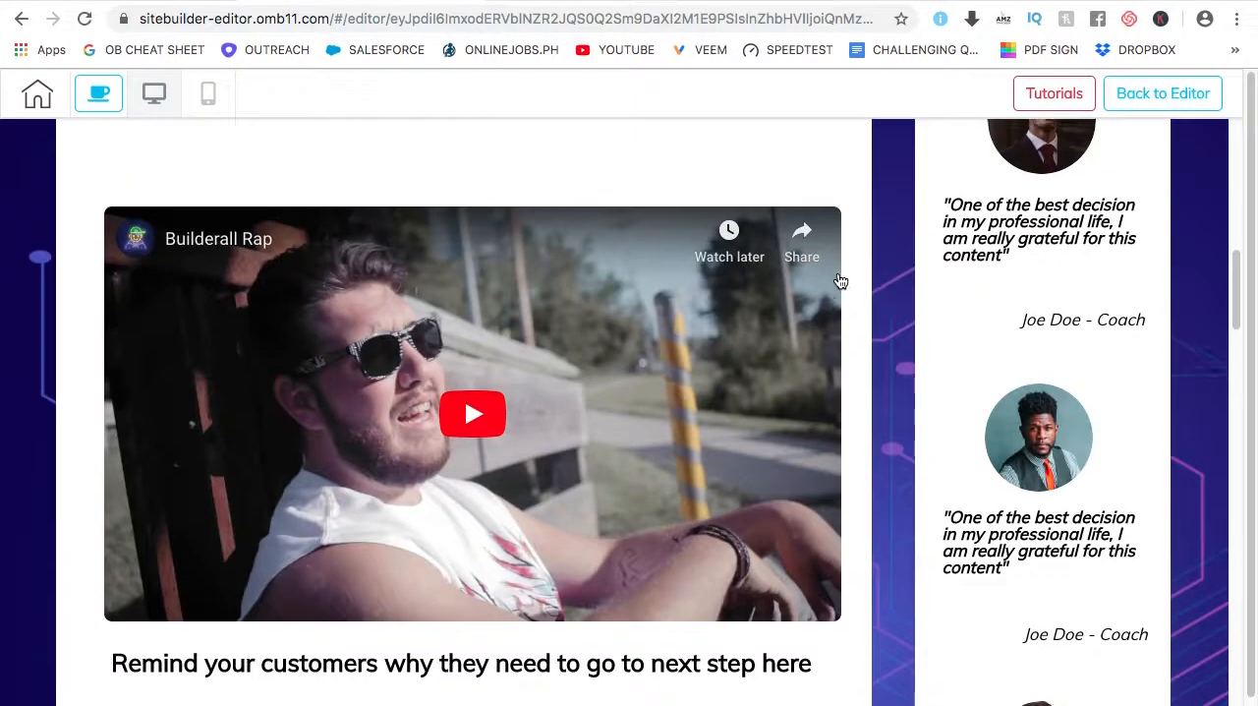
pyautogui.scroll(5, 836, 270)
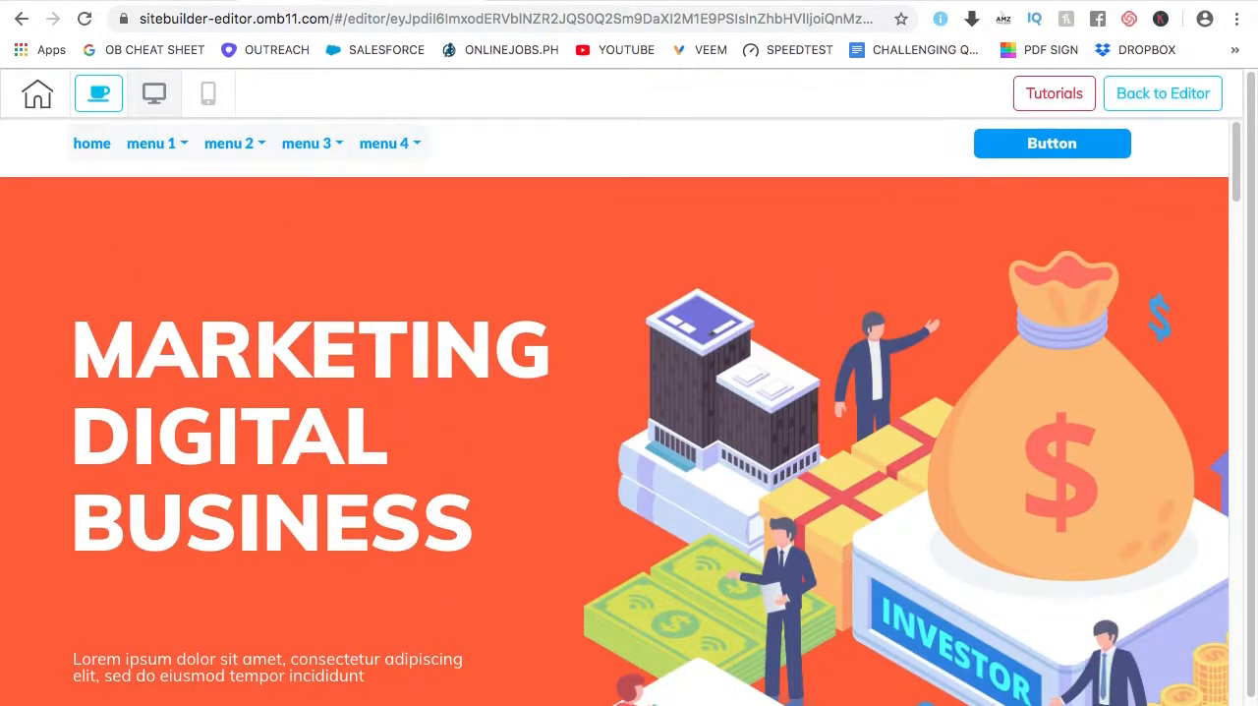